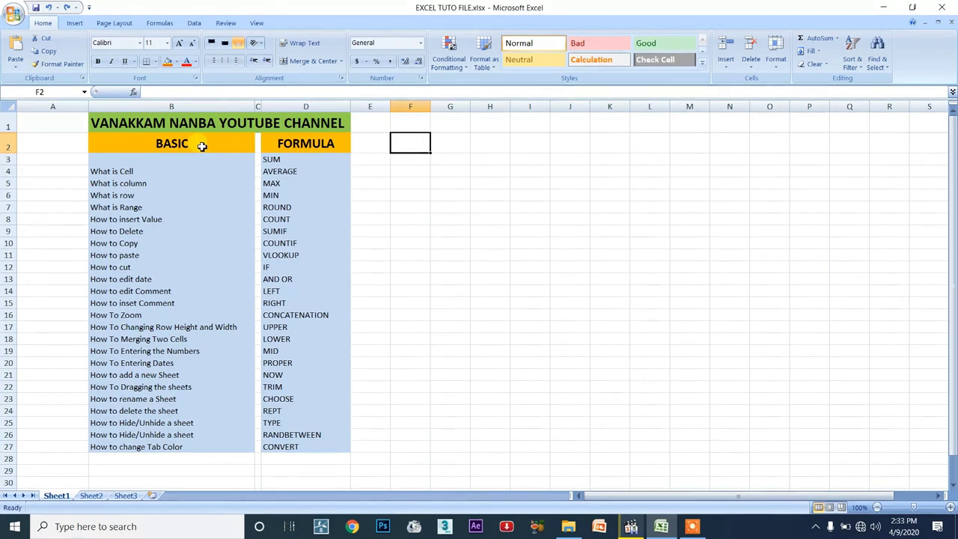
# Step: Demonstrate range selection by dragging down columns B and D and picking the How to Delete cell
pyautogui.moveTo(214, 146); pyautogui.dragTo(208, 439)
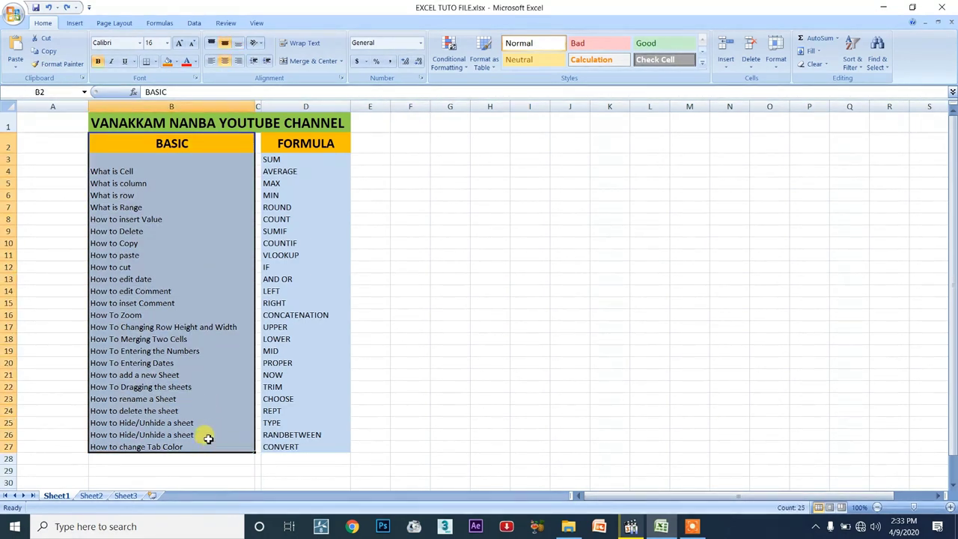
pyautogui.moveTo(305, 147); pyautogui.dragTo(304, 447)
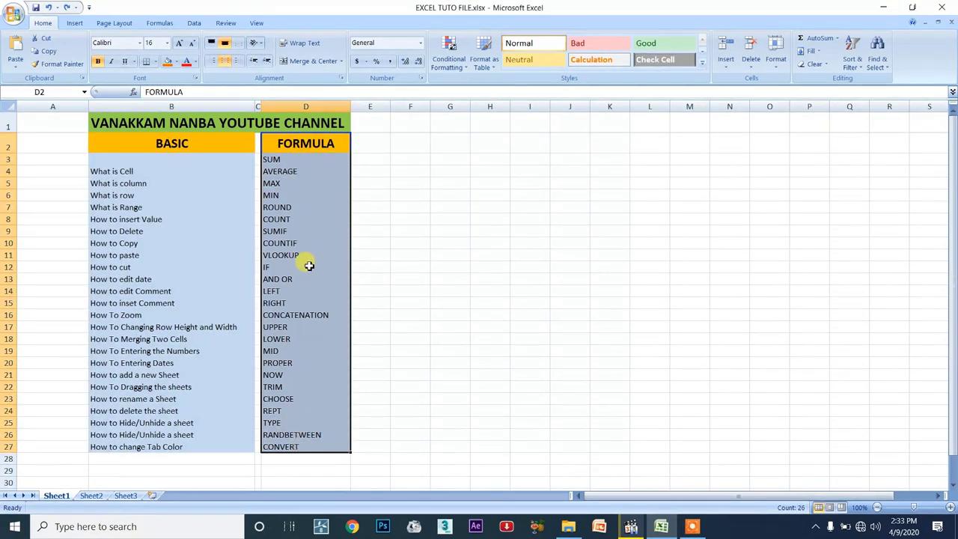
pyautogui.click(193, 229)
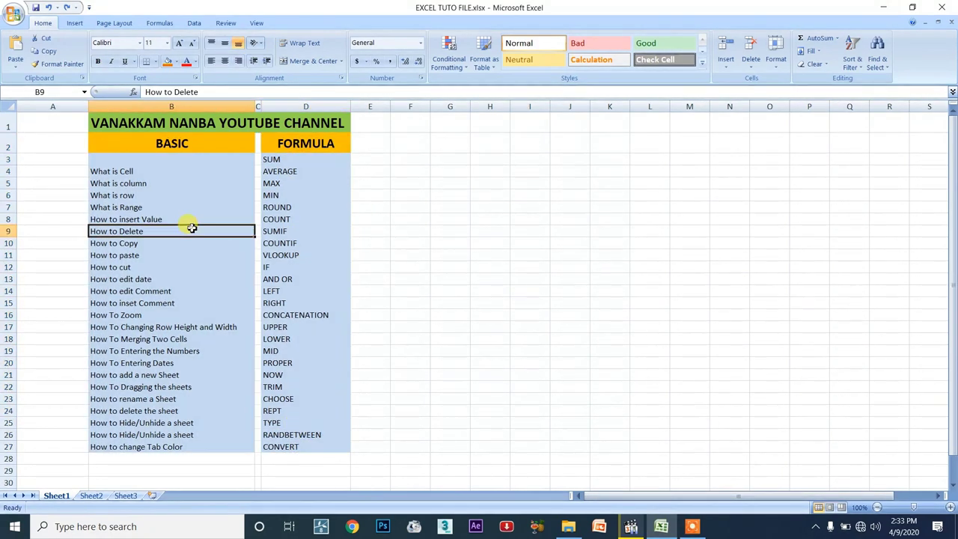
# Step: Select the BASIC list from its heading B2 down to B27 and copy it
pyautogui.click(202, 146)
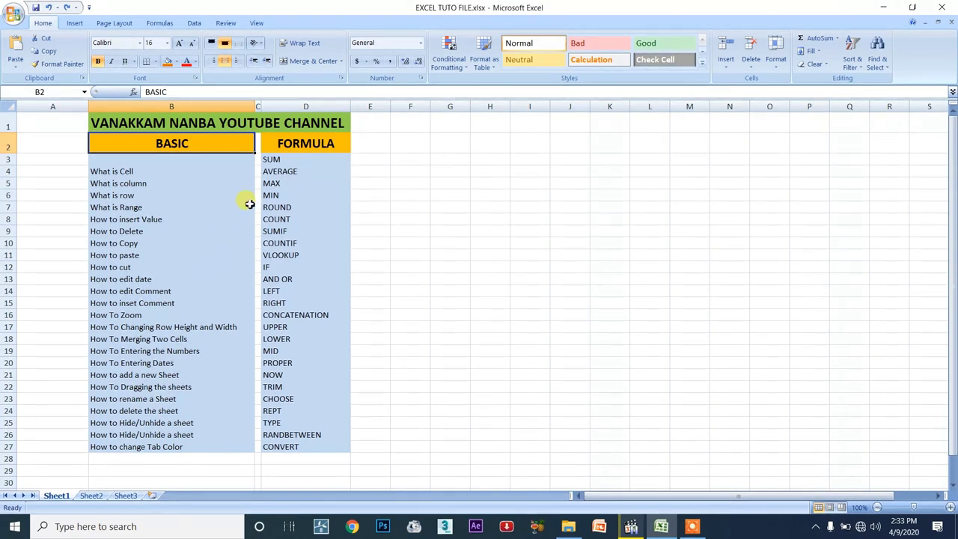
pyautogui.moveTo(204, 146)
pyautogui.mouseDown()
pyautogui.moveTo(213, 143)
pyautogui.moveTo(207, 444)
pyautogui.mouseUp()
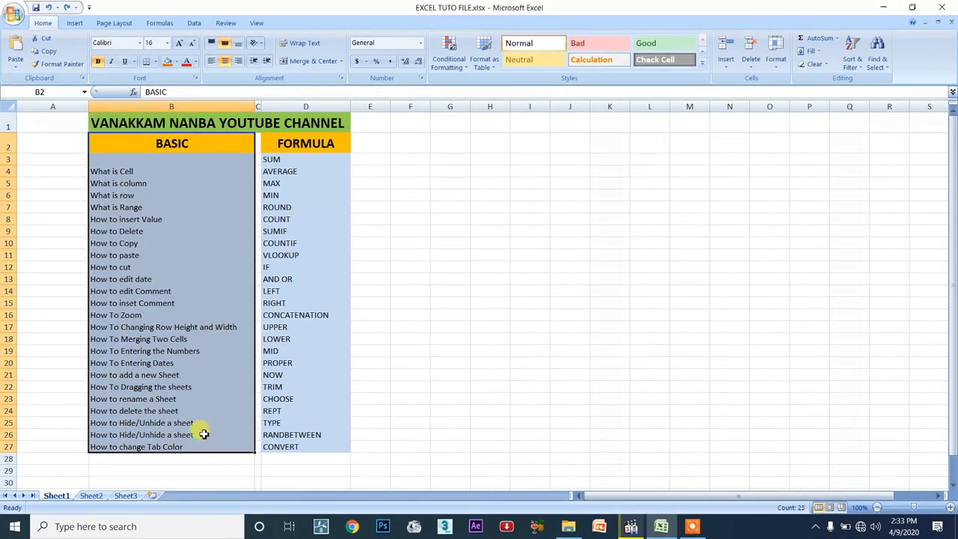
pyautogui.hotkey('ctrl', 'c')
# Step: Paste the BASIC list into A1 of Sheet2 and widen column A to fit every topic
pyautogui.click(91, 495)
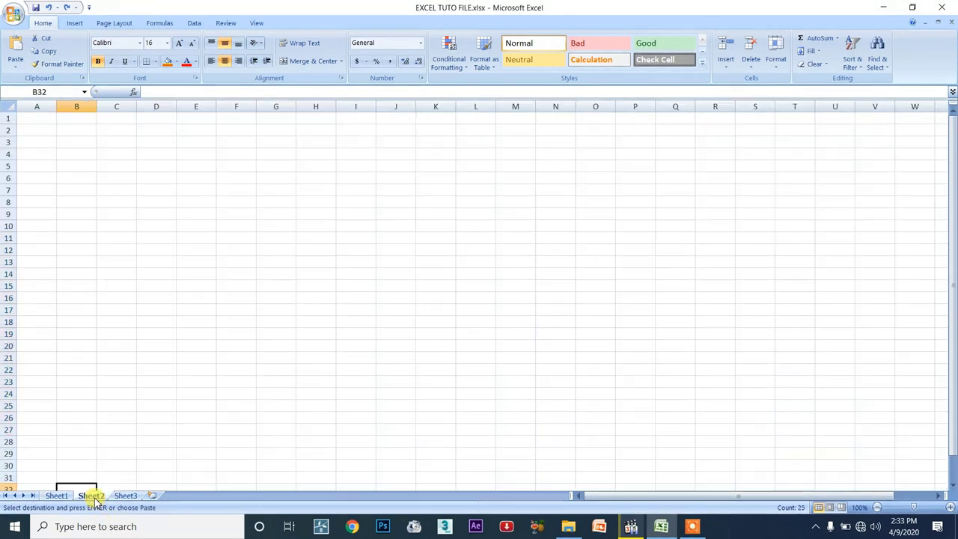
pyautogui.click(38, 118)
pyautogui.hotkey('ctrl', 'v')
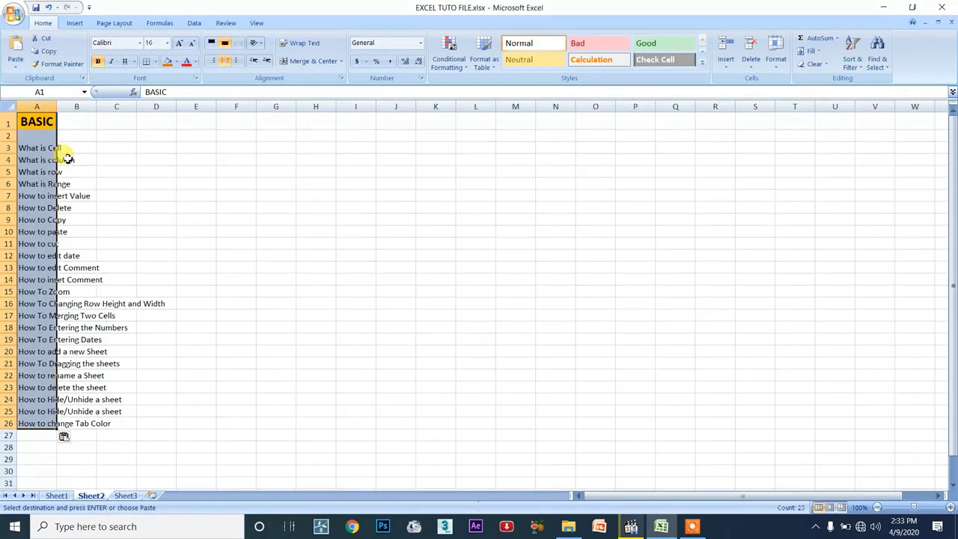
pyautogui.moveTo(56, 107); pyautogui.dragTo(178, 107)
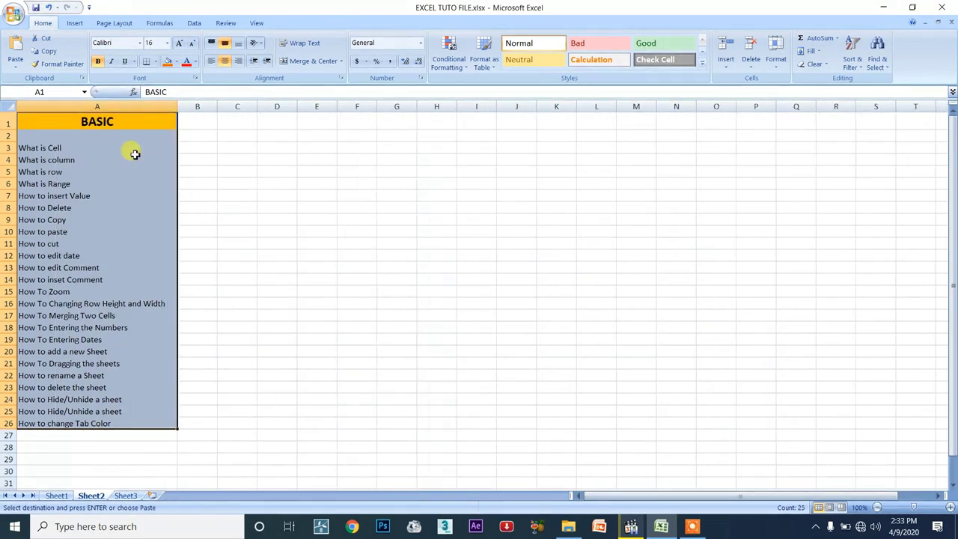
pyautogui.click(196, 183)
pyautogui.click(120, 149)
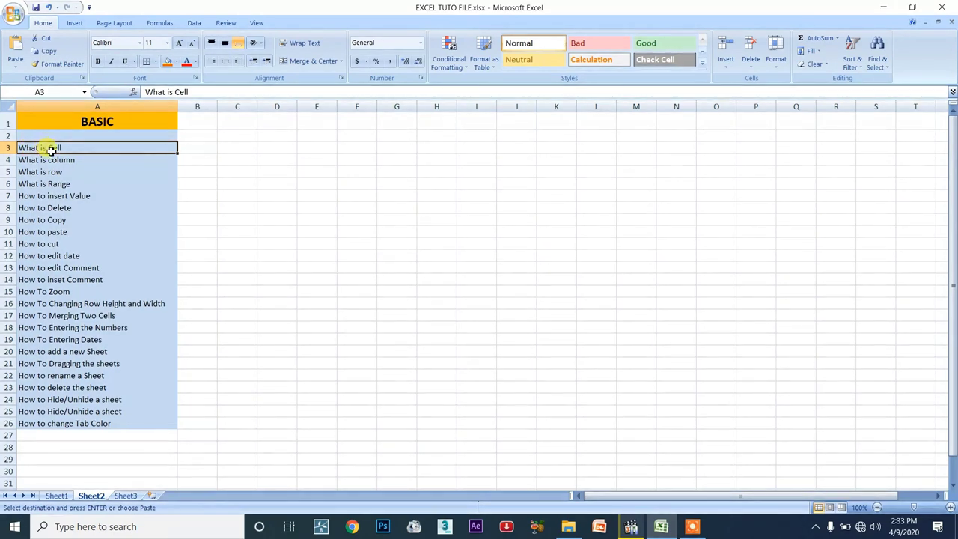
pyautogui.click(370, 231)
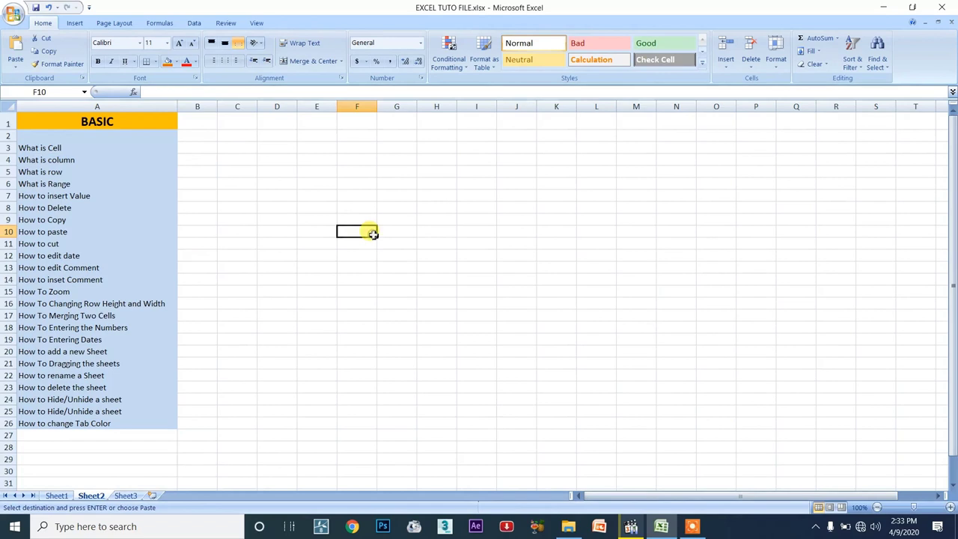
pyautogui.click(361, 183)
pyautogui.click(402, 169)
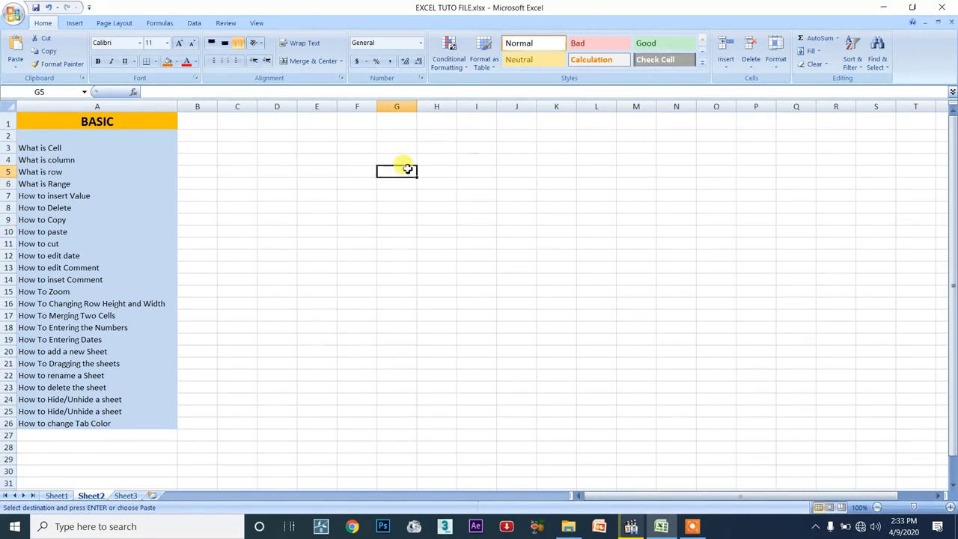
pyautogui.click(476, 158)
pyautogui.click(437, 209)
pyautogui.click(323, 208)
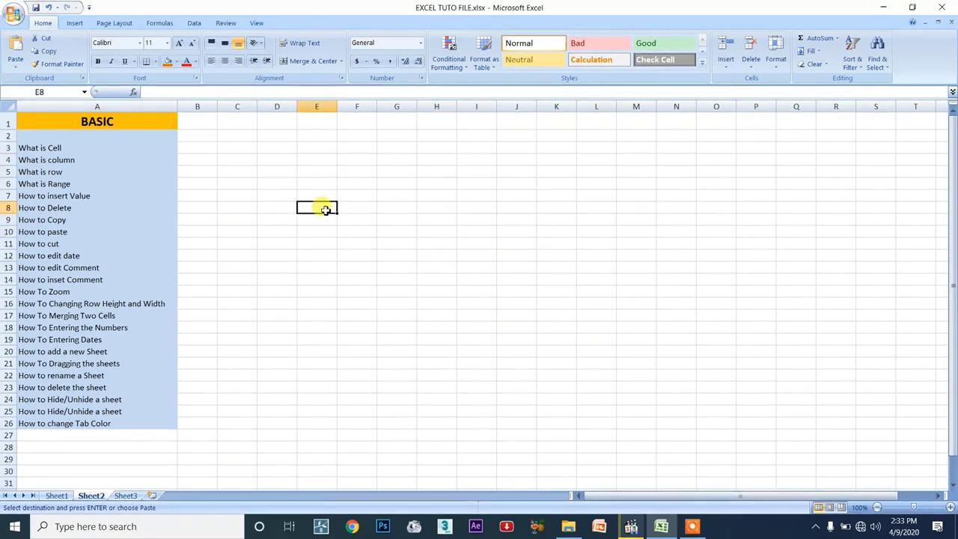
pyautogui.click(346, 169)
pyautogui.click(407, 170)
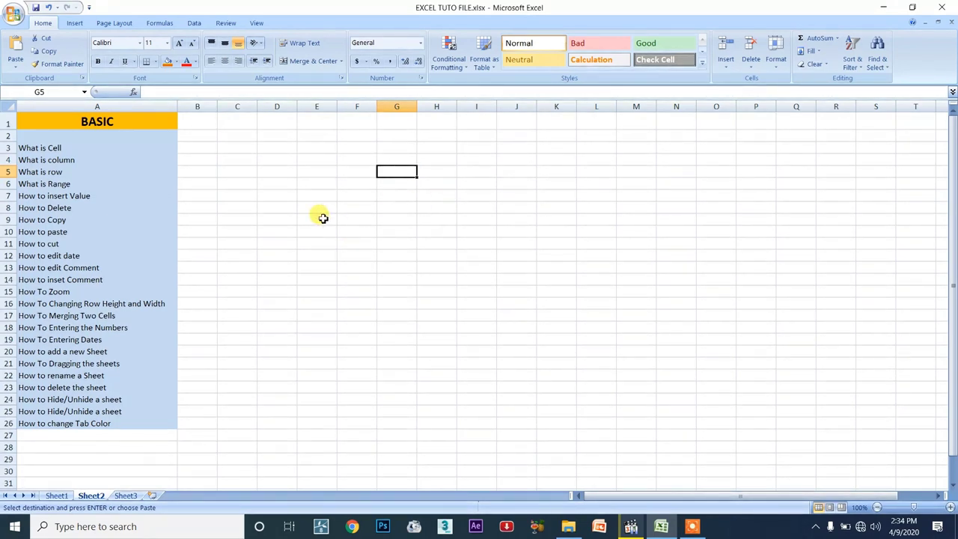
pyautogui.click(486, 138)
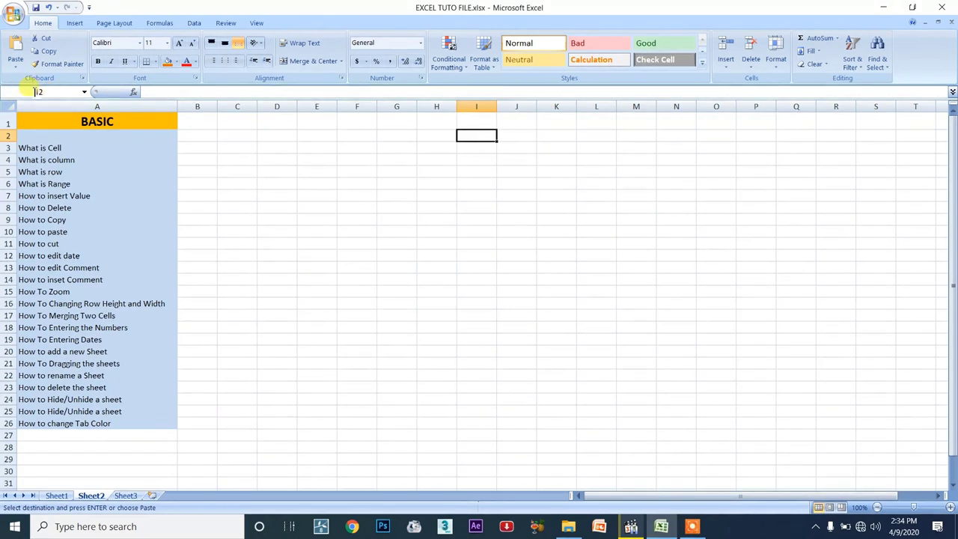
pyautogui.click(638, 183)
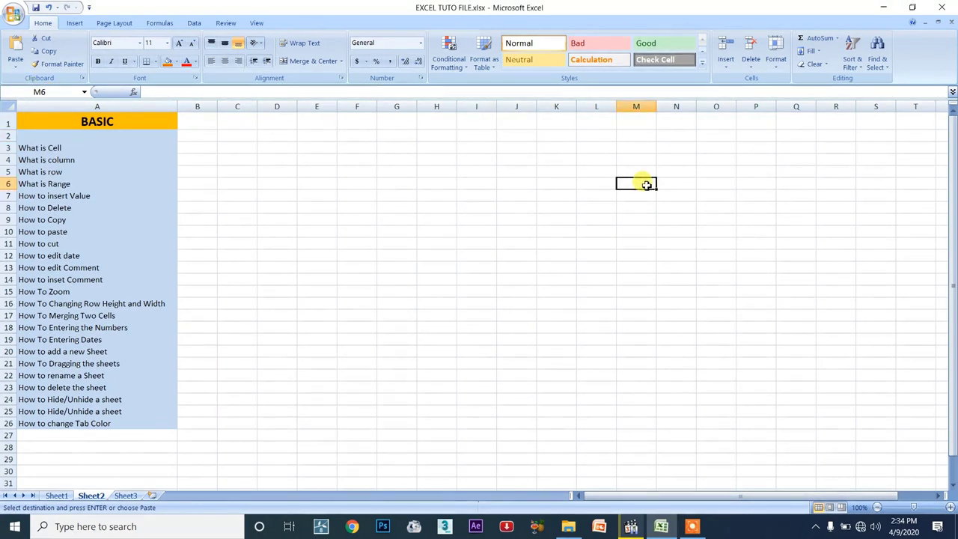
pyautogui.click(35, 91)
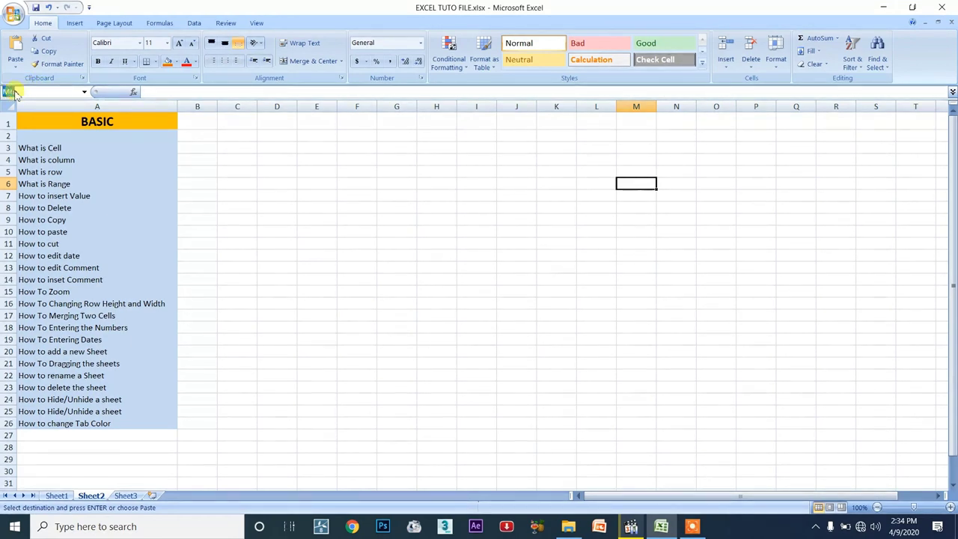
pyautogui.click(720, 211)
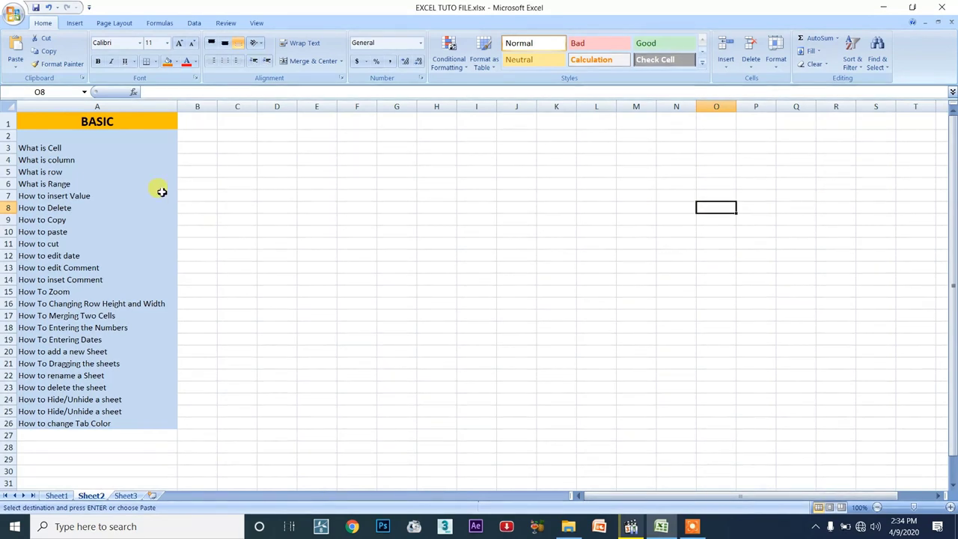
pyautogui.click(108, 146)
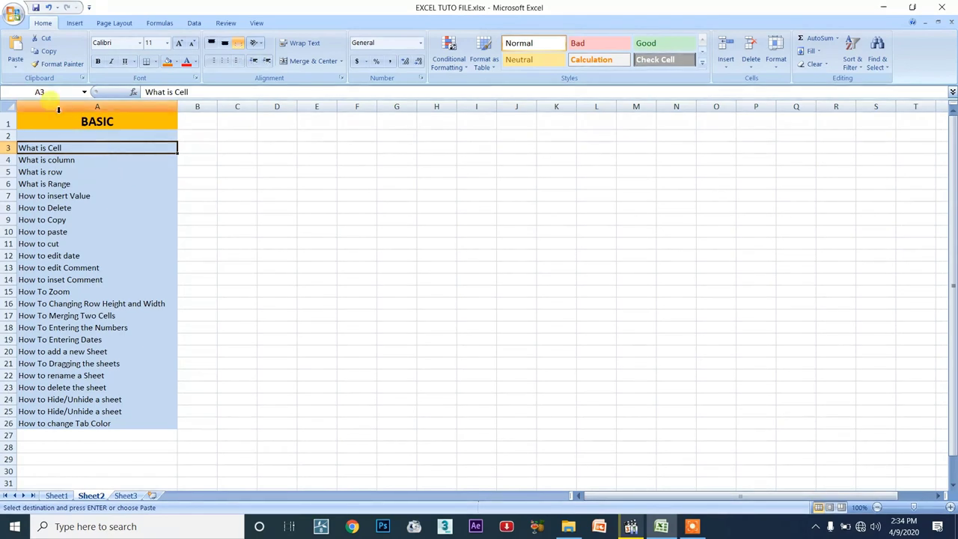
pyautogui.press('Tab')
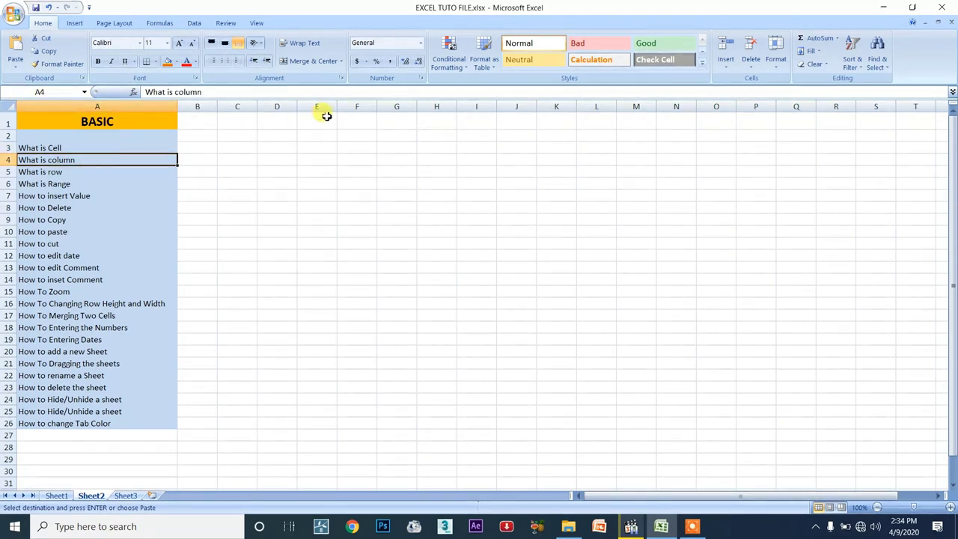
# Step: Select the ranges G1:G27, J8:J24 and N5:N26 to demonstrate range selection
pyautogui.moveTo(400, 124); pyautogui.dragTo(380, 435)
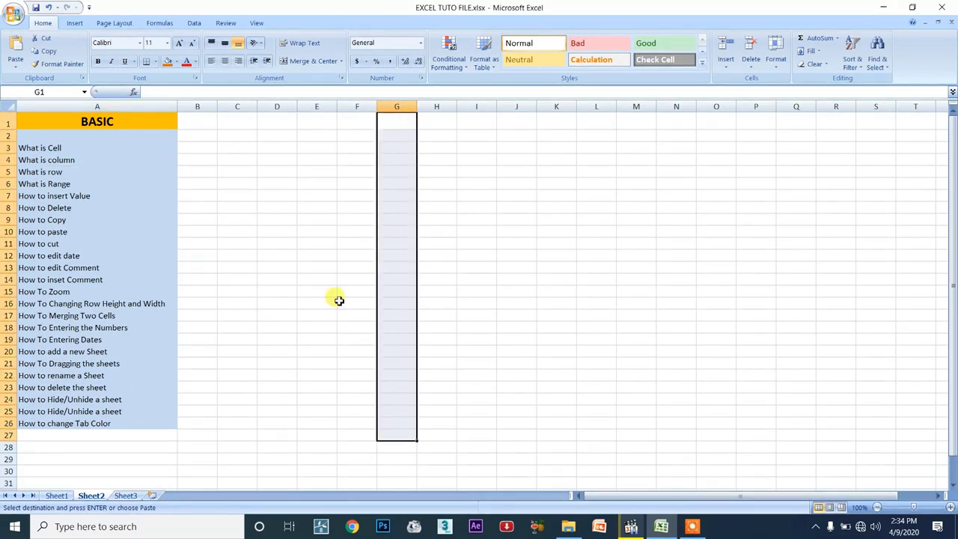
pyautogui.moveTo(508, 207); pyautogui.dragTo(506, 397)
pyautogui.moveTo(675, 171); pyautogui.dragTo(671, 433)
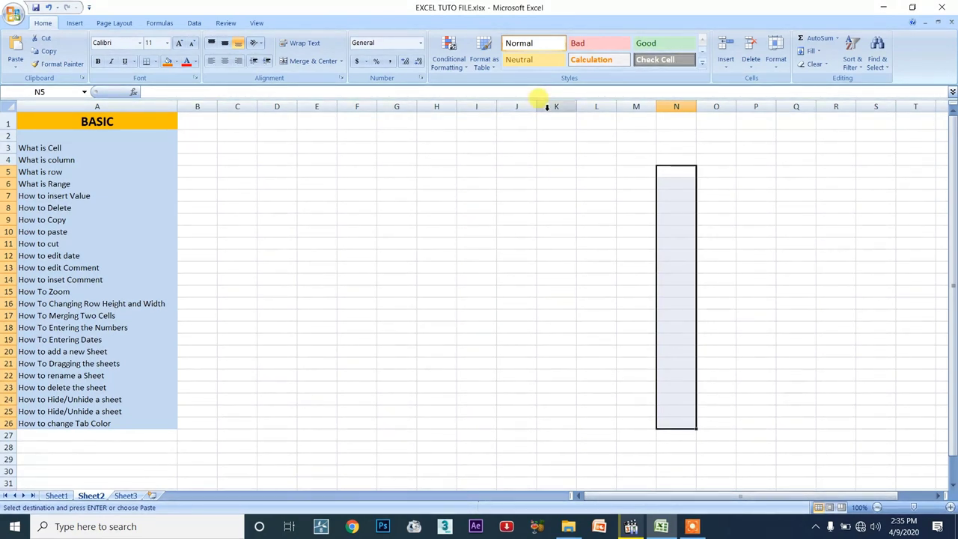
# Step: Pick L1 and L2, then select all of column L and scroll through it
pyautogui.click(599, 120)
pyautogui.click(599, 135)
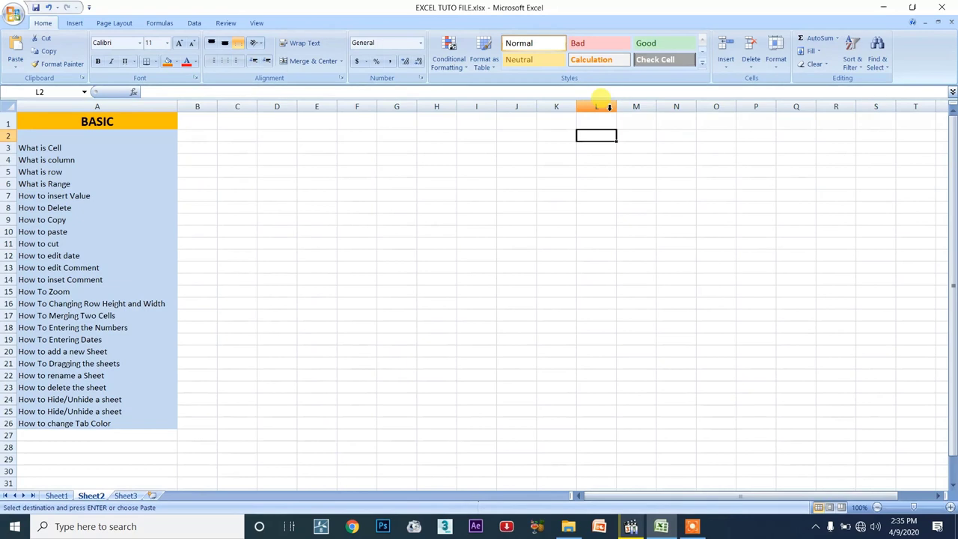
pyautogui.click(609, 107)
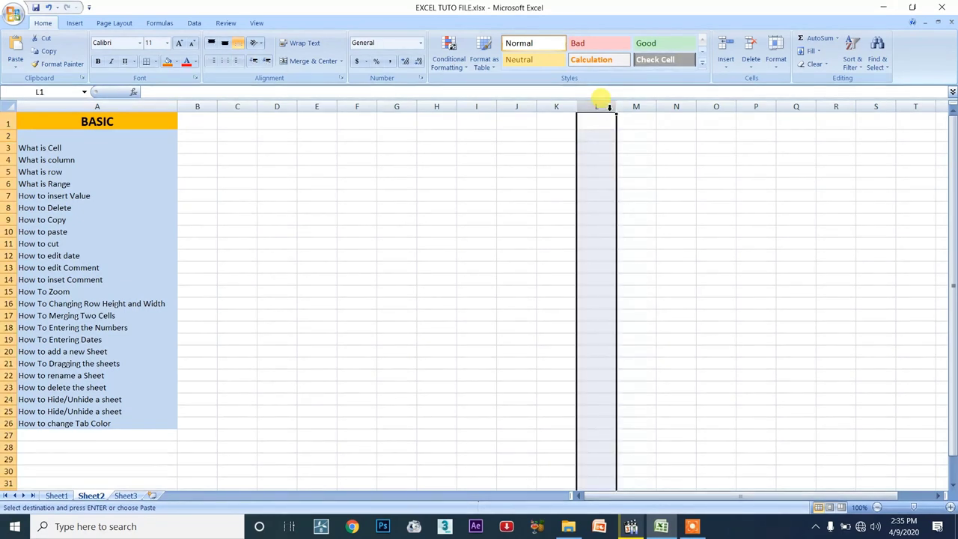
pyautogui.scroll(-10, 598, 390)
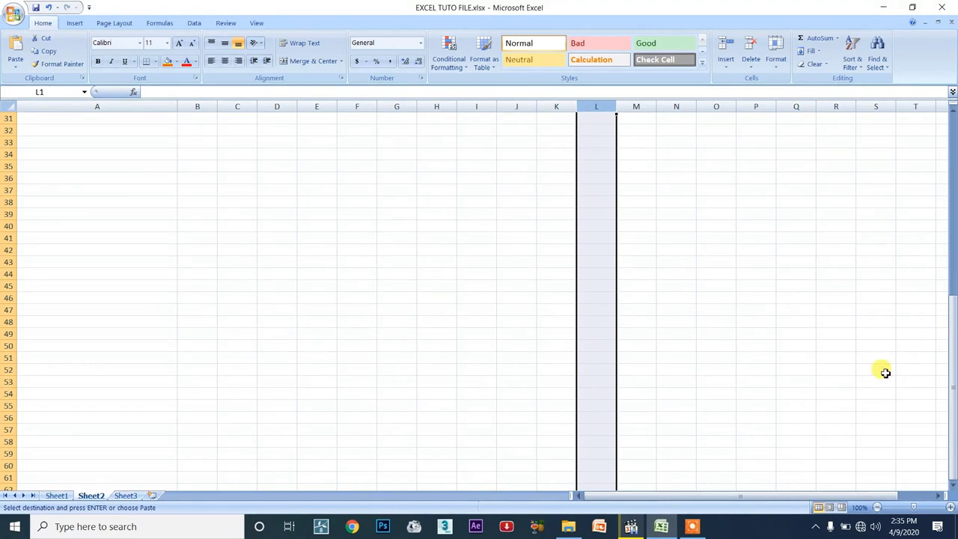
pyautogui.moveTo(953, 367); pyautogui.dragTo(954, 370)
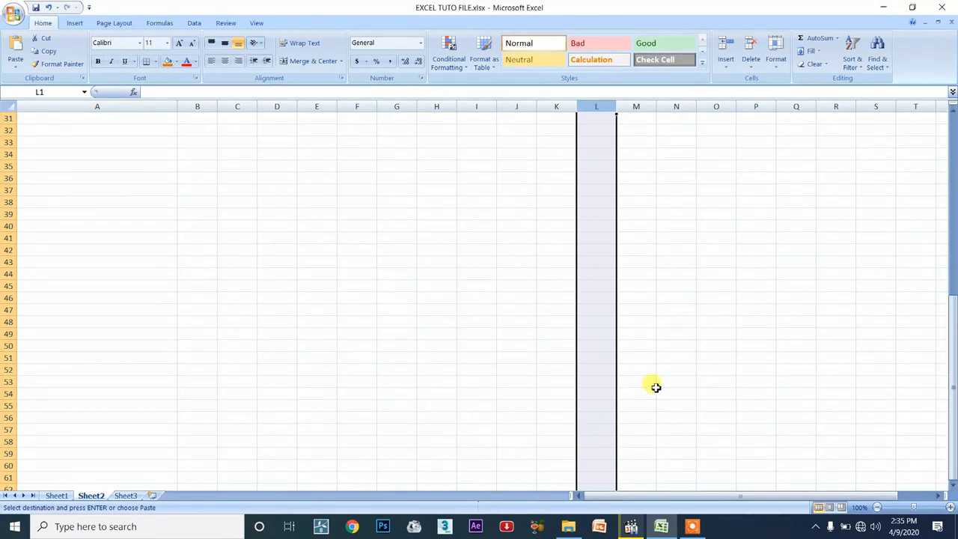
pyautogui.scroll(10, 675, 379)
pyautogui.scroll(-1, 659, 220)
pyautogui.scroll(1, 660, 220)
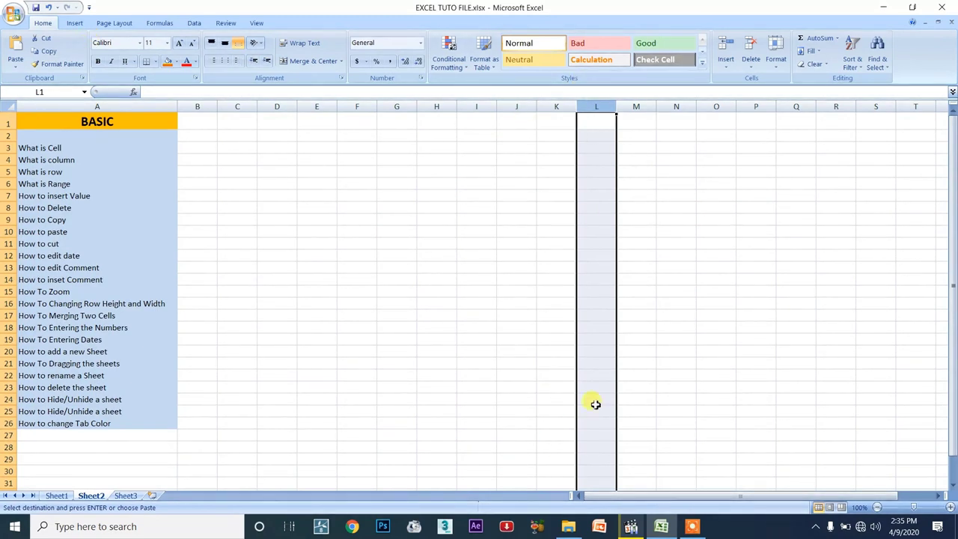
pyautogui.click(84, 91)
pyautogui.click(85, 91)
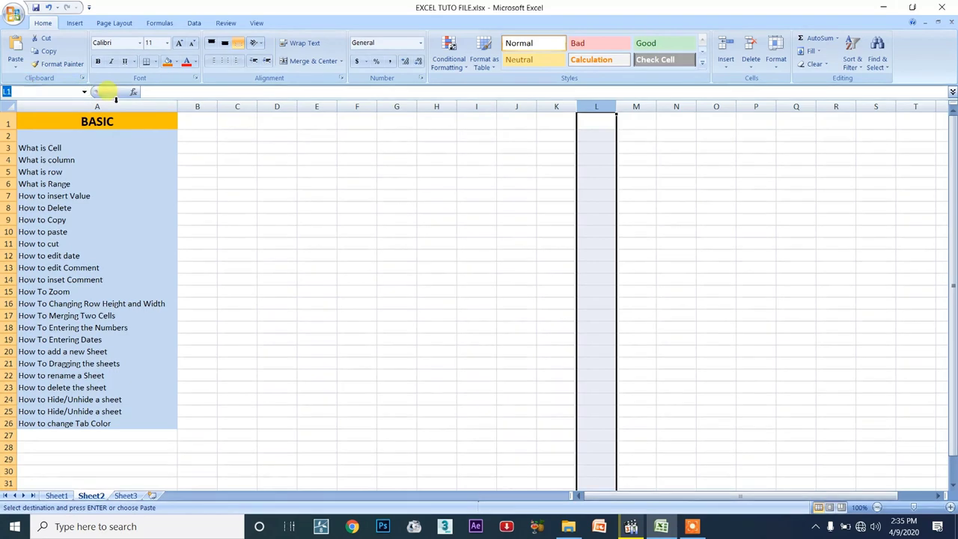
pyautogui.click(443, 180)
pyautogui.click(606, 120)
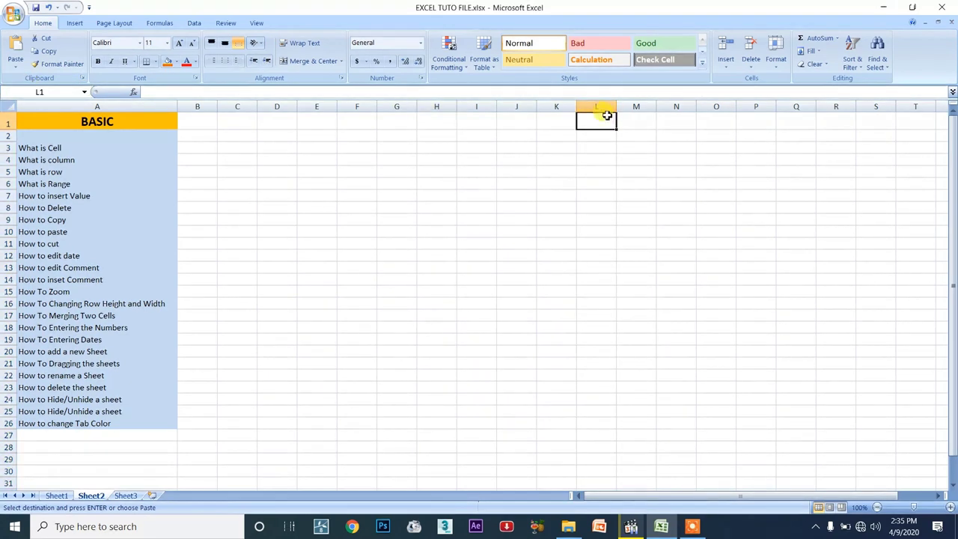
pyautogui.click(643, 152)
pyautogui.click(47, 93)
pyautogui.click(639, 107)
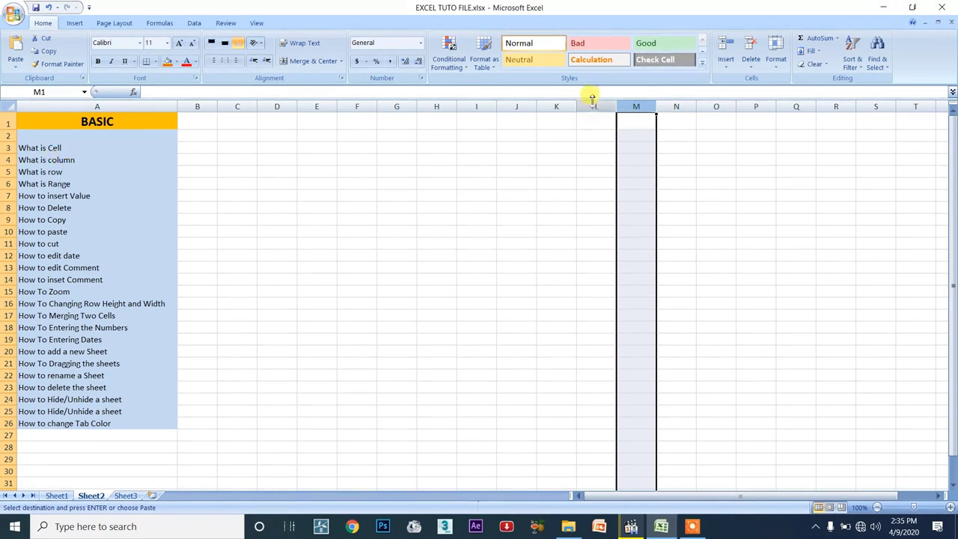
pyautogui.click(86, 160)
pyautogui.click(633, 106)
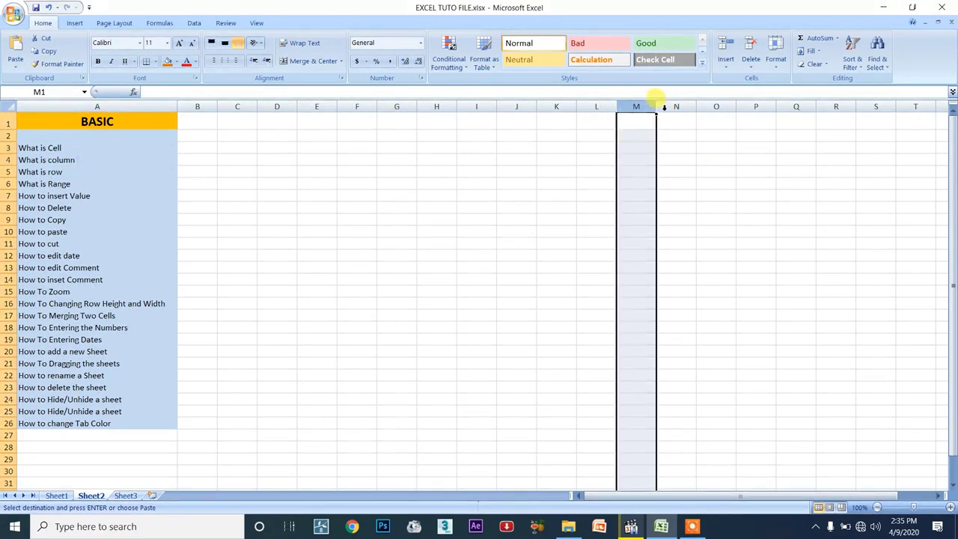
pyautogui.click(675, 107)
pyautogui.click(715, 106)
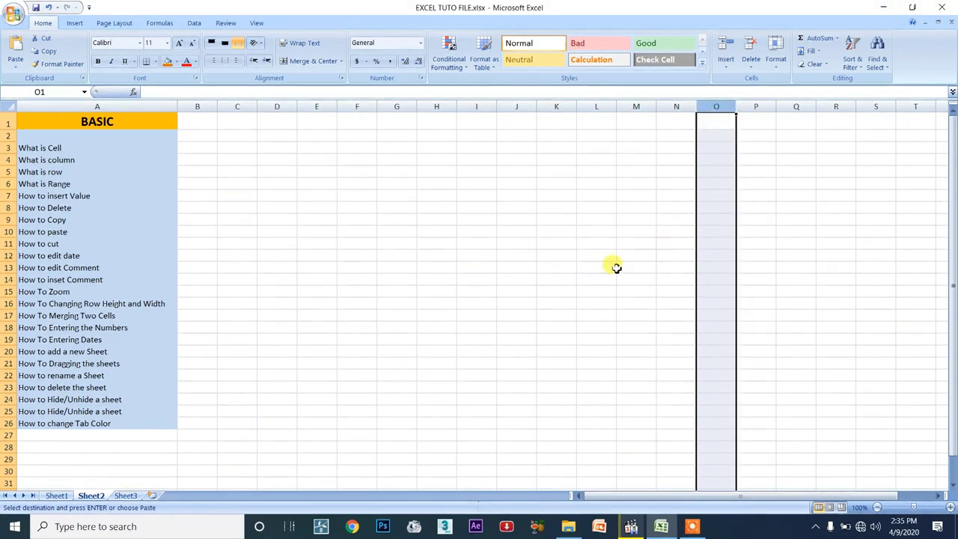
pyautogui.click(220, 170)
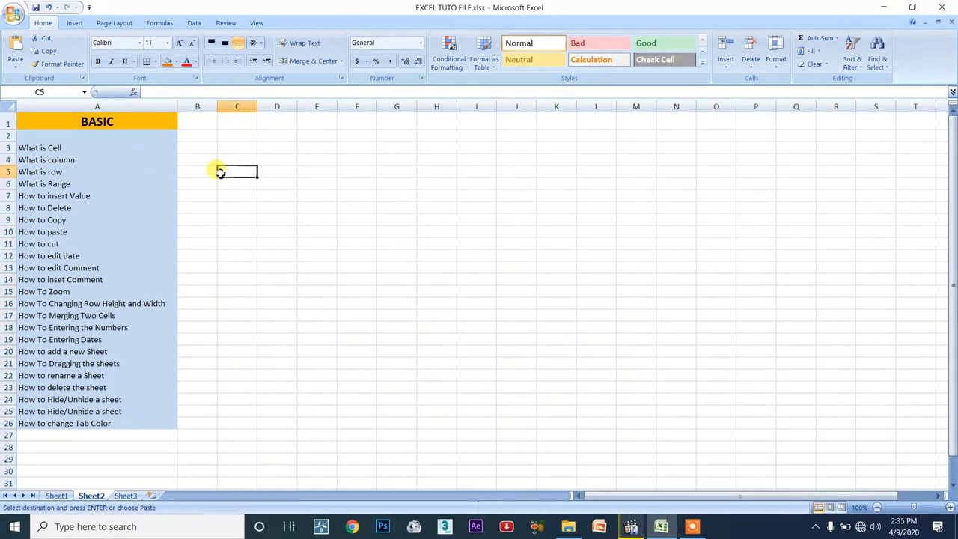
# Step: Dismiss the C5 shortcut menu and insert a blank column at K from its header menu
pyautogui.rightClick(233, 173)
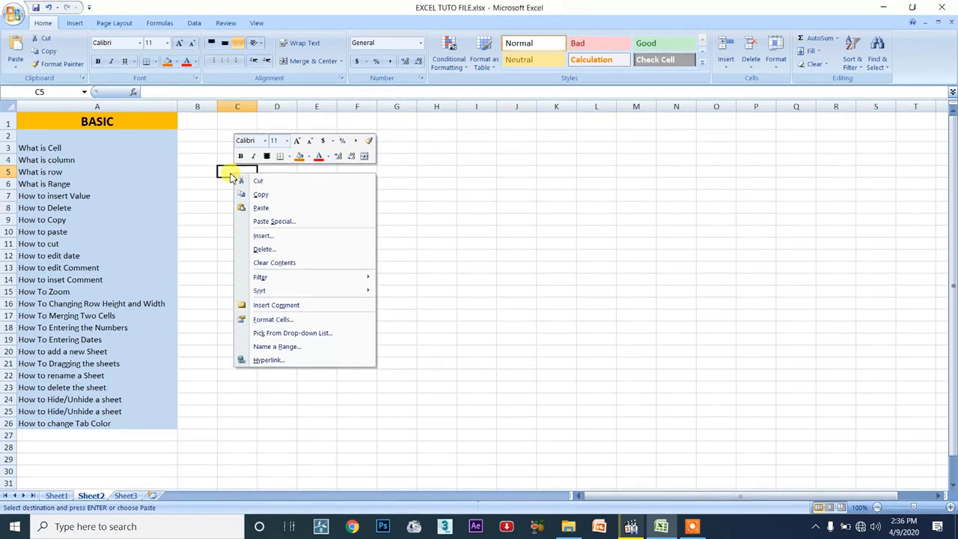
pyautogui.click(551, 105)
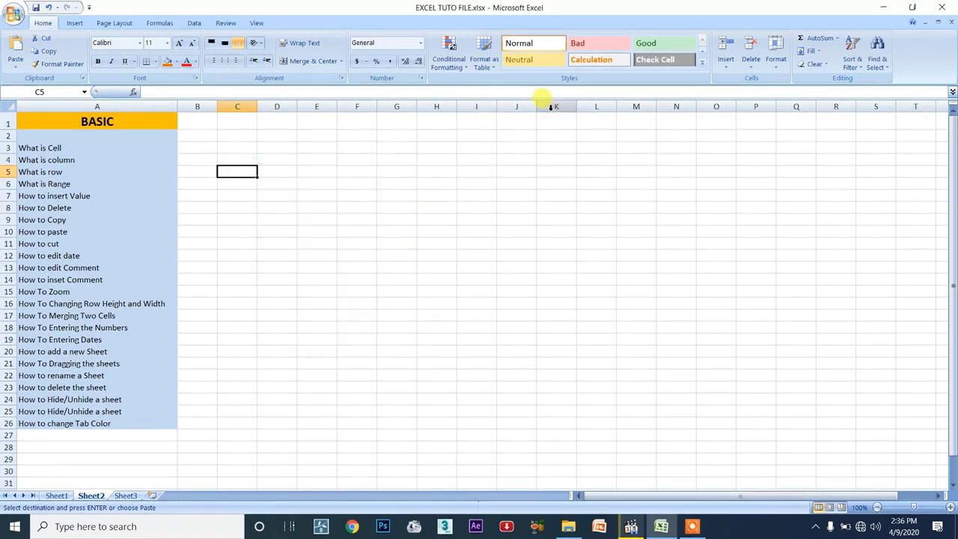
pyautogui.click(567, 109)
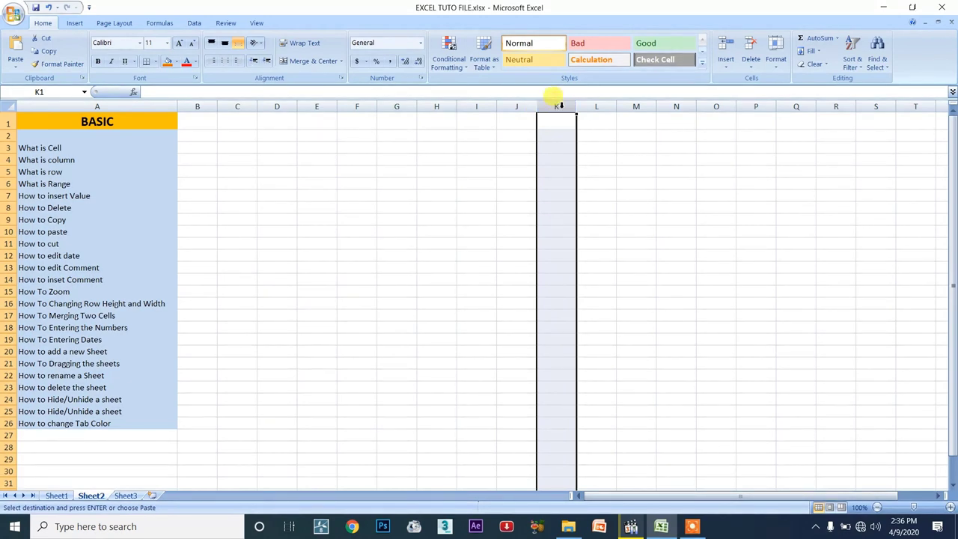
pyautogui.rightClick(567, 108)
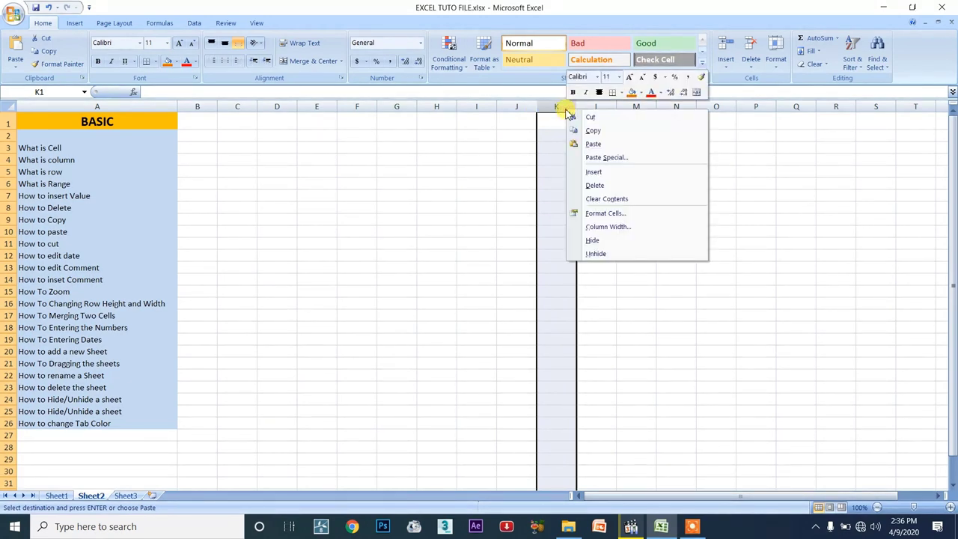
pyautogui.click(593, 172)
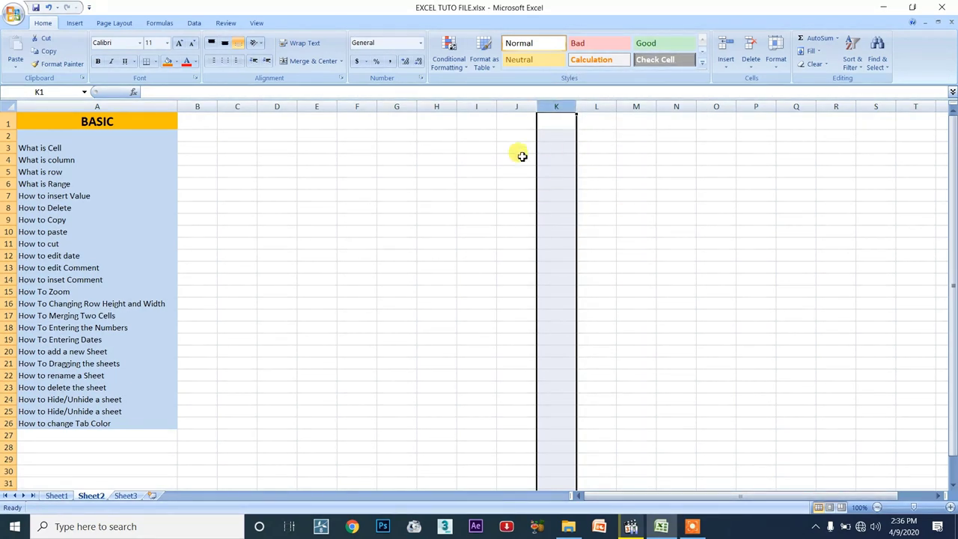
pyautogui.click(472, 171)
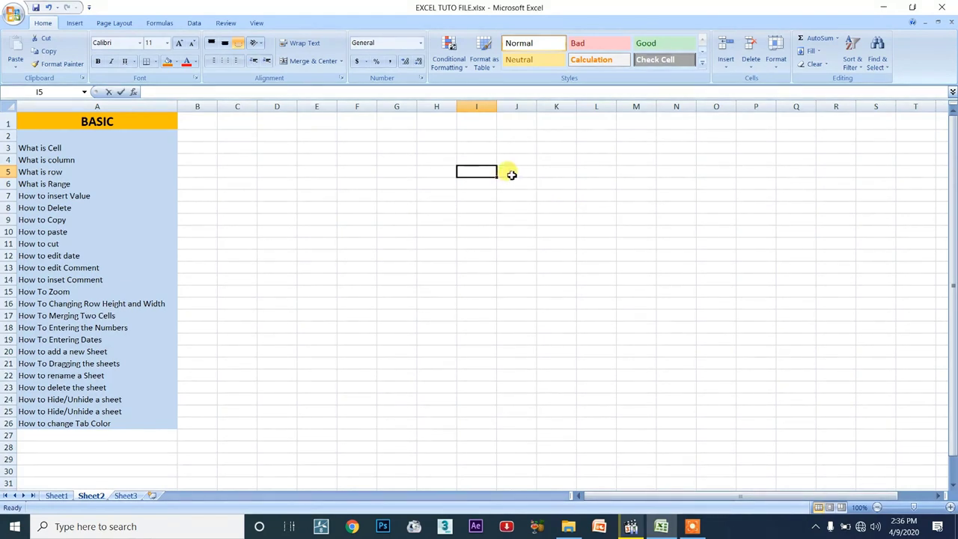
# Step: Enter a smiley symbol in I5, then cancel it and clear the cell
pyautogui.write('☺')
pyautogui.press('Tab')
pyautogui.write('☺')
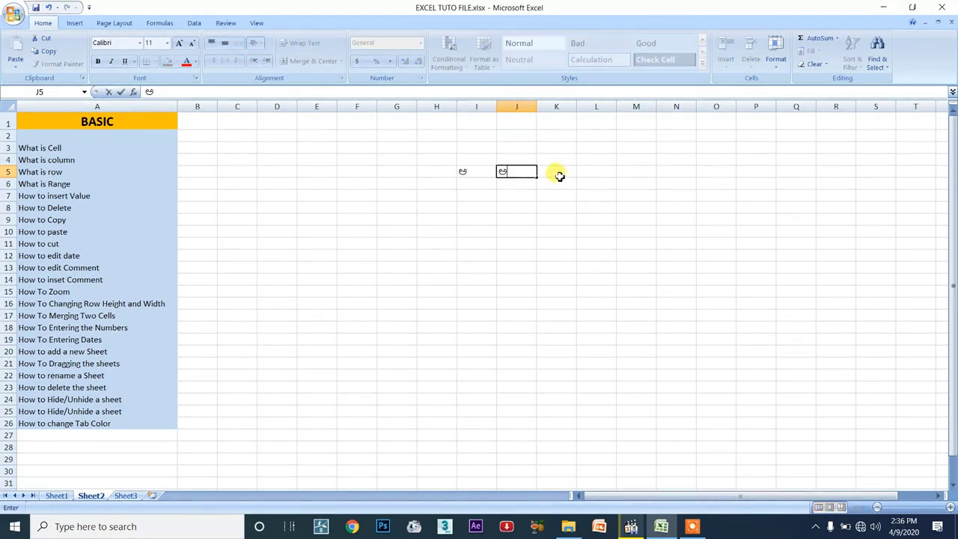
pyautogui.press('Escape')
pyautogui.click(466, 171)
pyautogui.press('BackSpace')
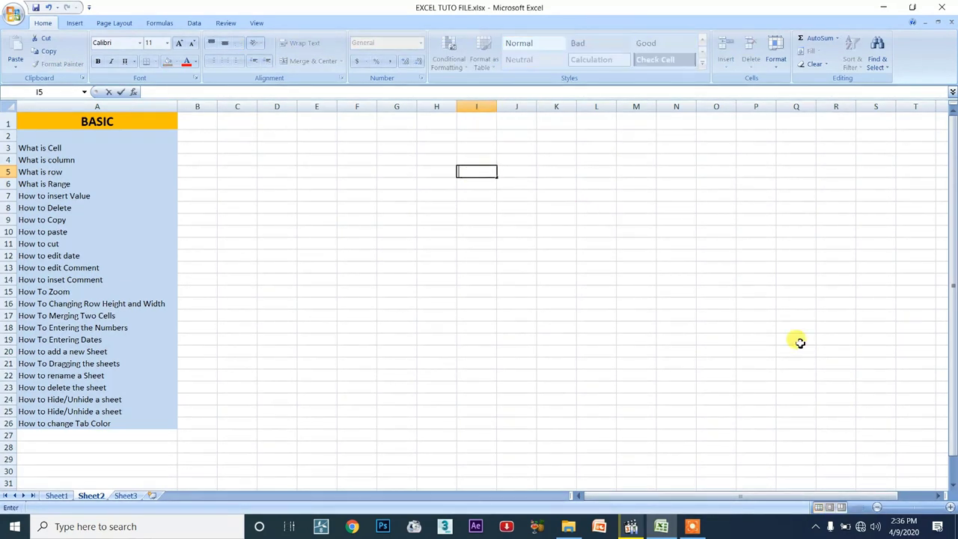
# Step: Close a background app from the system tray and return to the worksheet at K6
pyautogui.click(816, 528)
pyautogui.rightClick(780, 503)
pyautogui.click(813, 496)
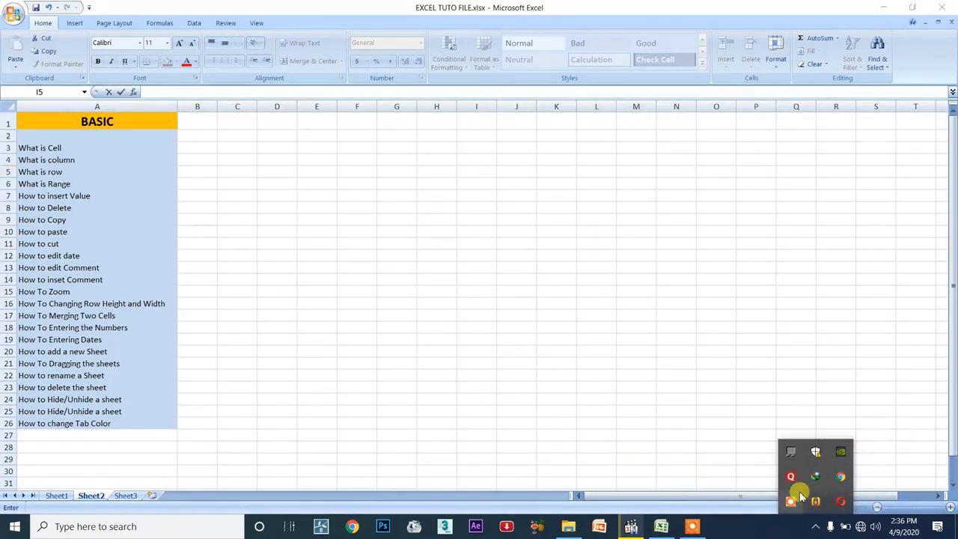
pyautogui.click(550, 184)
# Step: Type a, b, c and d into L6, M6, N6 and O6, correcting M6's mistyped letter
pyautogui.click(599, 184)
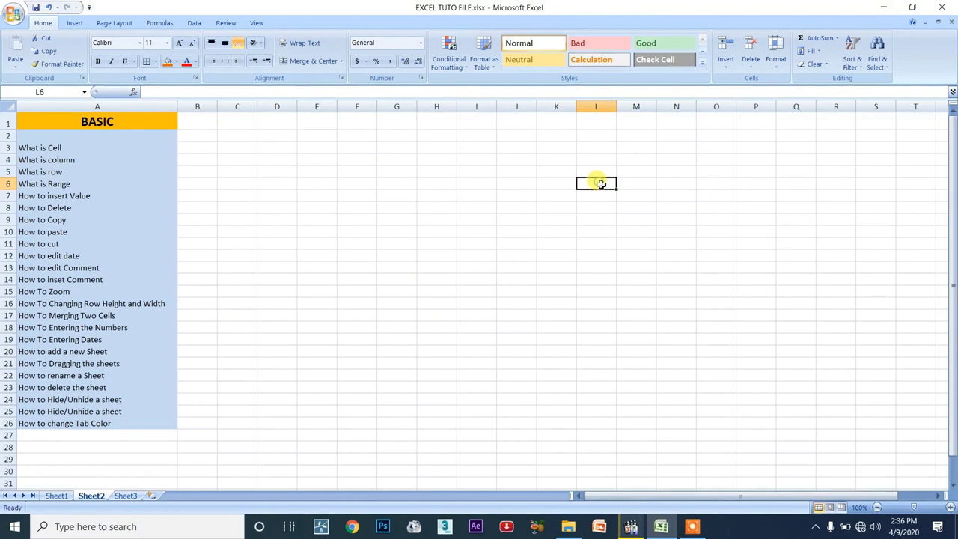
pyautogui.write('a')
pyautogui.click(637, 188)
pyautogui.write('s')
pyautogui.click(675, 181)
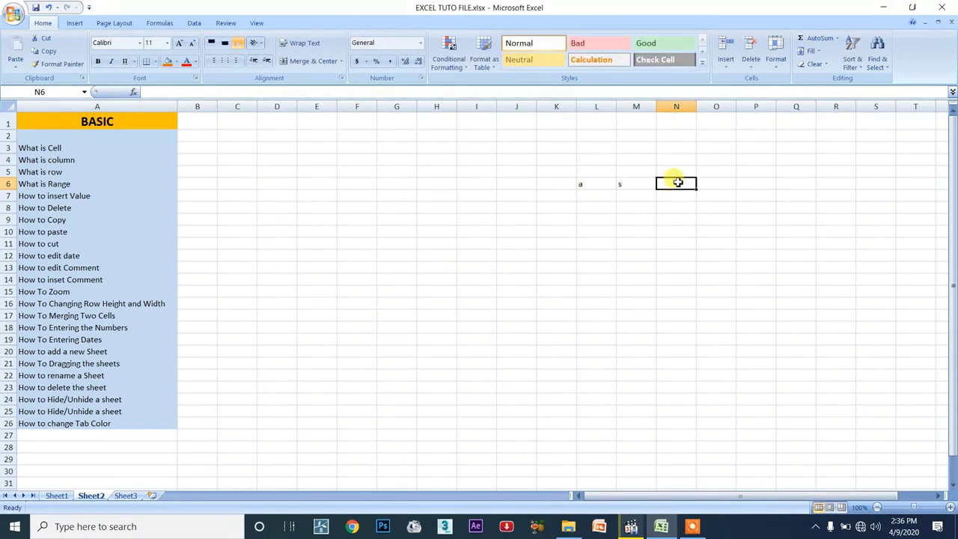
pyautogui.click(633, 181)
pyautogui.write('b')
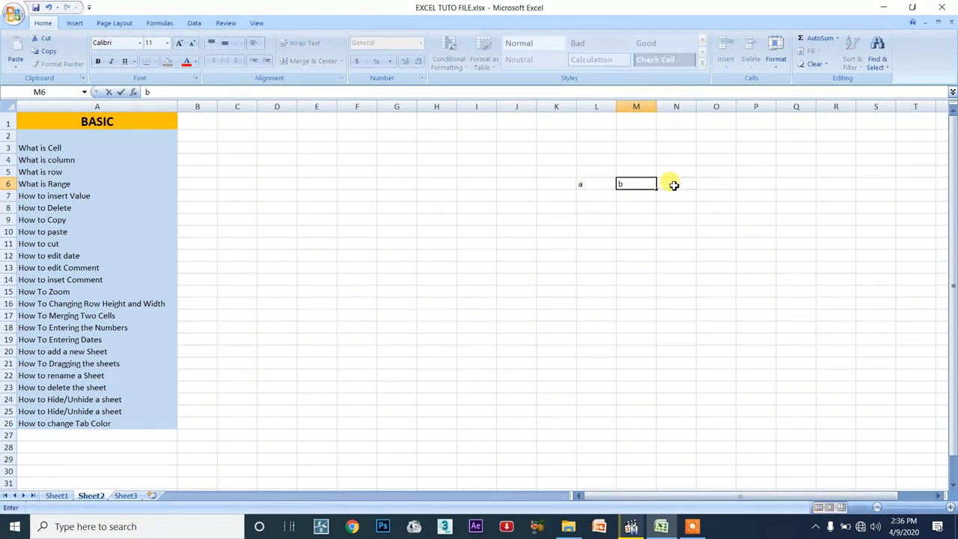
pyautogui.click(674, 184)
pyautogui.write('c')
pyautogui.click(725, 185)
pyautogui.write('d')
pyautogui.click(718, 219)
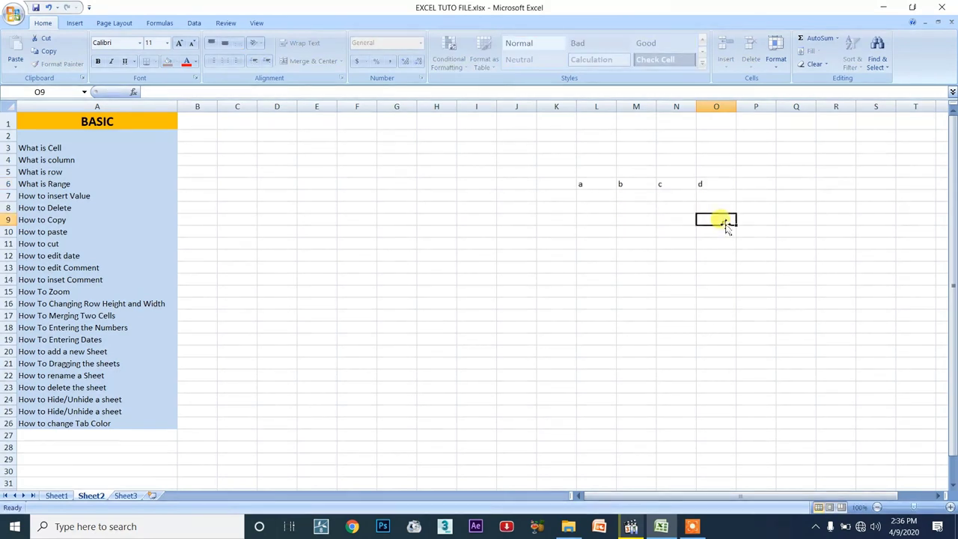
pyautogui.click(634, 107)
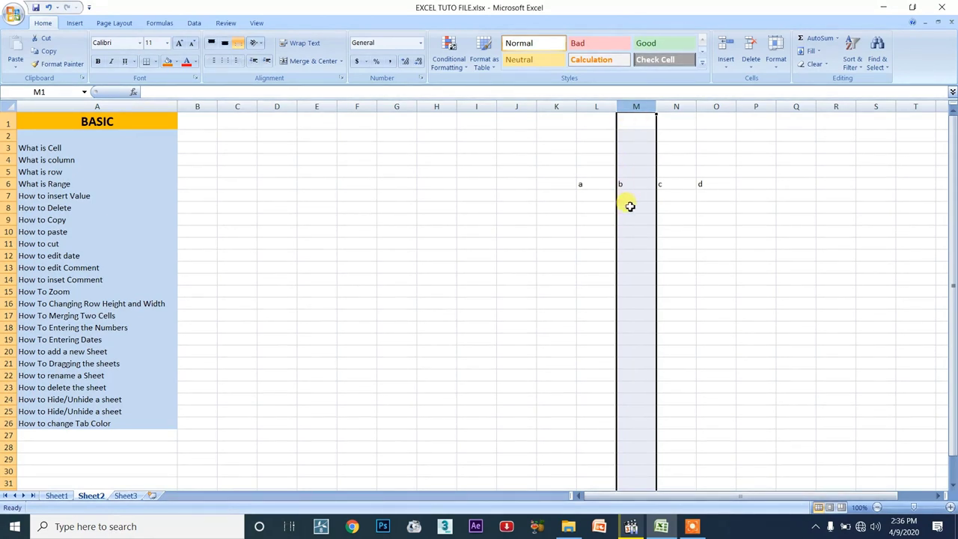
# Step: Insert blank columns at M and O to space out the letters
pyautogui.rightClick(632, 104)
pyautogui.click(656, 171)
pyautogui.click(77, 156)
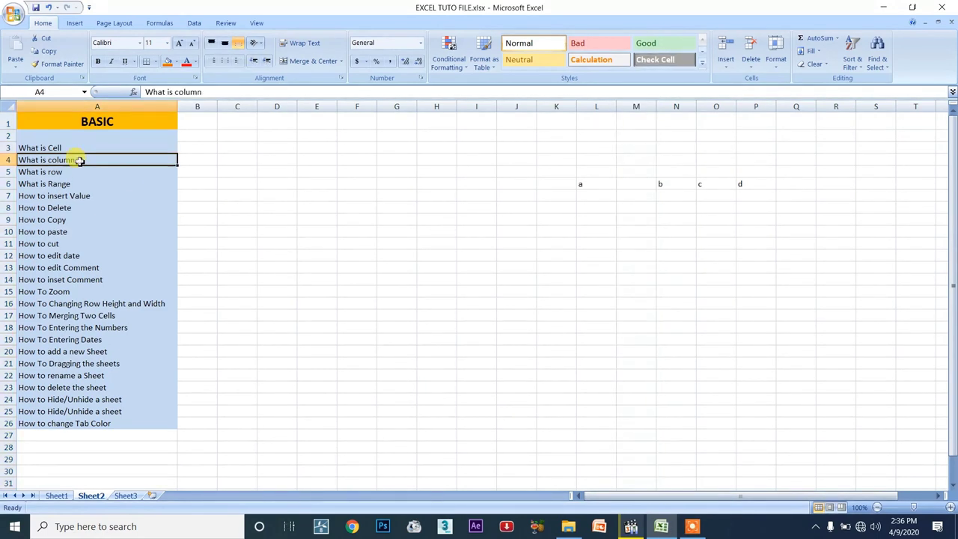
pyautogui.click(636, 106)
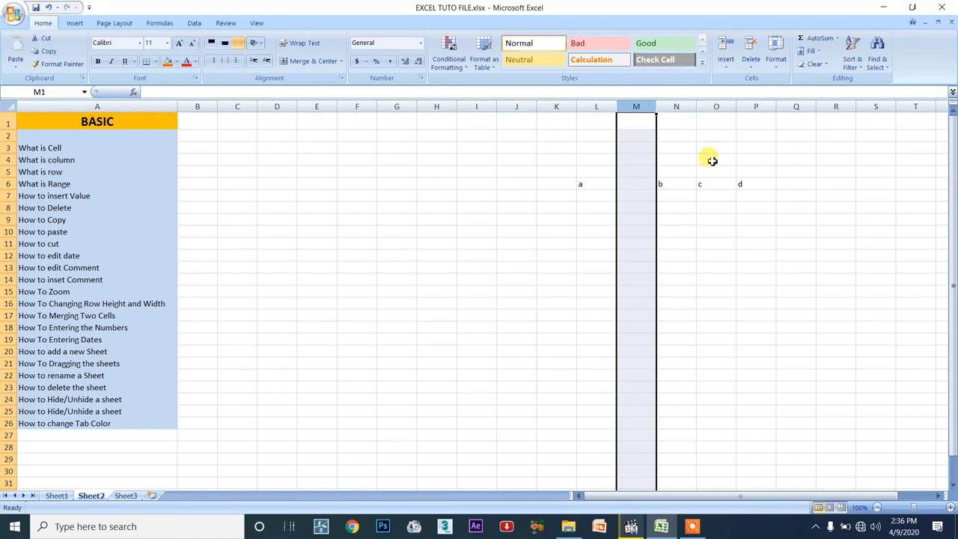
pyautogui.click(715, 107)
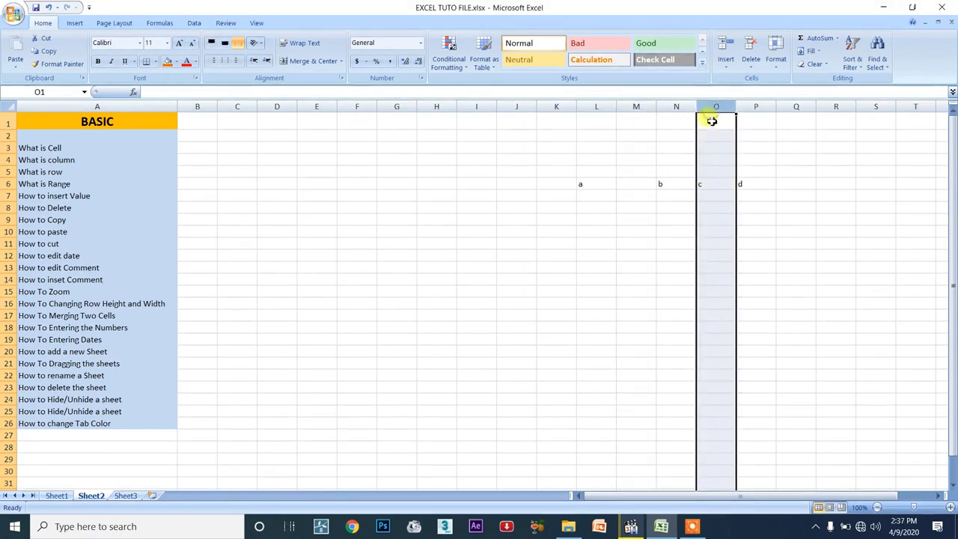
pyautogui.rightClick(707, 105)
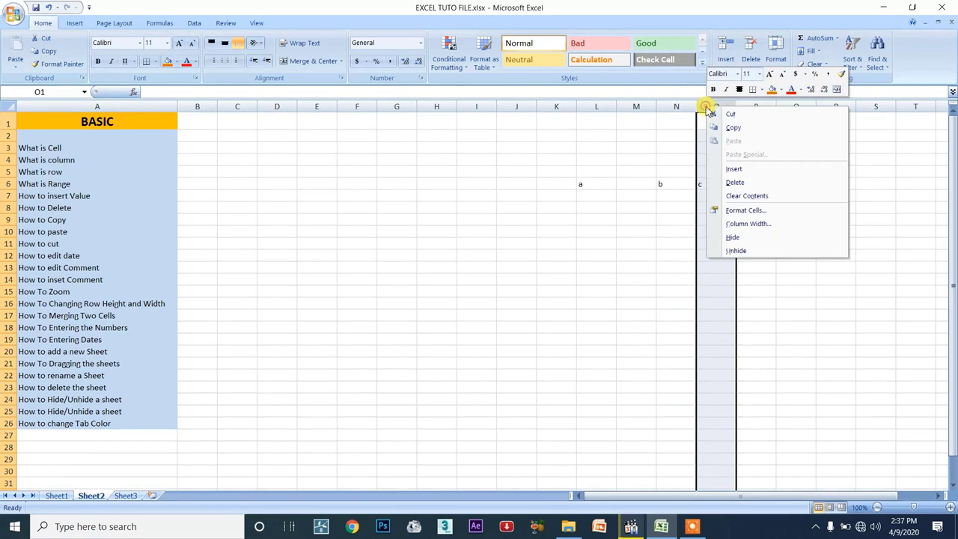
pyautogui.click(734, 167)
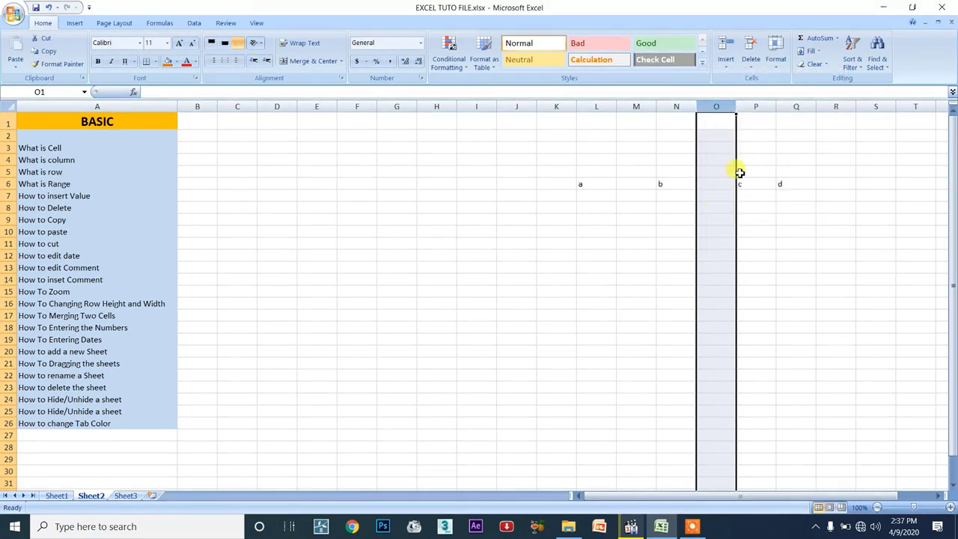
# Step: Delete column M twice with Ctrl+Minus so b, c and d shift left
pyautogui.click(635, 106)
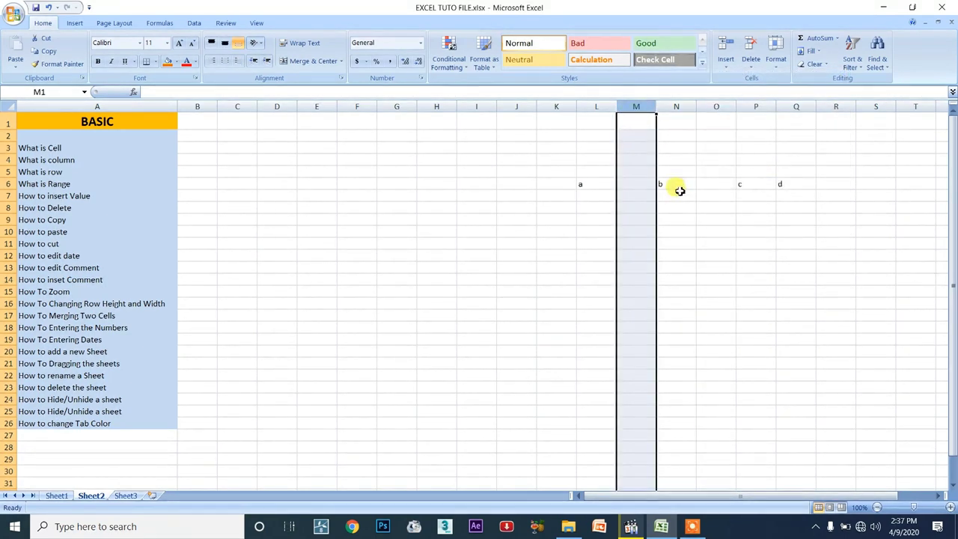
pyautogui.hotkey('ctrl', '-')
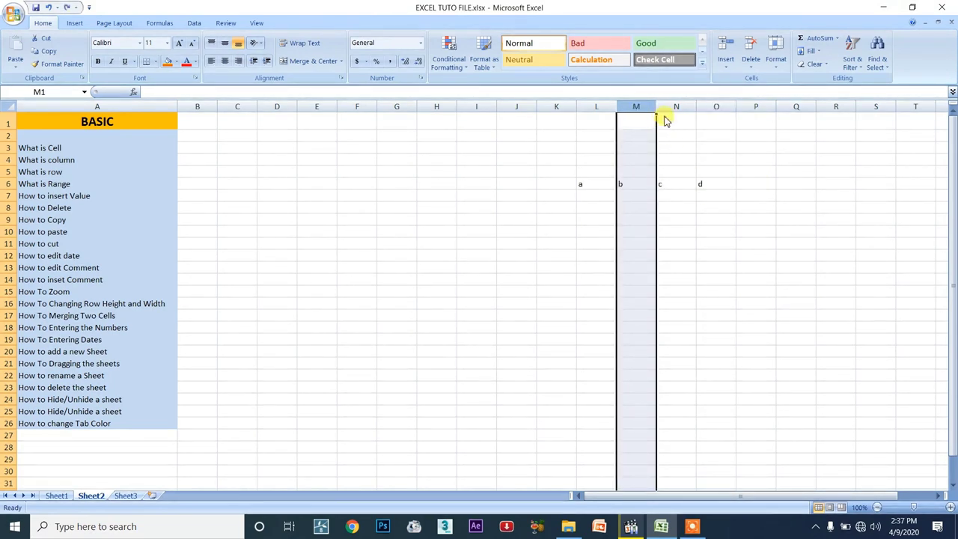
pyautogui.click(662, 119)
pyautogui.click(602, 106)
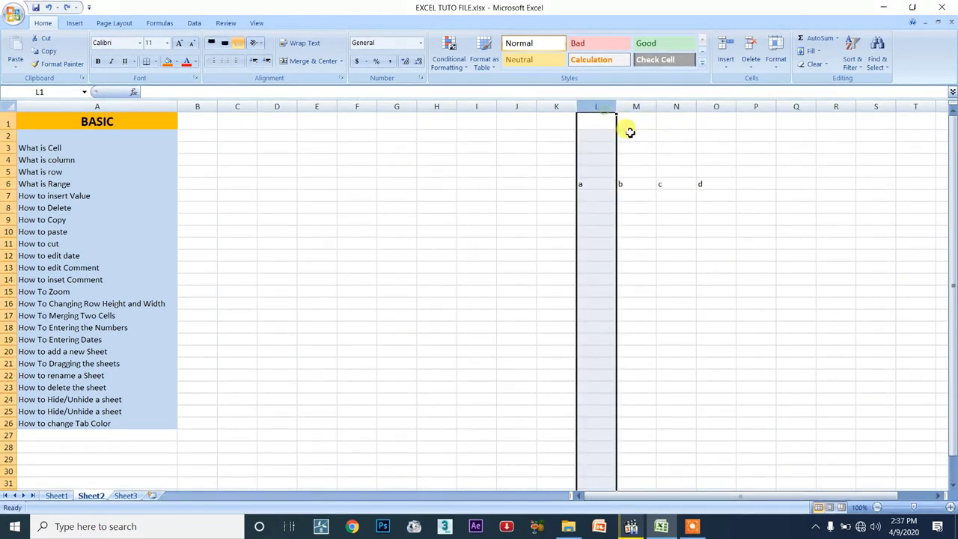
pyautogui.click(628, 116)
pyautogui.click(635, 107)
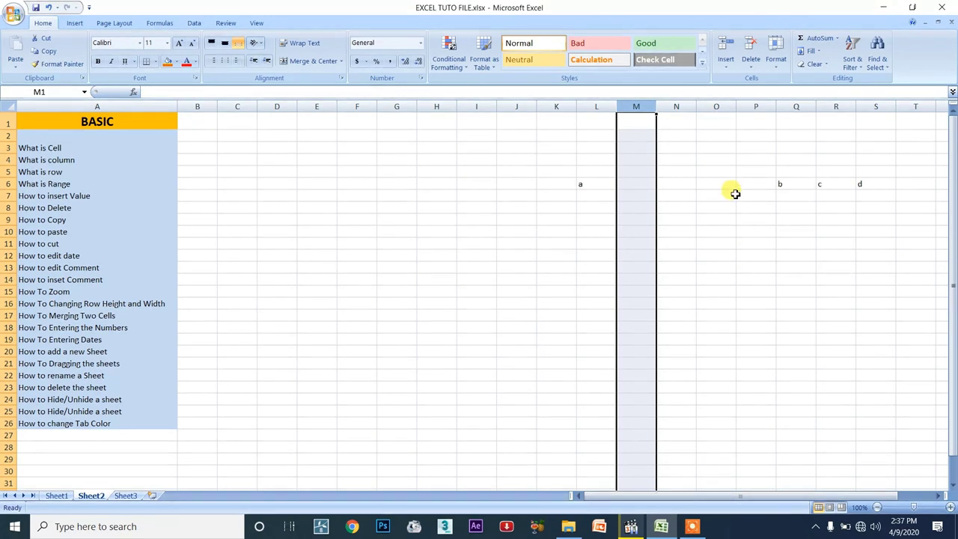
pyautogui.hotkey('ctrl', '-')
pyautogui.hotkey('ctrl', '-')
pyautogui.hotkey('ctrl', '-')
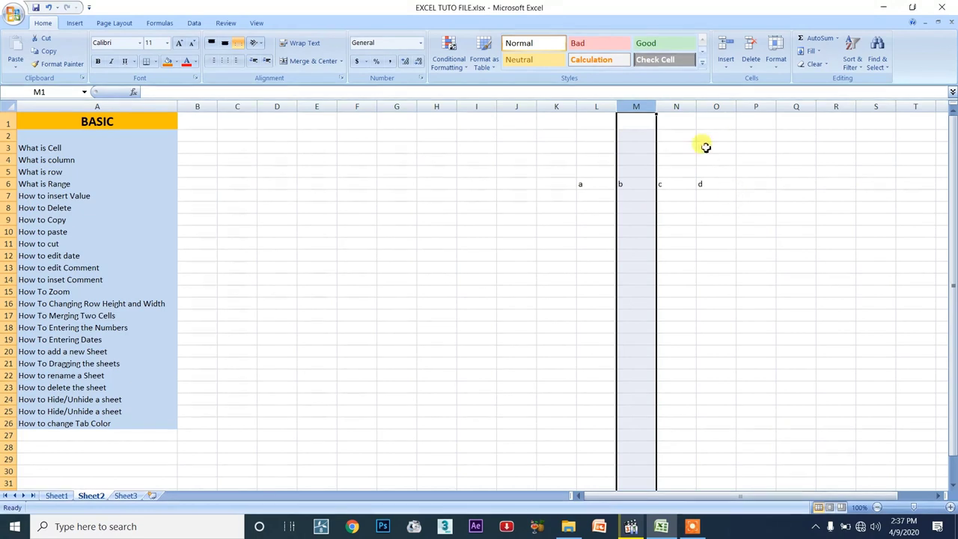
# Step: Insert a blank column at N with Ctrl+Shift+Plus
pyautogui.click(690, 111)
pyautogui.hotkey('ctrl', 'shift', '+')
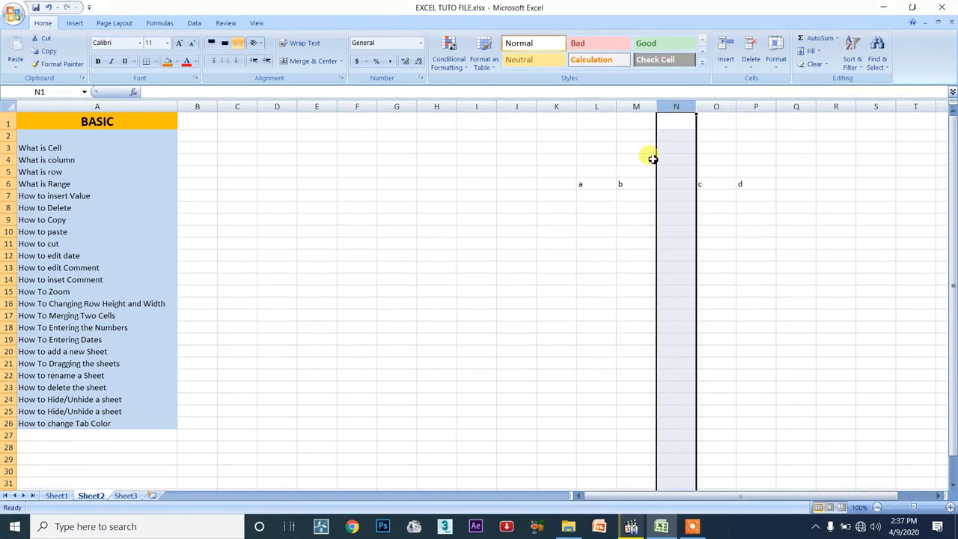
pyautogui.click(636, 107)
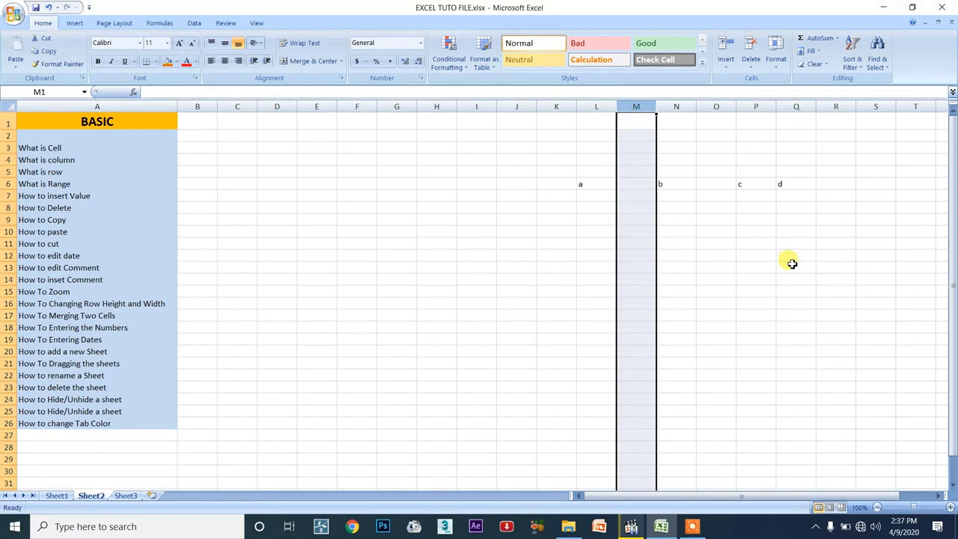
# Step: Select the block around the letters, first K4:Q8 and then L4:R9
pyautogui.click(782, 107)
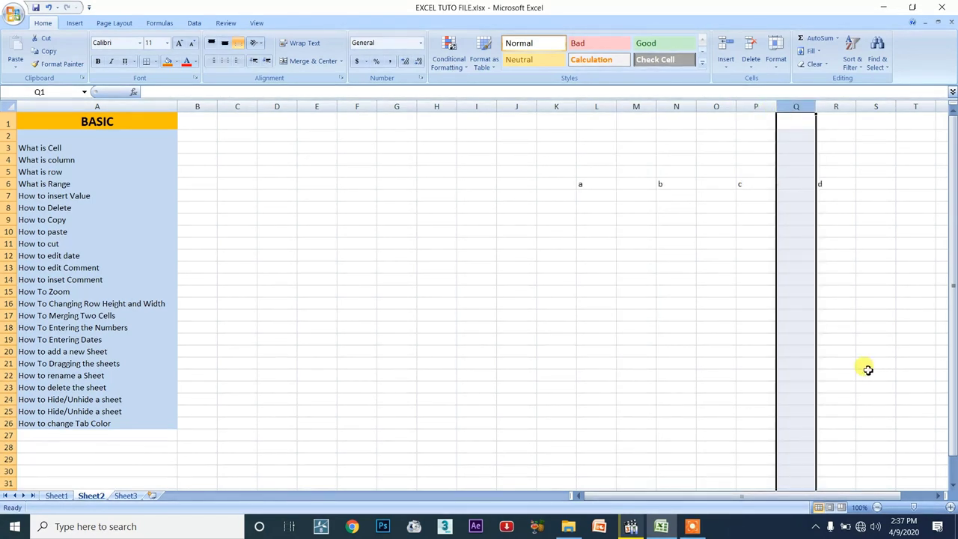
pyautogui.click(709, 222)
pyautogui.click(794, 116)
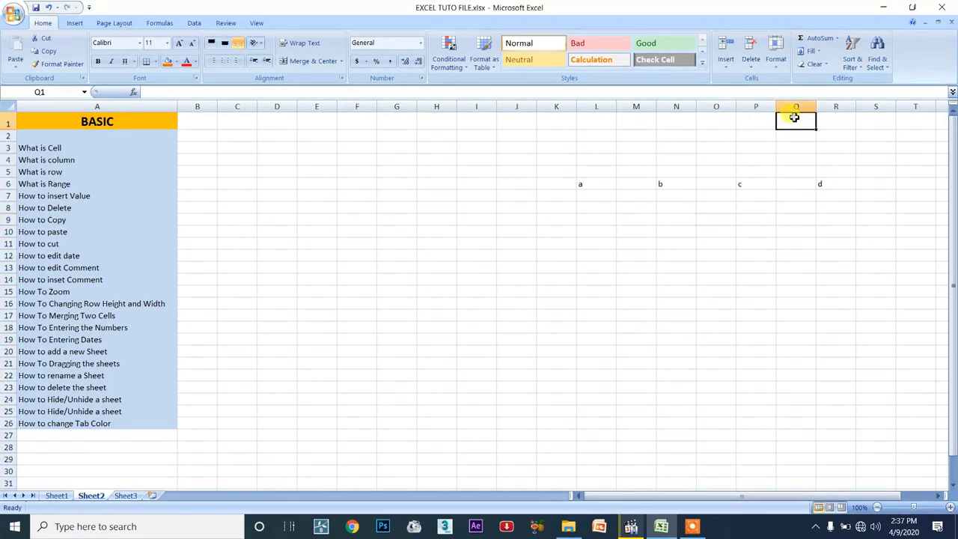
pyautogui.moveTo(558, 159); pyautogui.dragTo(796, 203)
pyautogui.moveTo(595, 159); pyautogui.dragTo(808, 237)
# Step: Select K5:R9 and delete the letters a, b, c and d from row 6
pyautogui.click(756, 292)
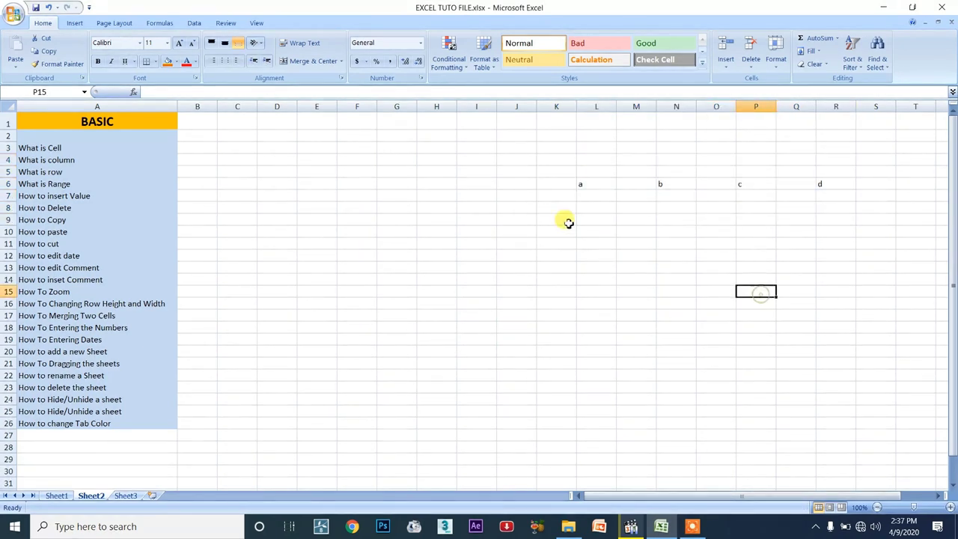
pyautogui.click(98, 159)
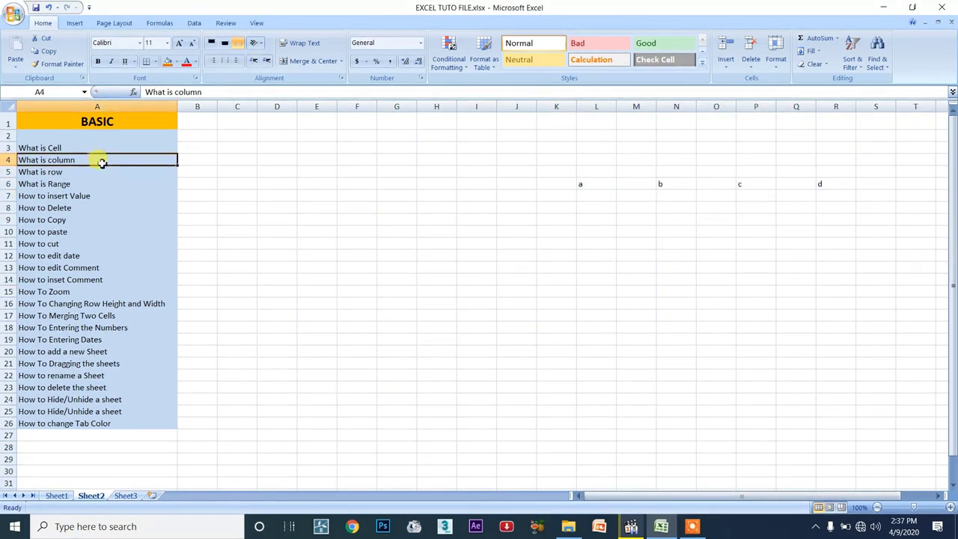
pyautogui.click(100, 172)
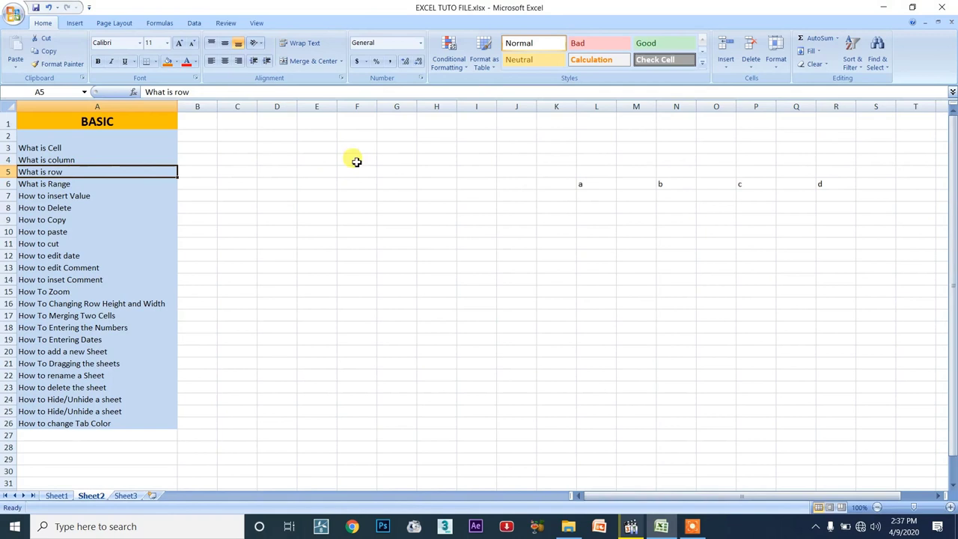
pyautogui.moveTo(555, 172); pyautogui.dragTo(826, 221)
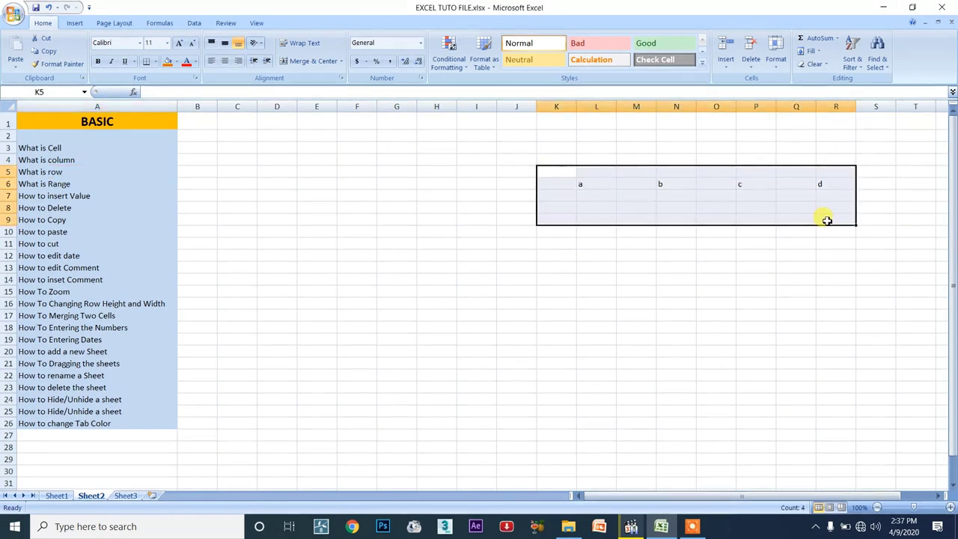
pyautogui.press('Delete')
pyautogui.click(741, 254)
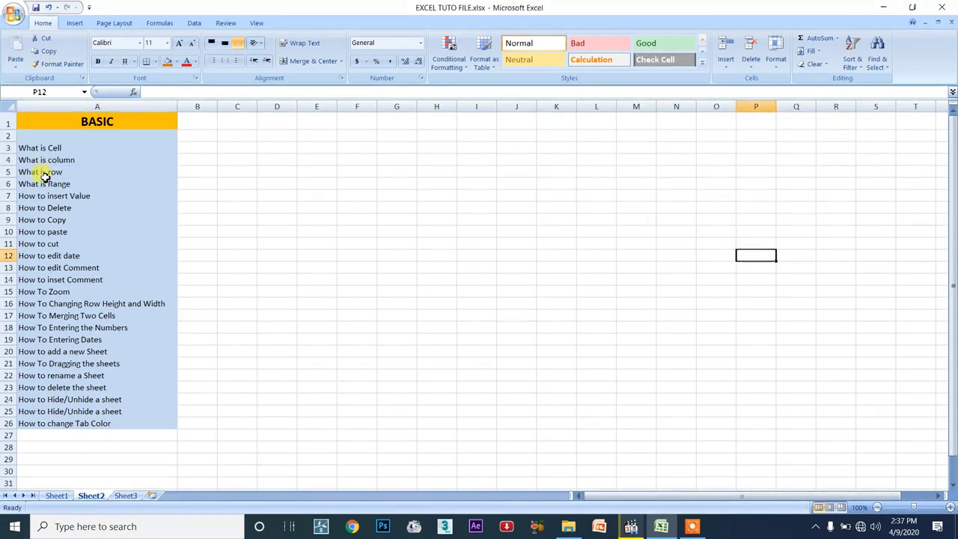
pyautogui.click(45, 174)
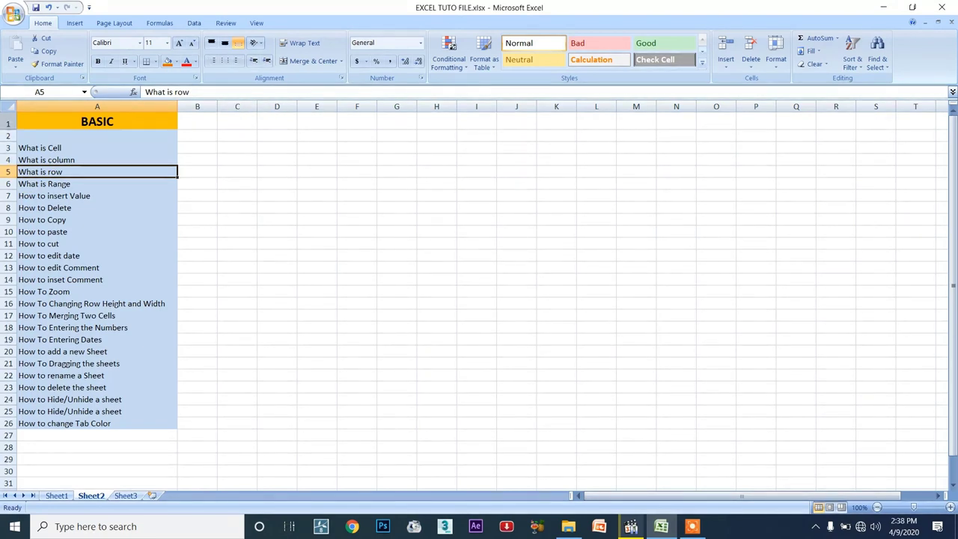
pyautogui.click(9, 124)
pyautogui.click(7, 136)
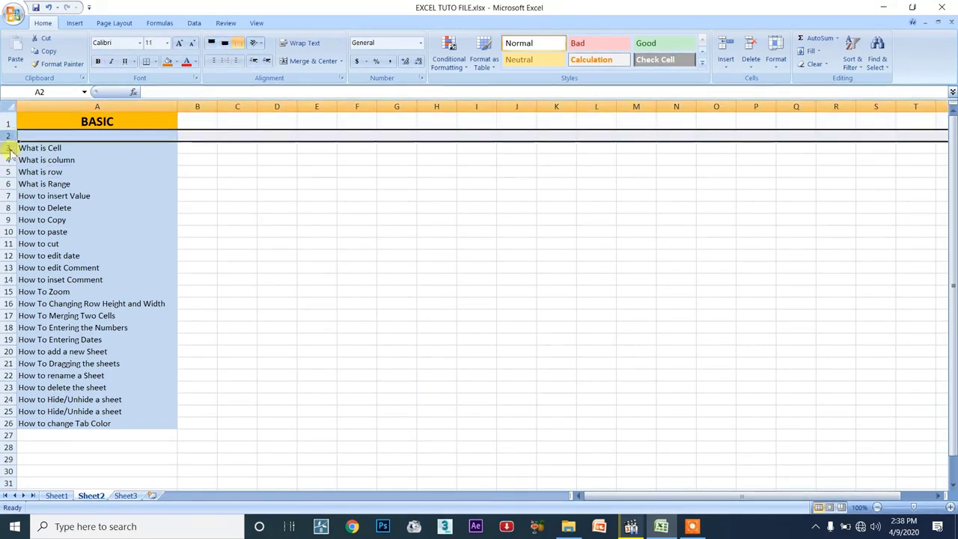
pyautogui.click(8, 147)
pyautogui.click(6, 159)
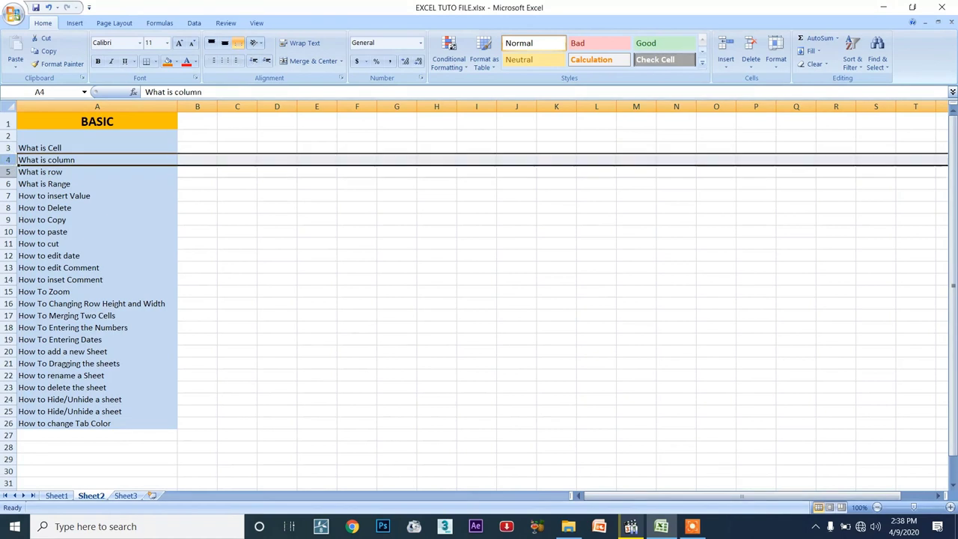
pyautogui.click(8, 171)
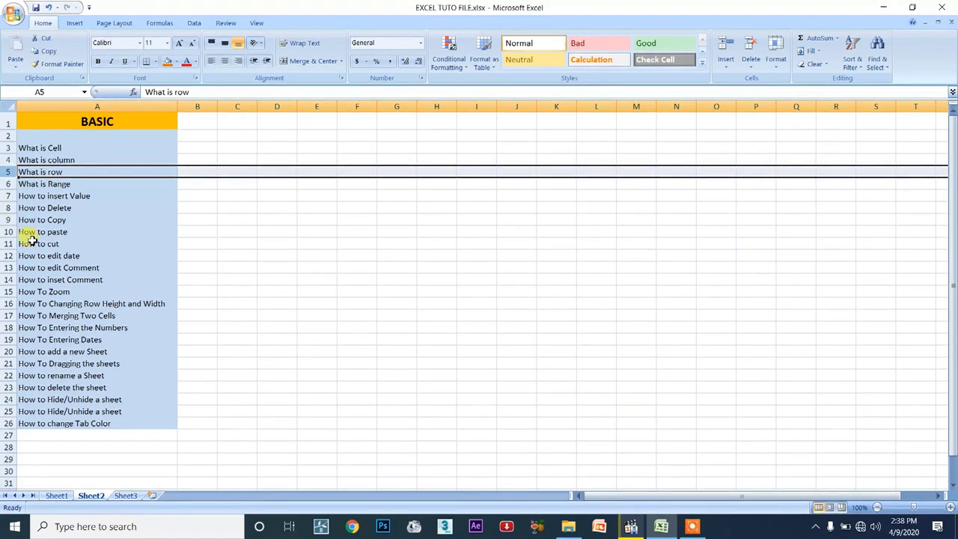
pyautogui.rightClick(9, 172)
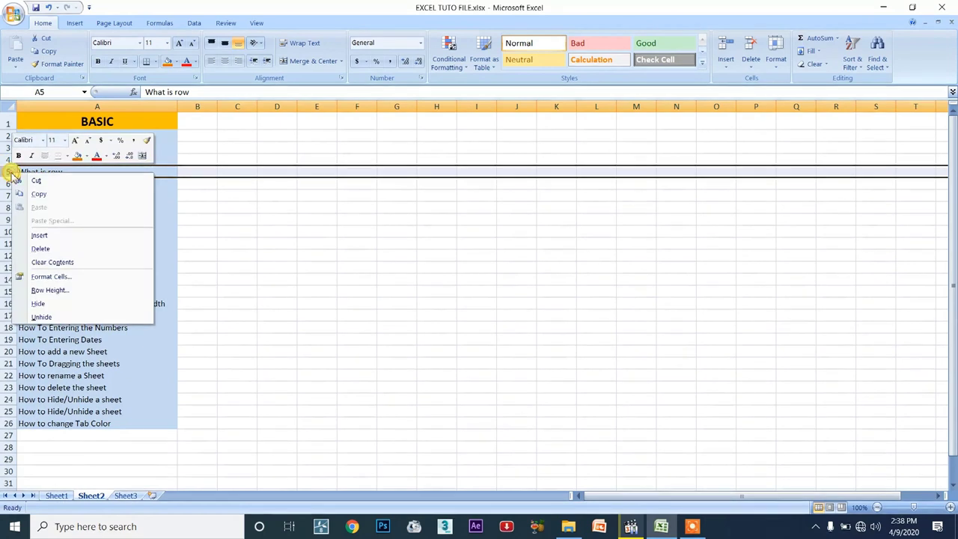
pyautogui.click(51, 236)
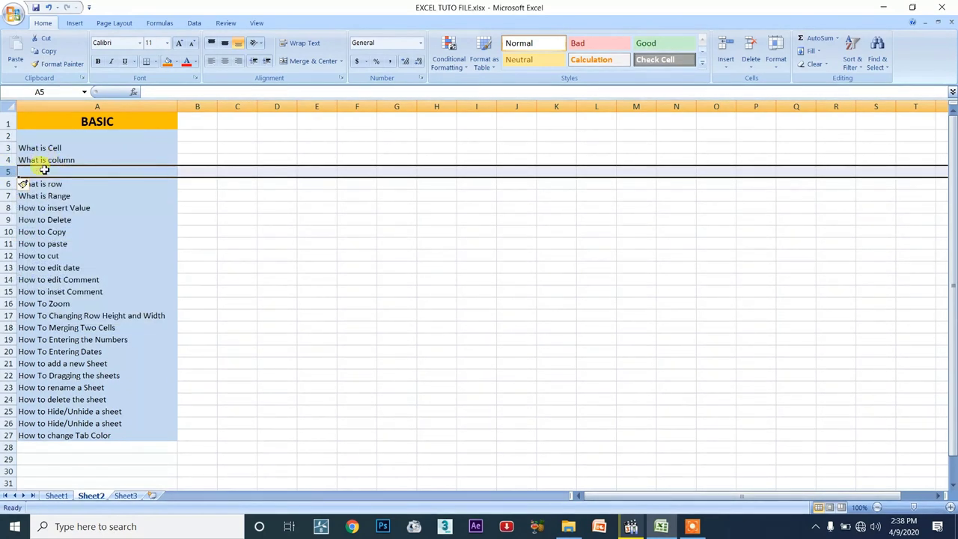
pyautogui.click(50, 172)
pyautogui.click(264, 172)
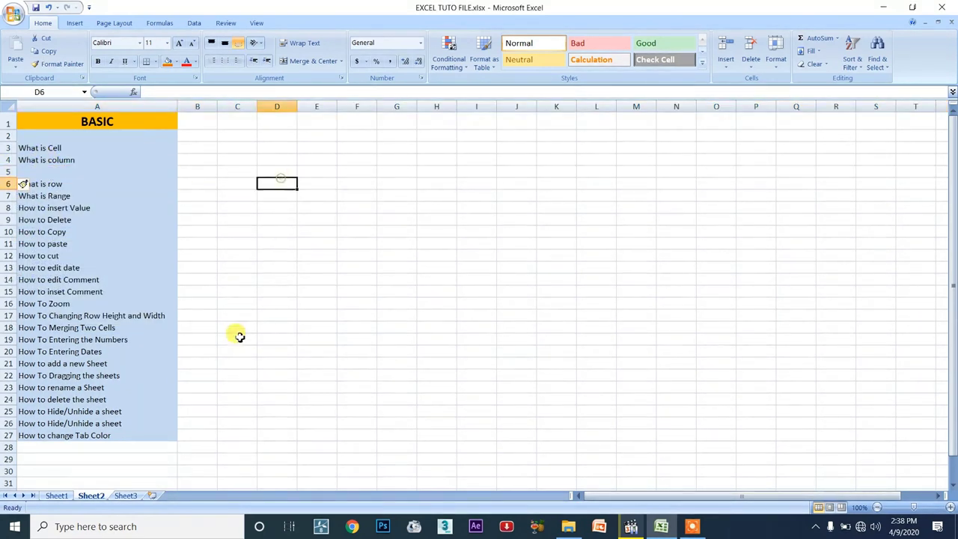
pyautogui.click(48, 207)
pyautogui.moveTo(8, 178); pyautogui.dragTo(17, 177)
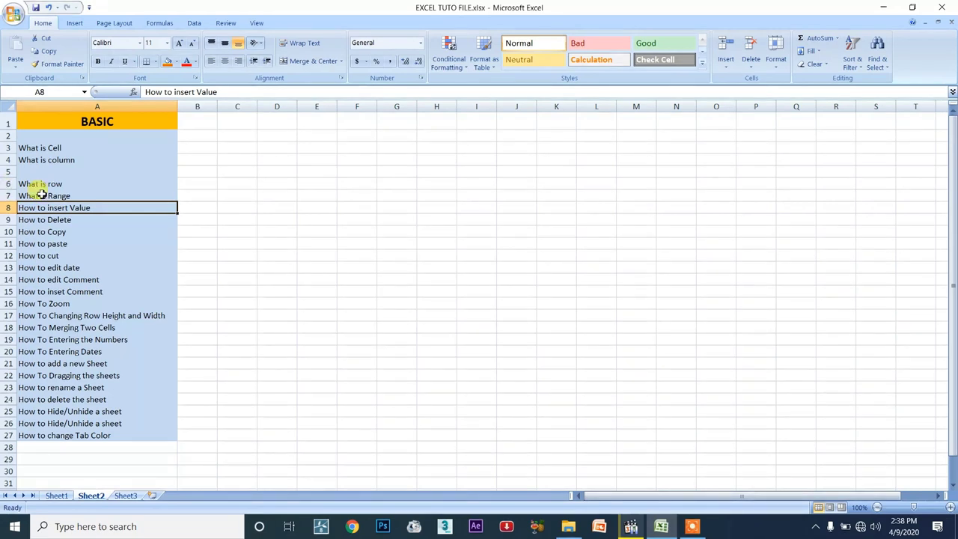
pyautogui.click(45, 171)
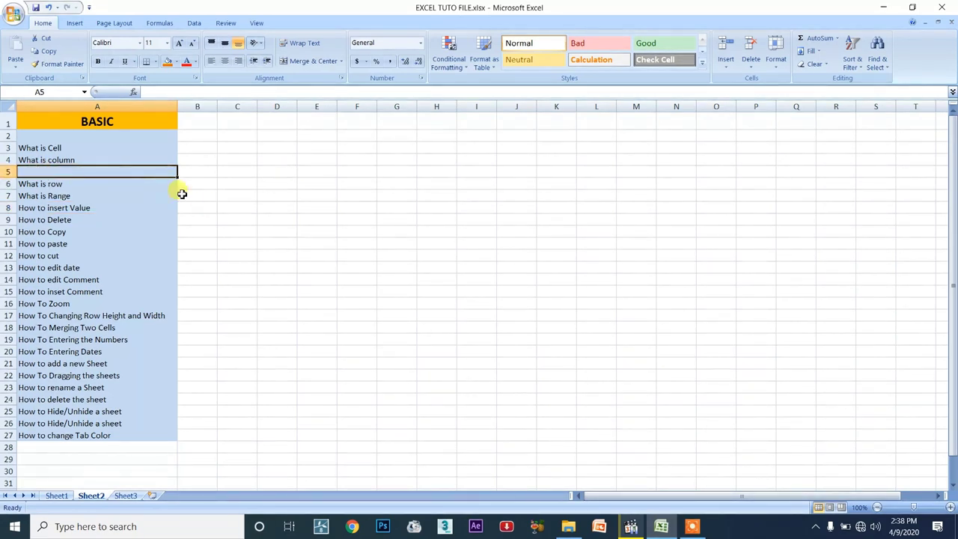
pyautogui.click(8, 171)
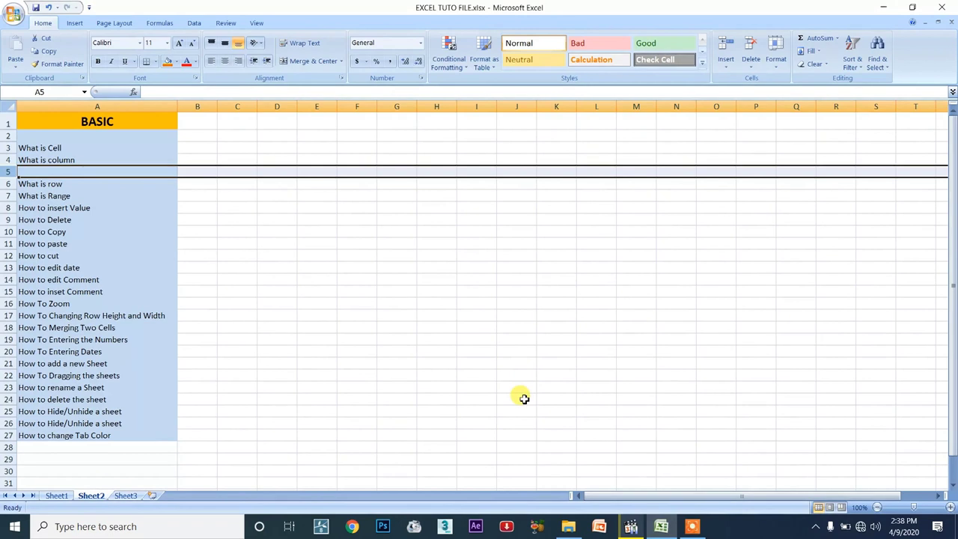
pyautogui.hotkey('ctrl', 'shift', '=')
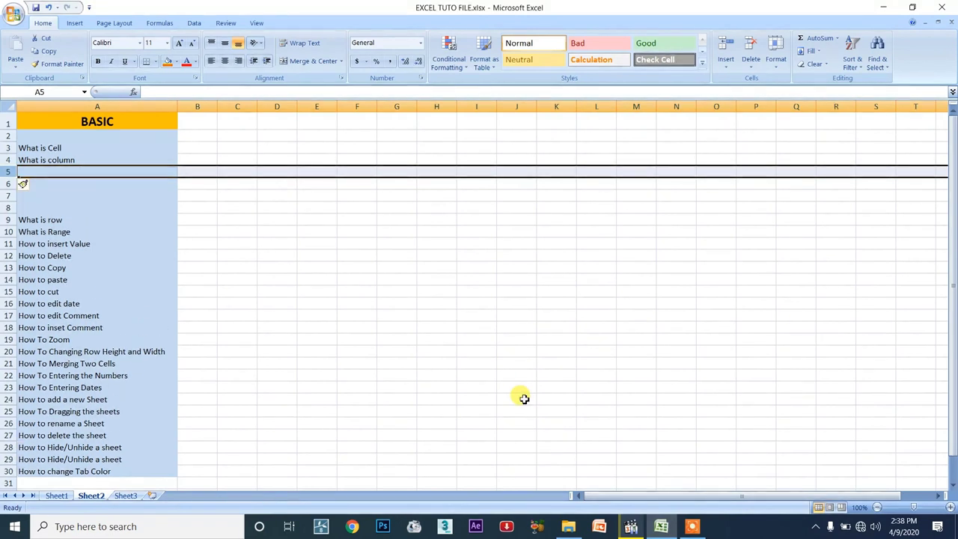
pyautogui.hotkey('ctrl', 'shift', '=')
pyautogui.hotkey('ctrl', '-')
pyautogui.hotkey('ctrl', '-')
pyautogui.hotkey('ctrl', '-')
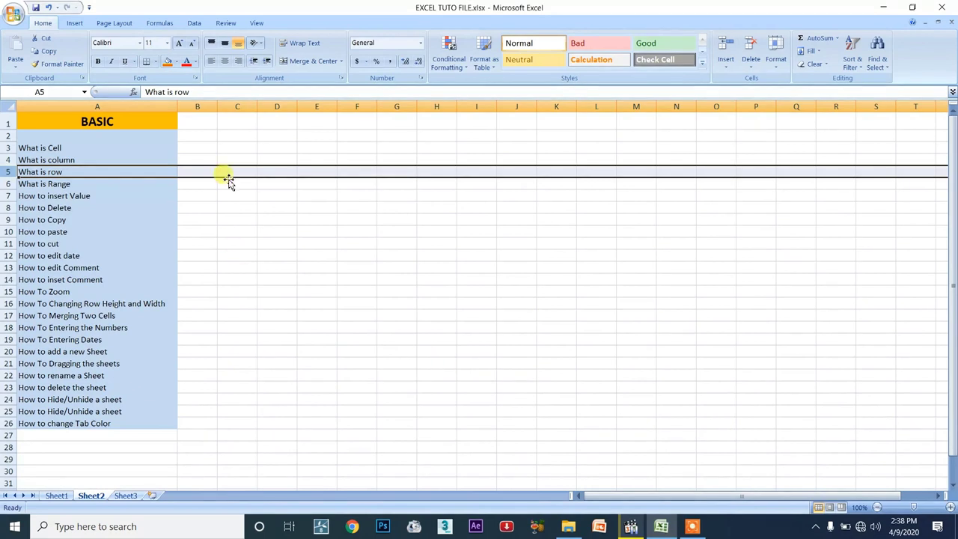
pyautogui.click(146, 193)
# Step: Shade What is Cell, What is column and What is row orange one by one
pyautogui.click(82, 138)
pyautogui.click(86, 150)
pyautogui.click(168, 61)
pyautogui.click(109, 160)
pyautogui.click(167, 62)
pyautogui.click(103, 172)
pyautogui.click(168, 61)
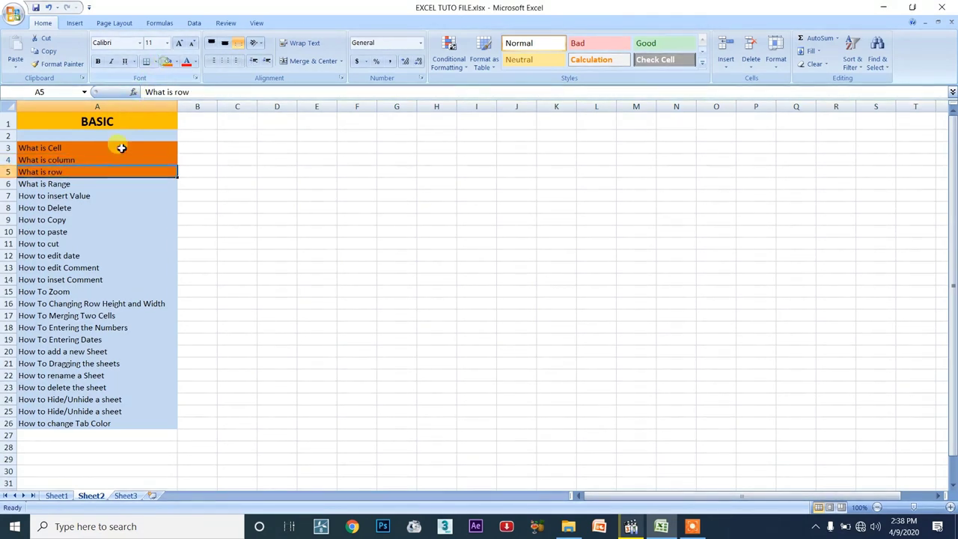
# Step: Select the empty ranges F7:M22 and D2:Q29, then pick cells F7, G10 and H9
pyautogui.click(90, 186)
pyautogui.click(500, 397)
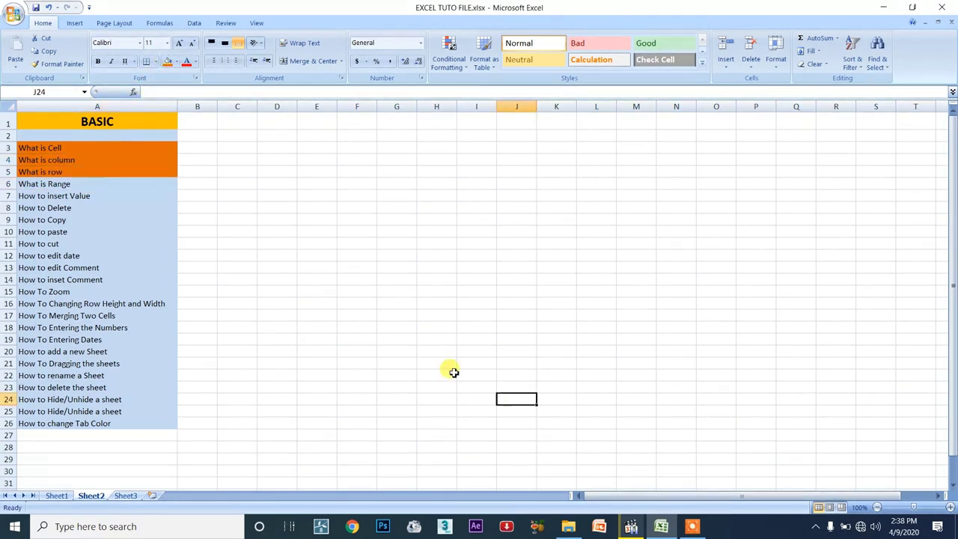
pyautogui.moveTo(347, 192); pyautogui.dragTo(647, 372)
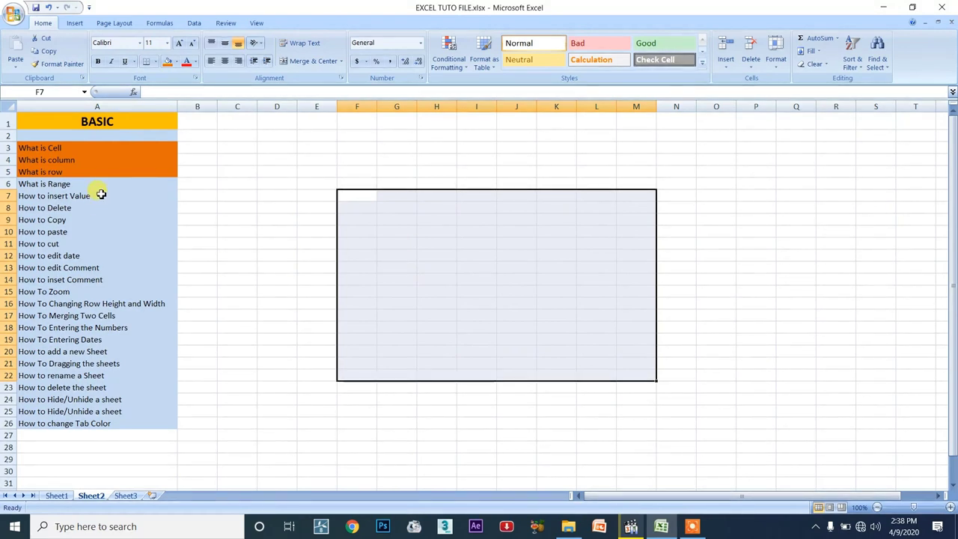
pyautogui.moveTo(275, 134); pyautogui.dragTo(801, 458)
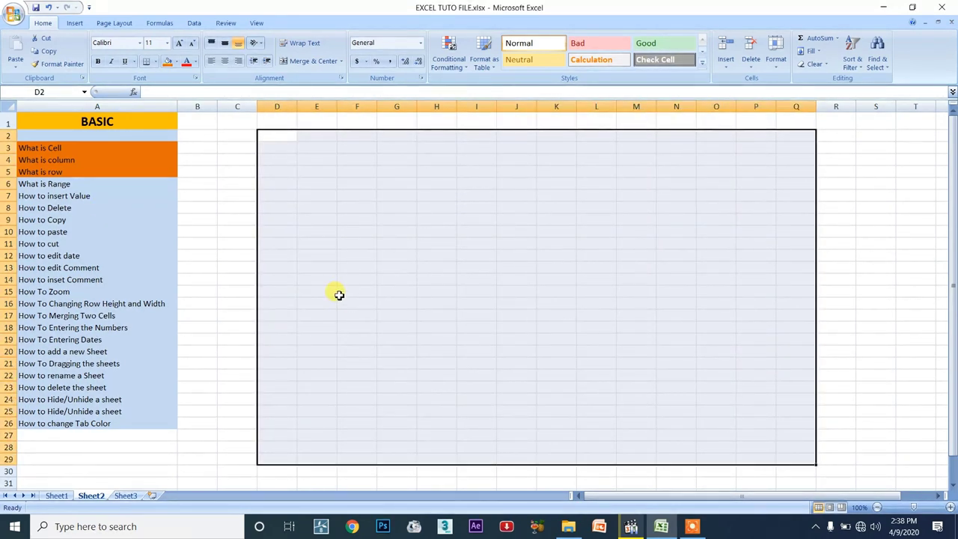
pyautogui.click(366, 200)
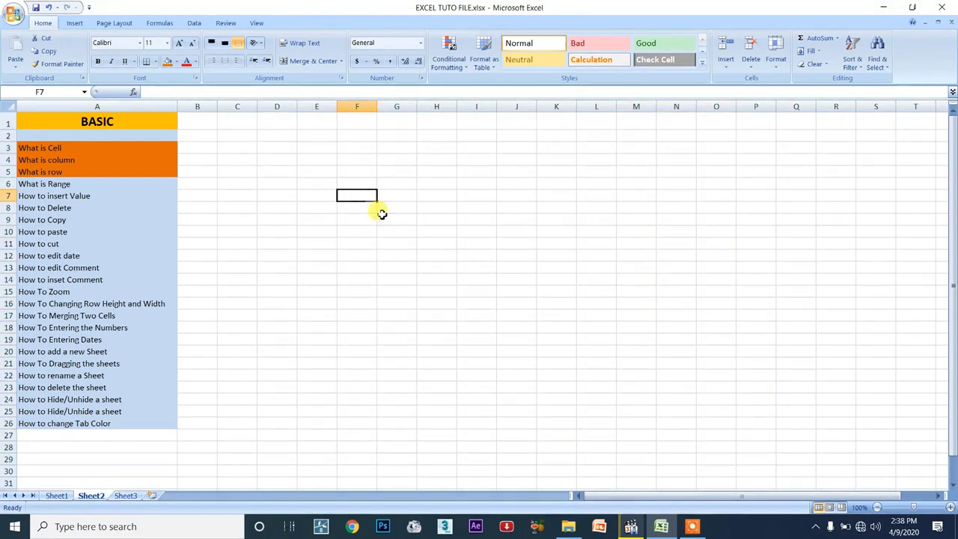
pyautogui.click(406, 234)
pyautogui.click(438, 223)
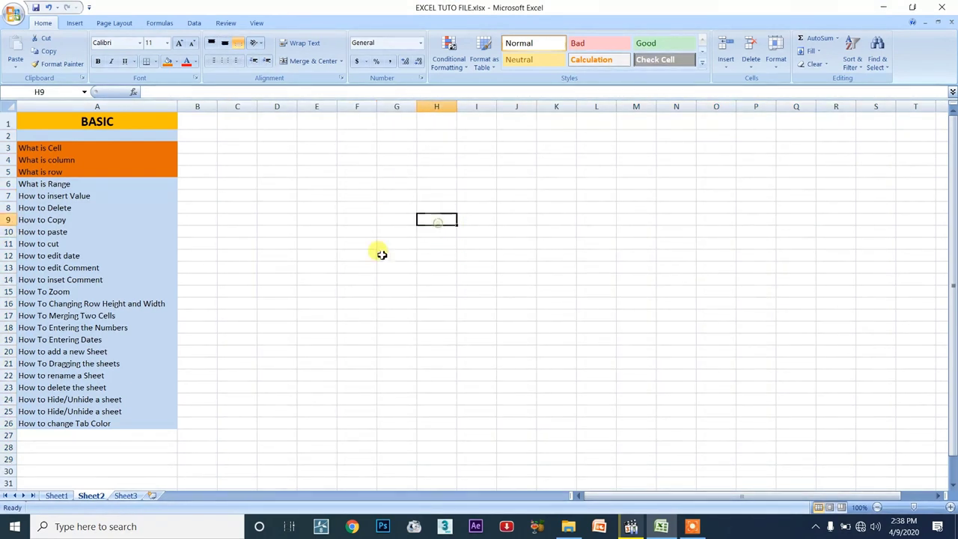
# Step: Select the empty ranges E4:O24, D3:P26 and G6:M27, returning to What is Range between
pyautogui.moveTo(318, 159); pyautogui.dragTo(727, 399)
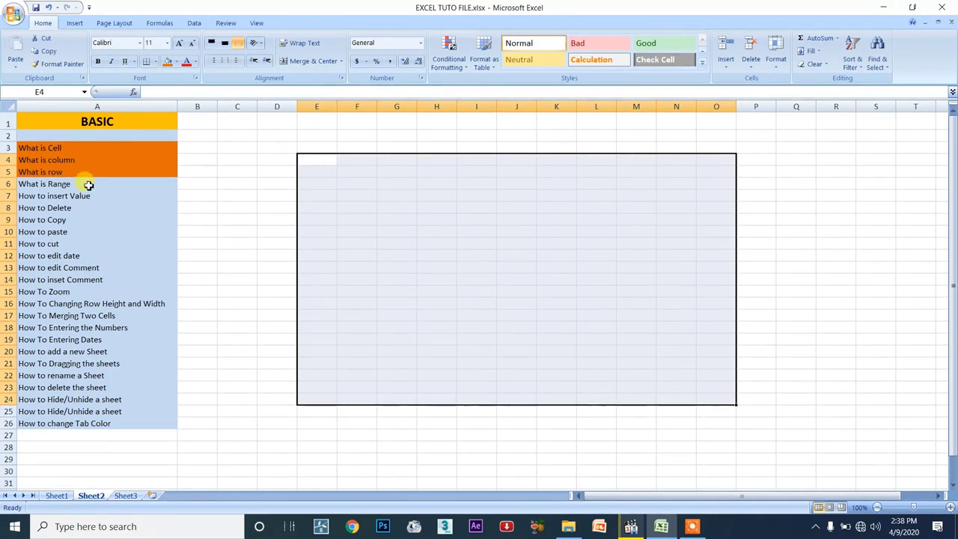
pyautogui.click(88, 185)
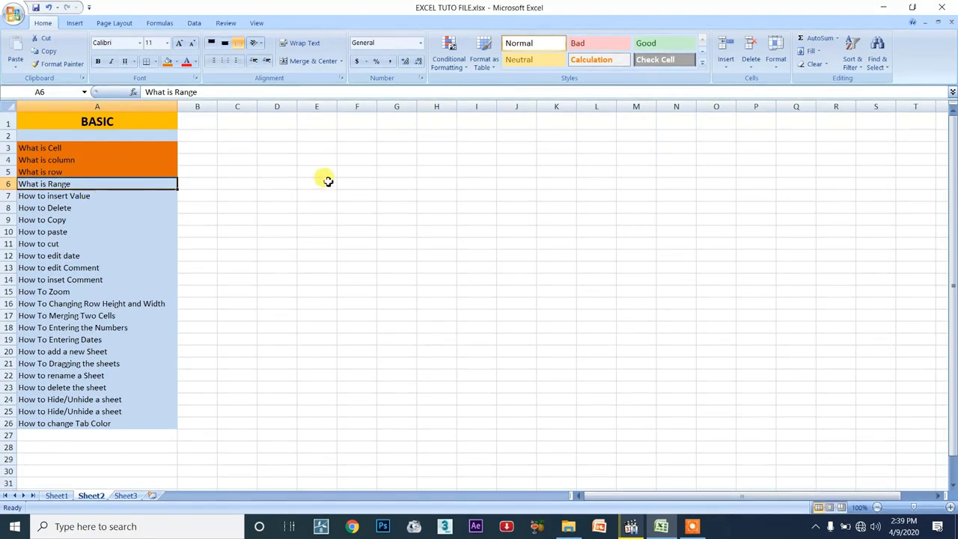
pyautogui.moveTo(274, 145); pyautogui.dragTo(752, 420)
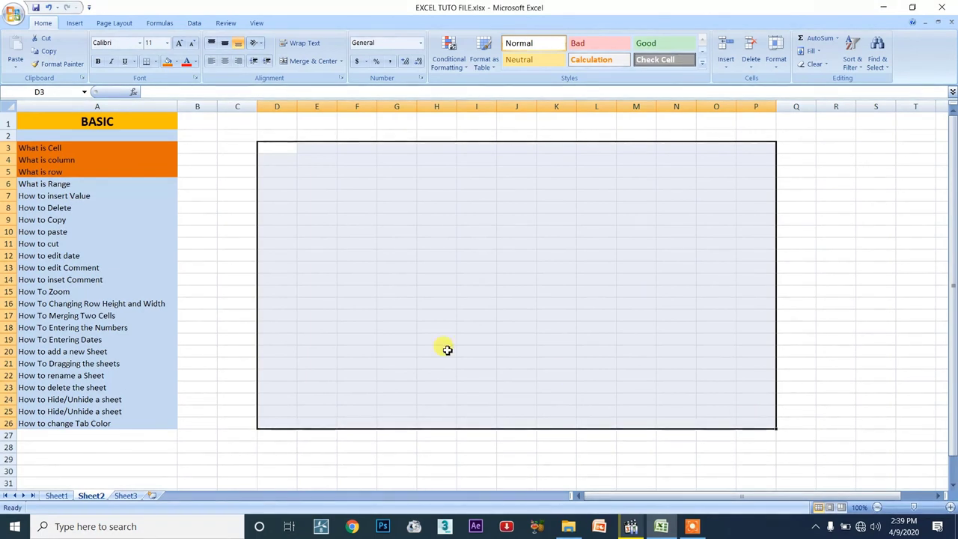
pyautogui.click(107, 186)
pyautogui.moveTo(400, 190); pyautogui.dragTo(618, 434)
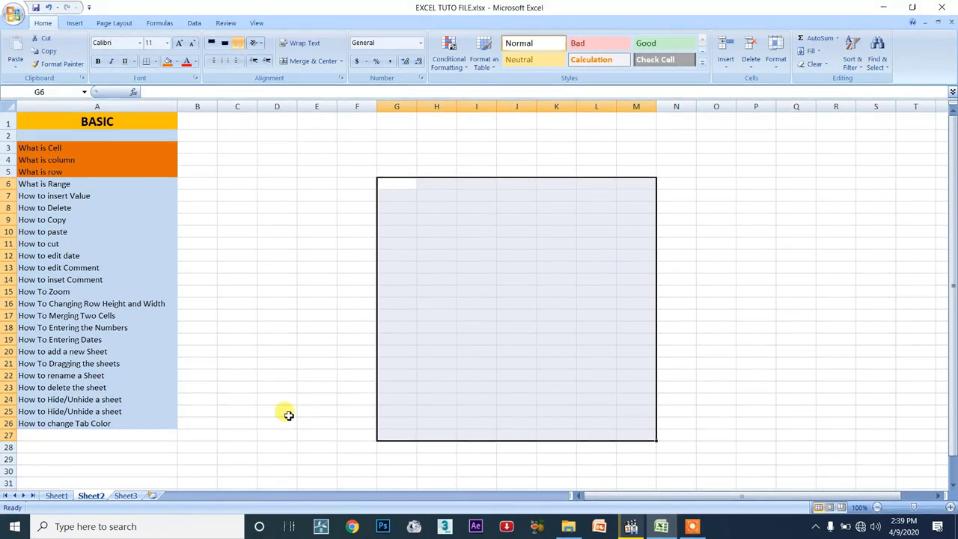
pyautogui.click(102, 184)
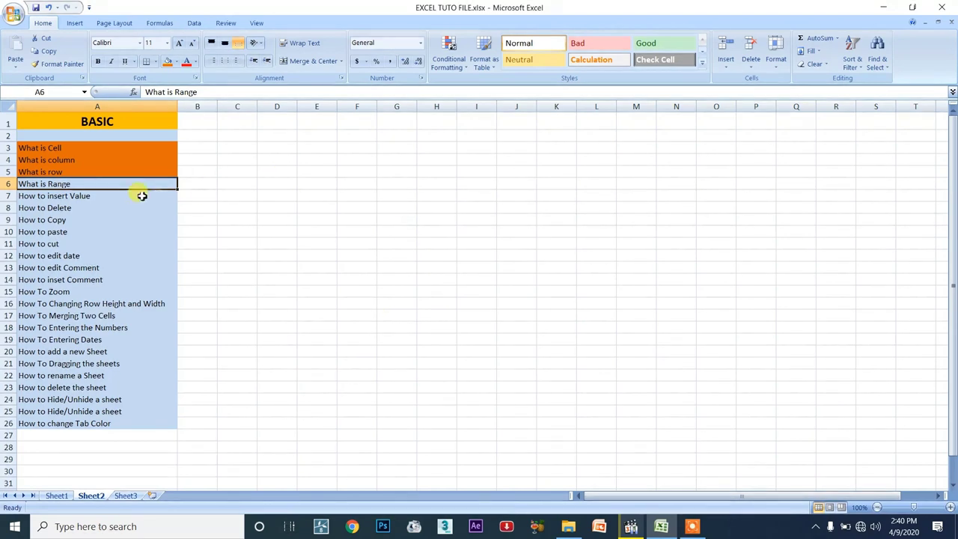
# Step: Fill What is Range in A6 with orange to match the rows above
pyautogui.click(83, 195)
pyautogui.press('Up')
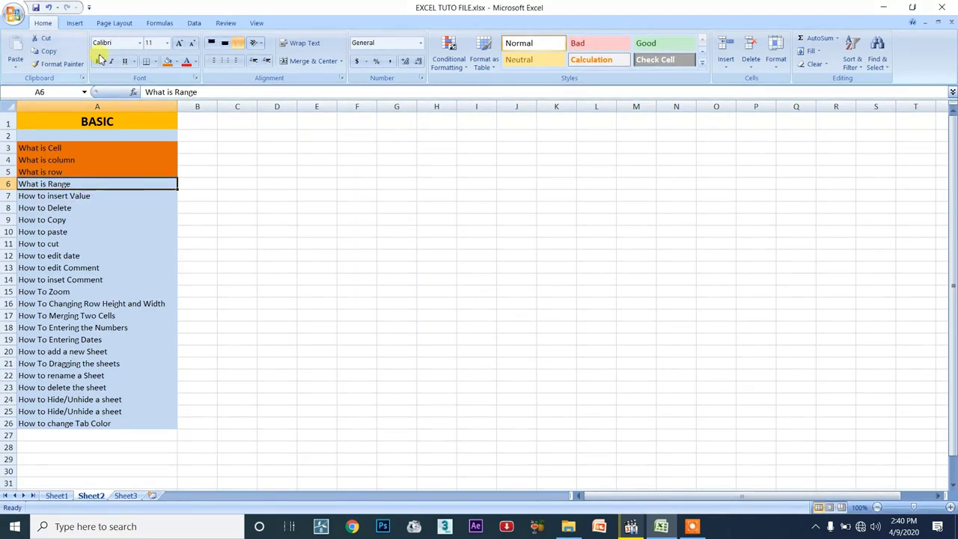
pyautogui.click(168, 62)
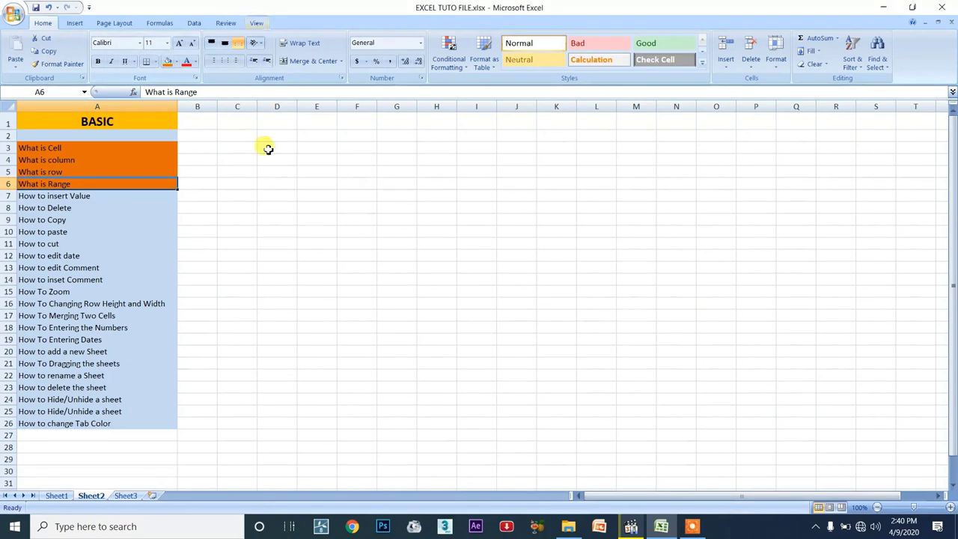
pyautogui.click(121, 198)
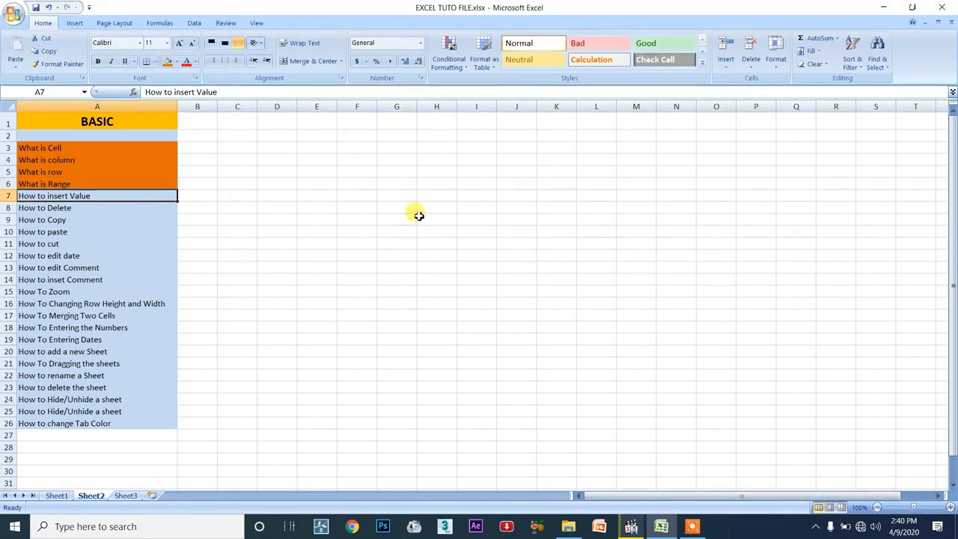
pyautogui.click(439, 180)
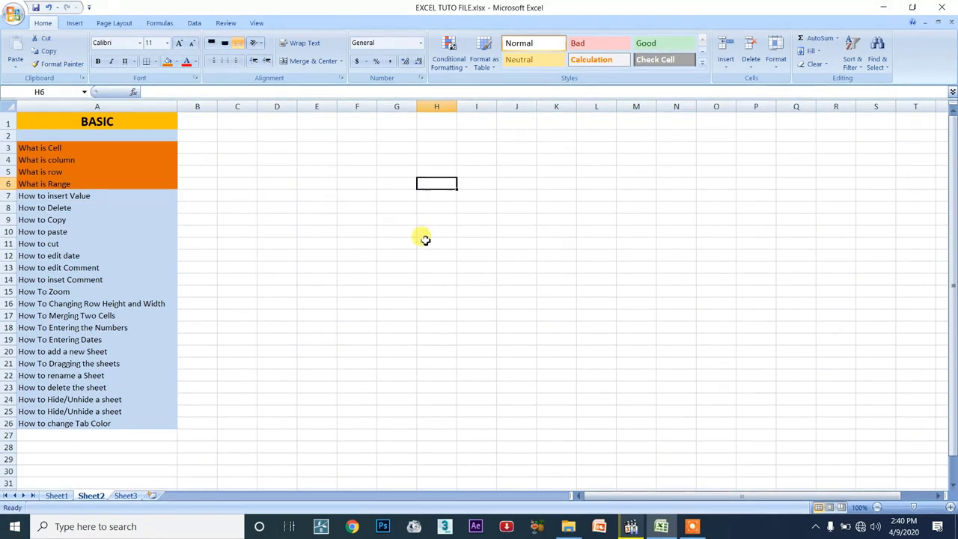
pyautogui.write('1')
pyautogui.press('Return')
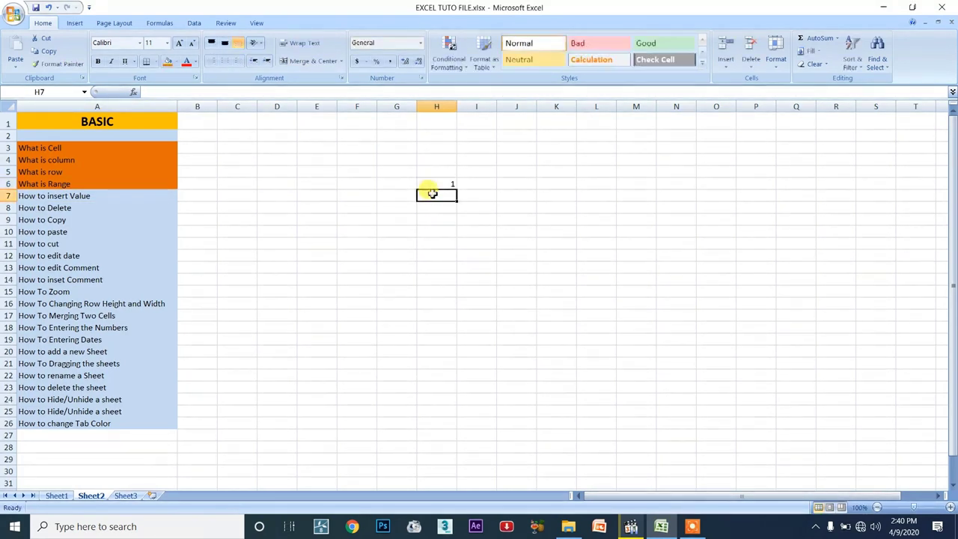
pyautogui.write('2')
pyautogui.press('Return')
pyautogui.write('3')
pyautogui.press('Return')
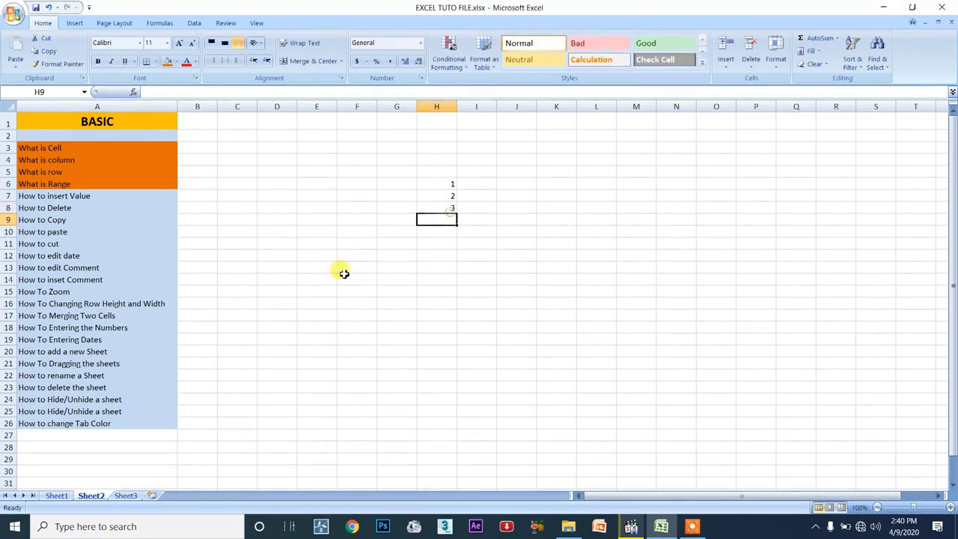
pyautogui.click(443, 206)
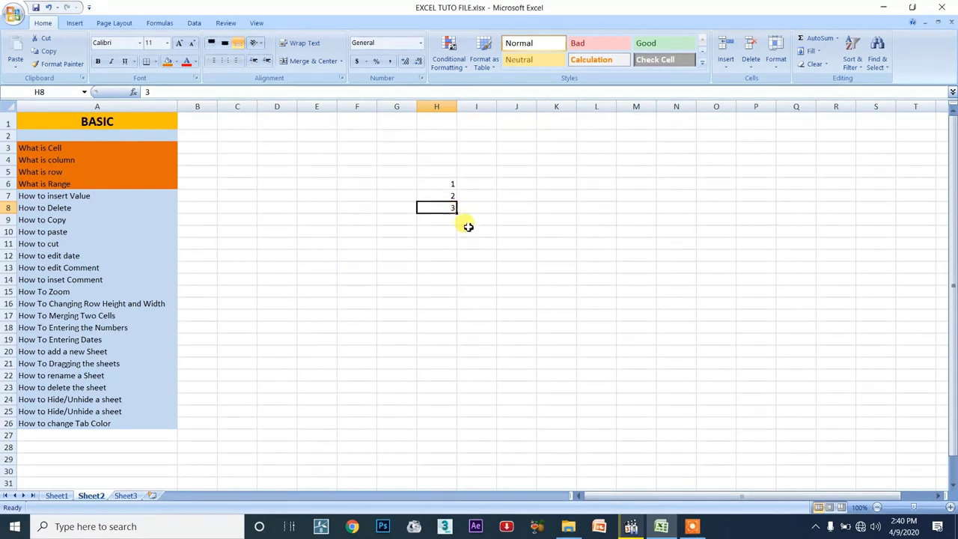
pyautogui.moveTo(457, 220); pyautogui.dragTo(439, 427)
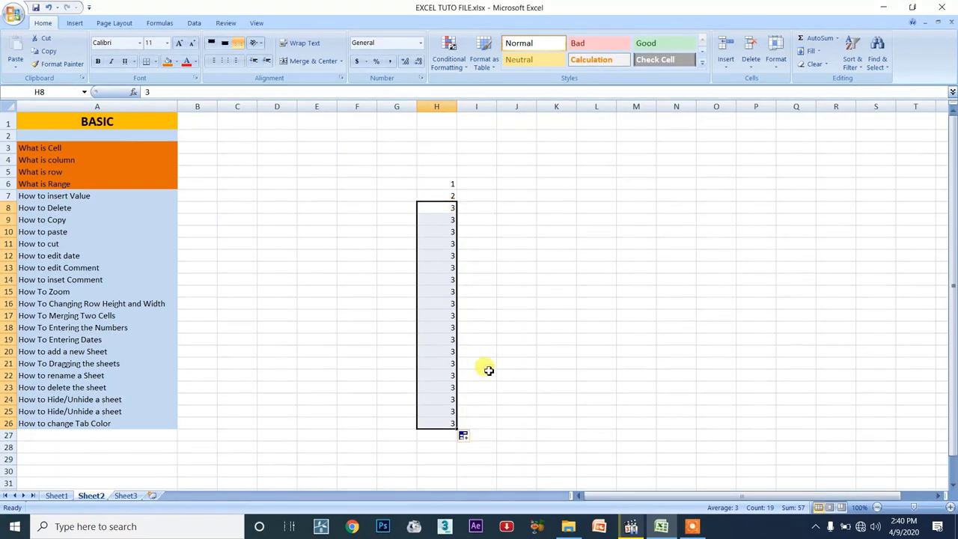
pyautogui.hotkey('ctrl', 'z')
pyautogui.moveTo(451, 185); pyautogui.dragTo(454, 423)
pyautogui.moveTo(488, 177); pyautogui.dragTo(394, 427)
pyautogui.press('Delete')
pyautogui.click(555, 158)
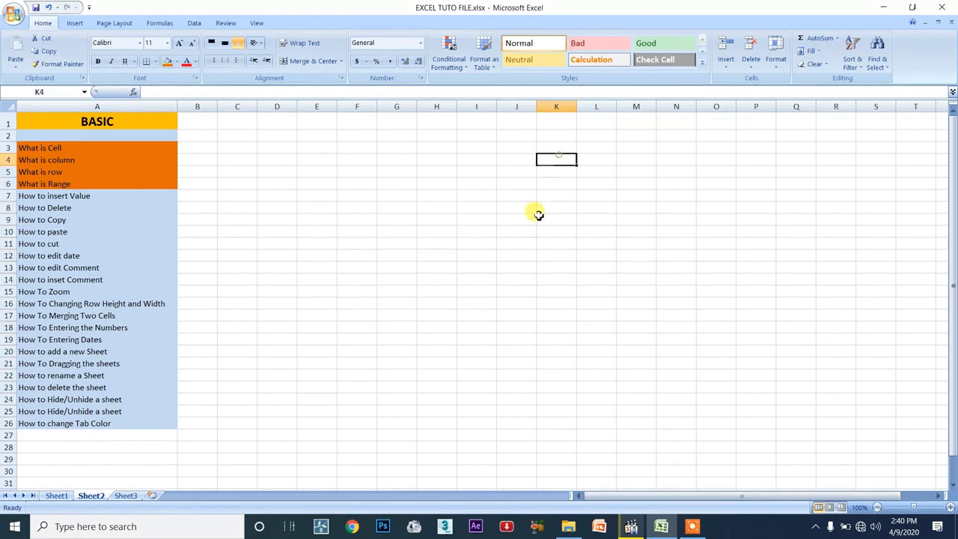
# Step: Enter 1 in K4, then undo an accidental copy of 1 down column K
pyautogui.write('1')
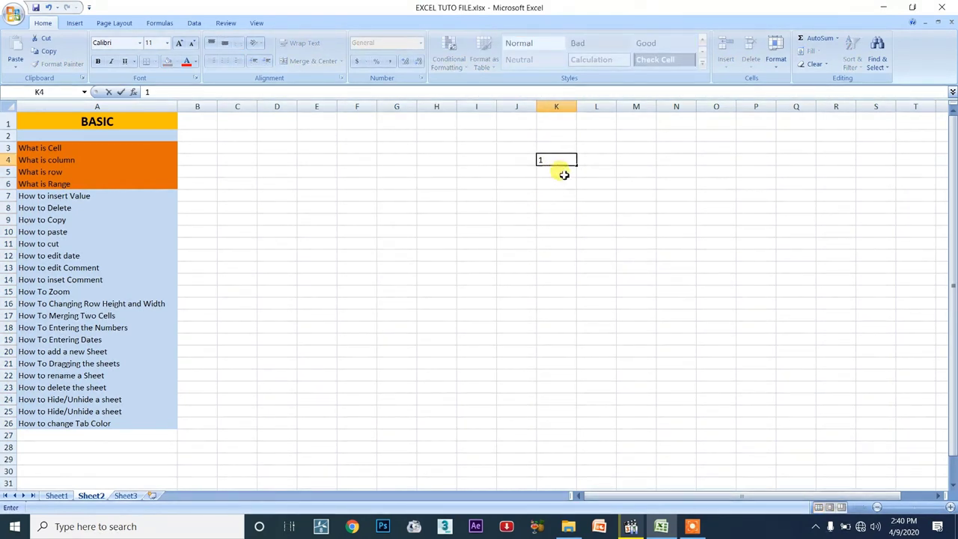
pyautogui.press('Return')
pyautogui.click(569, 159)
pyautogui.moveTo(574, 164); pyautogui.dragTo(571, 411)
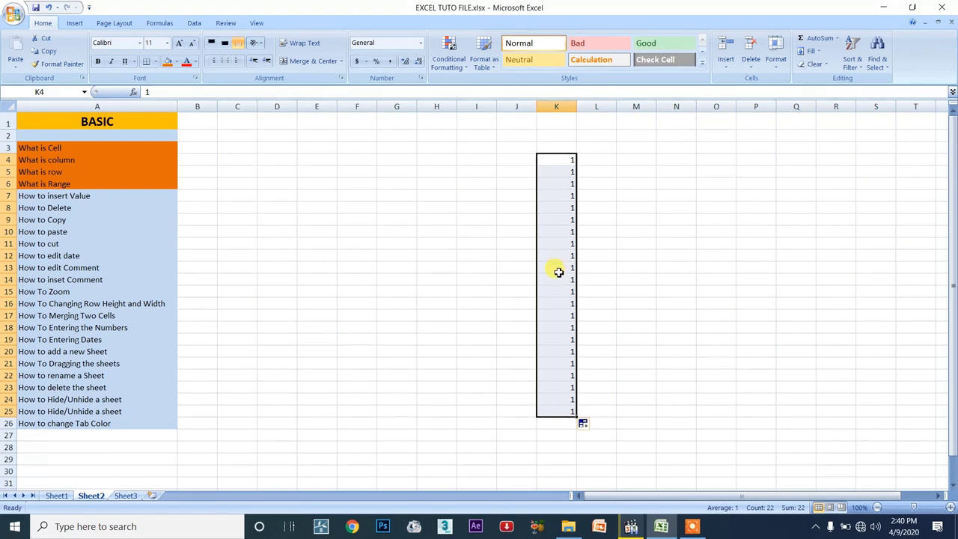
pyautogui.hotkey('ctrl', 'z')
pyautogui.click(607, 217)
pyautogui.click(567, 161)
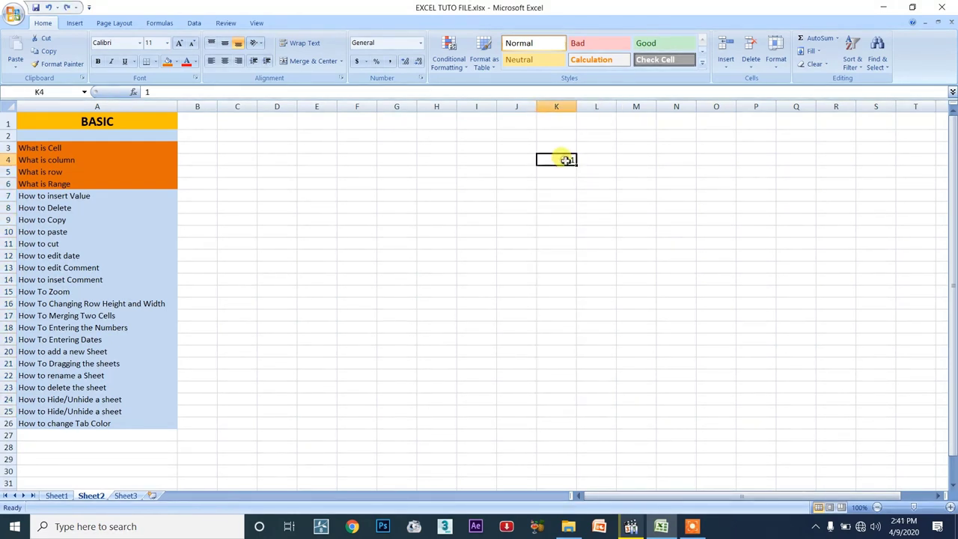
# Step: Enter 2 in K5 and fill the 1, 2 series down to 15 in K18
pyautogui.click(569, 174)
pyautogui.write('2')
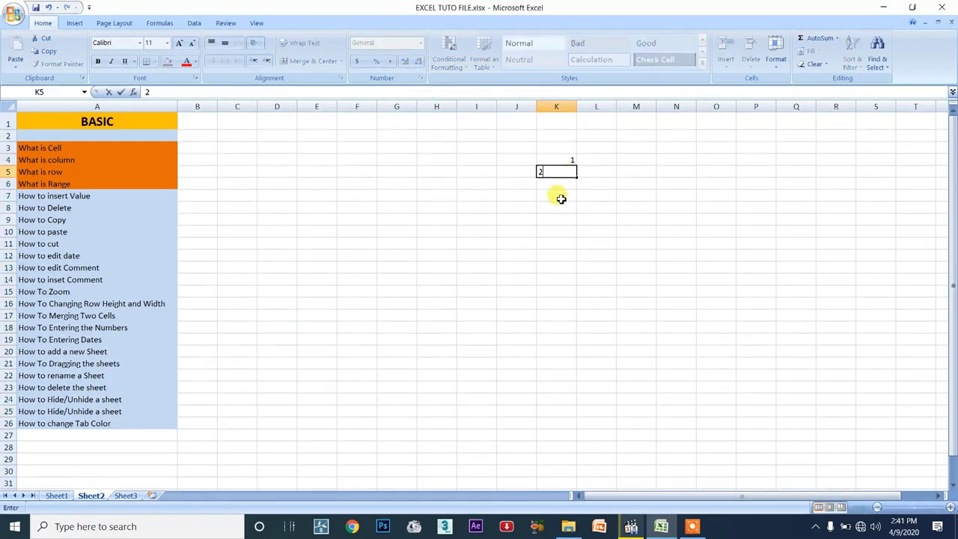
pyautogui.click(603, 172)
pyautogui.moveTo(562, 160); pyautogui.dragTo(564, 172)
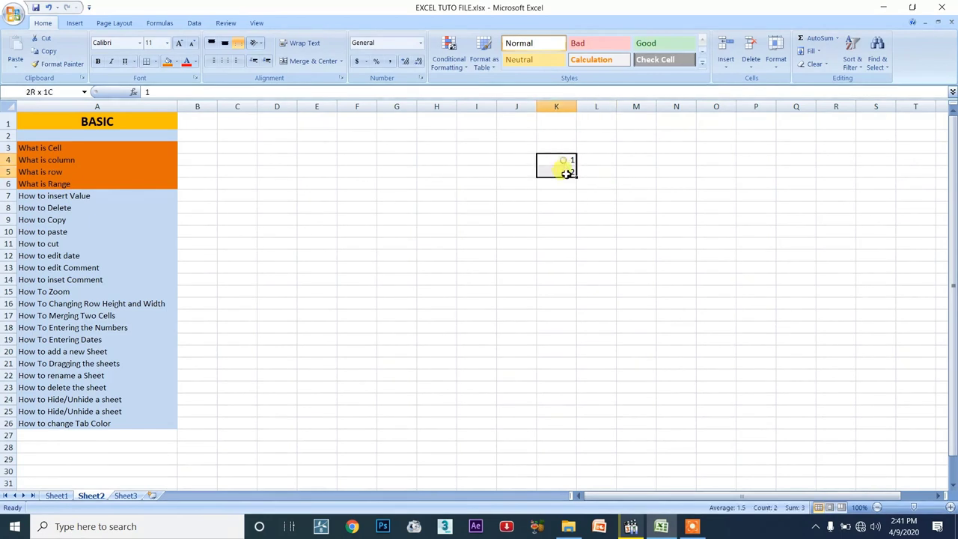
pyautogui.moveTo(633, 188); pyautogui.dragTo(636, 246)
pyautogui.click(588, 190)
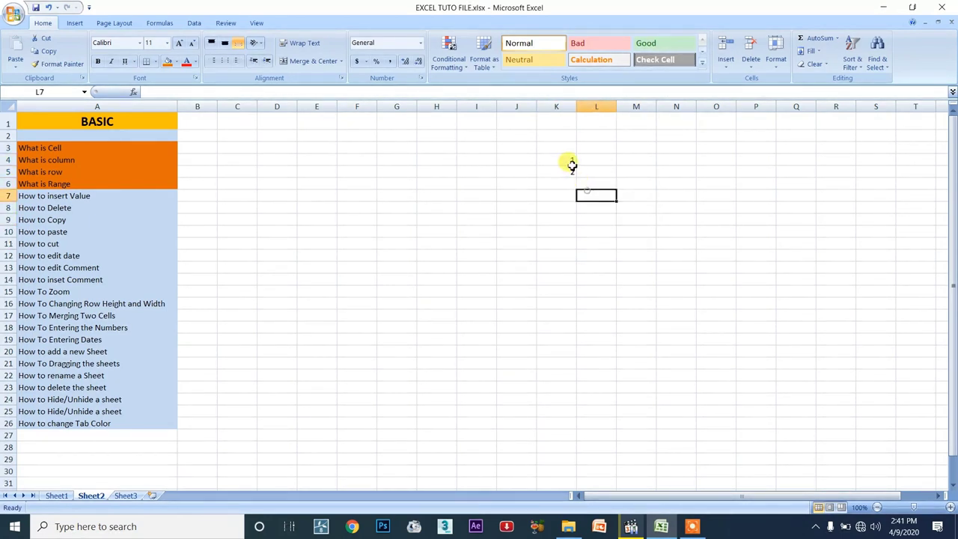
pyautogui.moveTo(558, 158); pyautogui.dragTo(560, 170)
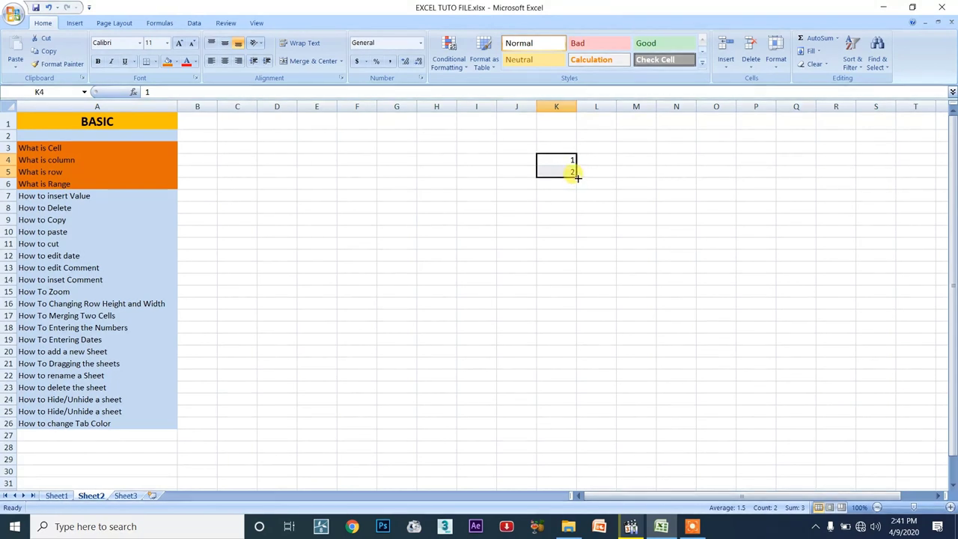
pyautogui.moveTo(577, 177); pyautogui.dragTo(577, 329)
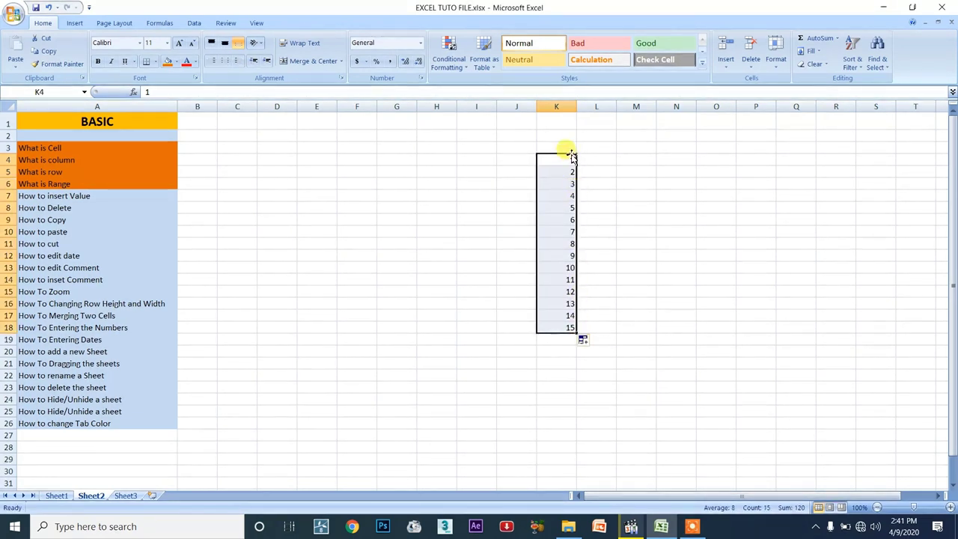
pyautogui.moveTo(573, 138); pyautogui.dragTo(542, 340)
# Step: Clear the 1–15 numbers, enter 10 in J5, and undo an accidental copy-down of 10
pyautogui.press('Delete')
pyautogui.click(503, 172)
pyautogui.write('10')
pyautogui.click(524, 174)
pyautogui.moveTo(535, 178); pyautogui.dragTo(550, 236)
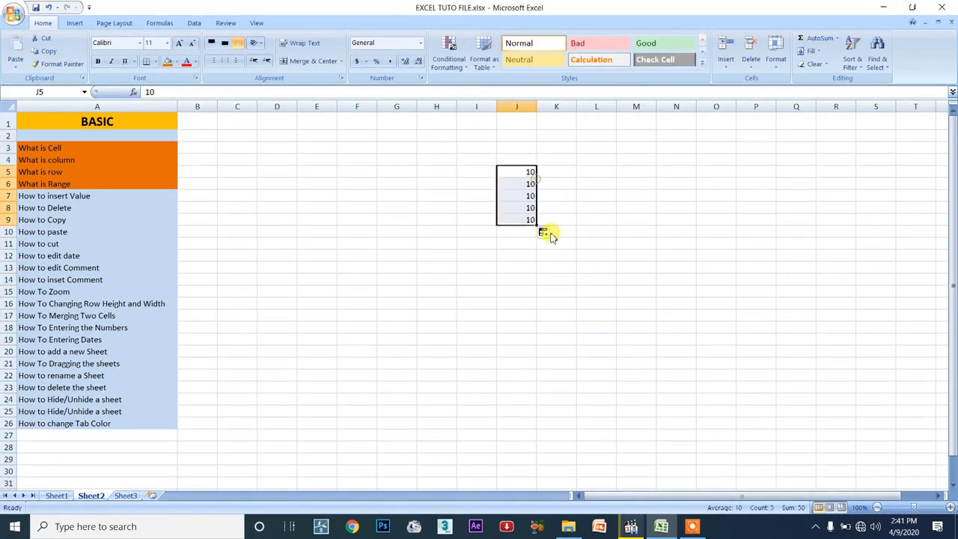
pyautogui.hotkey('ctrl', 'z')
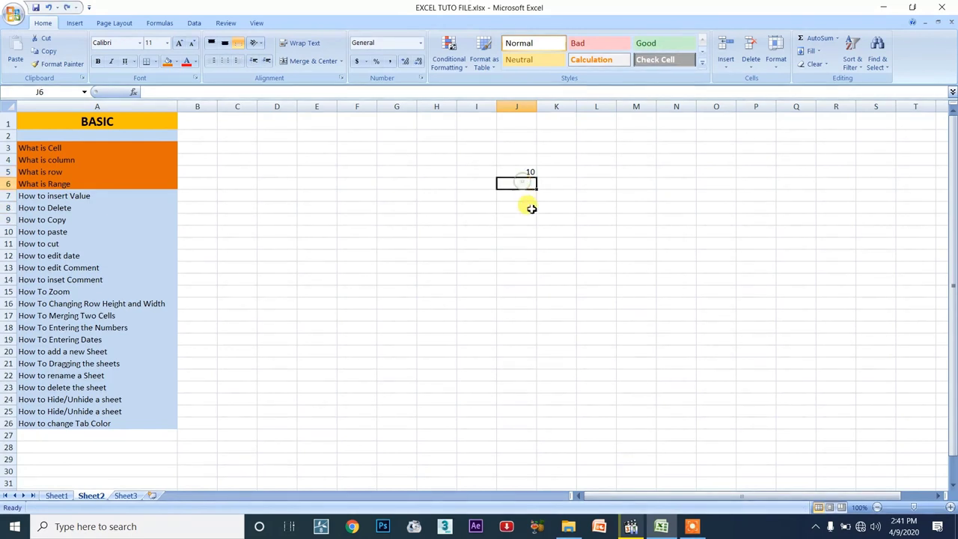
# Step: Enter 20 in J6 and select J5:J6 to extend the series to 100
pyautogui.write('20')
pyautogui.press('Return')
pyautogui.click(529, 173)
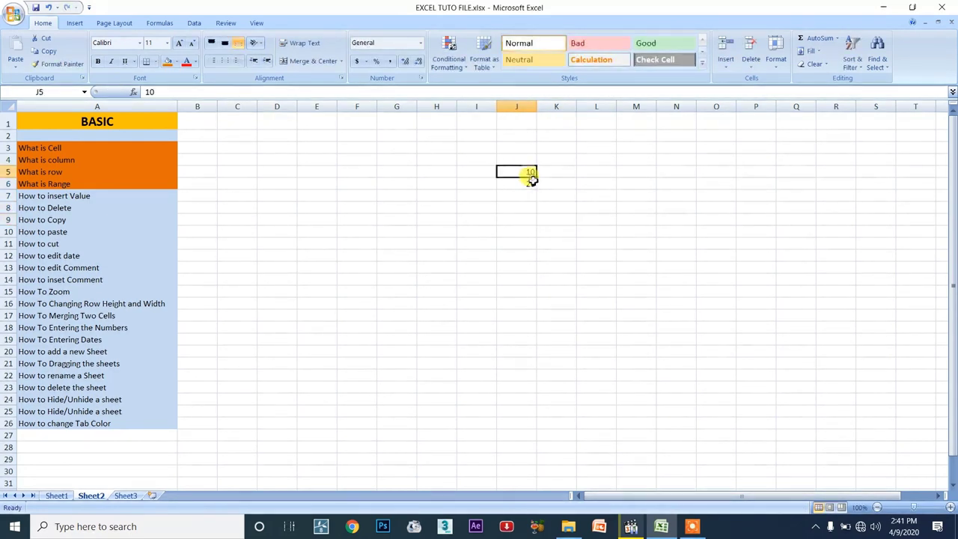
pyautogui.moveTo(594, 223); pyautogui.dragTo(610, 257)
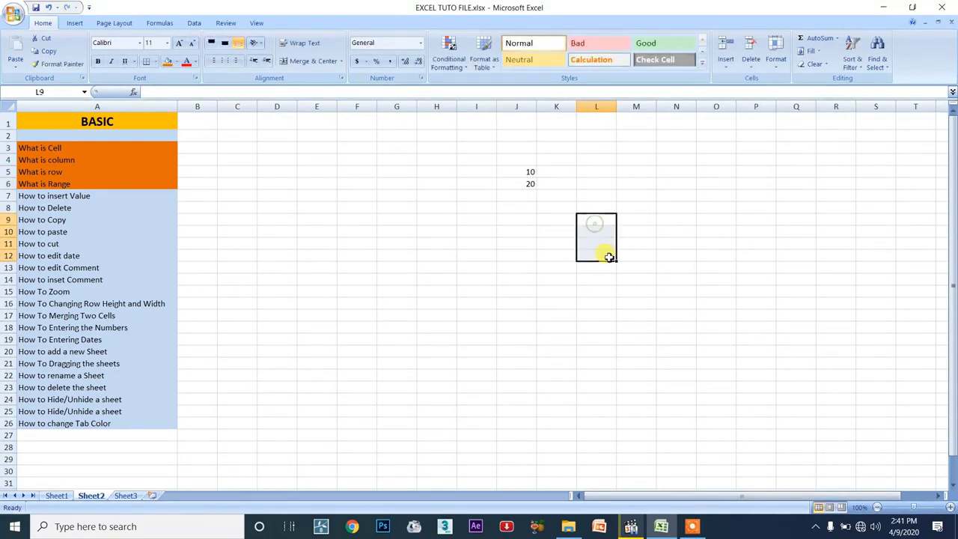
pyautogui.moveTo(516, 173); pyautogui.dragTo(544, 289)
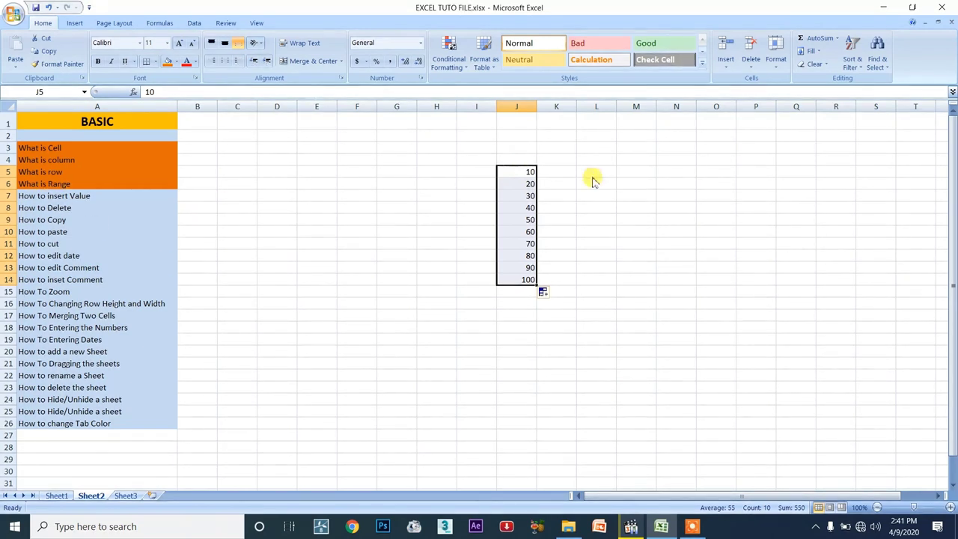
# Step: Enter 'a' and 'b' in L6:L7, then delete them again
pyautogui.click(599, 231)
pyautogui.click(604, 183)
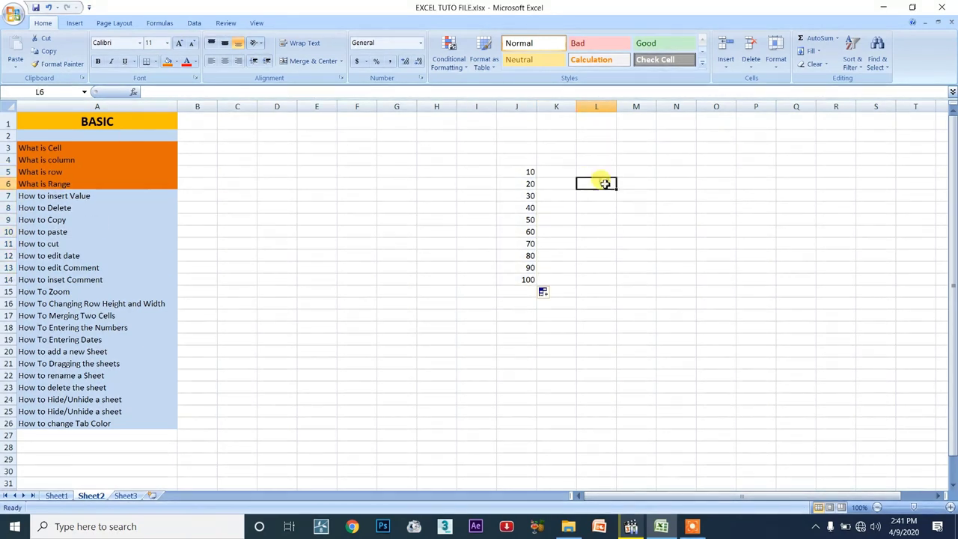
pyautogui.write('a')
pyautogui.press('Return')
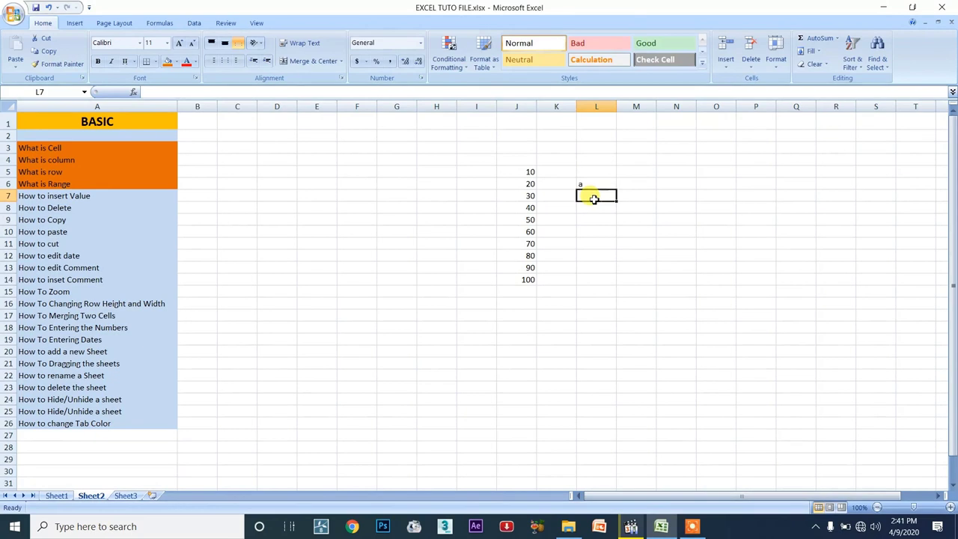
pyautogui.write('b')
pyautogui.click(636, 195)
pyautogui.moveTo(605, 184); pyautogui.dragTo(563, 169)
pyautogui.press('Delete')
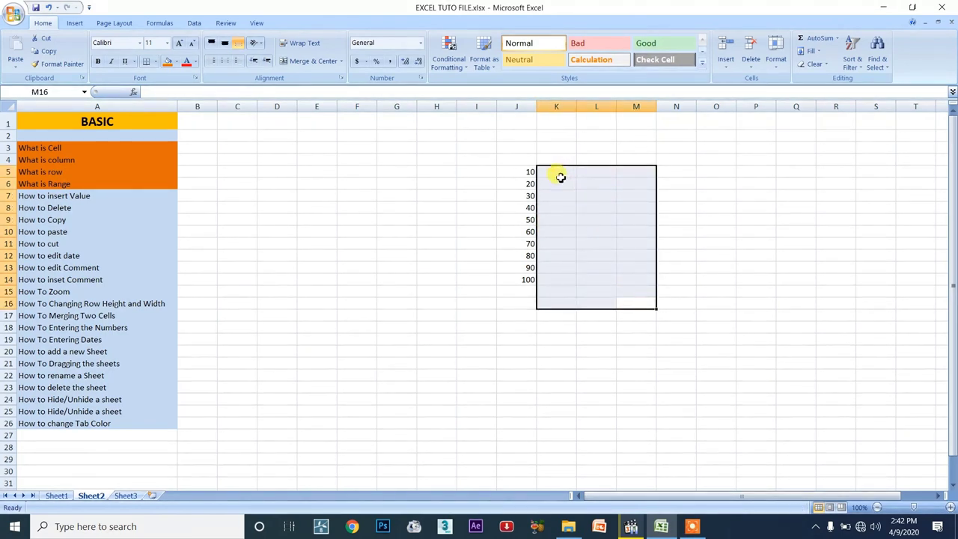
# Step: Clear the 10–100 numbers from column J and start typing 'vanakkam' in L7
pyautogui.moveTo(562, 332); pyautogui.dragTo(524, 161)
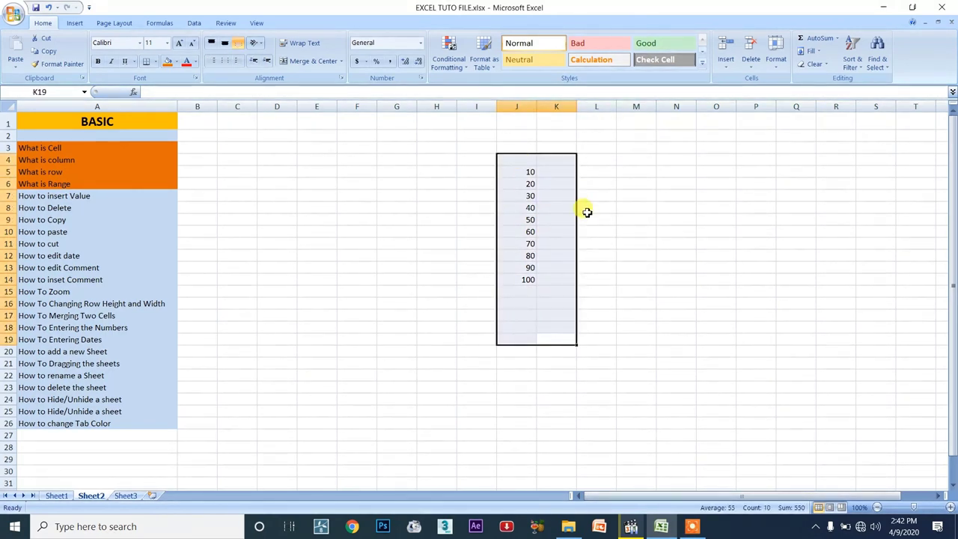
pyautogui.click(637, 230)
pyautogui.moveTo(585, 337); pyautogui.dragTo(474, 145)
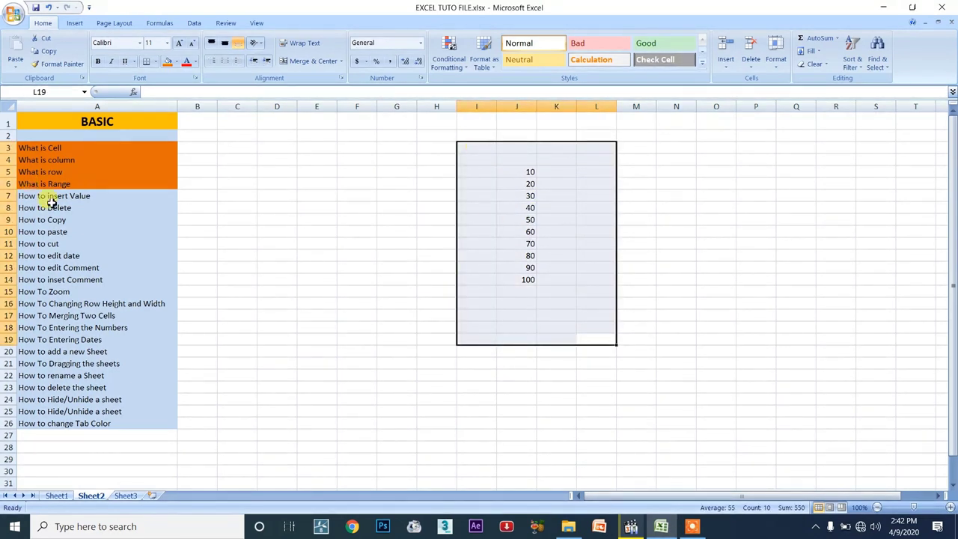
pyautogui.moveTo(666, 348); pyautogui.dragTo(448, 161)
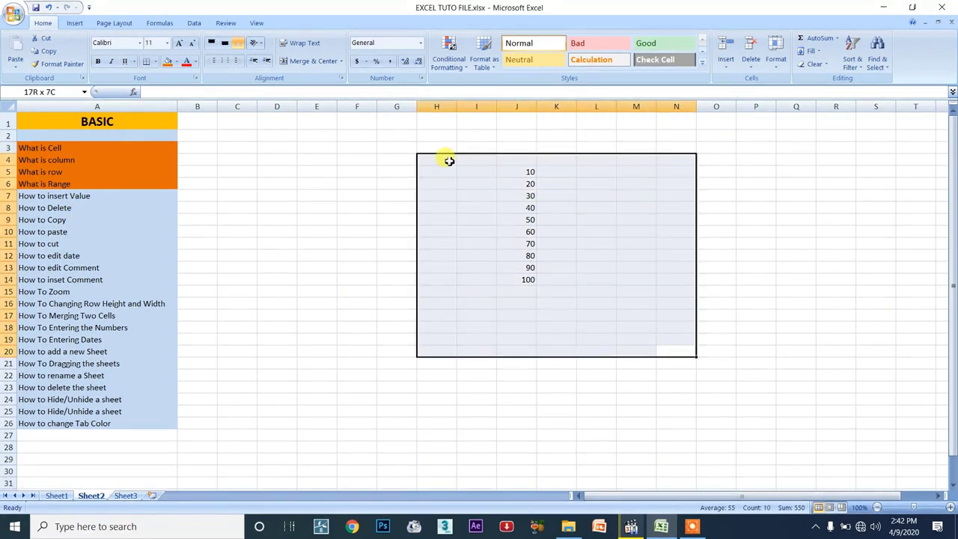
pyautogui.click(610, 232)
pyautogui.moveTo(526, 277); pyautogui.dragTo(528, 171)
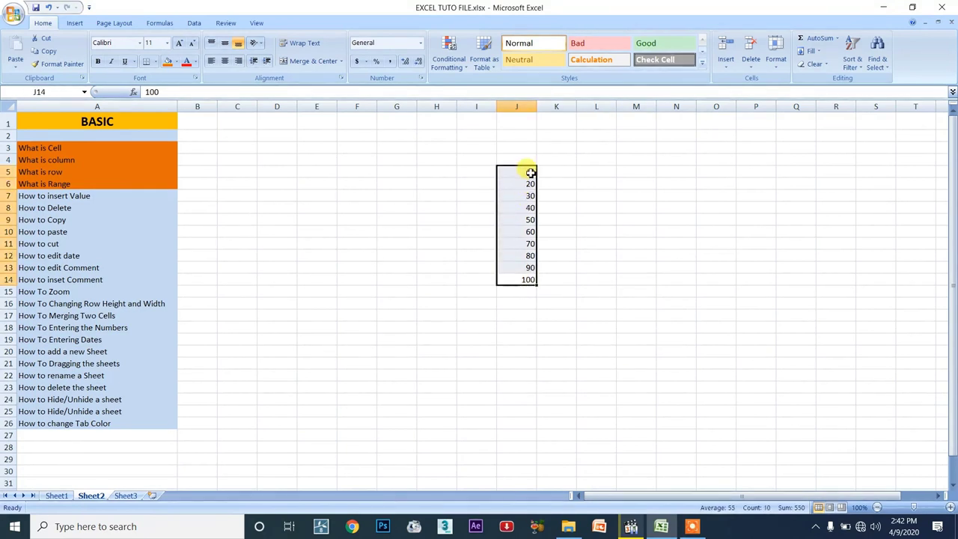
pyautogui.press('Delete')
pyautogui.click(607, 199)
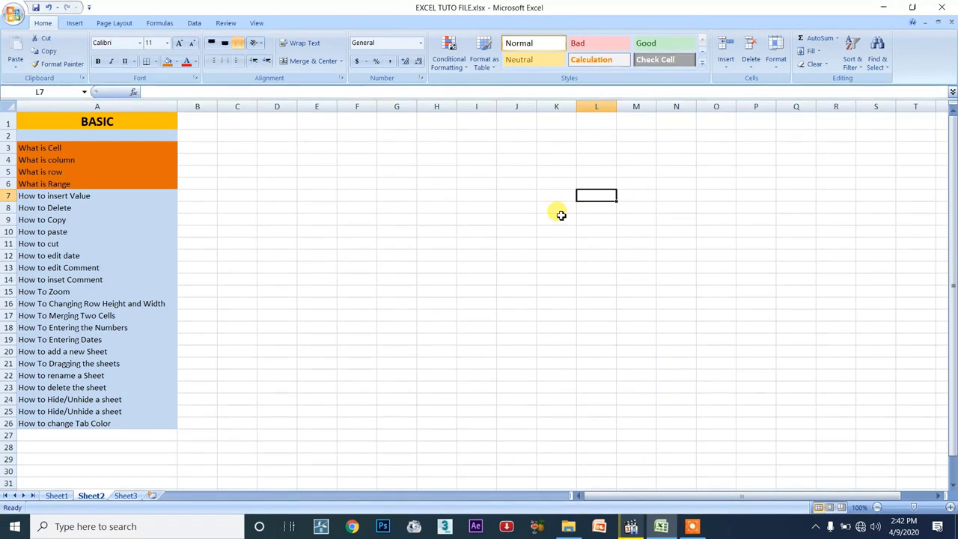
pyautogui.write('vanakkam nanba')
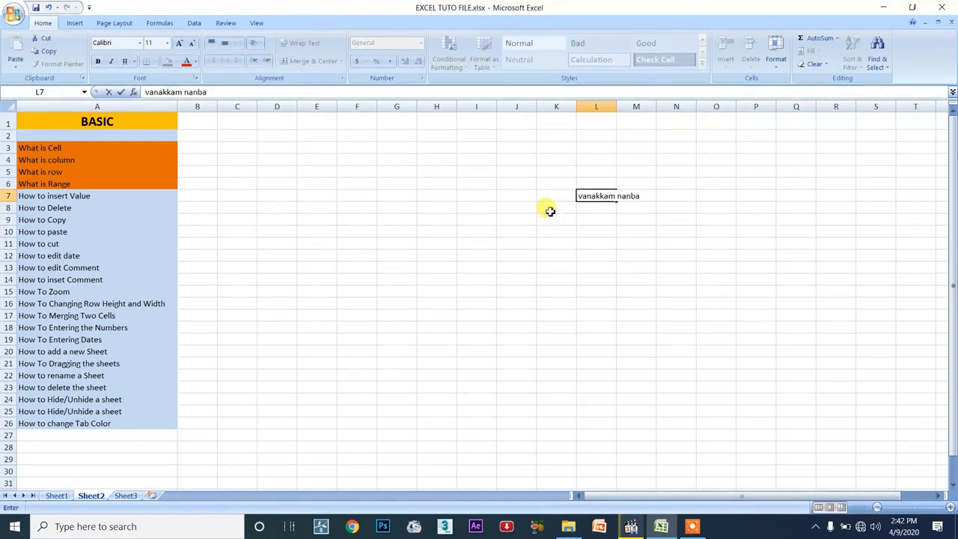
# Step: Commit 'vanakkam nanba' in L7 and widen column L to fit it
pyautogui.click(552, 208)
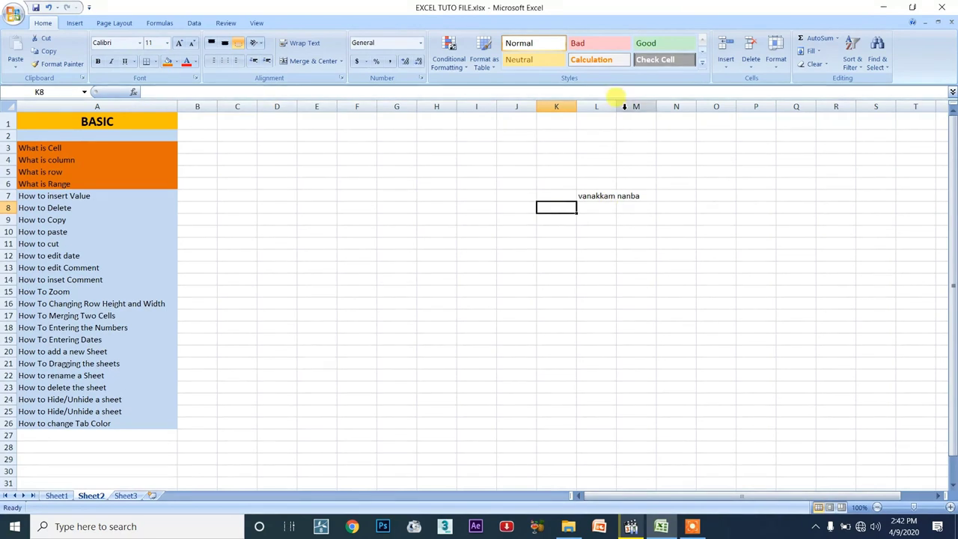
pyautogui.moveTo(618, 106); pyautogui.dragTo(641, 116)
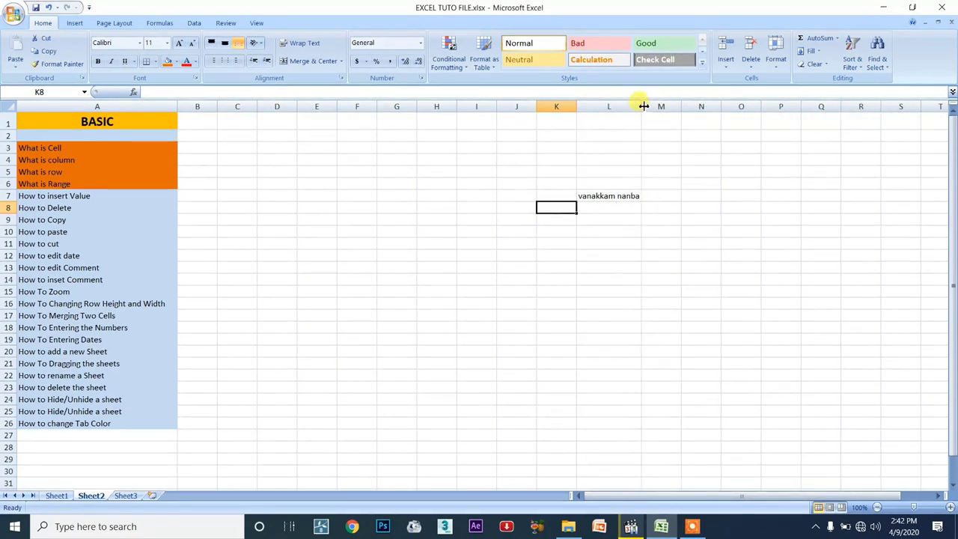
pyautogui.moveTo(644, 106); pyautogui.dragTo(649, 112)
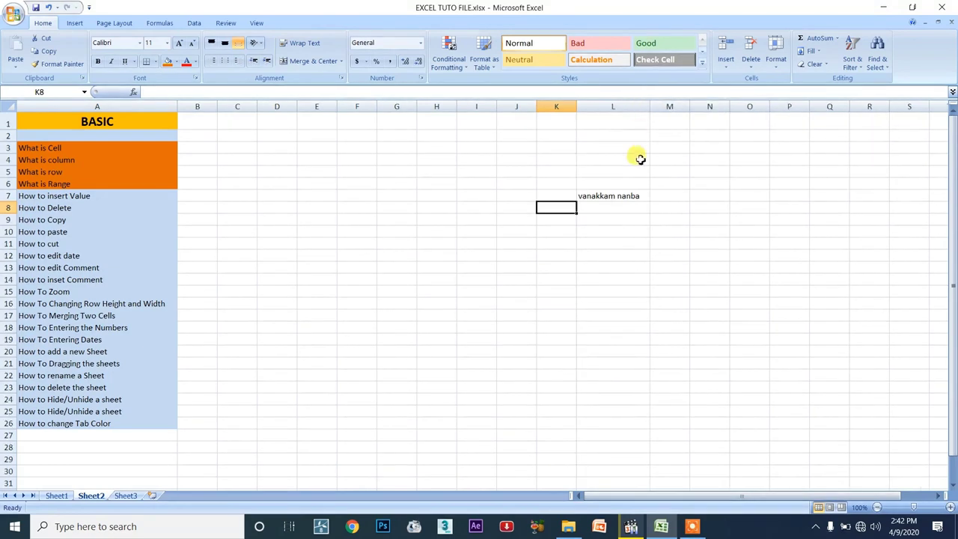
pyautogui.click(615, 239)
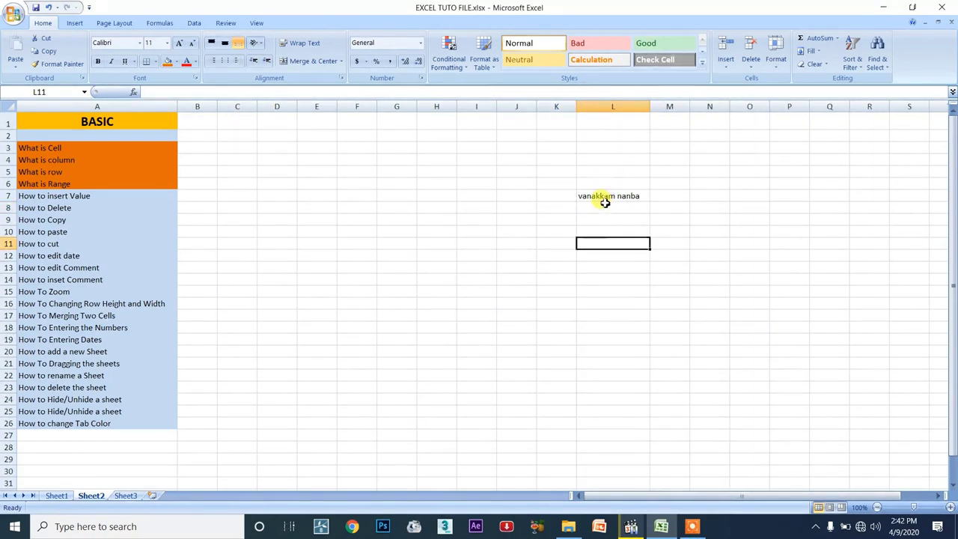
pyautogui.click(606, 197)
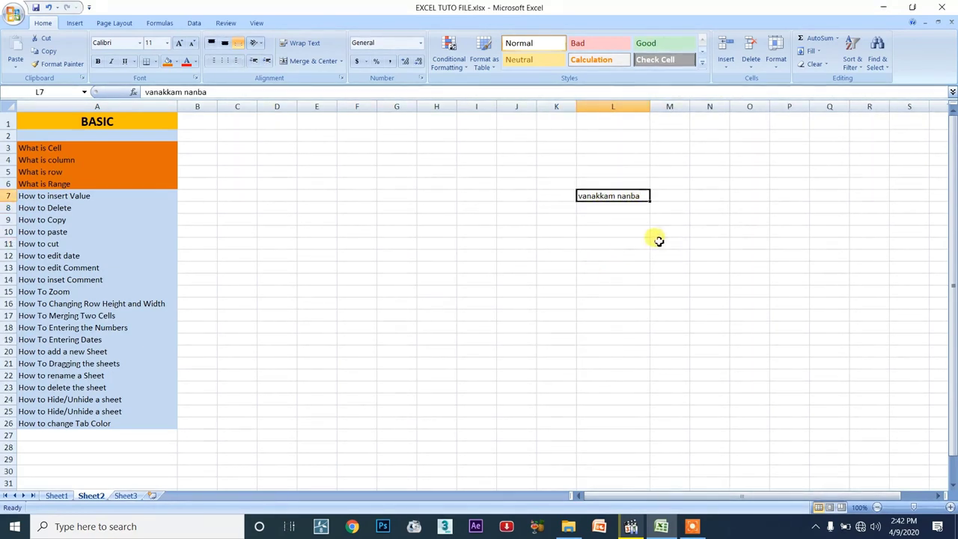
pyautogui.click(600, 209)
pyautogui.click(617, 196)
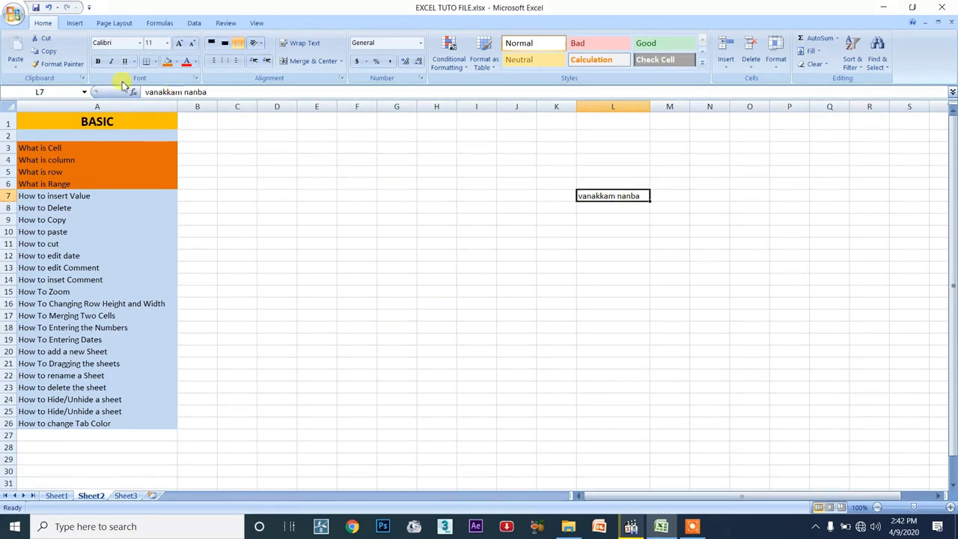
# Step: Make the L7 text bold and italic
pyautogui.click(100, 62)
pyautogui.click(591, 199)
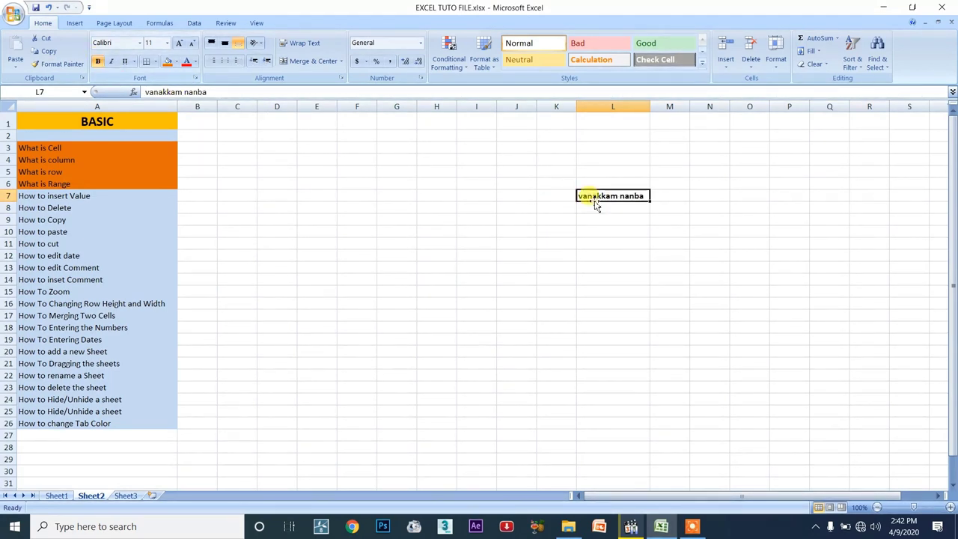
pyautogui.click(110, 63)
pyautogui.click(611, 199)
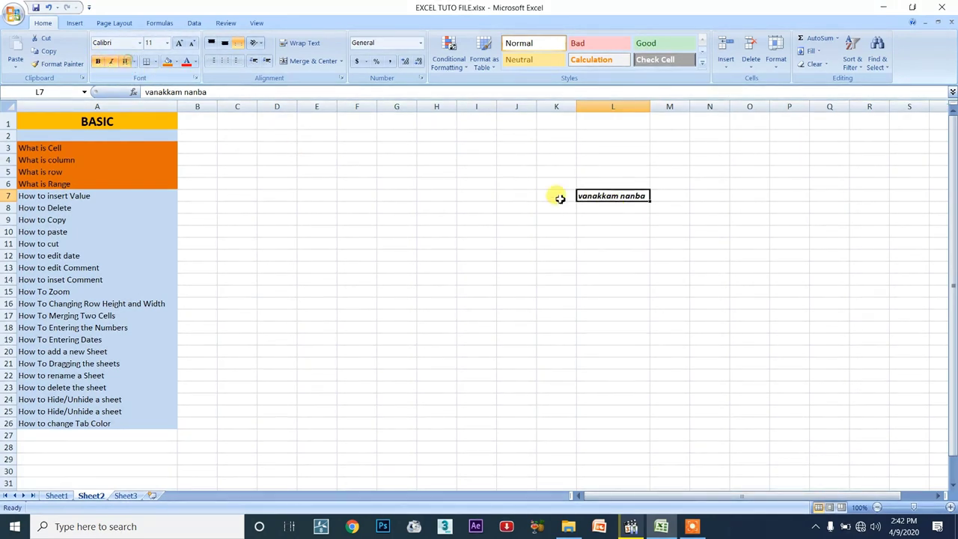
pyautogui.click(640, 253)
pyautogui.click(589, 198)
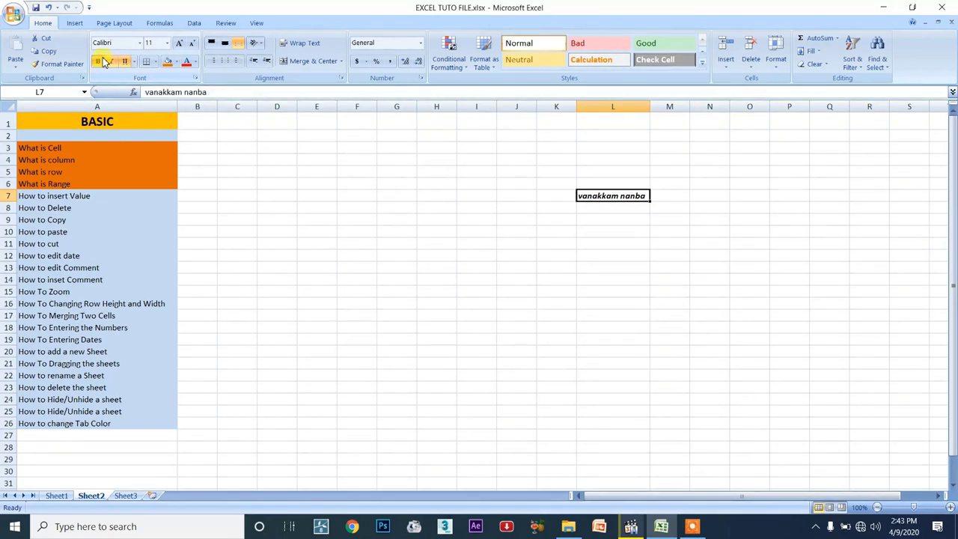
# Step: Set L7 to Adobe Devanagari size 22 and widen column L to fit
pyautogui.click(139, 42)
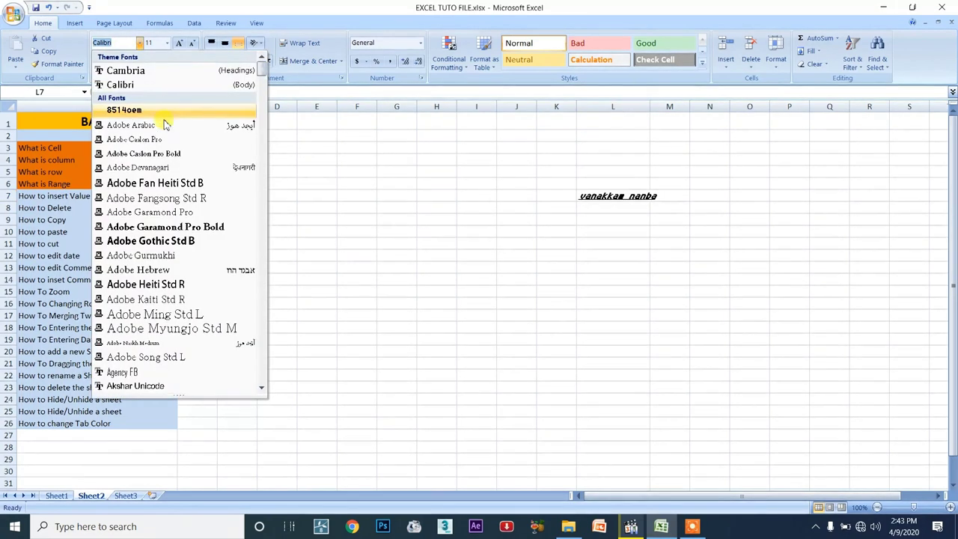
pyautogui.click(178, 169)
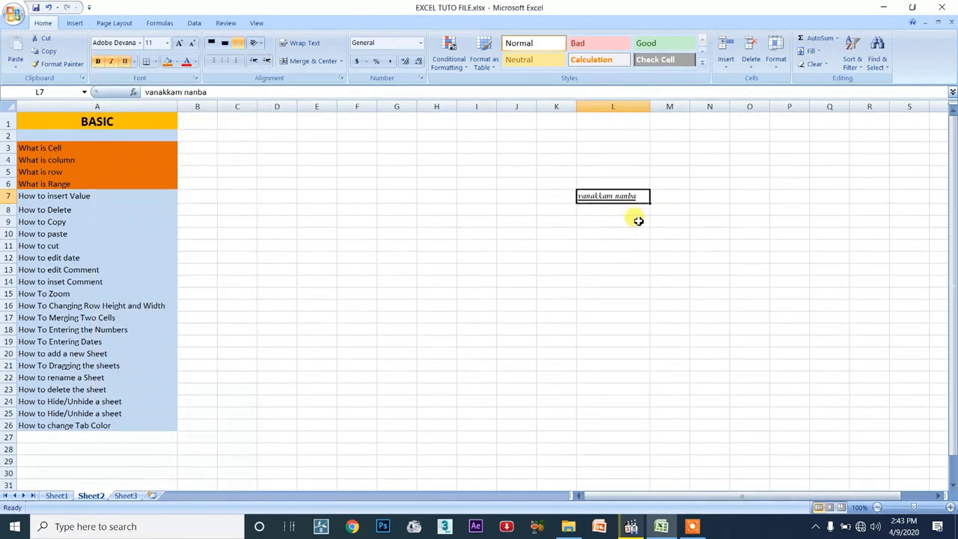
pyautogui.click(167, 43)
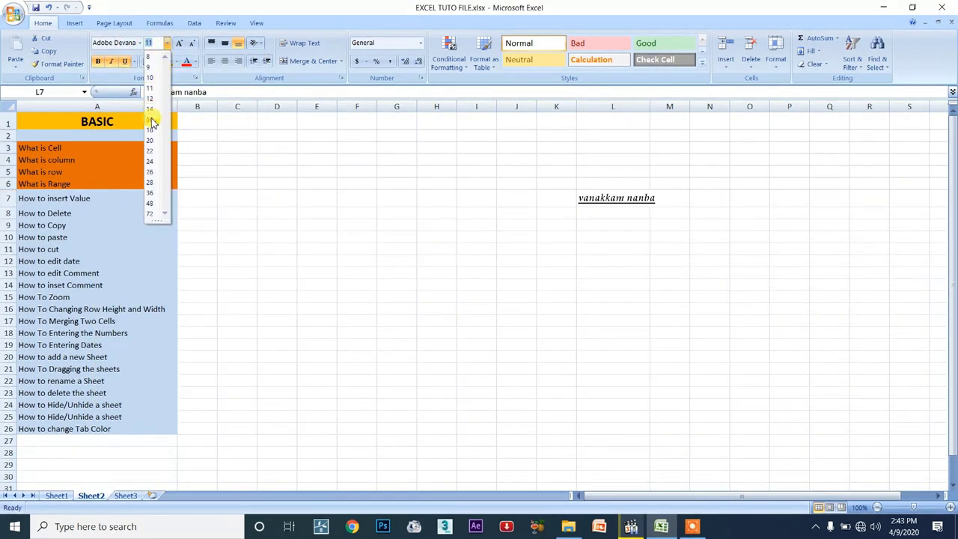
pyautogui.click(149, 150)
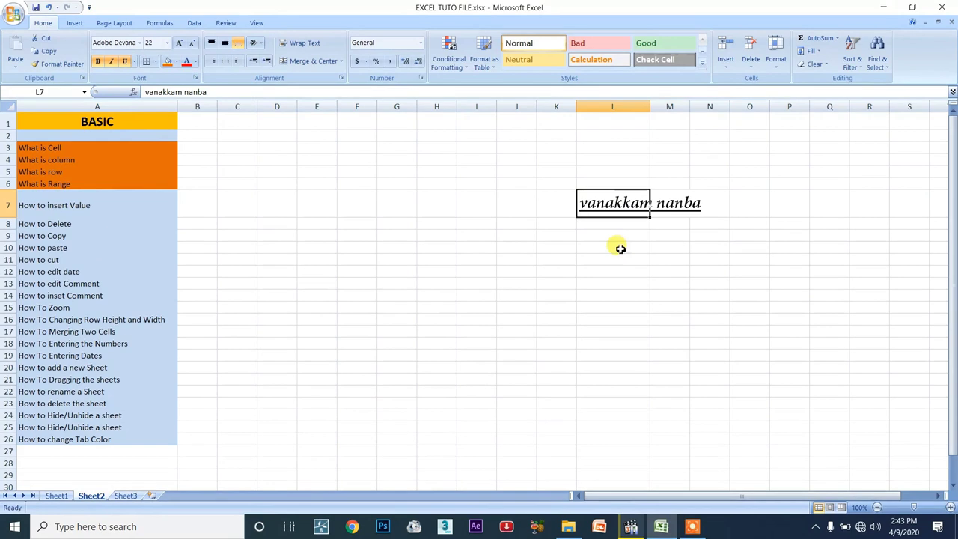
pyautogui.moveTo(650, 107); pyautogui.dragTo(704, 107)
pyautogui.click(650, 270)
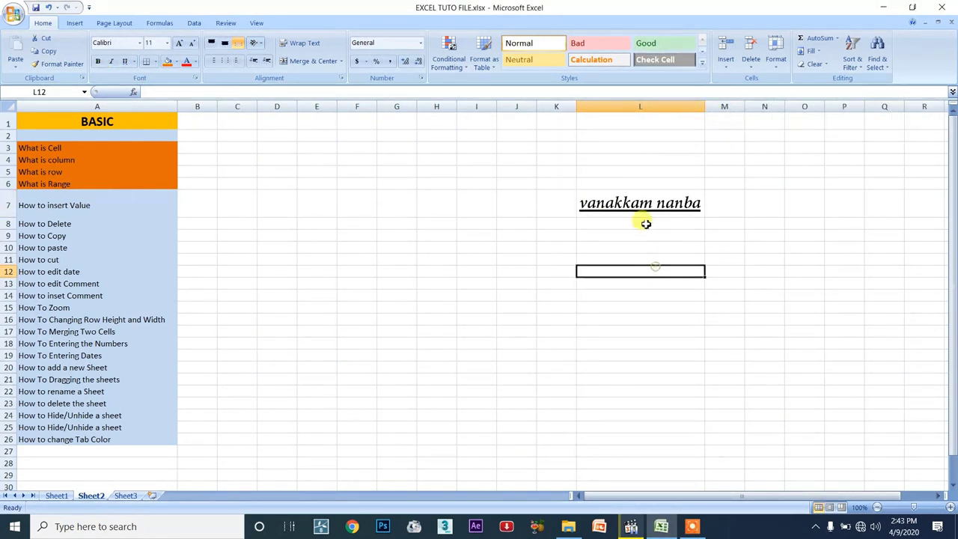
# Step: Undo the L7 formatting and clear the vanakkam nanba text from L6:L11
pyautogui.click(71, 205)
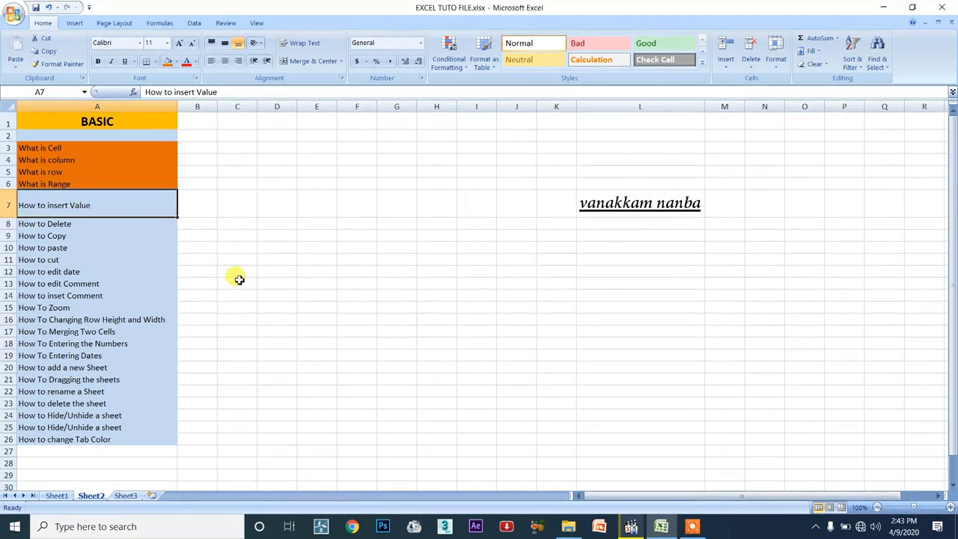
pyautogui.hotkey('ctrl', 'z')
pyautogui.click(624, 242)
pyautogui.moveTo(625, 241); pyautogui.dragTo(621, 182)
pyautogui.press('Delete')
pyautogui.click(503, 279)
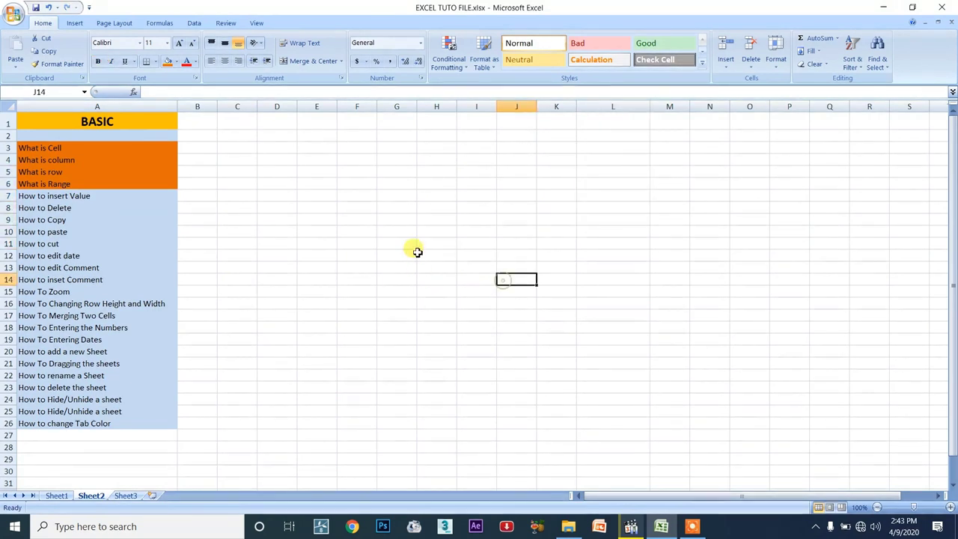
# Step: Shade 'How to insert Value' in A7 orange
pyautogui.click(96, 193)
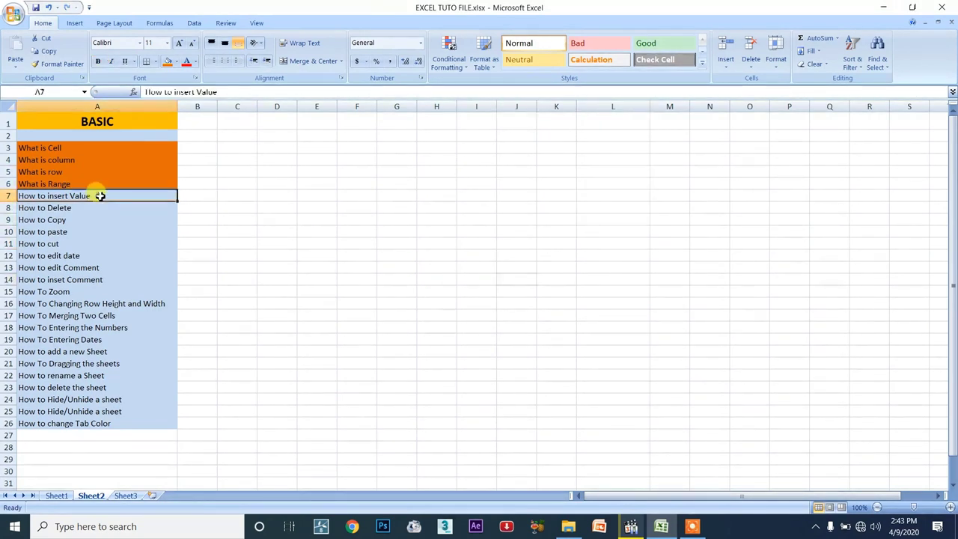
pyautogui.click(171, 62)
pyautogui.click(104, 207)
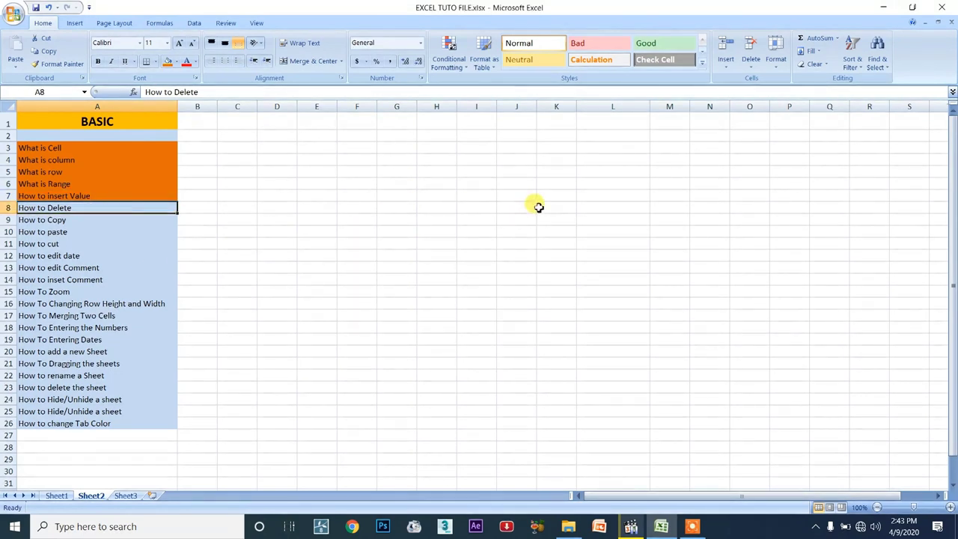
# Step: Type scratch text such as dg, dfg, ghfg and fhh into scattered cells
pyautogui.write('dg')
pyautogui.click(476, 219)
pyautogui.write('dfg')
pyautogui.click(556, 220)
pyautogui.write('dh')
pyautogui.moveTo(436, 219); pyautogui.dragTo(494, 243)
pyautogui.write('fg')
pyautogui.click(517, 255)
pyautogui.write('c')
pyautogui.click(460, 244)
pyautogui.write('g')
pyautogui.click(556, 231)
pyautogui.write('h')
pyautogui.click(436, 207)
pyautogui.write('ghfg')
pyautogui.click(443, 235)
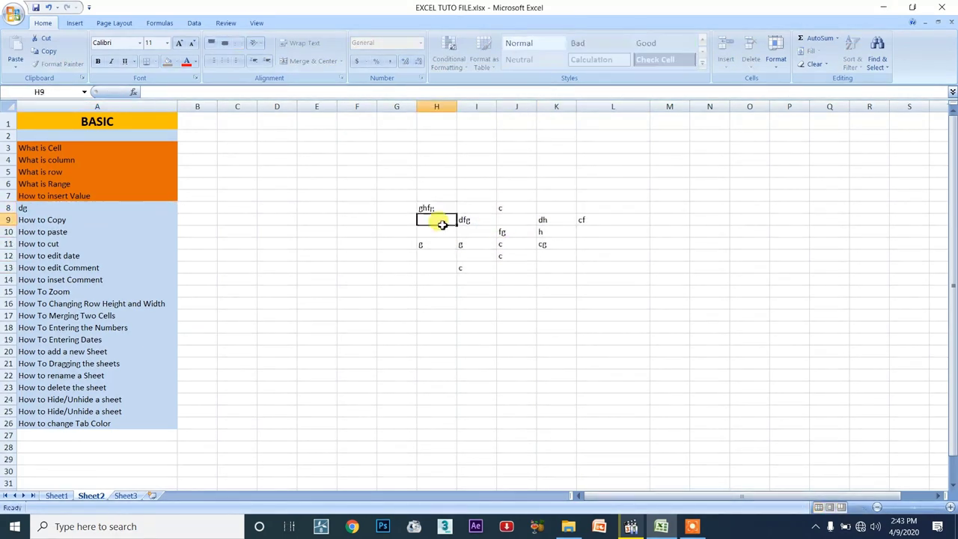
pyautogui.write('h')
pyautogui.click(474, 208)
pyautogui.write('fgh')
pyautogui.click(514, 207)
pyautogui.write('g')
pyautogui.press('Tab')
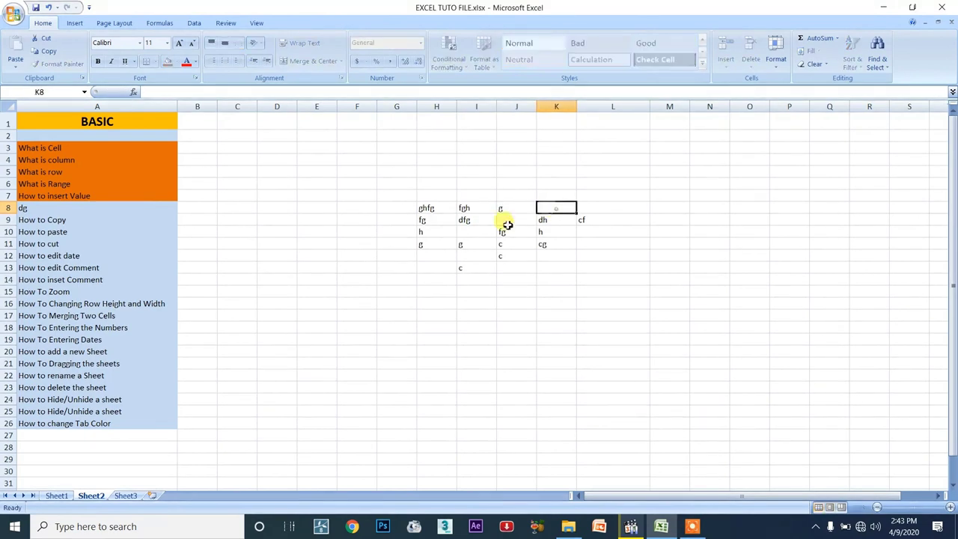
pyautogui.write('h')
pyautogui.click(439, 267)
pyautogui.write('fh')
pyautogui.click(507, 269)
pyautogui.write('hh')
pyautogui.click(552, 266)
pyautogui.write('fhh')
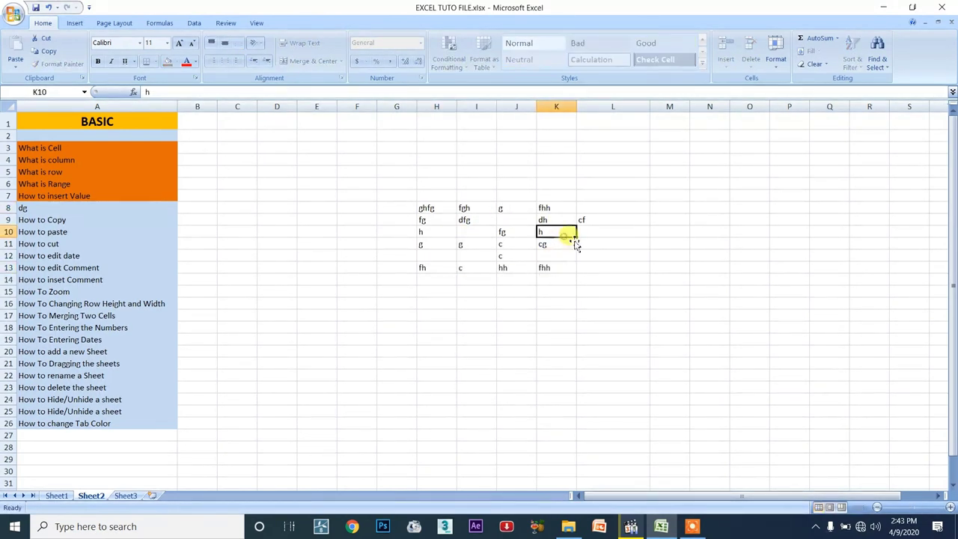
# Step: Clear all the scratch text from G5:L15
pyautogui.click(408, 173)
pyautogui.moveTo(425, 186); pyautogui.dragTo(607, 289)
pyautogui.press('Delete')
# Step: Enter 1–4 across I8:L8 and 5–8 across I9:L9, narrowing column L back
pyautogui.click(458, 207)
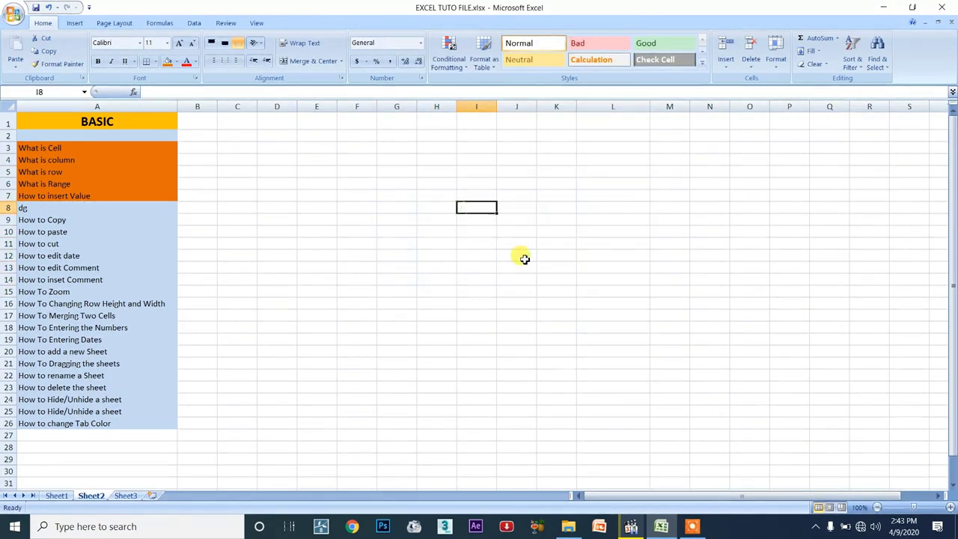
pyautogui.write('1')
pyautogui.click(524, 211)
pyautogui.write('2')
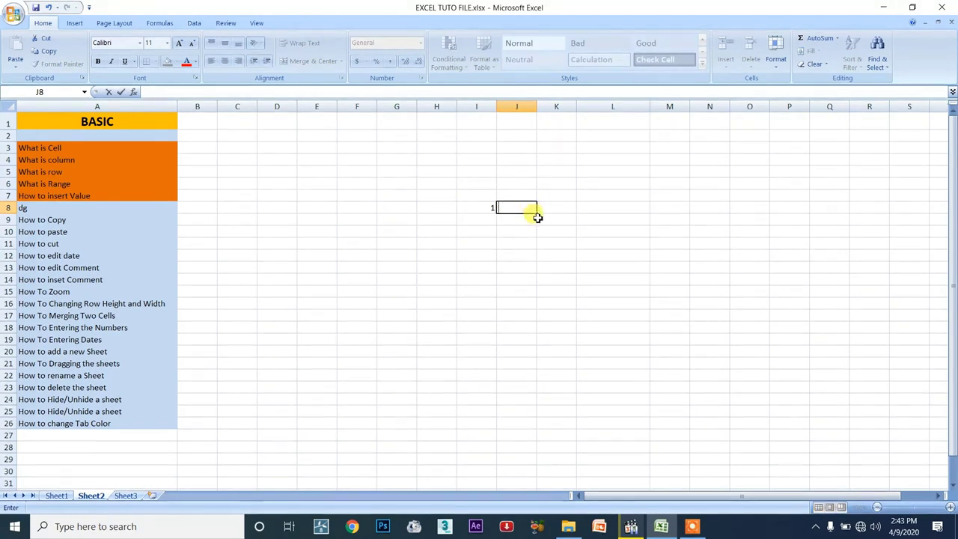
pyautogui.click(554, 209)
pyautogui.write('3')
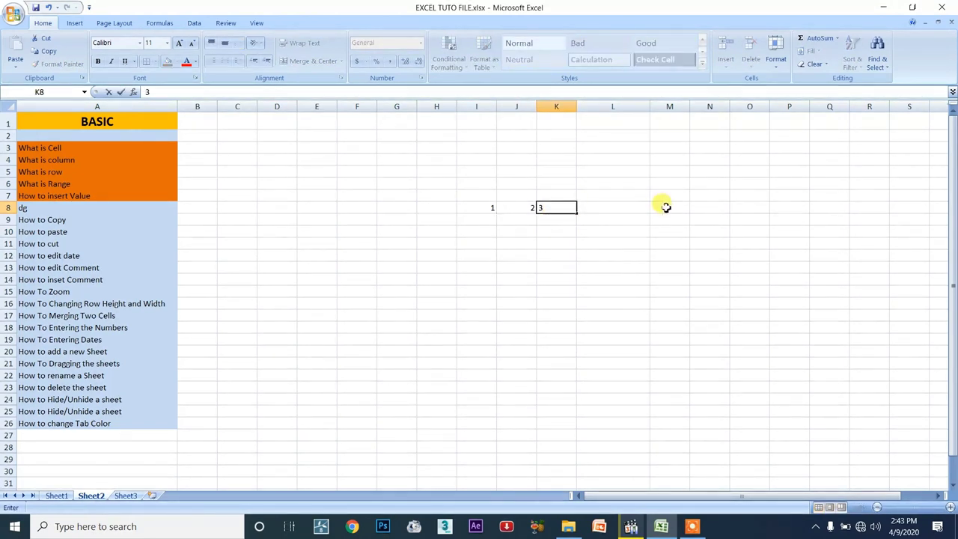
pyautogui.click(603, 207)
pyautogui.write('4')
pyautogui.click(492, 226)
pyautogui.write('5')
pyautogui.click(523, 220)
pyautogui.write('6')
pyautogui.click(558, 220)
pyautogui.write('7')
pyautogui.click(610, 222)
pyautogui.write('8')
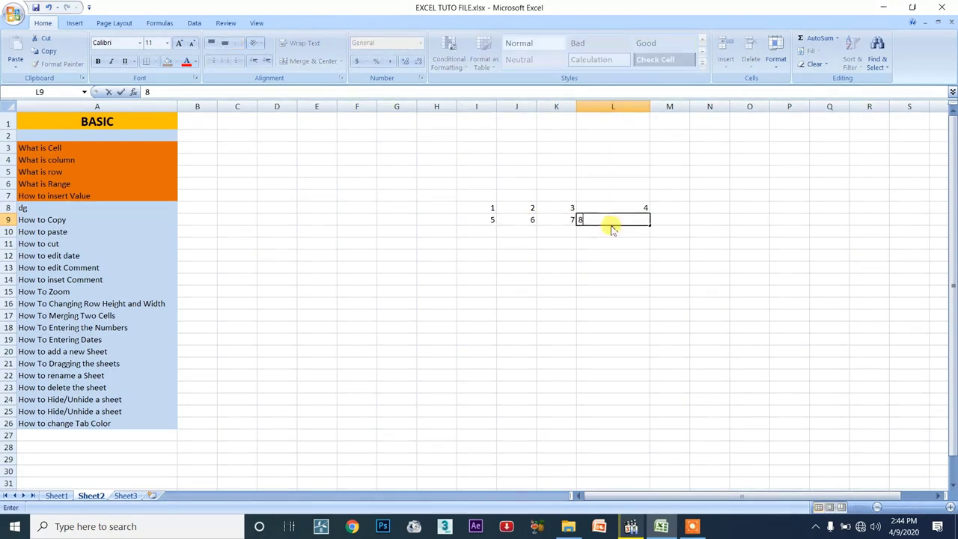
pyautogui.click(654, 109)
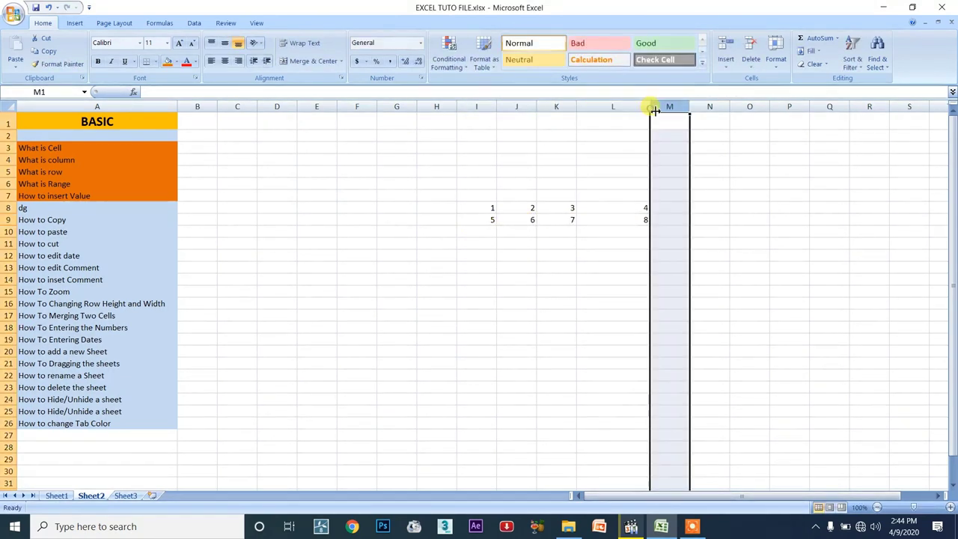
pyautogui.moveTo(649, 107); pyautogui.dragTo(614, 98)
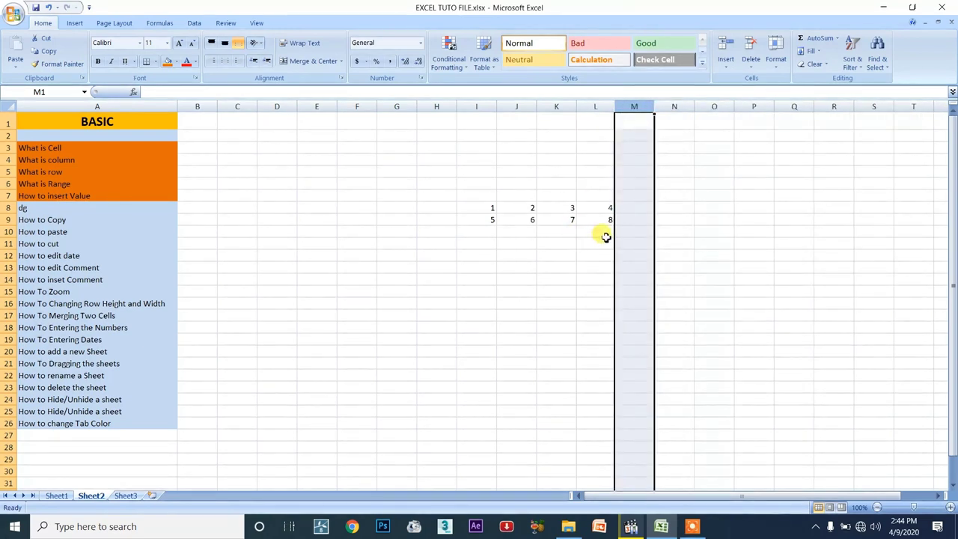
pyautogui.click(599, 234)
# Step: Enter 9, 10, 11 and 12 across I10:L10
pyautogui.click(491, 234)
pyautogui.write('9')
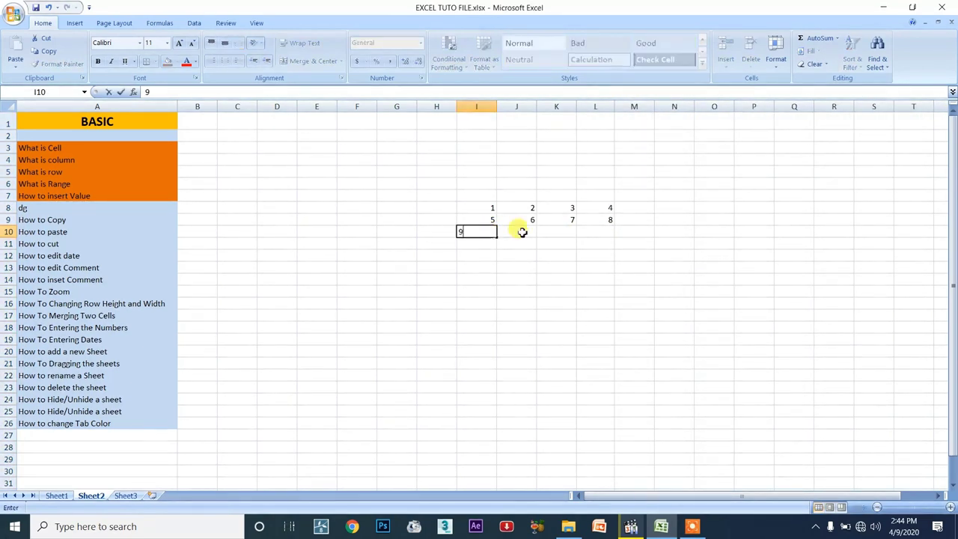
pyautogui.click(522, 233)
pyautogui.write('10')
pyautogui.click(563, 230)
pyautogui.write('11')
pyautogui.click(596, 234)
pyautogui.write('12')
pyautogui.click(624, 256)
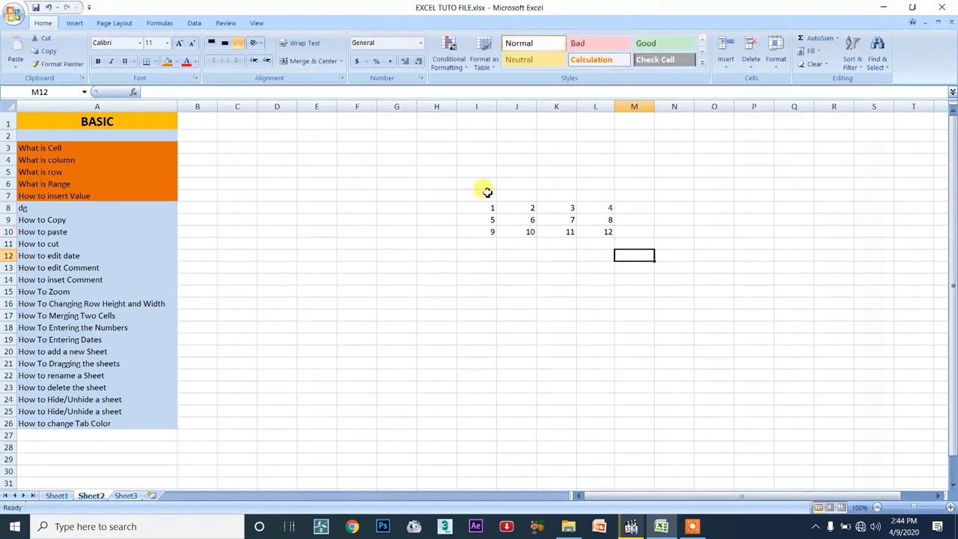
# Step: Move the 5–12 block to the right, then undo the move
pyautogui.click(549, 219)
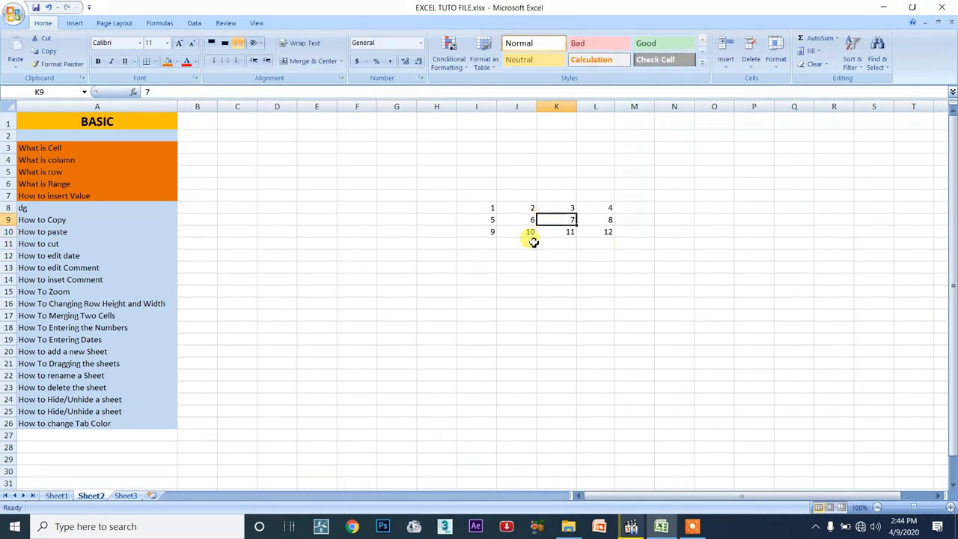
pyautogui.moveTo(492, 220); pyautogui.dragTo(601, 237)
pyautogui.moveTo(501, 215); pyautogui.dragTo(556, 226)
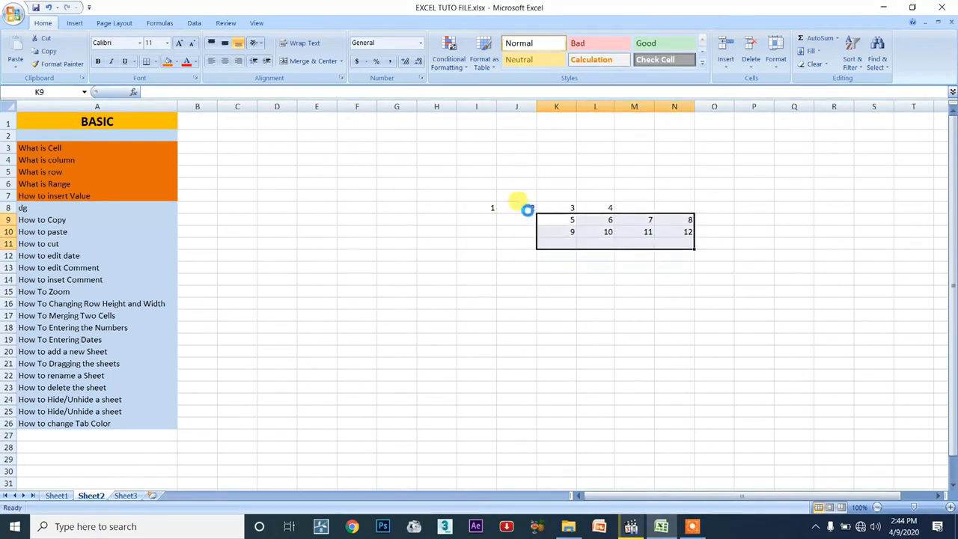
pyautogui.hotkey('ctrl', 'z')
pyautogui.hotkey('ctrl', 'z')
# Step: Re-enter 12 in the empty L10 cell
pyautogui.moveTo(501, 210); pyautogui.dragTo(586, 234)
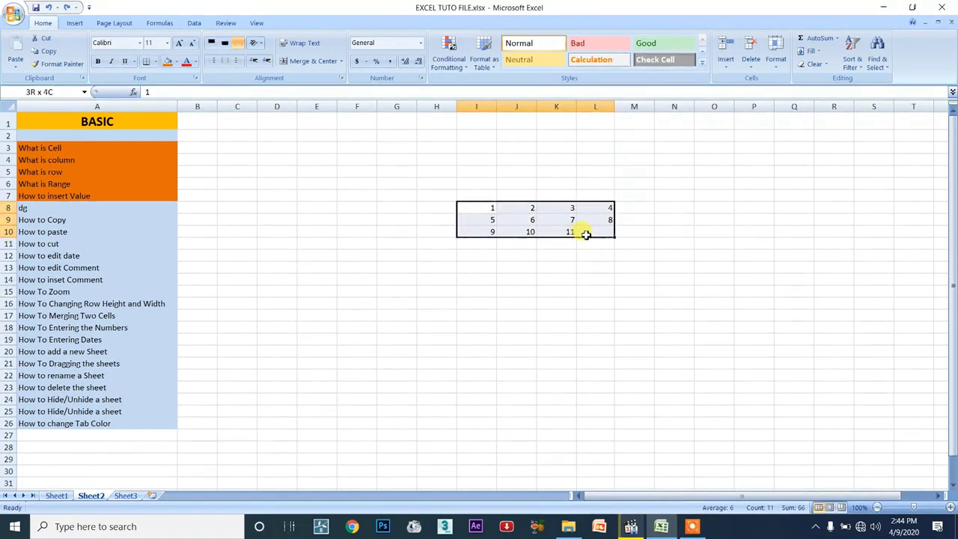
pyautogui.click(595, 231)
pyautogui.write('12')
pyautogui.press('Return')
# Step: AutoFill the number block down to row 18, then undo the fill
pyautogui.moveTo(490, 209); pyautogui.dragTo(615, 334)
pyautogui.click(572, 279)
pyautogui.click(528, 268)
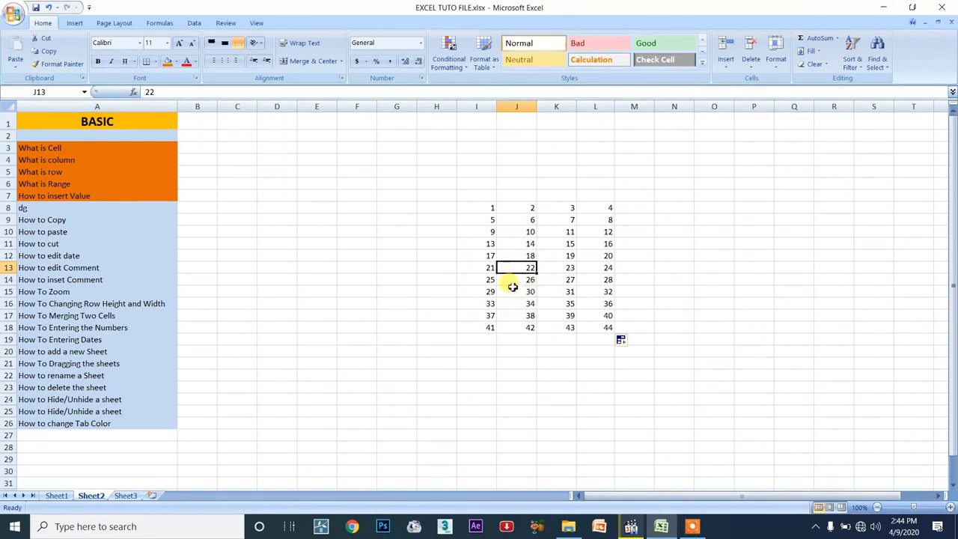
pyautogui.click(71, 208)
pyautogui.hotkey('ctrl', 'z')
pyautogui.hotkey('ctrl', 'z')
pyautogui.hotkey('ctrl', 'z')
pyautogui.hotkey('ctrl', 'z')
pyautogui.hotkey('ctrl', 'z')
pyautogui.hotkey('ctrl', 'z')
pyautogui.hotkey('ctrl', 'z')
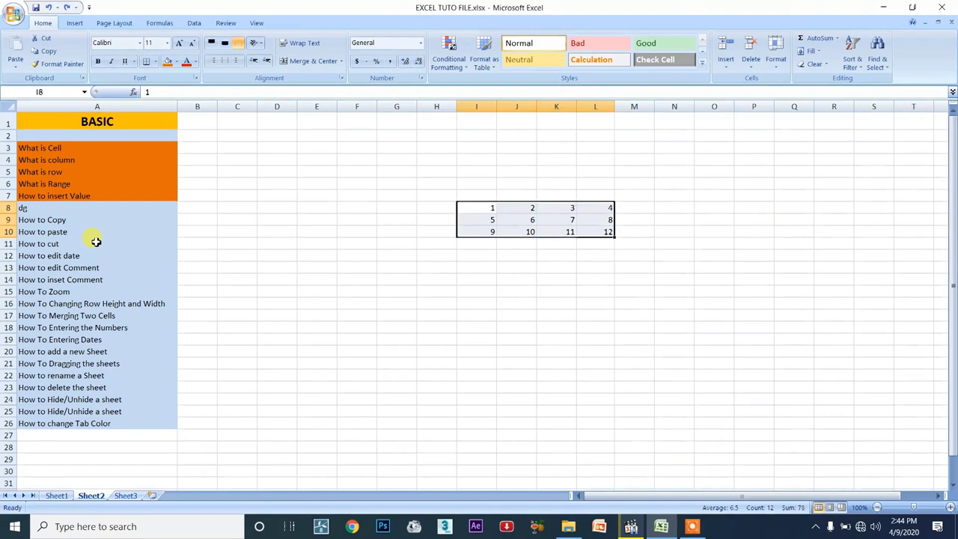
# Step: Undo the earlier number and text entries until A8 reads How to Delete again
pyautogui.hotkey('ctrl', 'z')
pyautogui.hotkey('ctrl', 'z')
pyautogui.hotkey('ctrl', 'z')
pyautogui.hotkey('ctrl', 'z')
pyautogui.hotkey('ctrl', 'z')
pyautogui.hotkey('ctrl', 'z')
pyautogui.hotkey('ctrl', 'z')
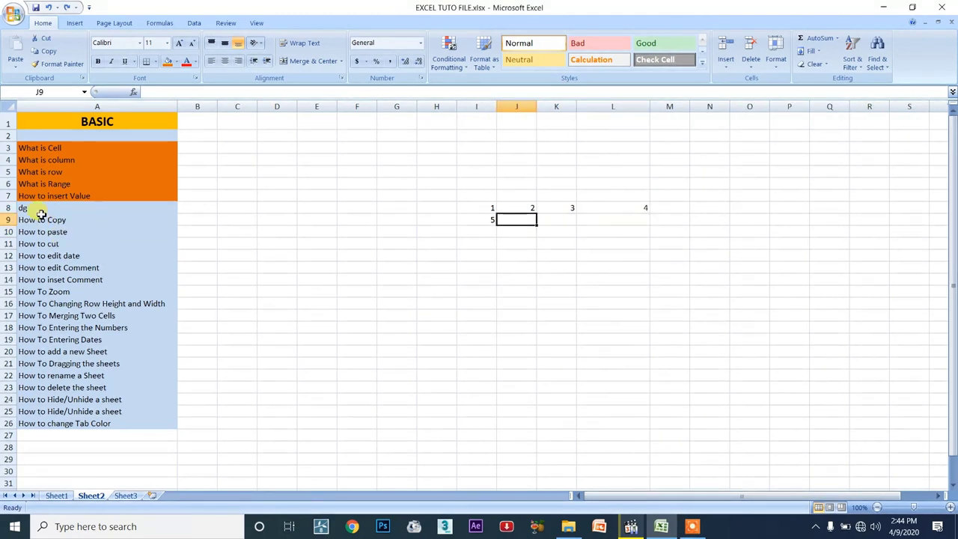
pyautogui.hotkey('ctrl', 'z')
pyautogui.hotkey('ctrl', 'z')
pyautogui.hotkey('ctrl', 'z')
pyautogui.hotkey('ctrl', 'z')
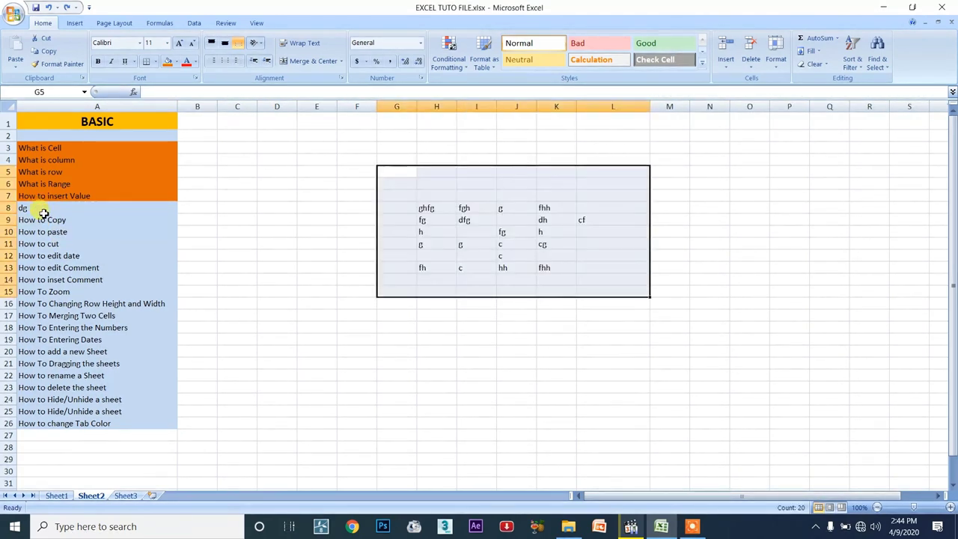
pyautogui.hotkey('ctrl', 'z')
pyautogui.hotkey('ctrl', 'z')
pyautogui.hotkey('ctrl', 'z')
pyautogui.hotkey('ctrl', 'z')
pyautogui.hotkey('ctrl', 'z')
pyautogui.hotkey('ctrl', 'z')
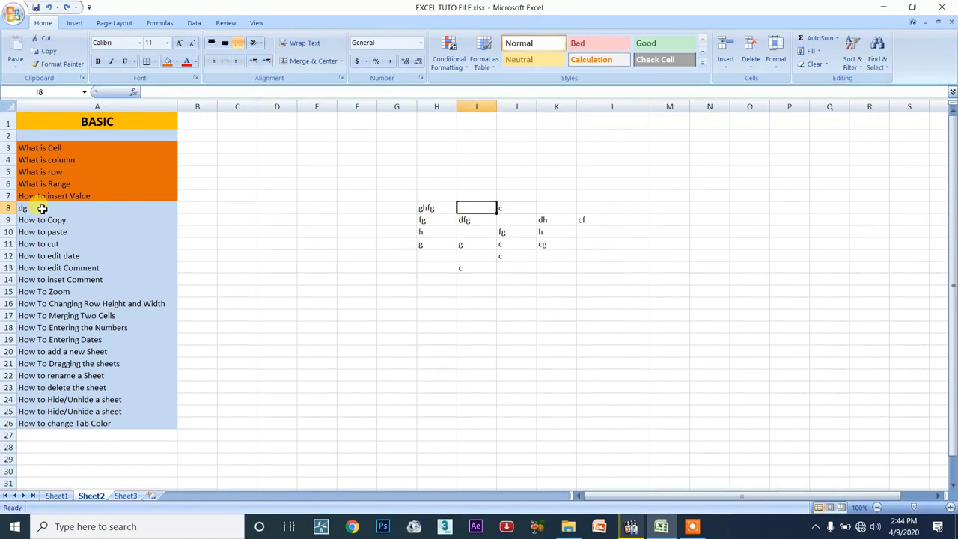
pyautogui.hotkey('ctrl', 'z')
pyautogui.hotkey('ctrl', 'z')
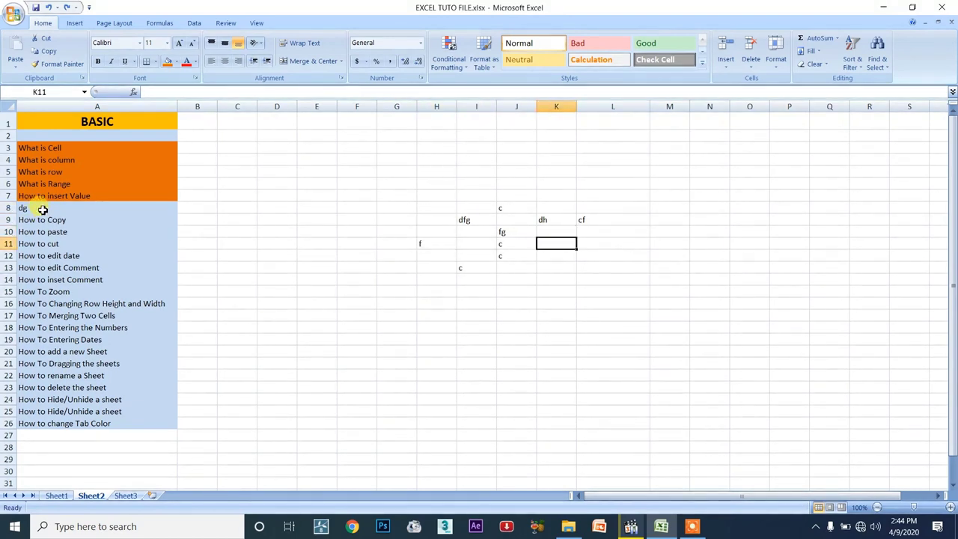
pyautogui.hotkey('ctrl', 'z')
pyautogui.hotkey('ctrl', 'z')
pyautogui.hotkey('ctrl', 'z')
pyautogui.hotkey('ctrl', 'z')
pyautogui.hotkey('ctrl', 'z')
pyautogui.hotkey('ctrl', 'z')
pyautogui.hotkey('ctrl', 'z')
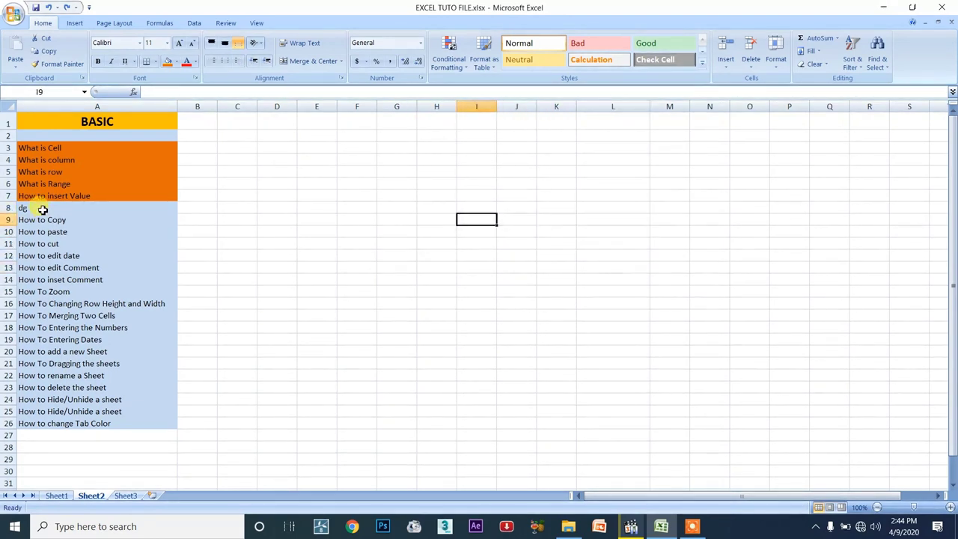
# Step: Enter 1, 2, 3 and 4 in J9:M9, narrowing column L along the way
pyautogui.click(527, 220)
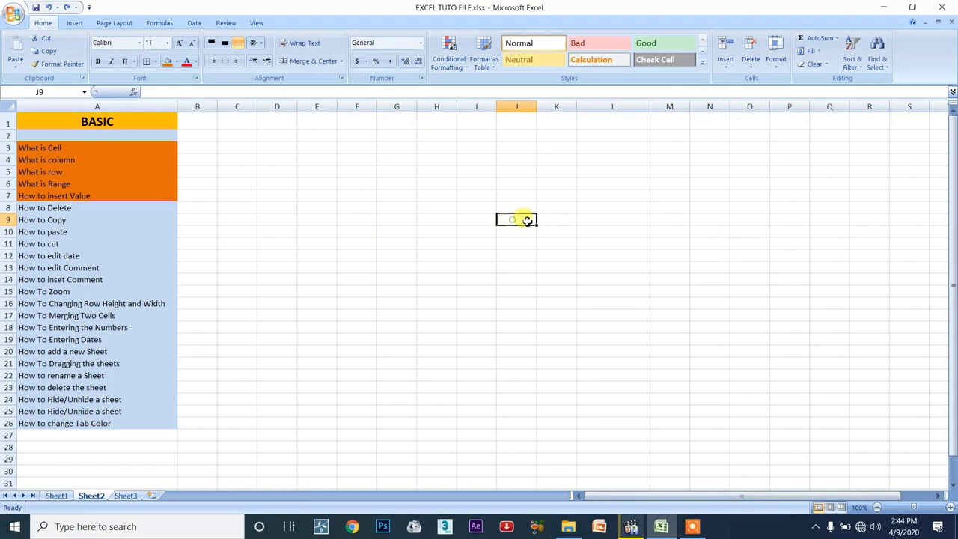
pyautogui.write('1')
pyautogui.press('Tab')
pyautogui.write('2')
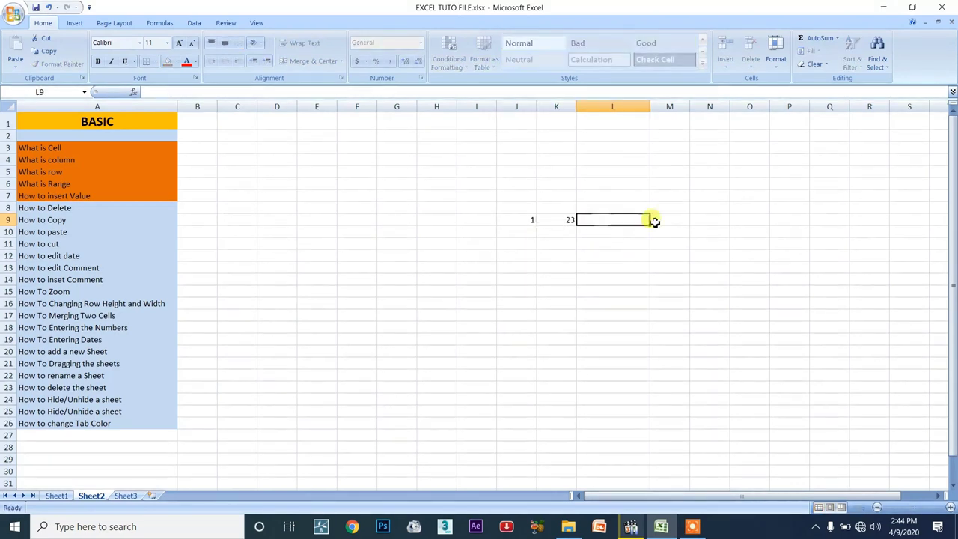
pyautogui.click(567, 219)
pyautogui.write('2')
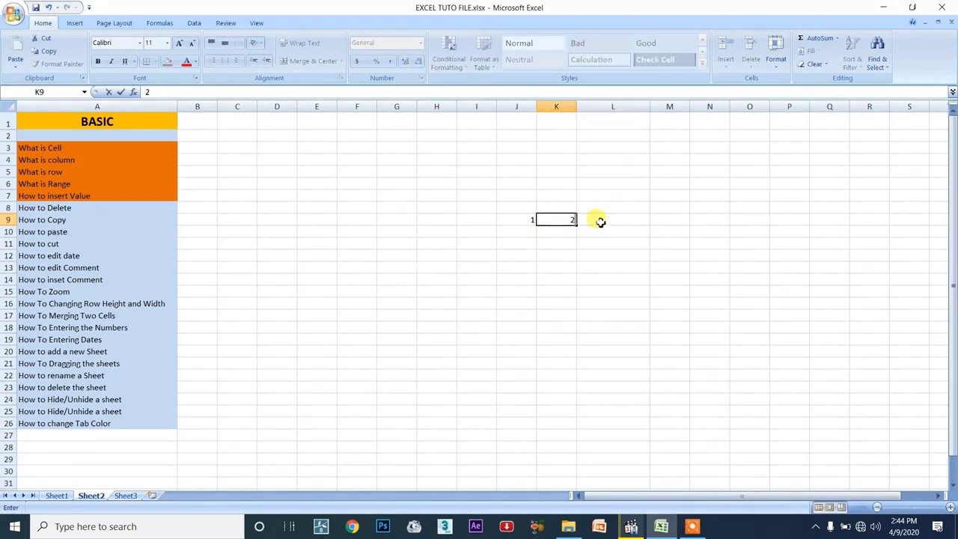
pyautogui.click(601, 220)
pyautogui.write('3')
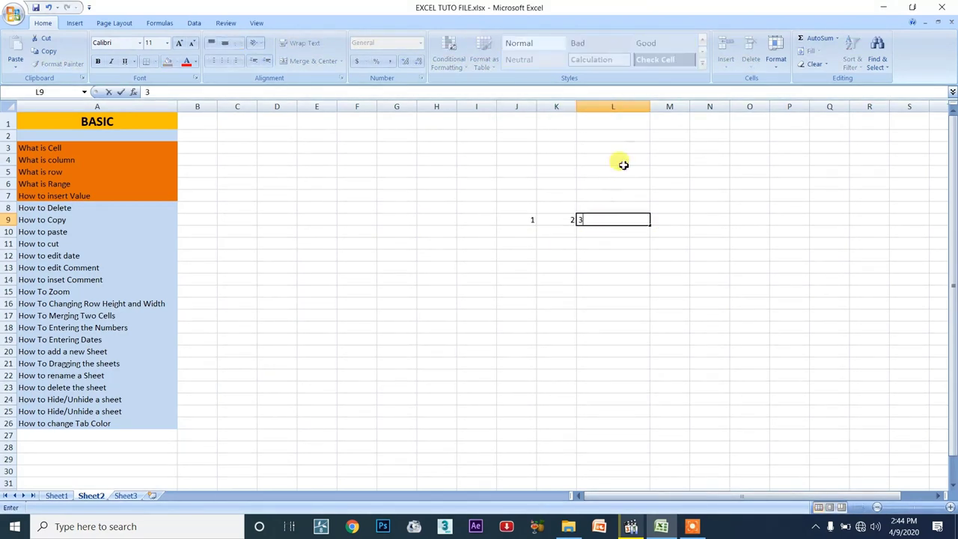
pyautogui.click(647, 106)
pyautogui.moveTo(649, 105); pyautogui.dragTo(610, 100)
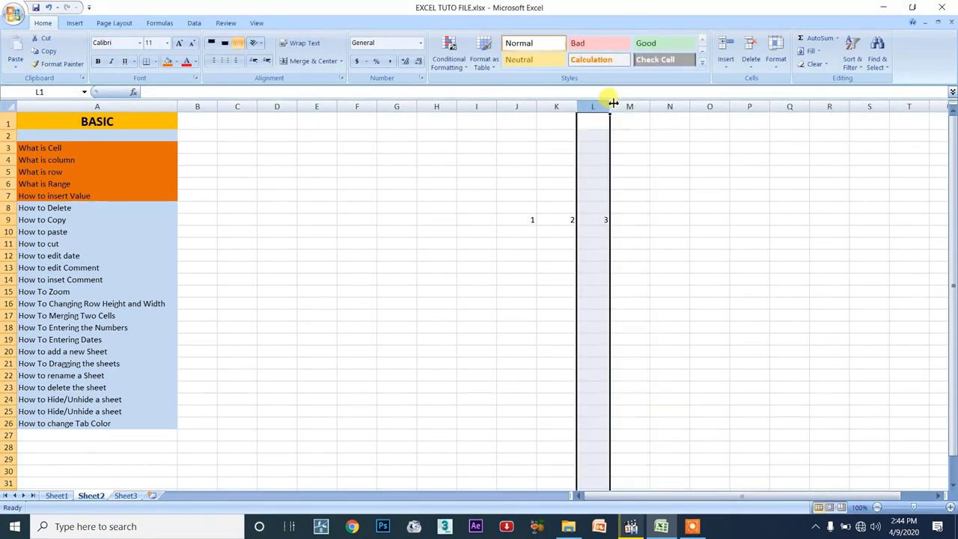
pyautogui.click(636, 214)
pyautogui.write('4')
pyautogui.click(584, 244)
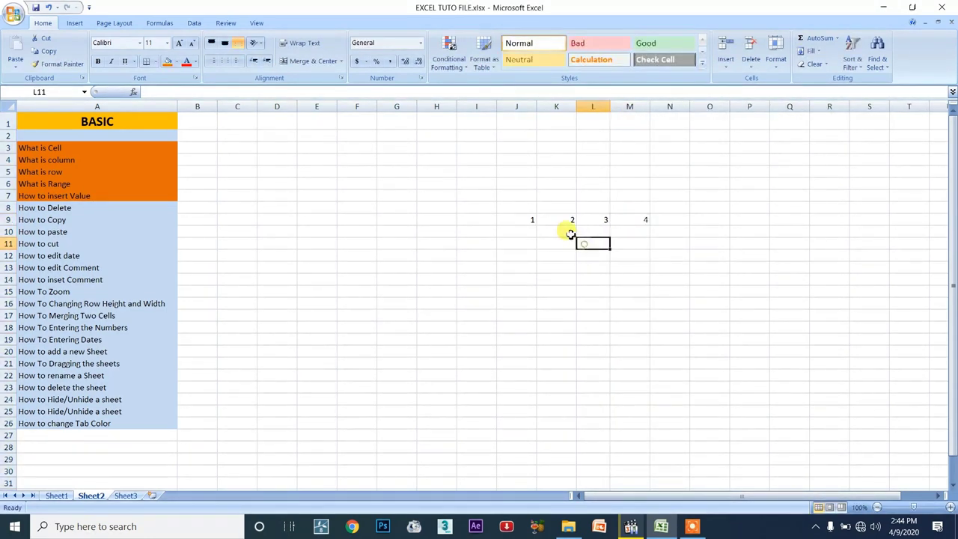
# Step: Undo a trial 1–4 fill, then enter 5, 6, 7, 8 in J10:M10
pyautogui.moveTo(534, 219); pyautogui.dragTo(627, 348)
pyautogui.hotkey('ctrl', 'z')
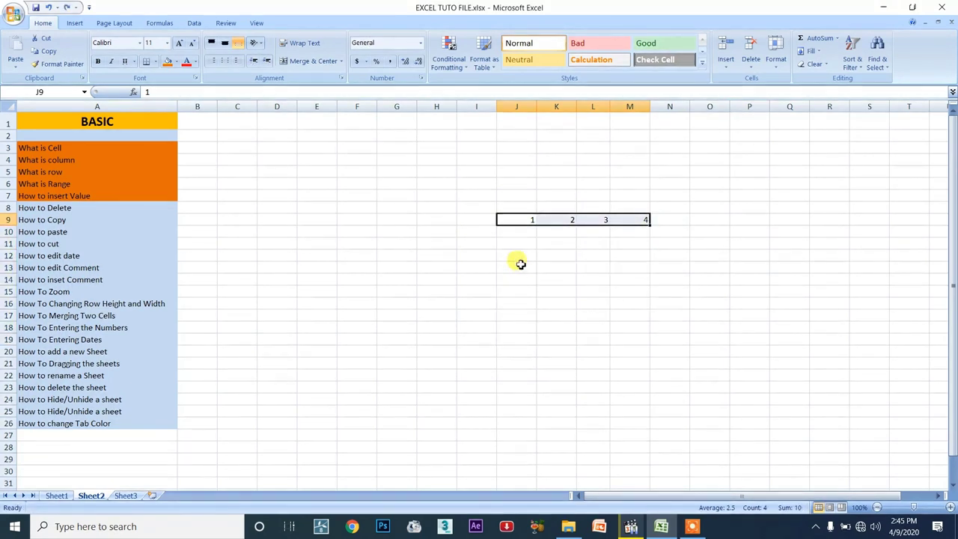
pyautogui.click(528, 229)
pyautogui.write('5')
pyautogui.click(565, 231)
pyautogui.write('6')
pyautogui.click(604, 232)
pyautogui.write('7')
pyautogui.write('8')
pyautogui.click(634, 255)
# Step: Extend the counting series down to row 22 and delete the 30 in K16
pyautogui.moveTo(531, 217); pyautogui.dragTo(644, 378)
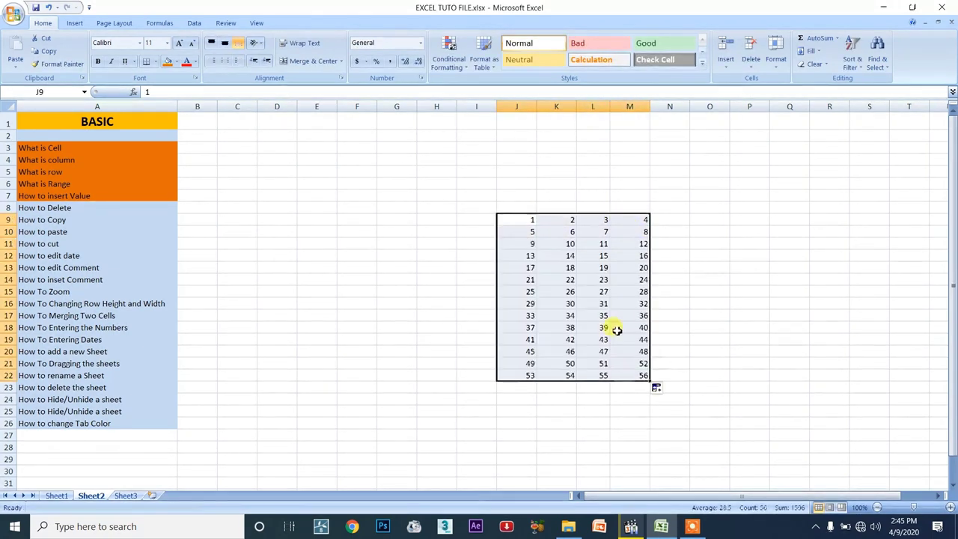
pyautogui.click(563, 265)
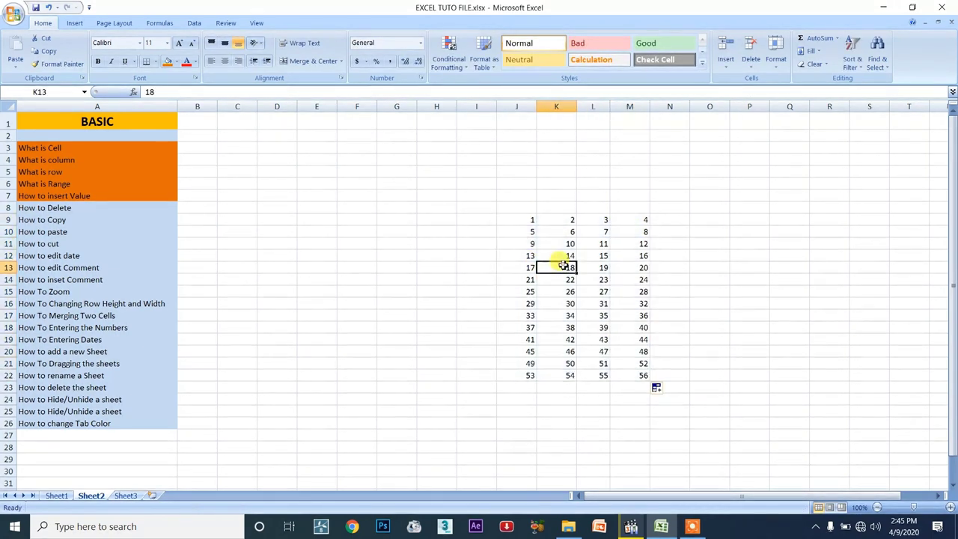
pyautogui.click(592, 292)
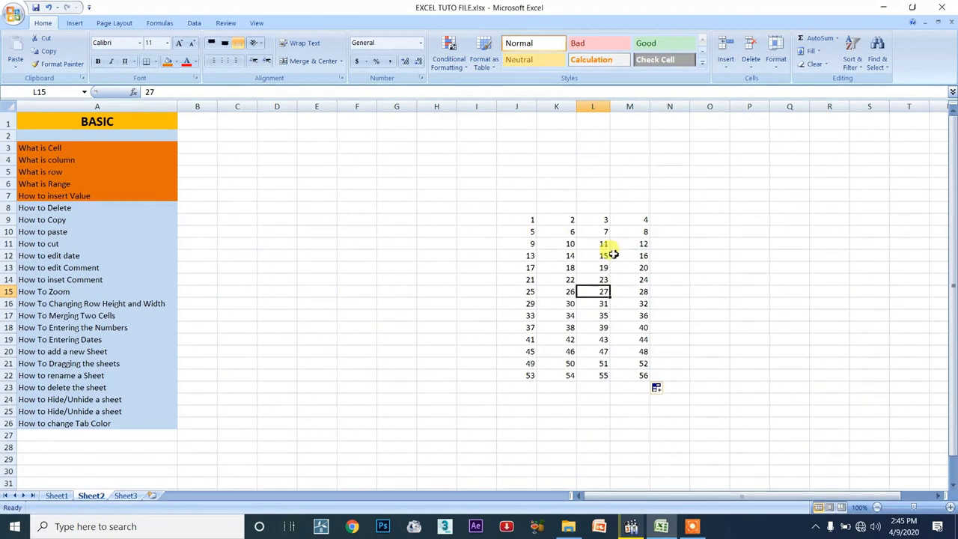
pyautogui.click(622, 337)
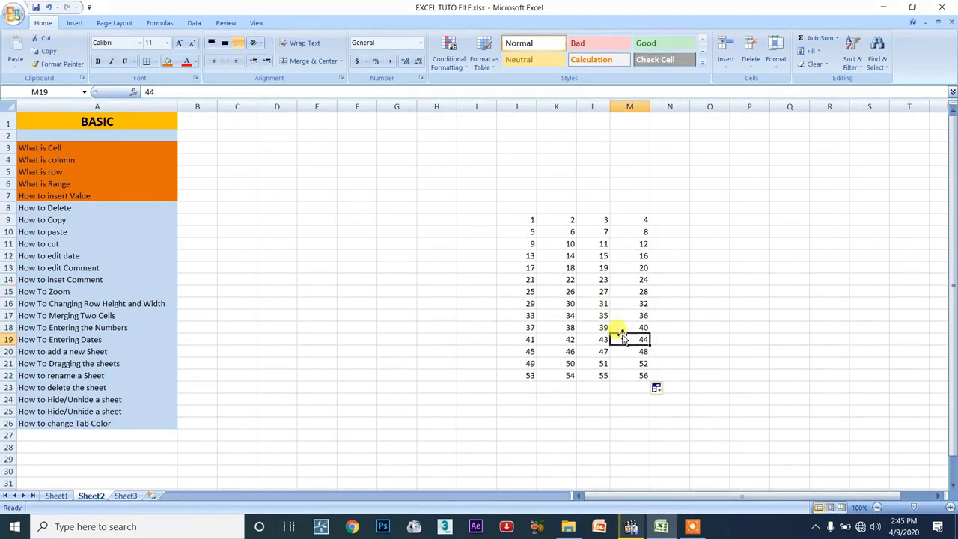
pyautogui.click(569, 306)
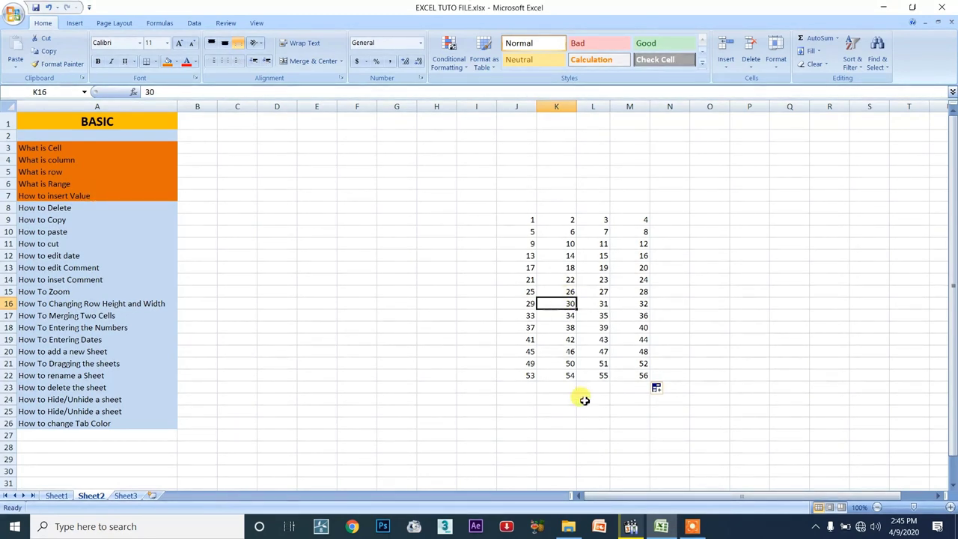
pyautogui.press('Delete')
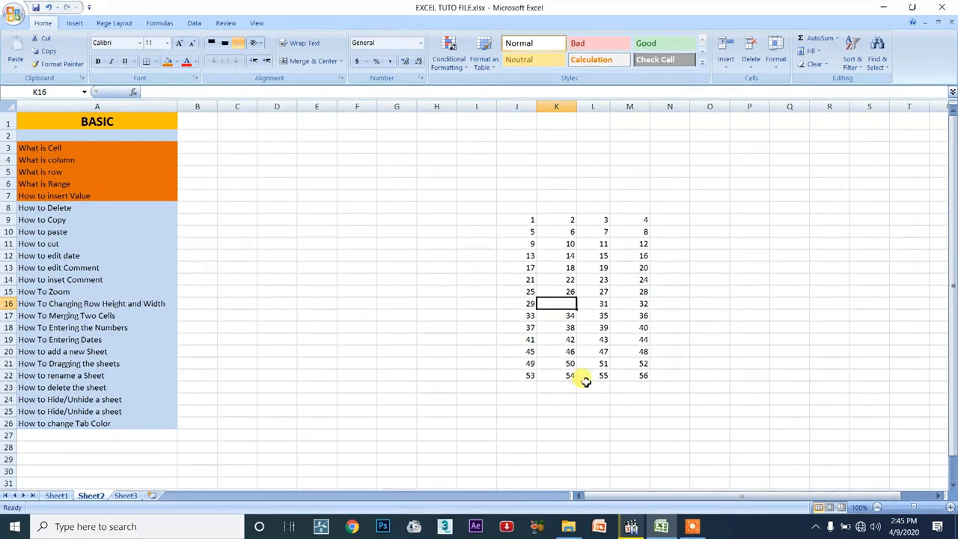
pyautogui.hotkey('ctrl', 'z')
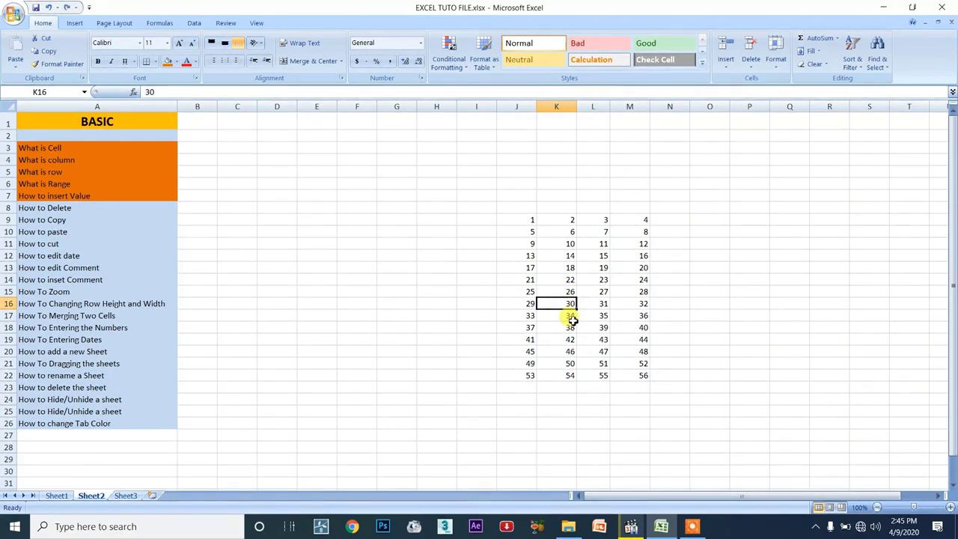
pyautogui.click(562, 303)
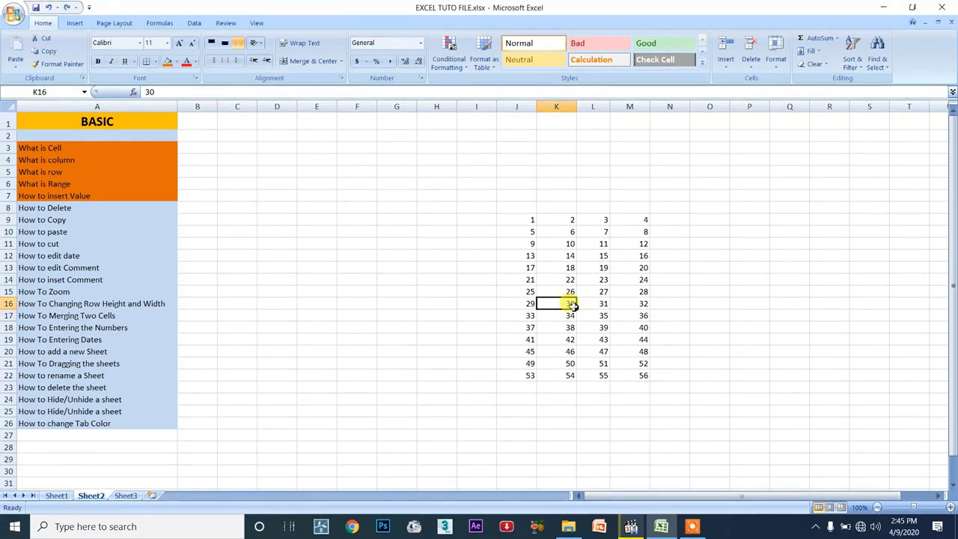
pyautogui.rightClick(568, 303)
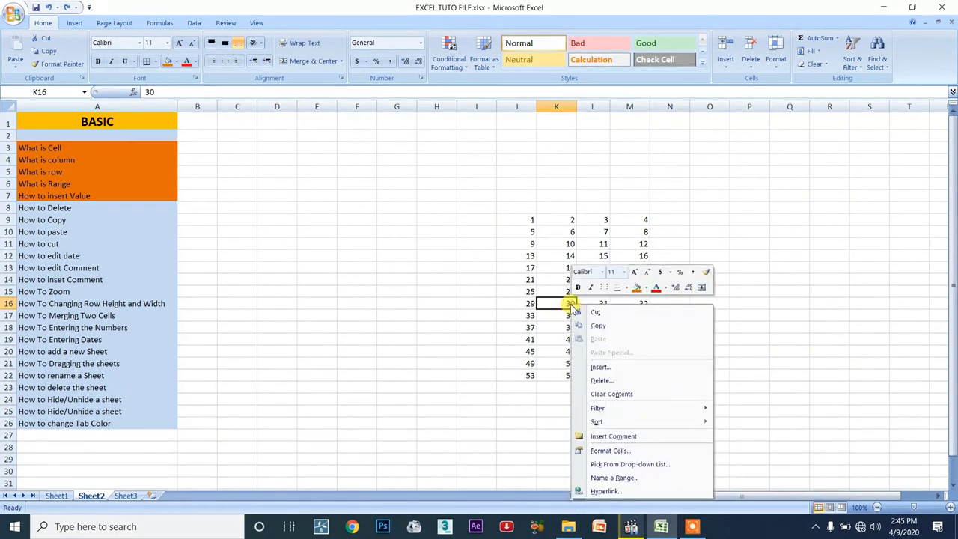
pyautogui.click(612, 381)
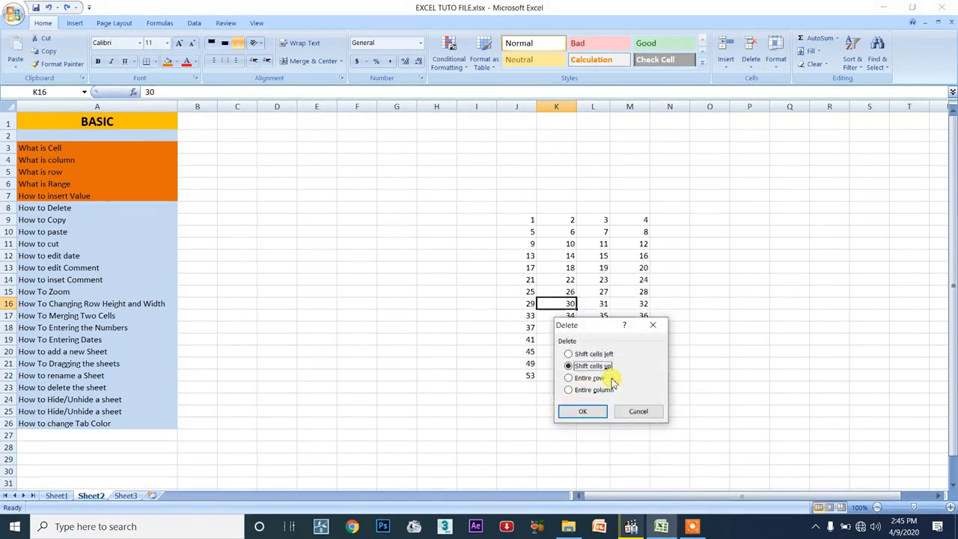
pyautogui.moveTo(602, 327); pyautogui.dragTo(778, 294)
pyautogui.click(835, 287)
pyautogui.rightClick(565, 303)
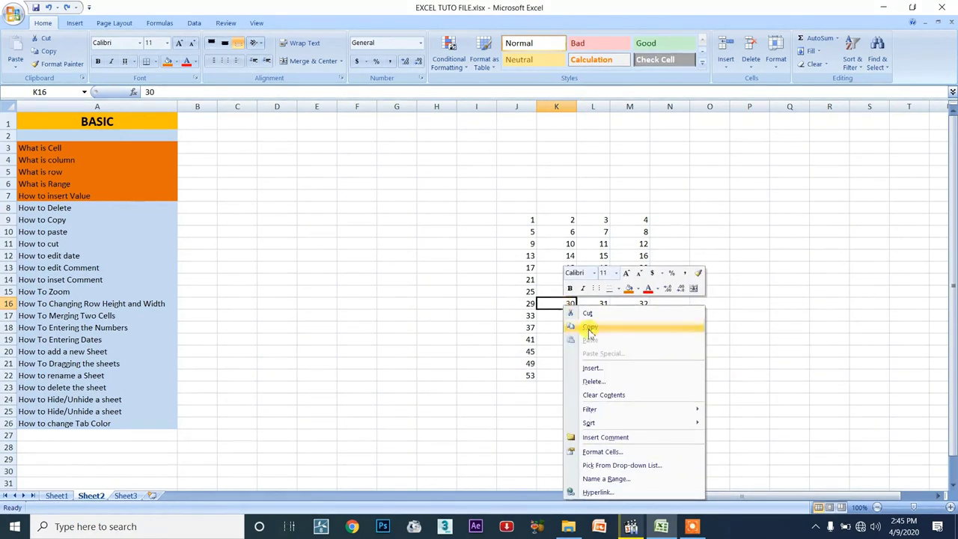
pyautogui.click(612, 382)
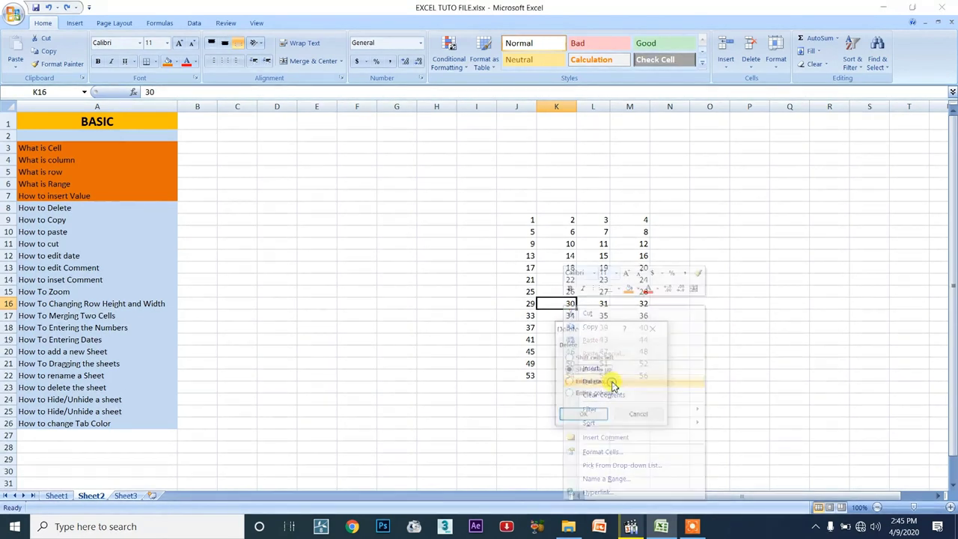
pyautogui.moveTo(620, 330); pyautogui.dragTo(762, 247)
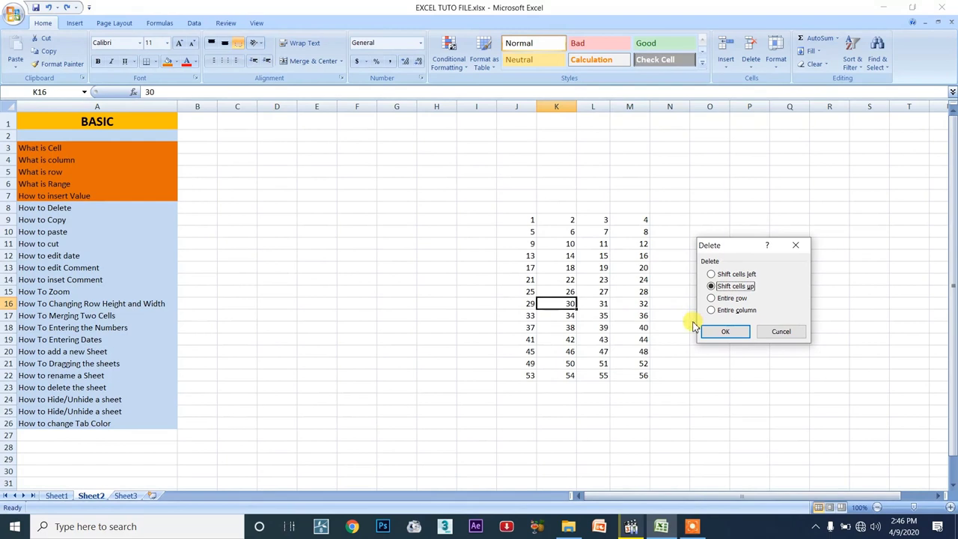
pyautogui.click(727, 274)
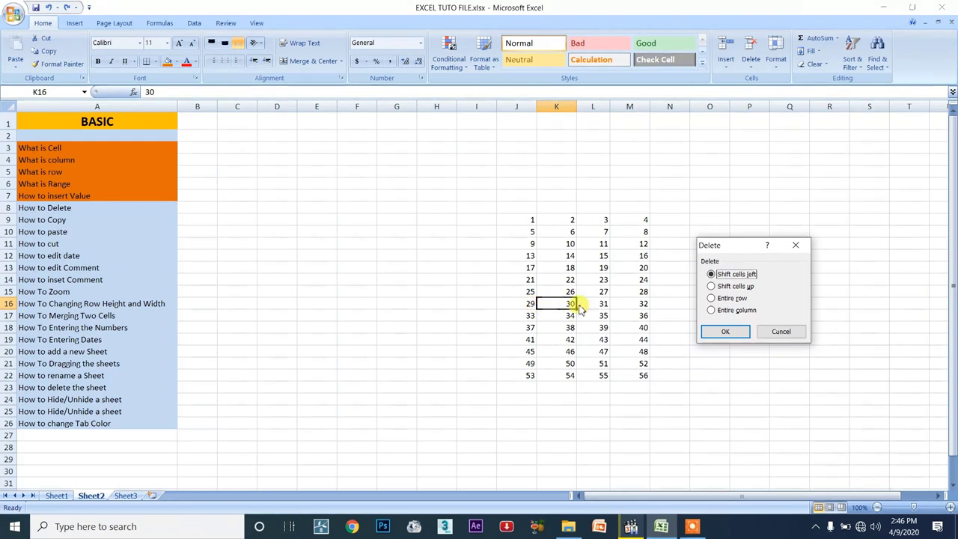
pyautogui.click(741, 331)
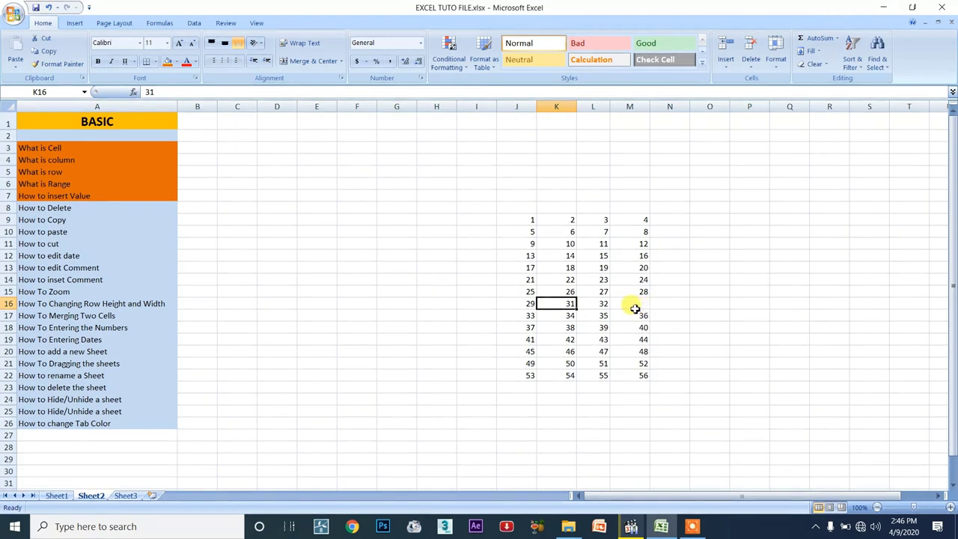
pyautogui.hotkey('ctrl', 'z')
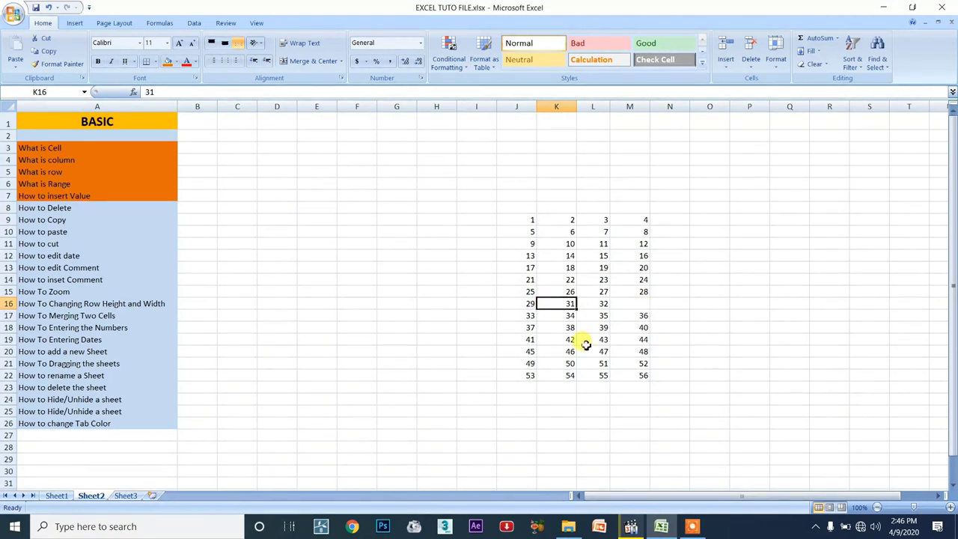
pyautogui.click(603, 307)
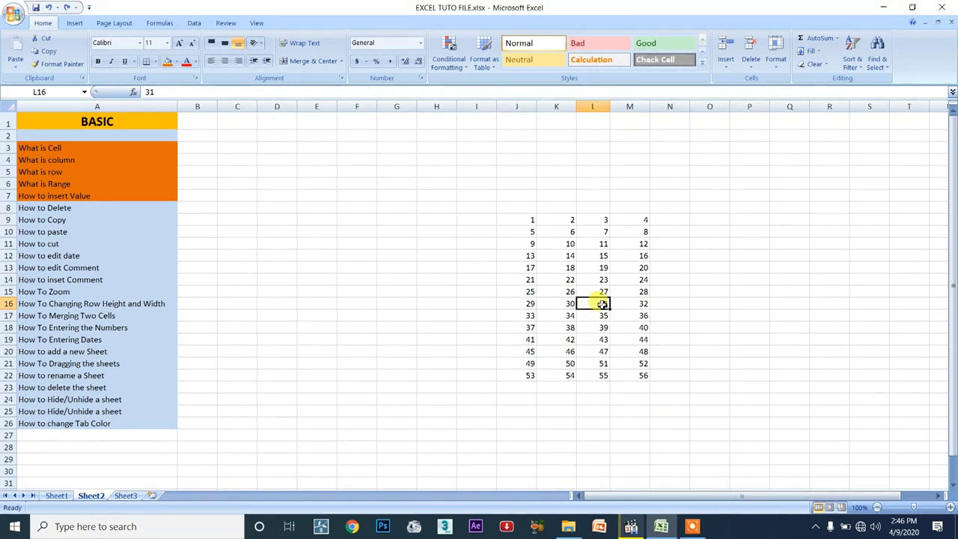
pyautogui.click(642, 307)
pyautogui.moveTo(603, 303); pyautogui.dragTo(628, 303)
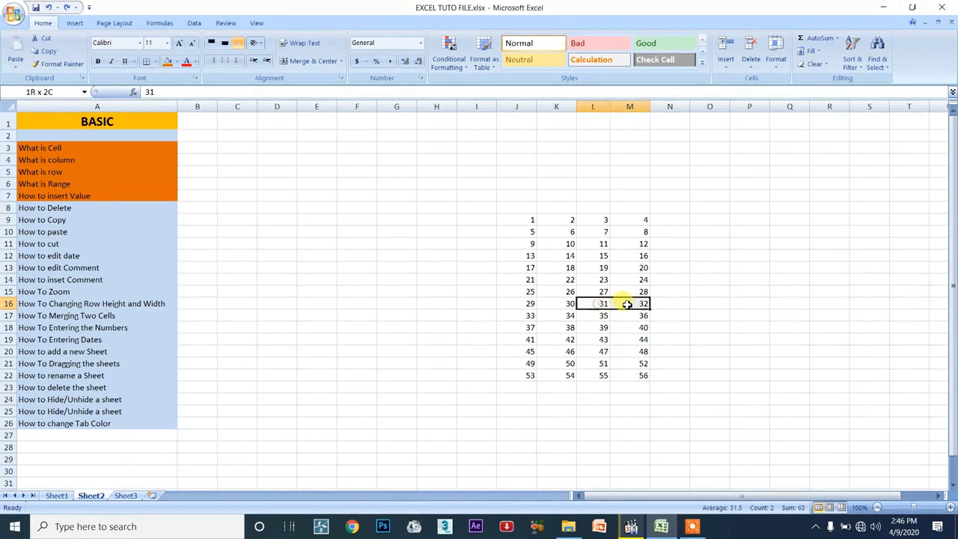
pyautogui.click(562, 304)
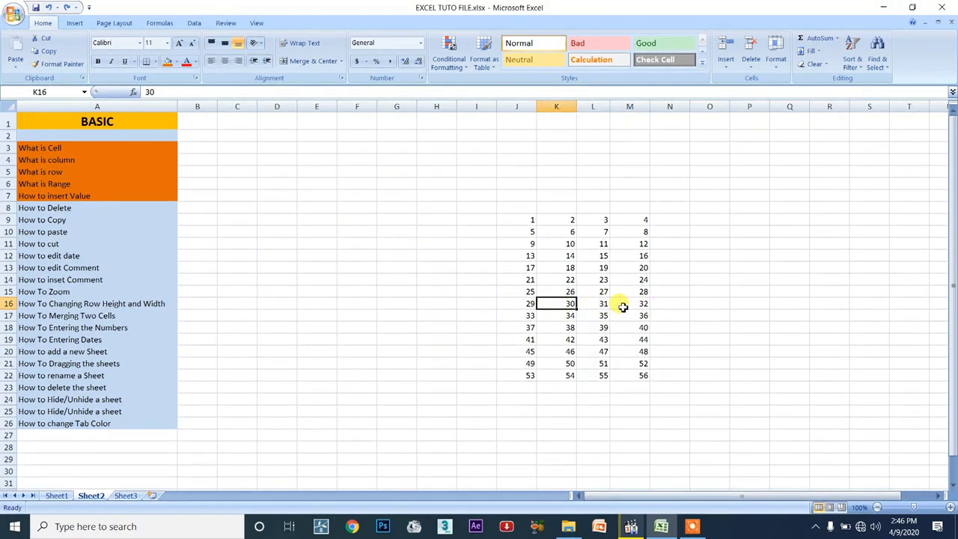
pyautogui.rightClick(549, 303)
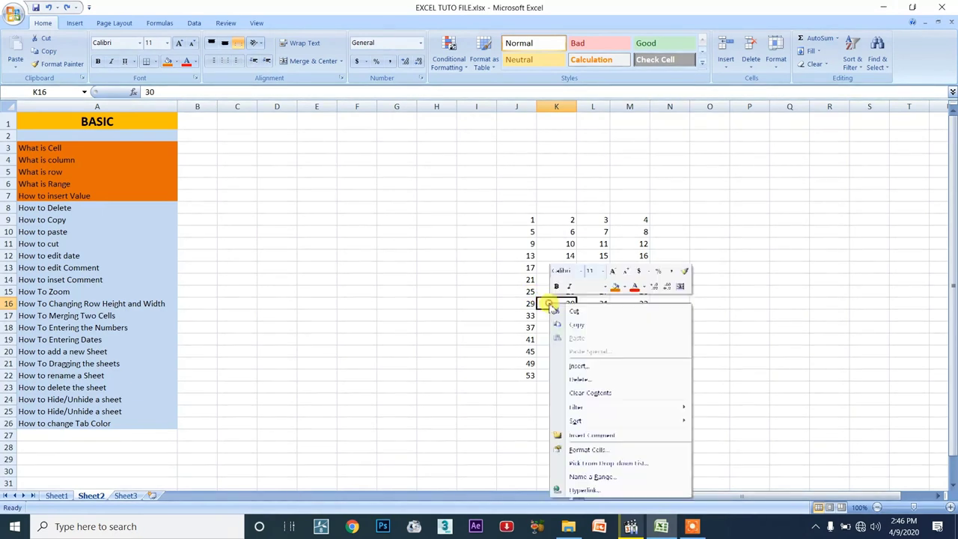
pyautogui.click(594, 386)
pyautogui.moveTo(582, 332); pyautogui.dragTo(785, 244)
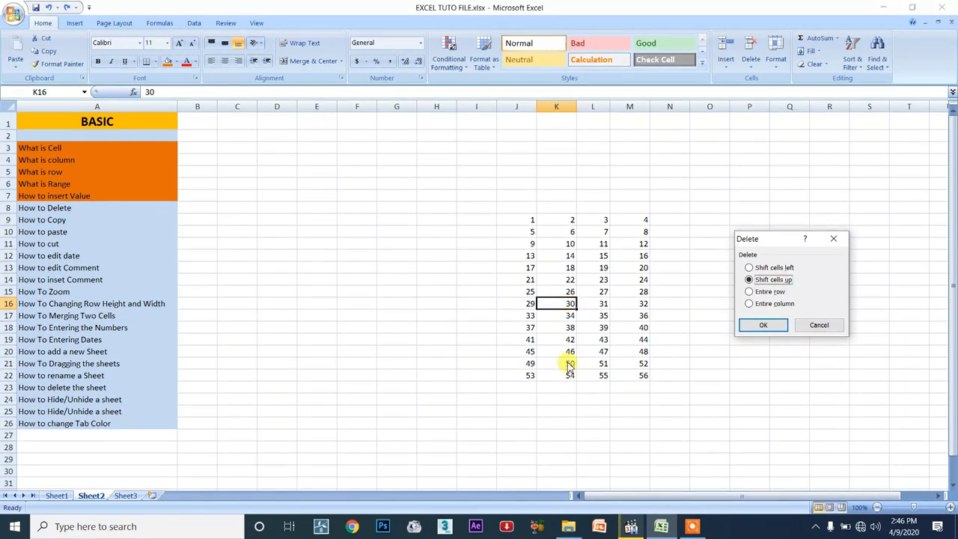
pyautogui.click(763, 324)
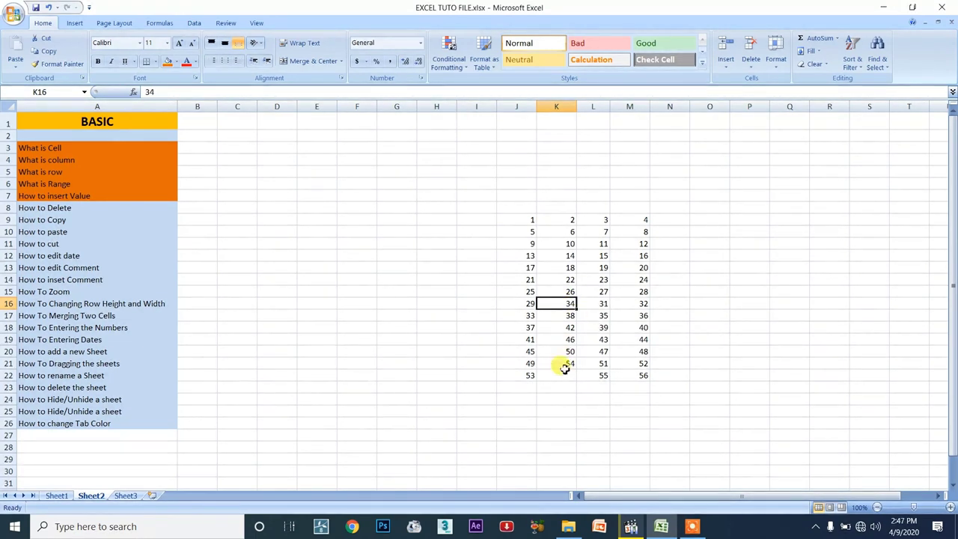
pyautogui.hotkey('ctrl', 'z')
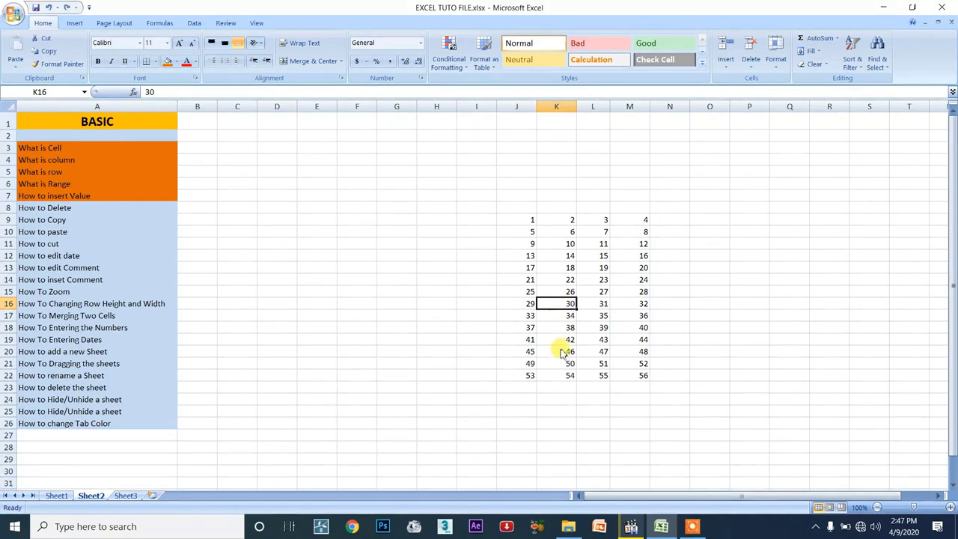
# Step: Delete entire row 16 from K16, then undo the deletion
pyautogui.rightClick(569, 303)
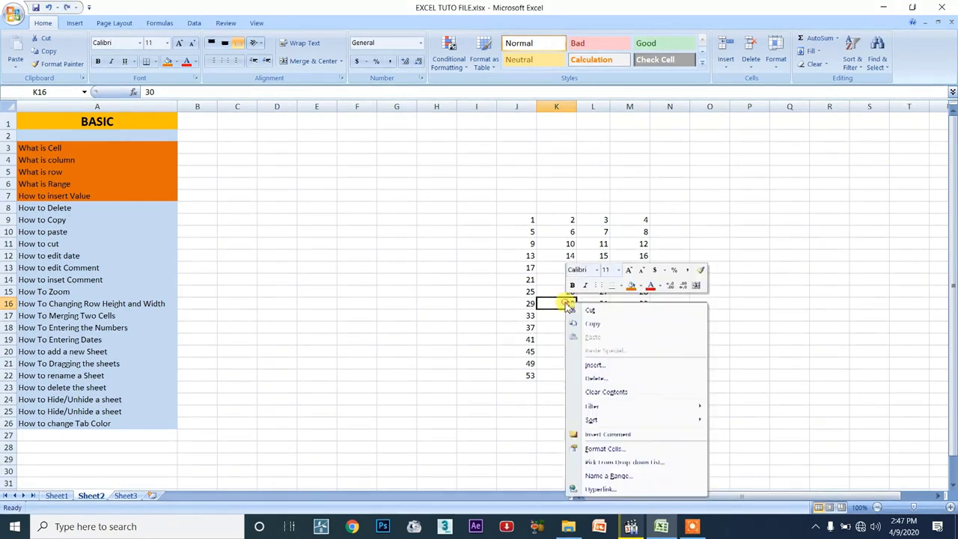
pyautogui.click(596, 378)
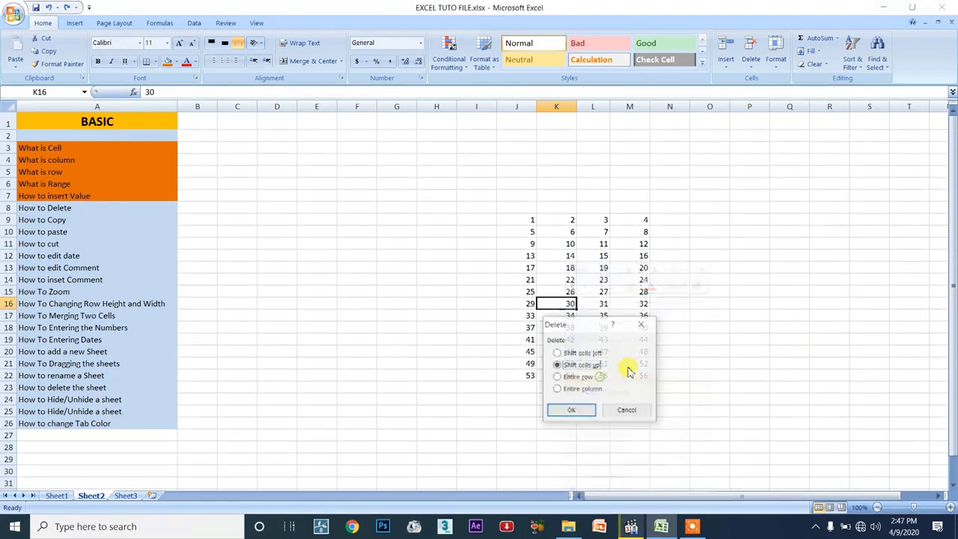
pyautogui.click(586, 377)
pyautogui.moveTo(598, 324); pyautogui.dragTo(786, 251)
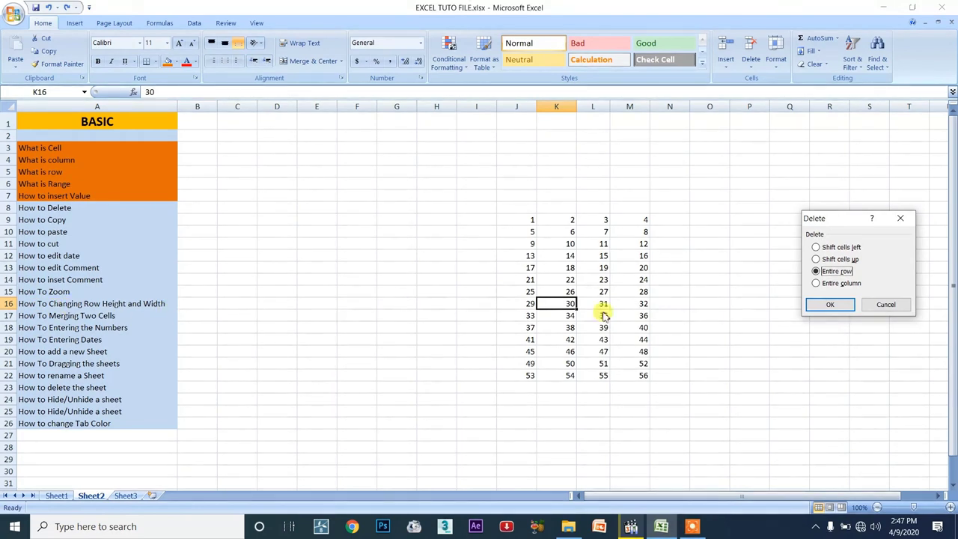
pyautogui.click(831, 304)
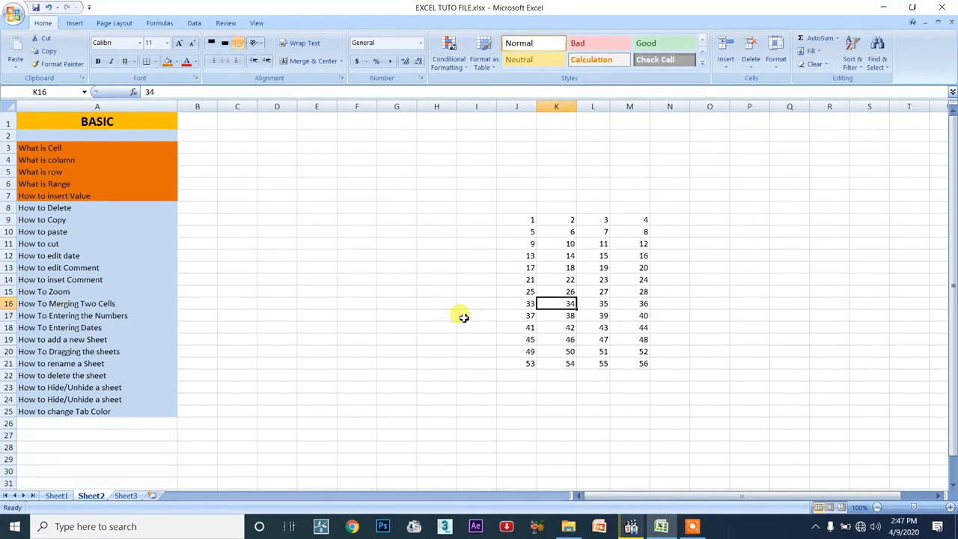
pyautogui.hotkey('ctrl', 'z')
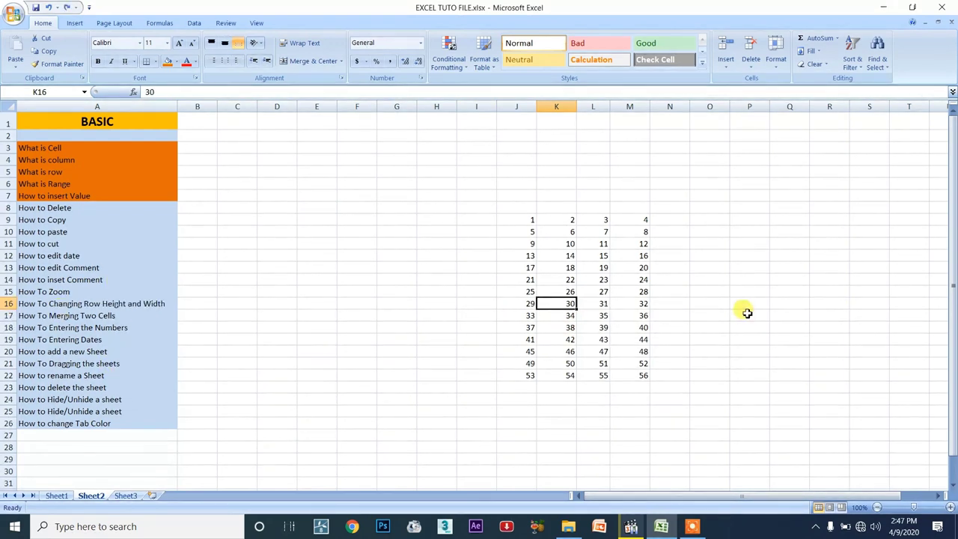
# Step: Delete entire column K from K16, then undo the deletion
pyautogui.rightClick(570, 307)
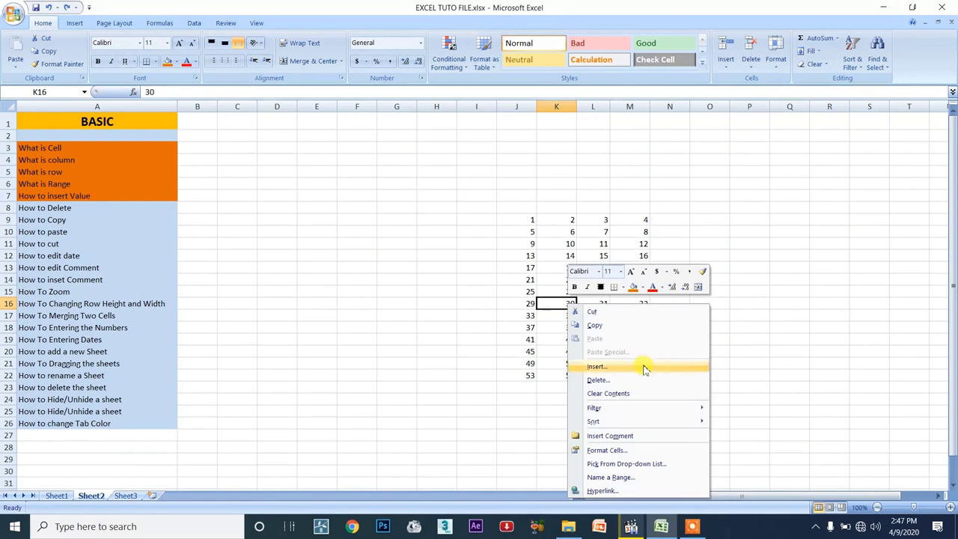
pyautogui.click(641, 382)
pyautogui.click(612, 391)
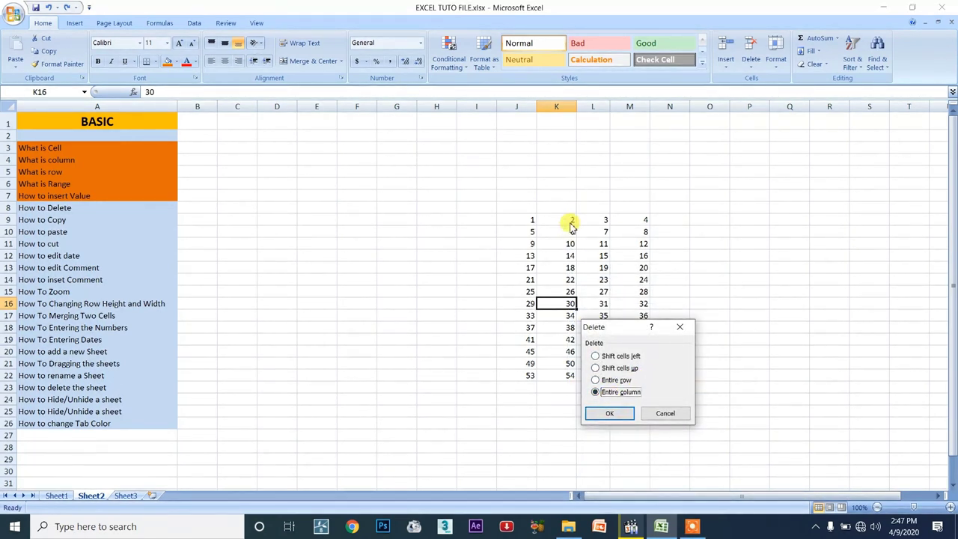
pyautogui.click(610, 414)
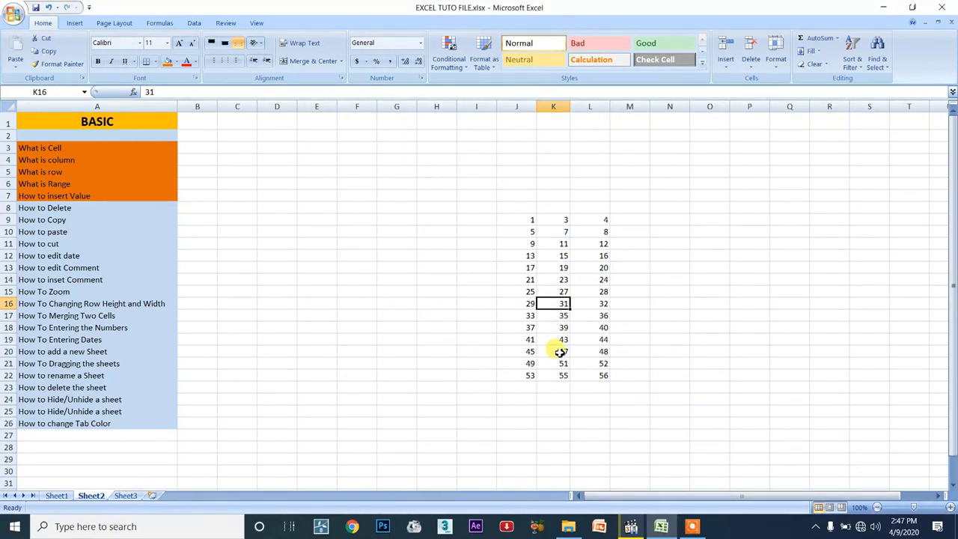
pyautogui.hotkey('ctrl', 'z')
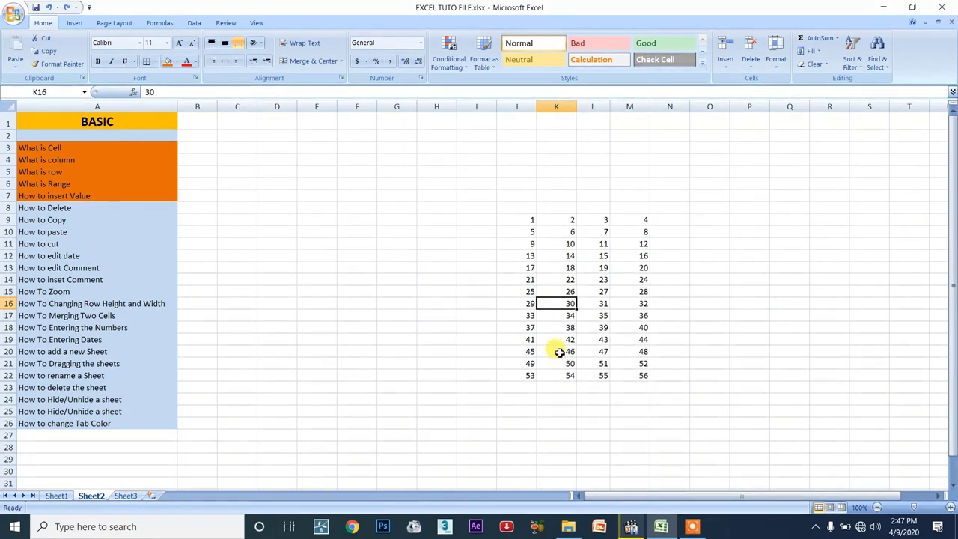
# Step: Apply orange fill to How to Delete in A8
pyautogui.click(62, 211)
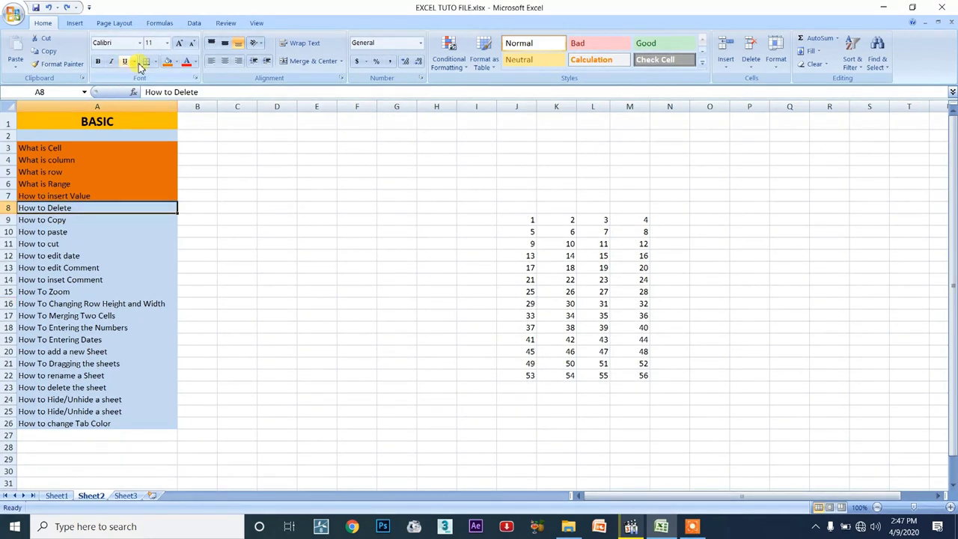
pyautogui.click(170, 64)
pyautogui.click(86, 230)
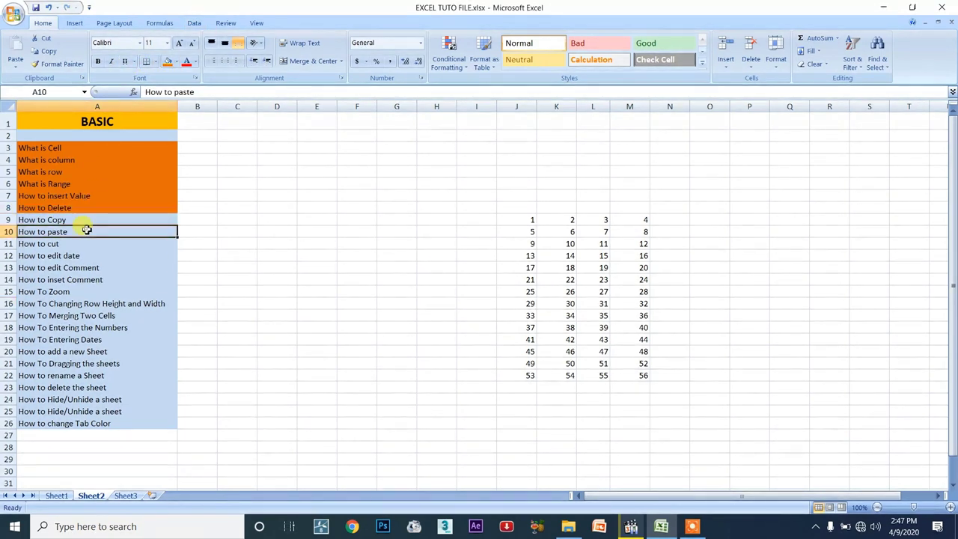
pyautogui.click(87, 222)
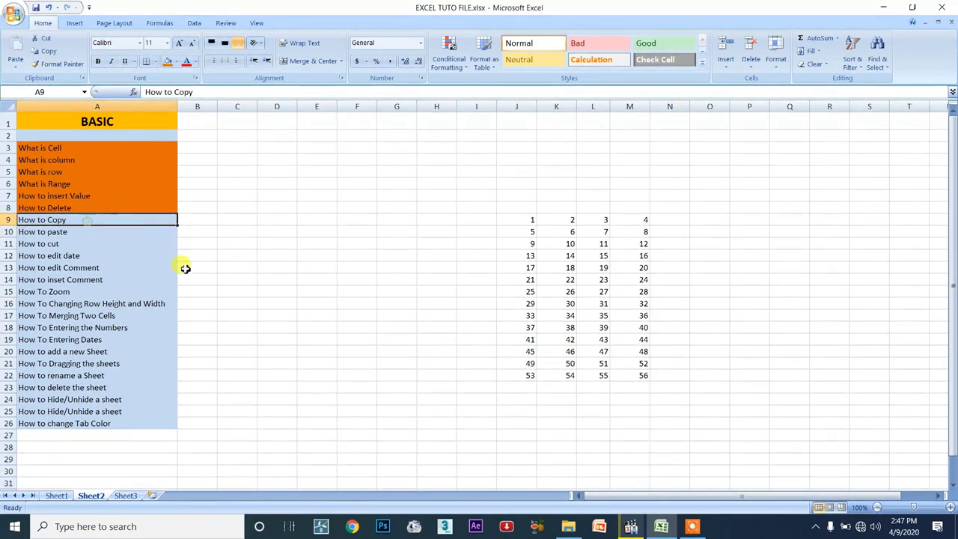
pyautogui.click(570, 257)
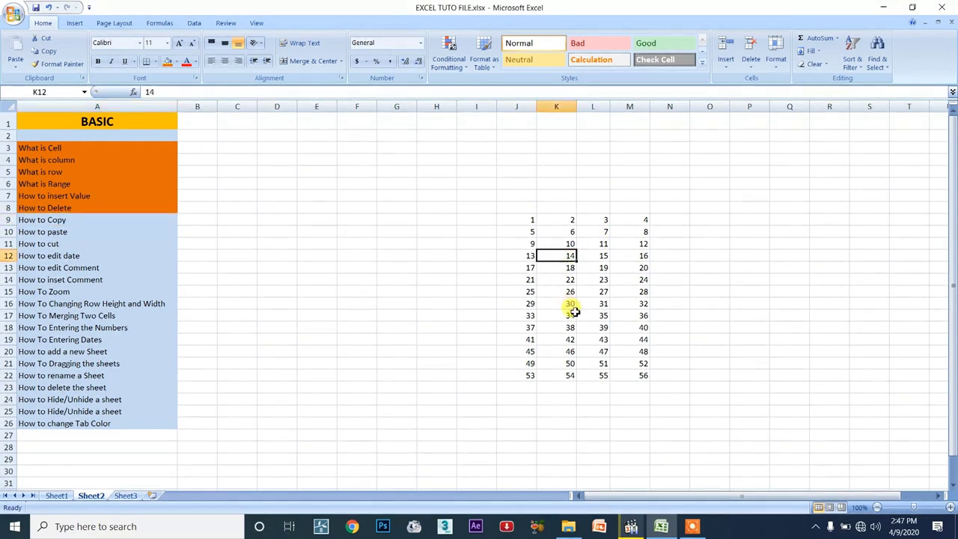
# Step: Copy the 14 from K12 and paste it into Q12
pyautogui.rightClick(563, 254)
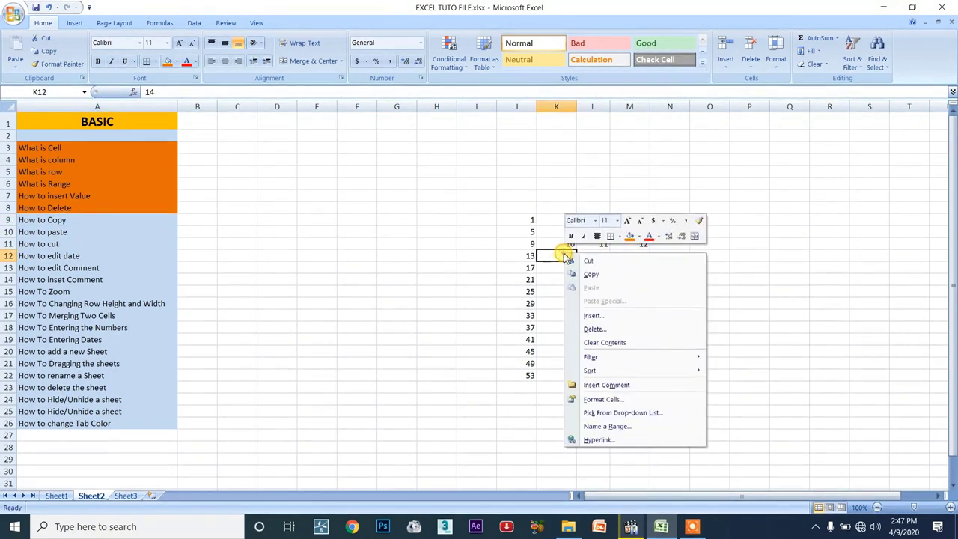
pyautogui.click(591, 276)
pyautogui.click(789, 256)
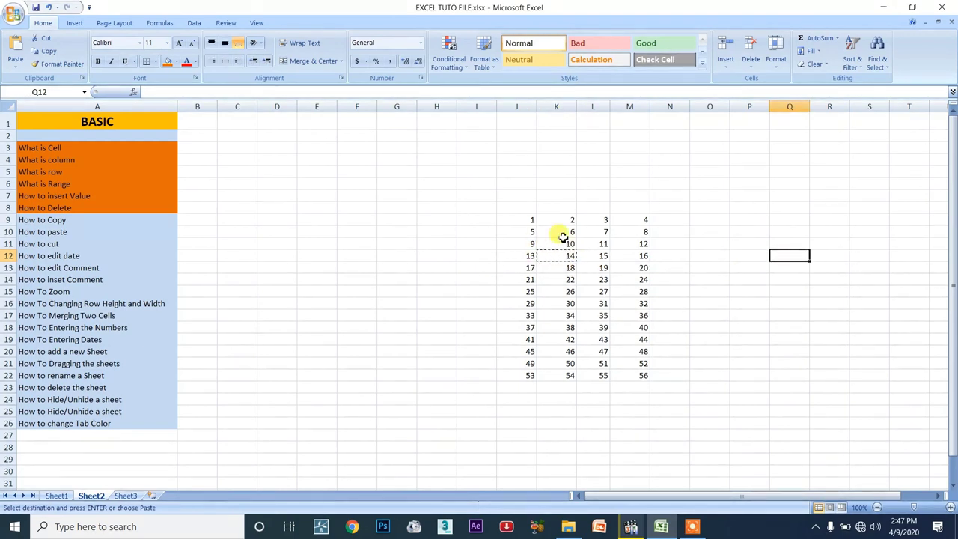
pyautogui.rightClick(797, 256)
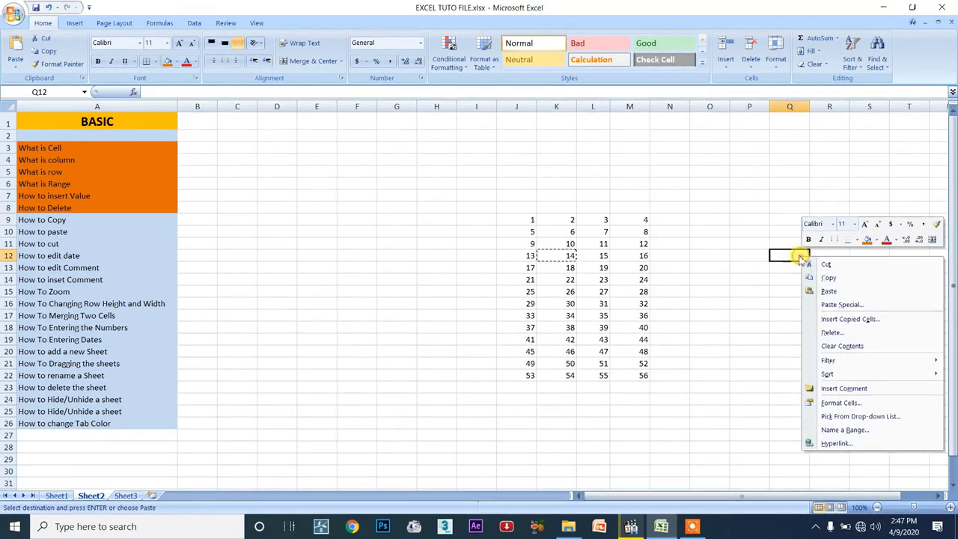
pyautogui.click(825, 291)
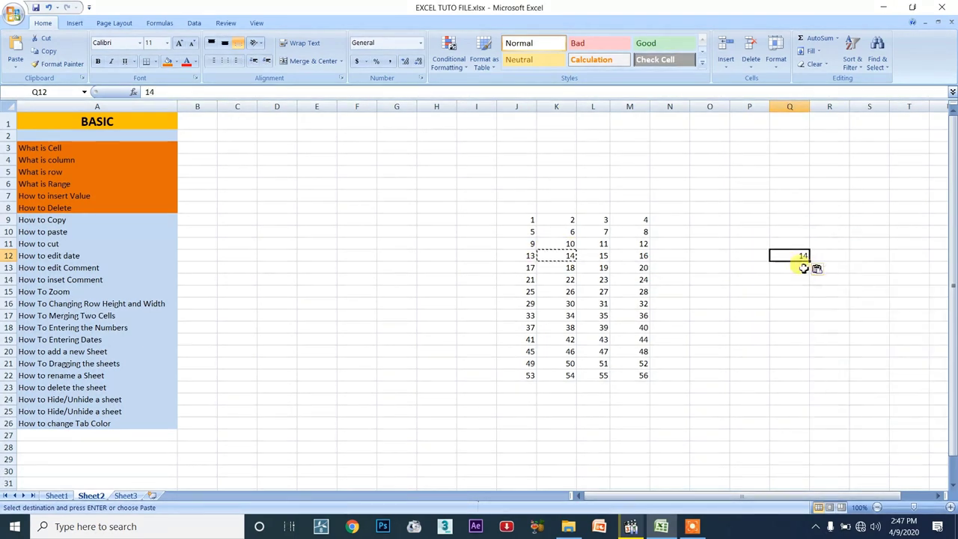
# Step: Copy the K14:L18 block and paste it into Q20:R24
pyautogui.click(571, 279)
pyautogui.moveTo(570, 279); pyautogui.dragTo(605, 327)
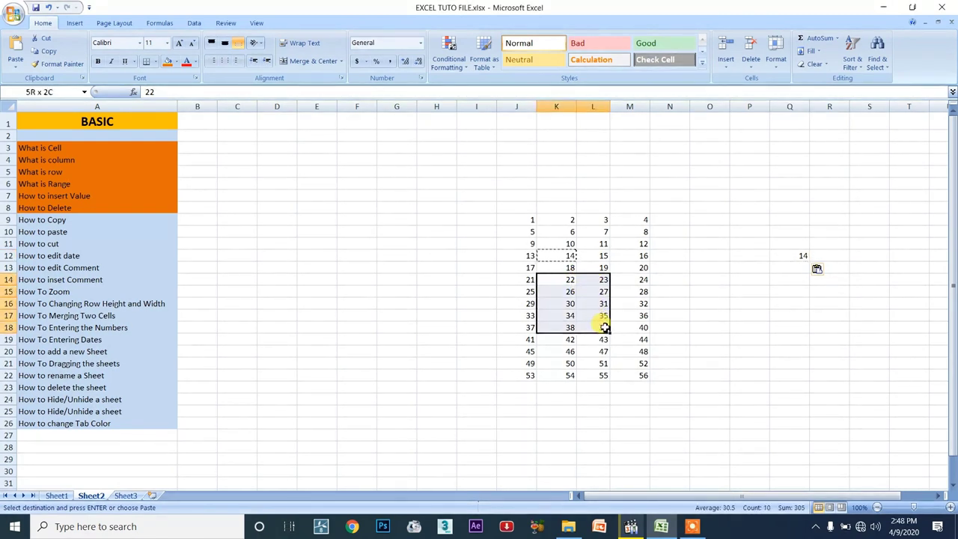
pyautogui.rightClick(602, 327)
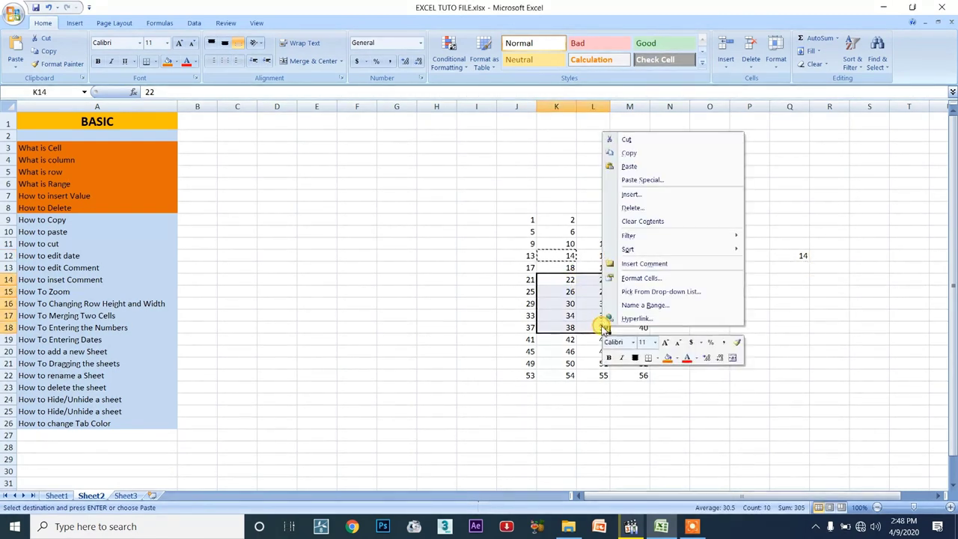
pyautogui.click(656, 154)
pyautogui.rightClick(800, 348)
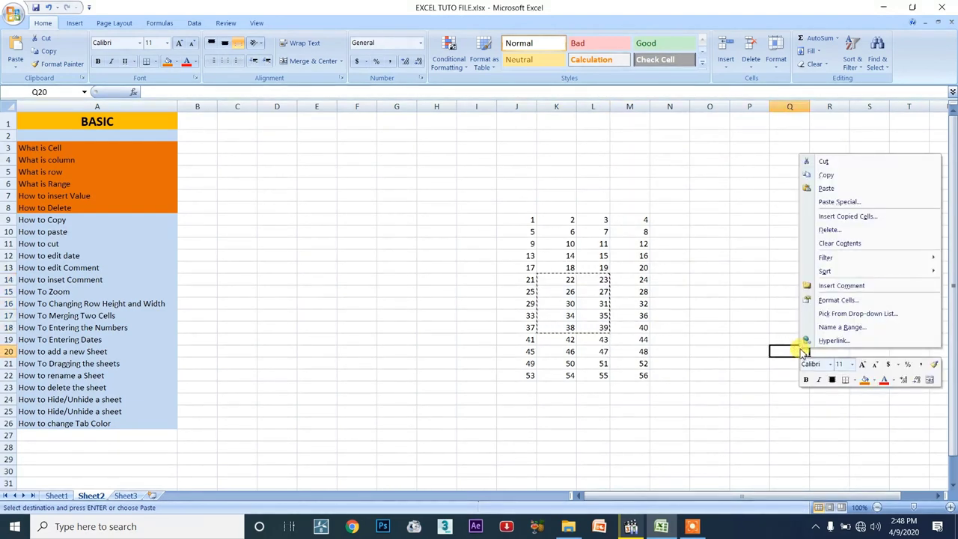
pyautogui.click(825, 187)
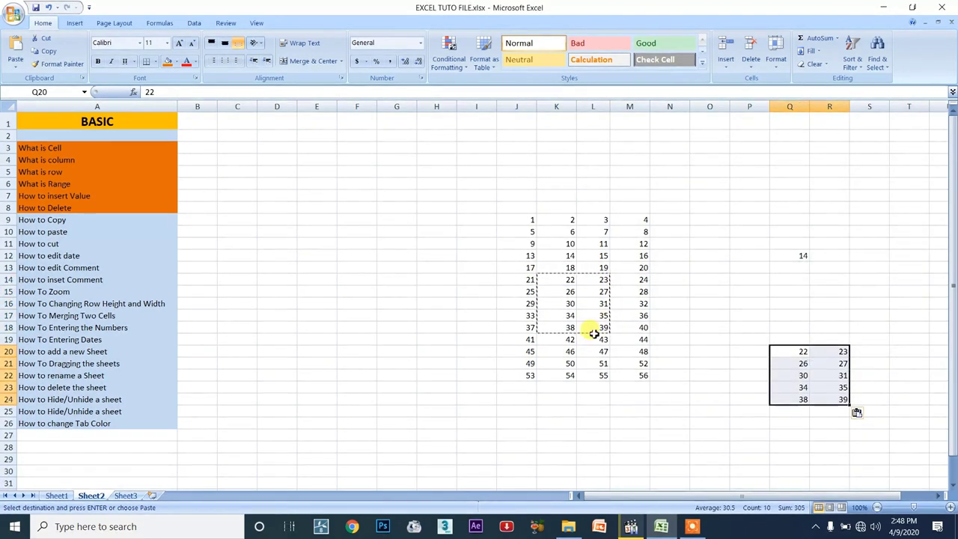
# Step: Paste the copied block again at R4 and D7, then end the copy
pyautogui.click(827, 159)
pyautogui.rightClick(834, 160)
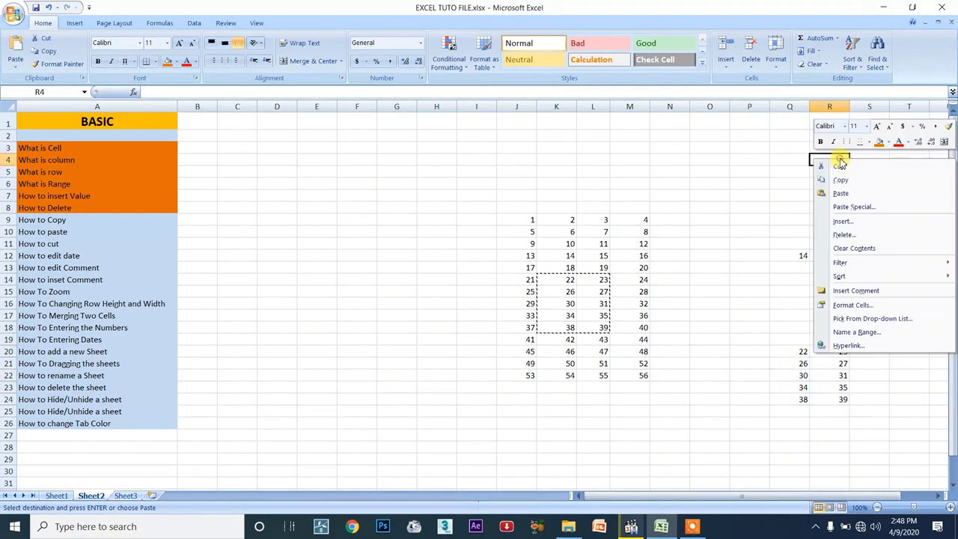
pyautogui.click(840, 194)
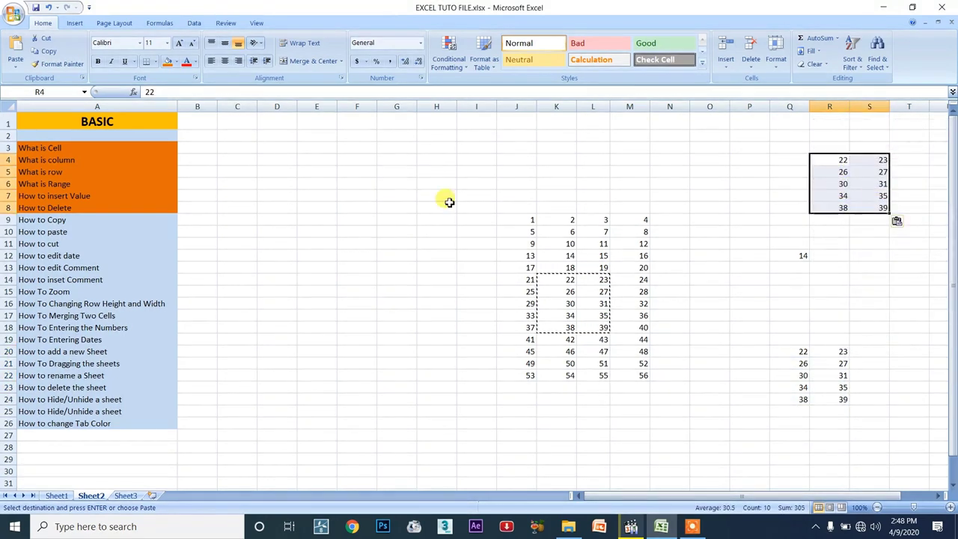
pyautogui.rightClick(282, 195)
pyautogui.click(305, 229)
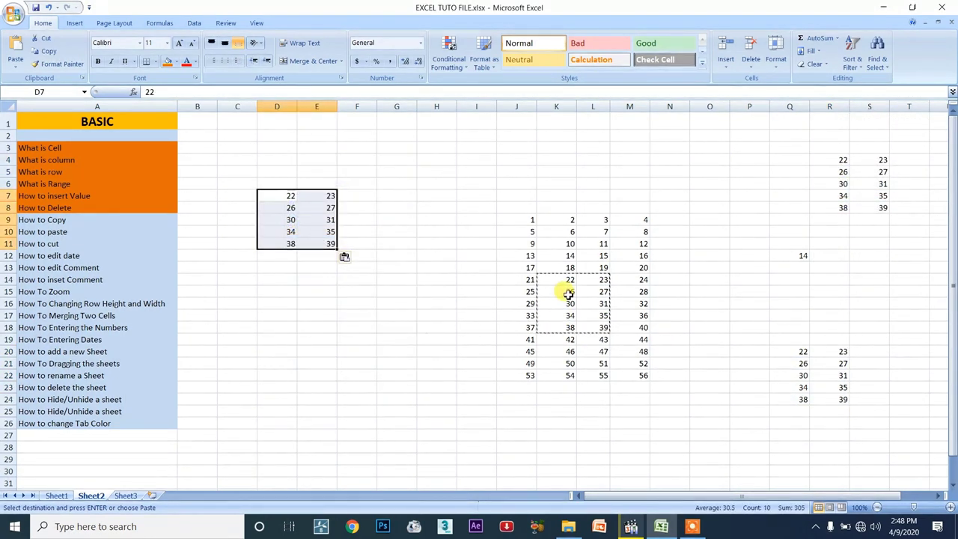
pyautogui.press('Escape')
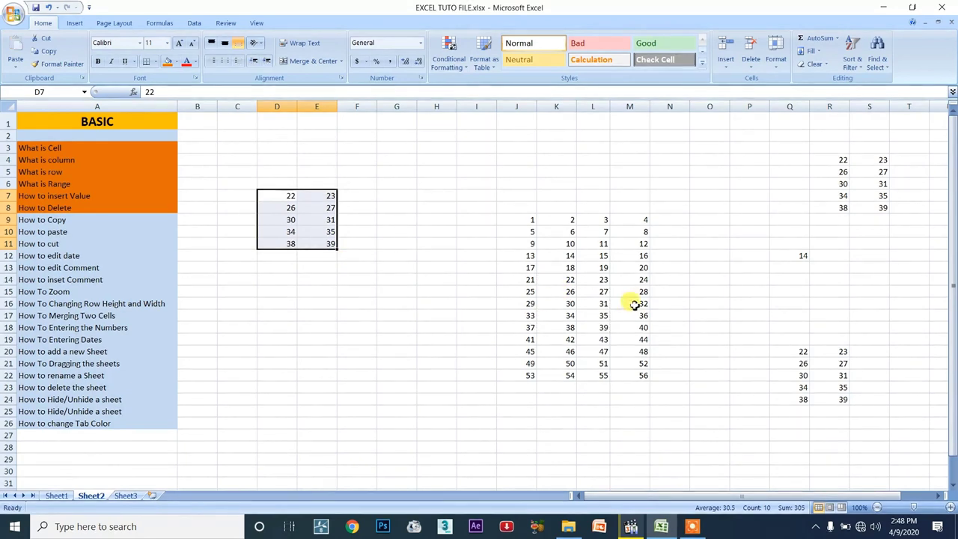
# Step: Undo the recent pastes while keeping A8's orange fill
pyautogui.hotkey('ctrl', 'z')
pyautogui.hotkey('ctrl', 'z')
pyautogui.hotkey('ctrl', 'z')
pyautogui.hotkey('ctrl', 'z')
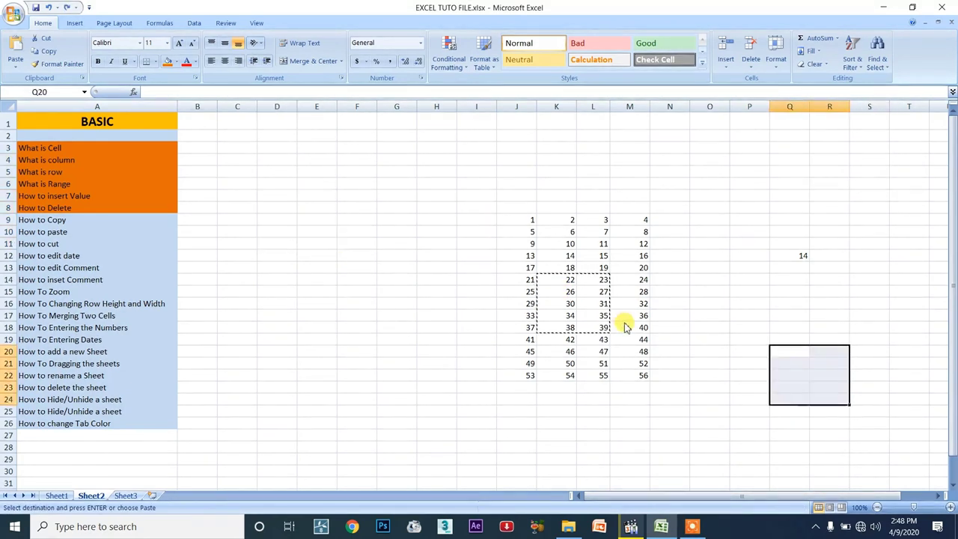
pyautogui.hotkey('ctrl', 'z')
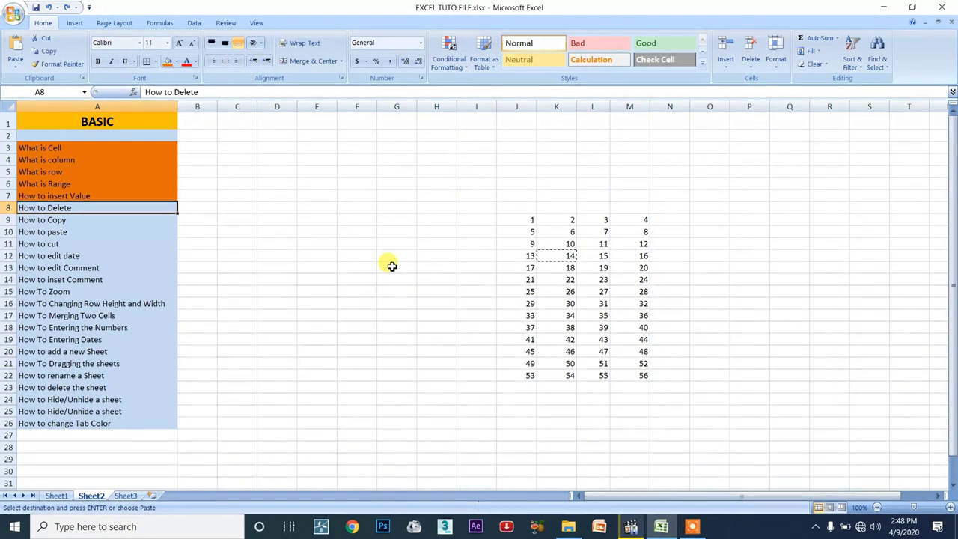
pyautogui.hotkey('ctrl', 'y')
pyautogui.click(591, 300)
pyautogui.click(570, 258)
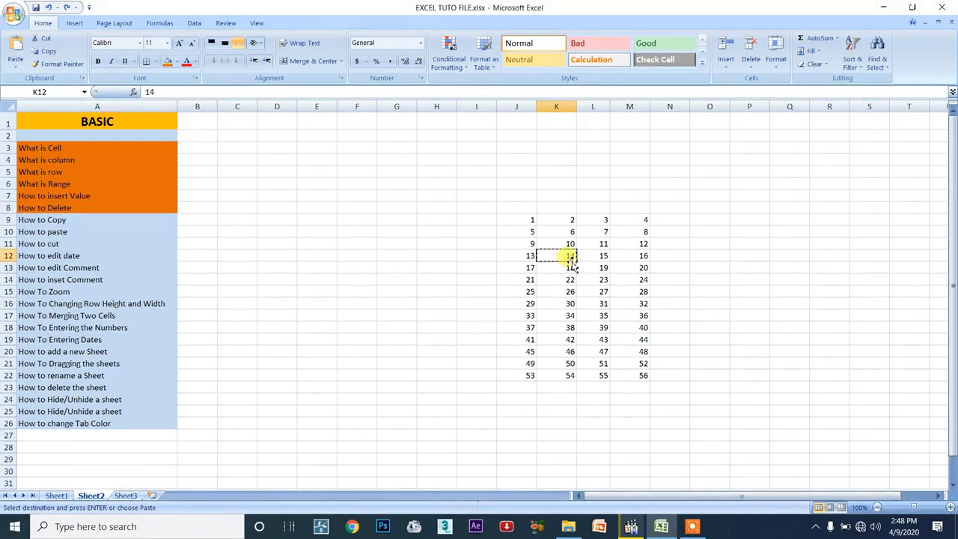
pyautogui.press('Escape')
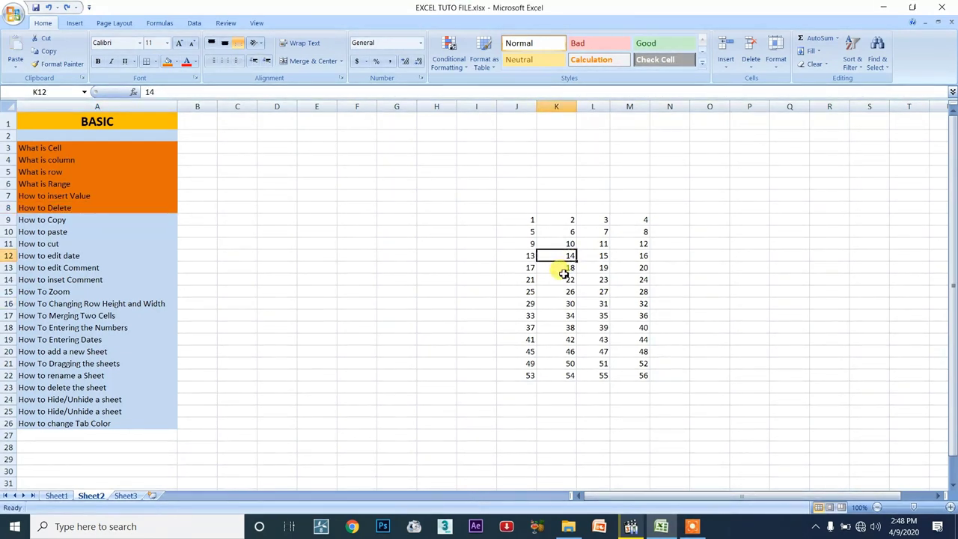
# Step: Cut the 10 from K11 and paste it into P12
pyautogui.click(565, 277)
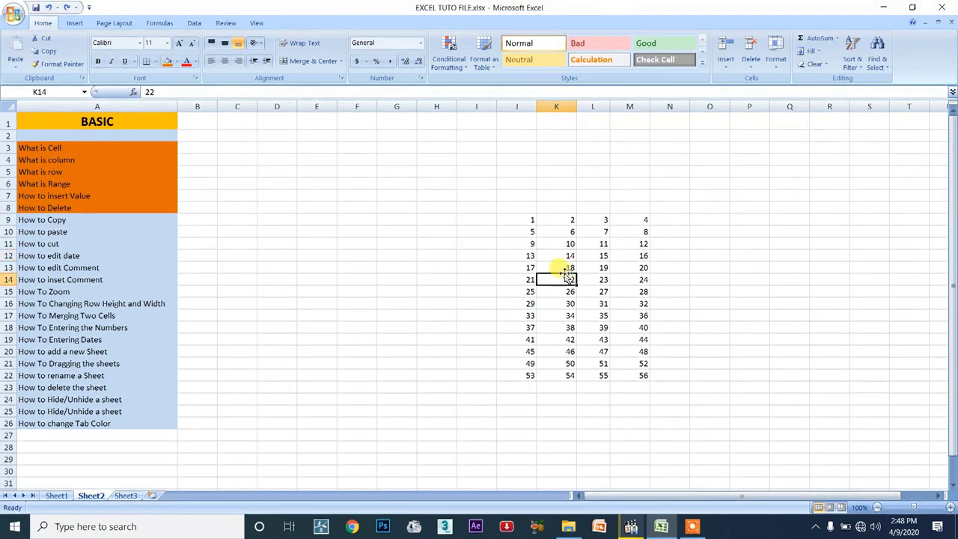
pyautogui.rightClick(562, 279)
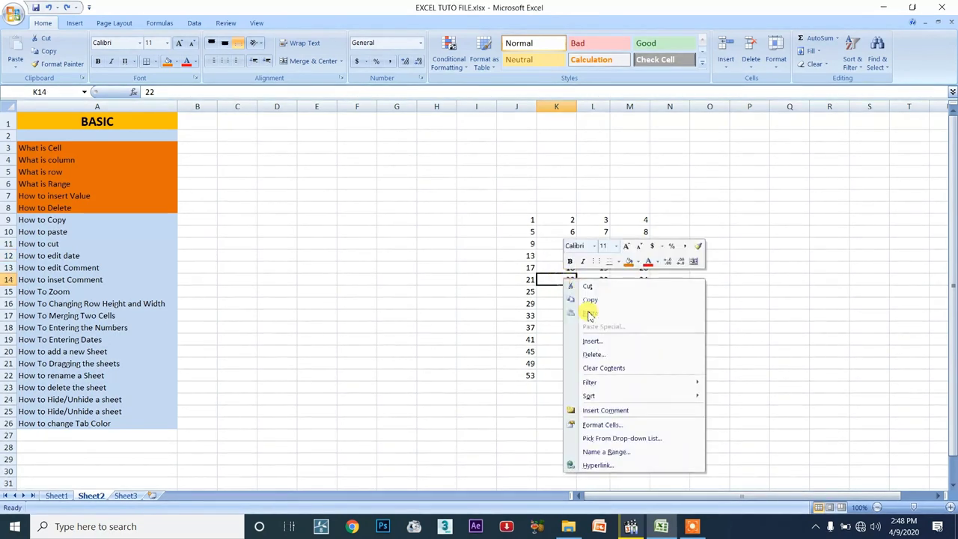
pyautogui.click(552, 278)
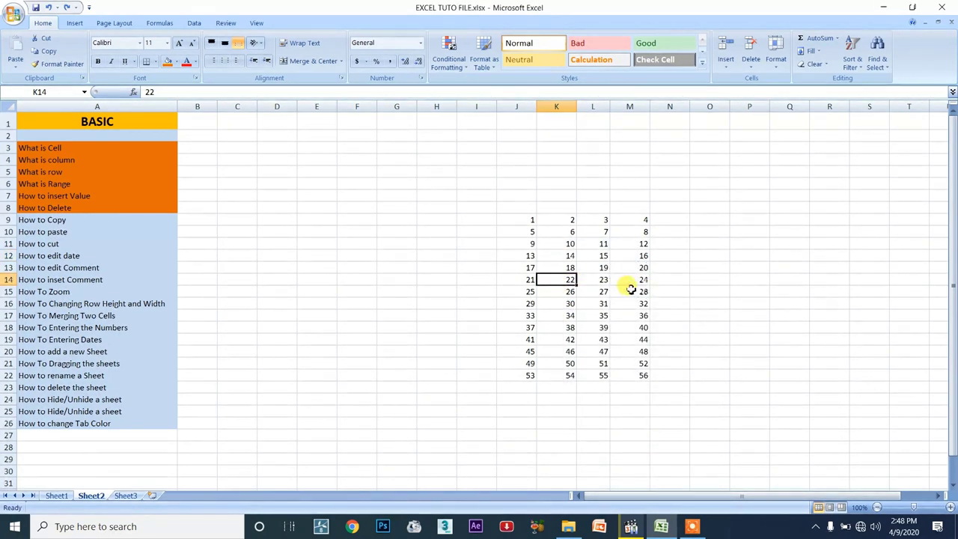
pyautogui.click(598, 281)
pyautogui.click(577, 243)
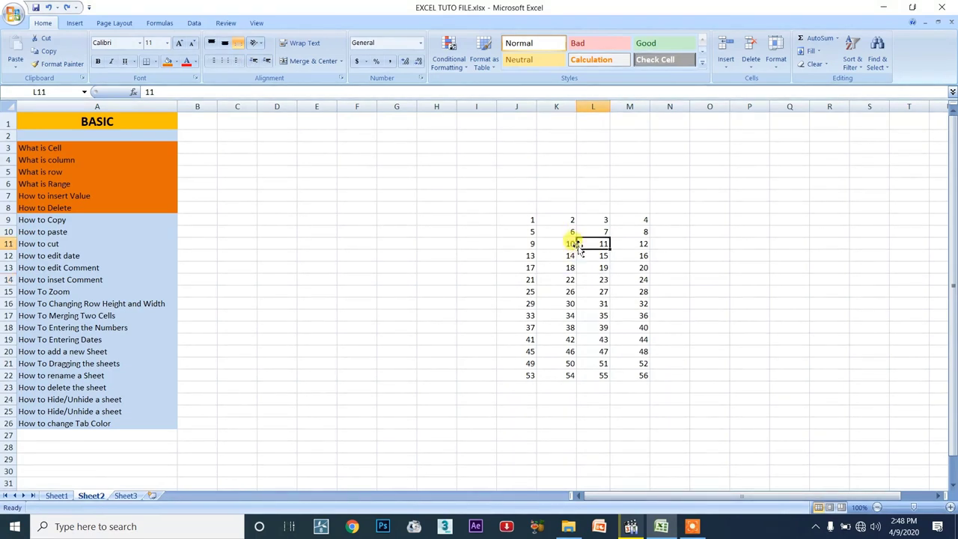
pyautogui.click(570, 244)
pyautogui.hotkey('ctrl', 'x')
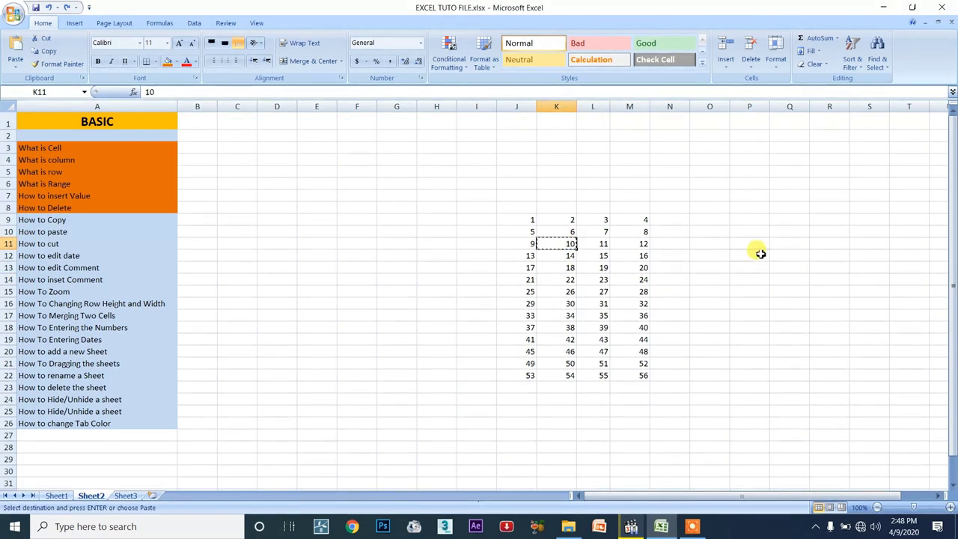
pyautogui.click(759, 253)
pyautogui.hotkey('ctrl', 'v')
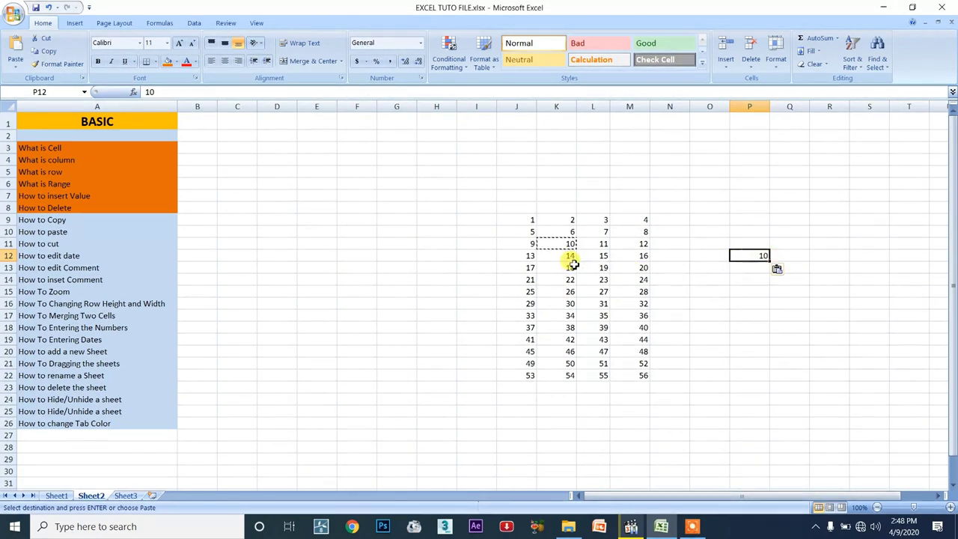
# Step: Paste the L11:L19 values 11–43 into Q19:Q27
pyautogui.moveTo(591, 243); pyautogui.dragTo(606, 341)
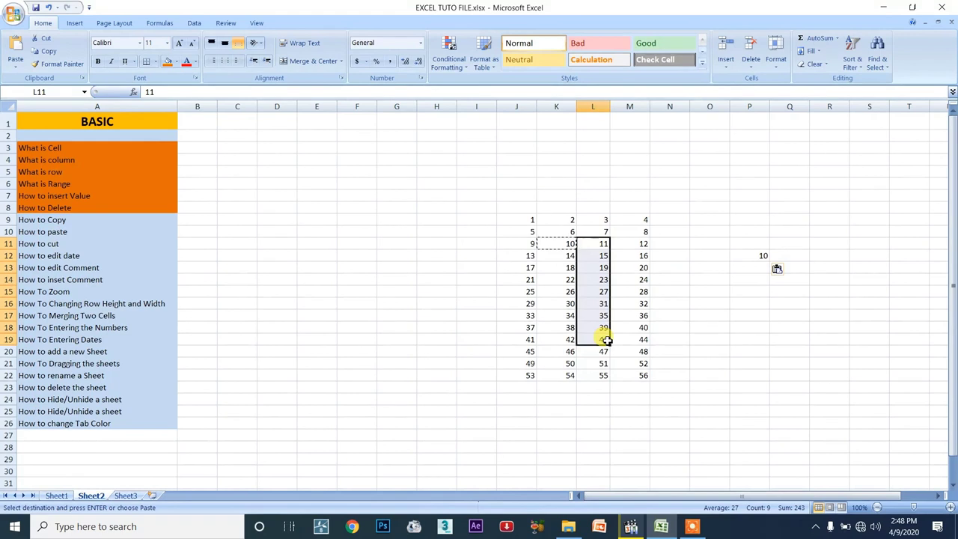
pyautogui.click(785, 338)
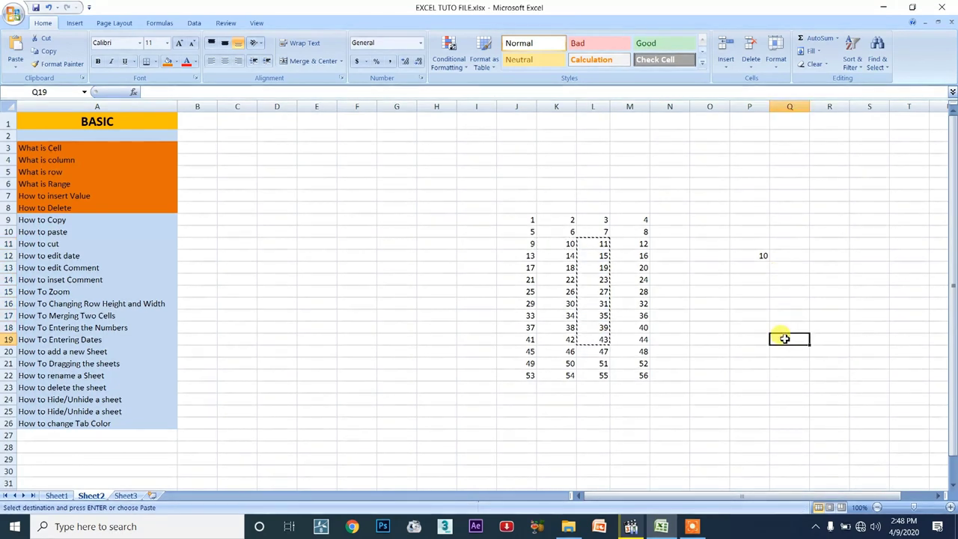
pyautogui.hotkey('ctrl', 'v')
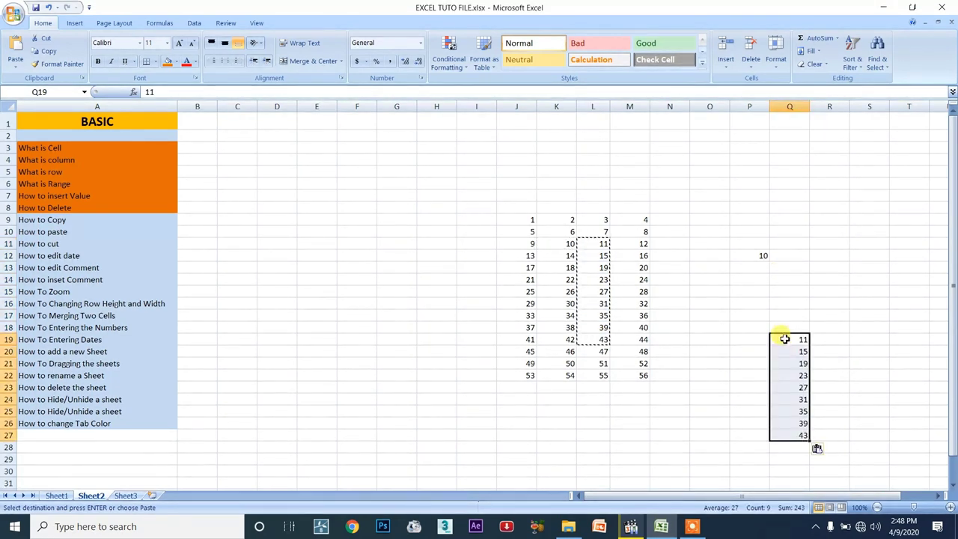
pyautogui.click(823, 449)
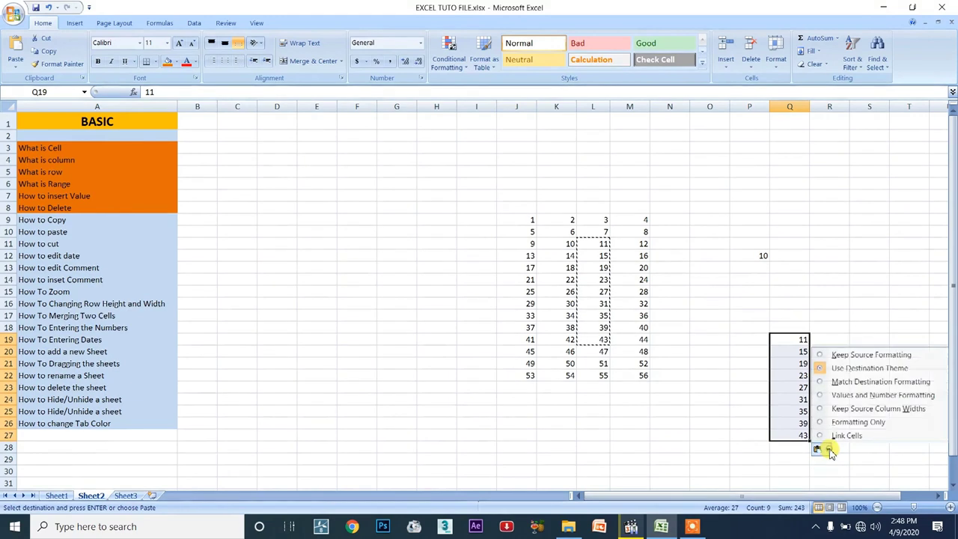
pyautogui.click(719, 374)
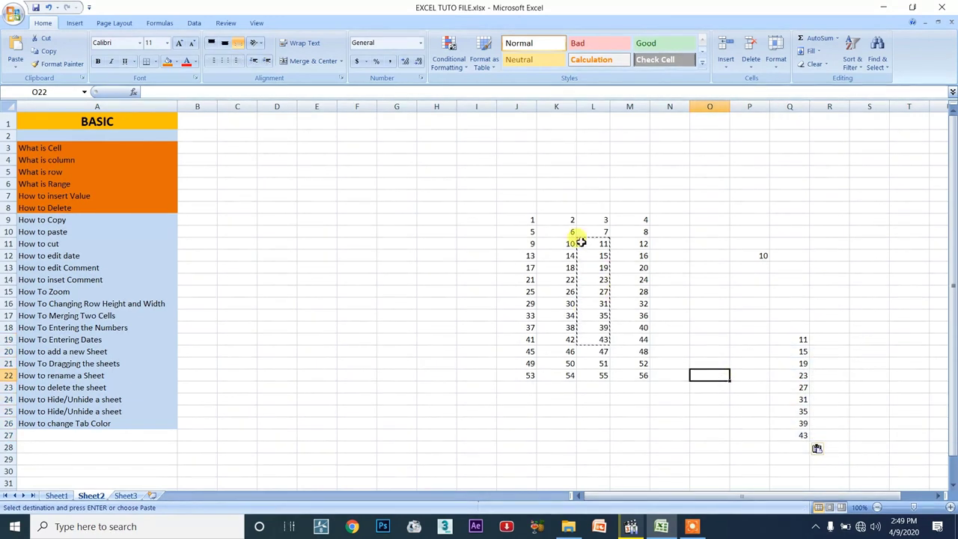
# Step: Copy J9:M22 to R4, dismiss the clipboard error, and undo the extra pastes
pyautogui.moveTo(516, 220); pyautogui.dragTo(634, 374)
pyautogui.hotkey('ctrl', 'c')
pyautogui.click(829, 156)
pyautogui.hotkey('ctrl', 'v')
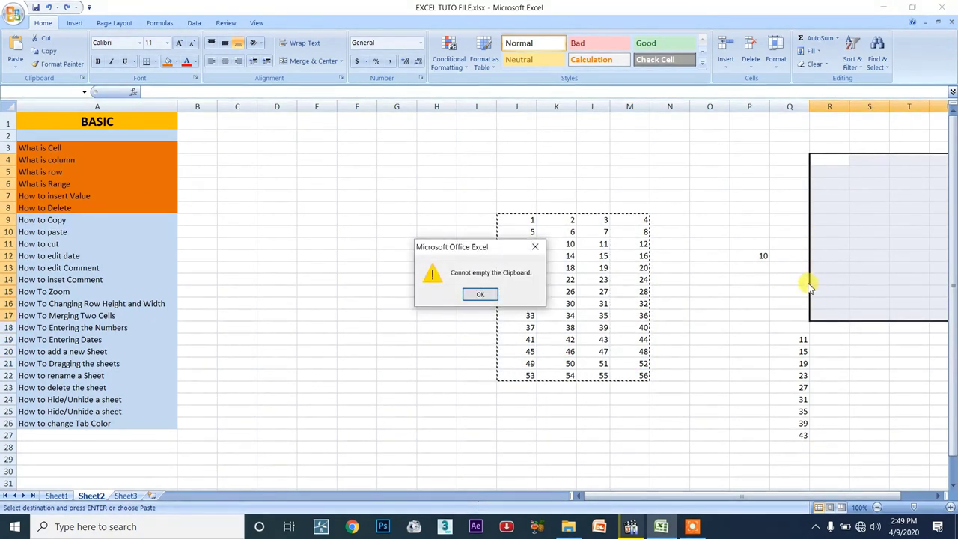
pyautogui.click(481, 295)
pyautogui.hotkey('ctrl', 'z')
pyautogui.hotkey('ctrl', 'z')
pyautogui.hotkey('ctrl', 'z')
pyautogui.hotkey('ctrl', 'z')
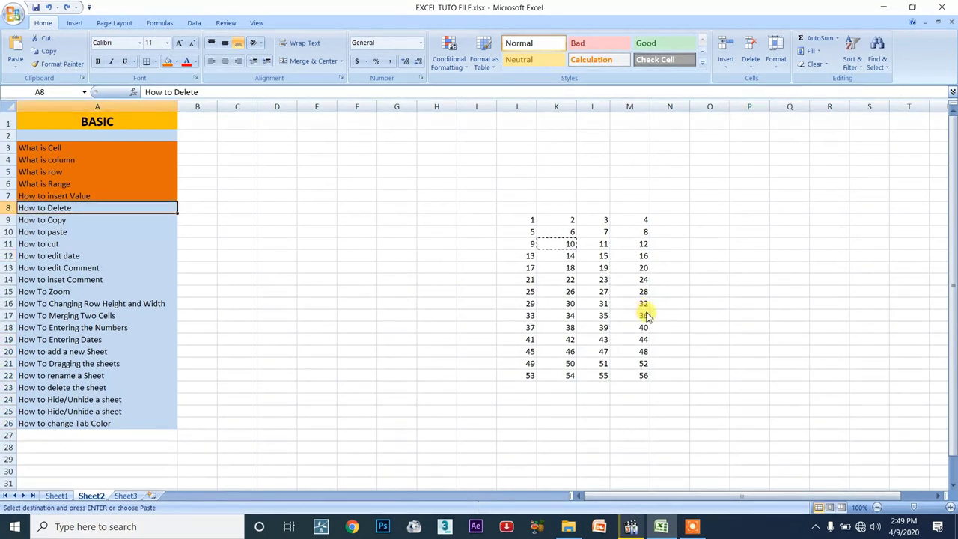
pyautogui.hotkey('ctrl', 'z')
pyautogui.click(110, 220)
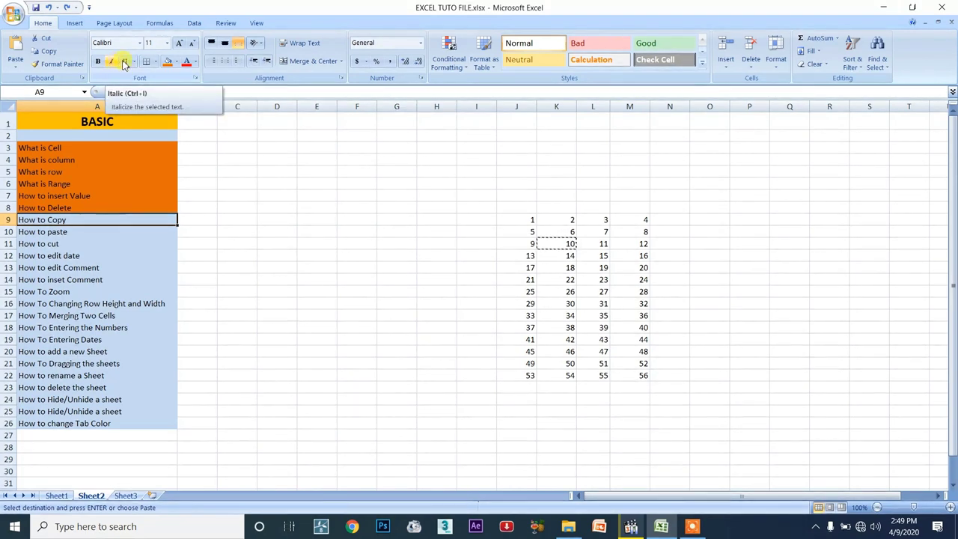
# Step: Shade How to Copy (A9) and How to paste (A10) orange
pyautogui.click(166, 62)
pyautogui.click(106, 232)
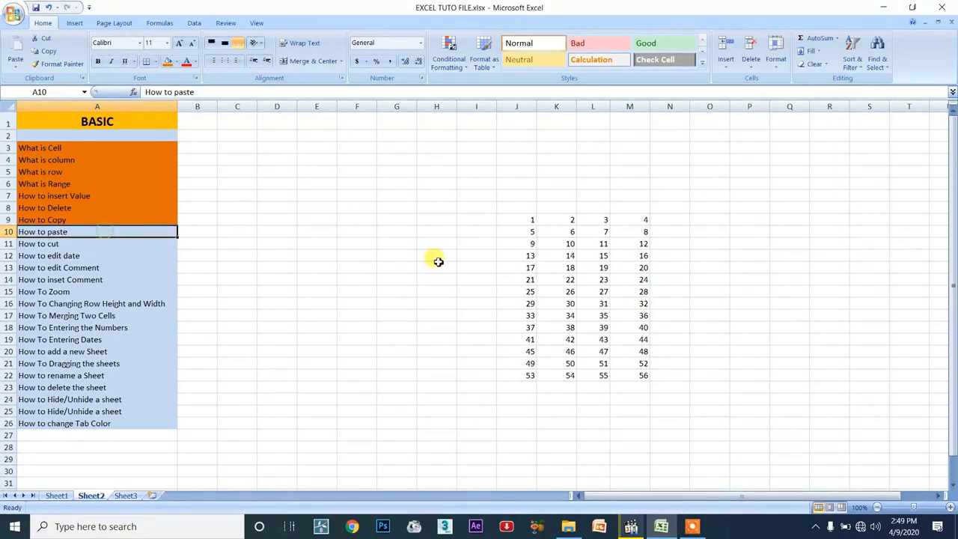
pyautogui.click(168, 63)
pyautogui.click(89, 244)
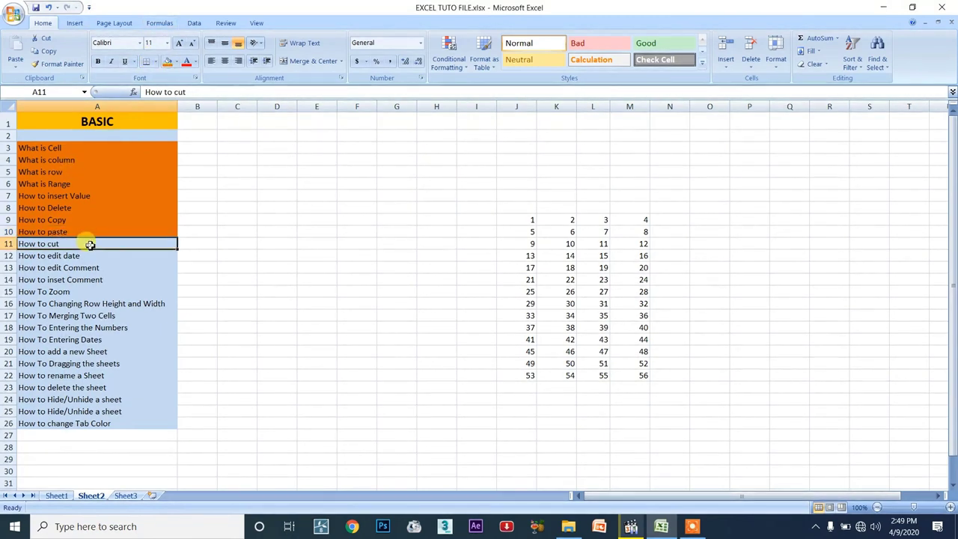
# Step: Cut the 14 from K12 and move it into Q14
pyautogui.click(571, 255)
pyautogui.rightClick(568, 257)
pyautogui.click(589, 265)
pyautogui.click(769, 279)
pyautogui.rightClick(772, 281)
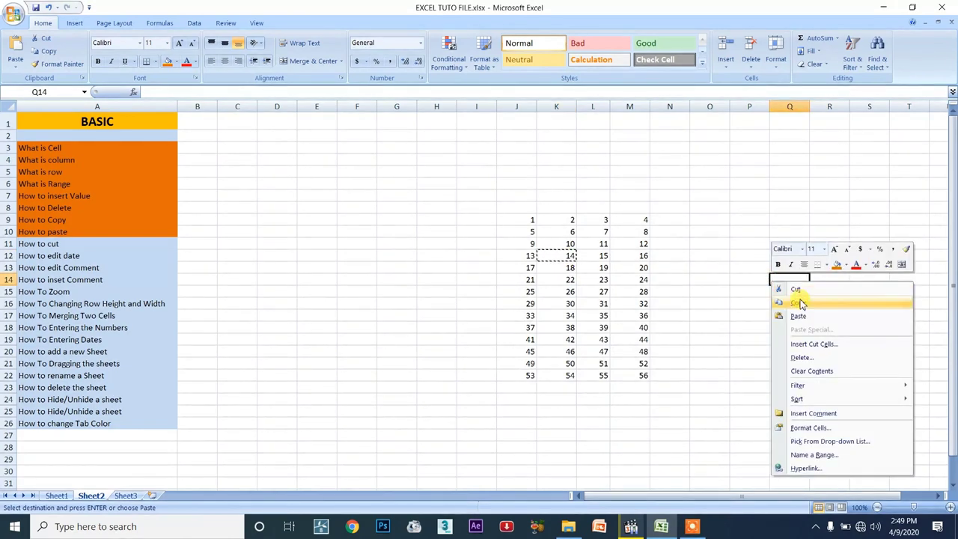
pyautogui.click(798, 316)
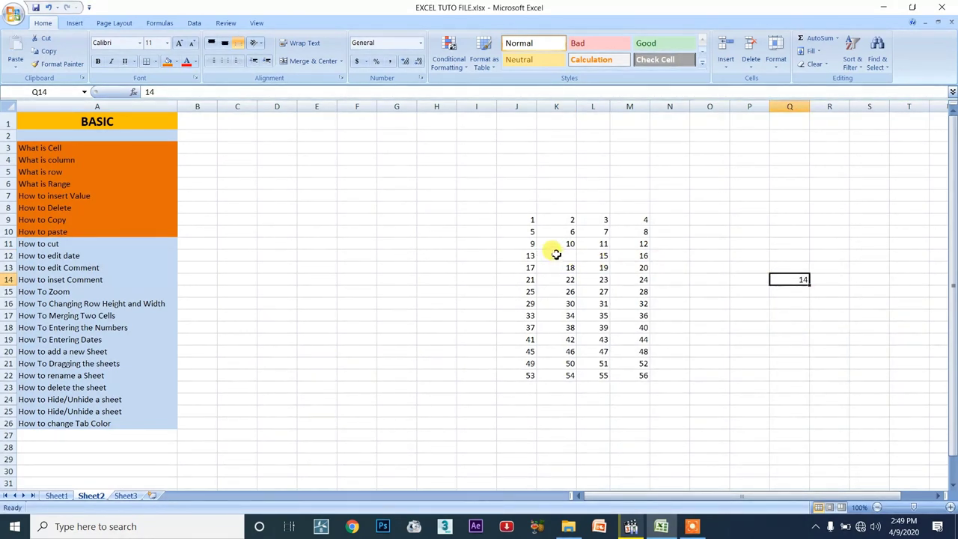
# Step: Move the L14:M19 block to Q22:R27, then undo the moves
pyautogui.click(57, 207)
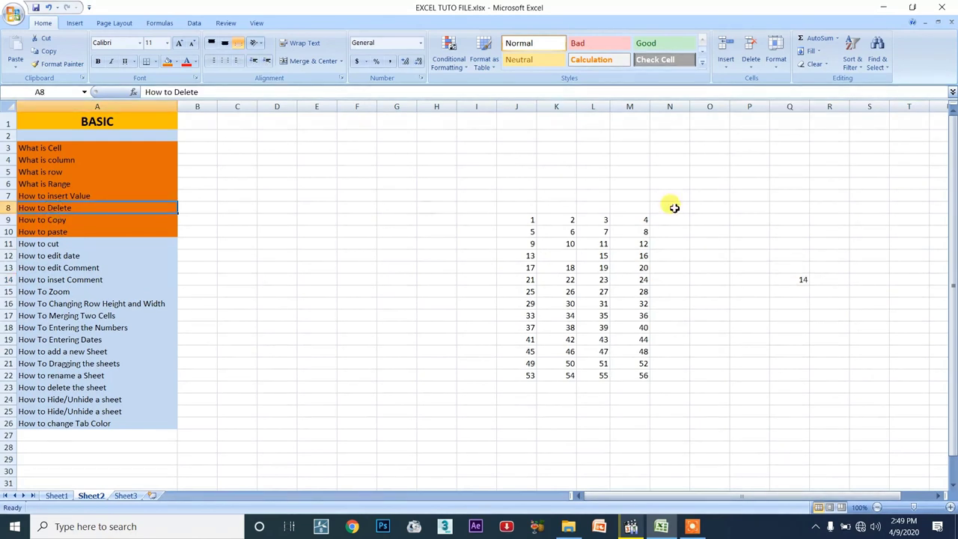
pyautogui.moveTo(598, 279); pyautogui.dragTo(623, 337)
pyautogui.rightClick(622, 330)
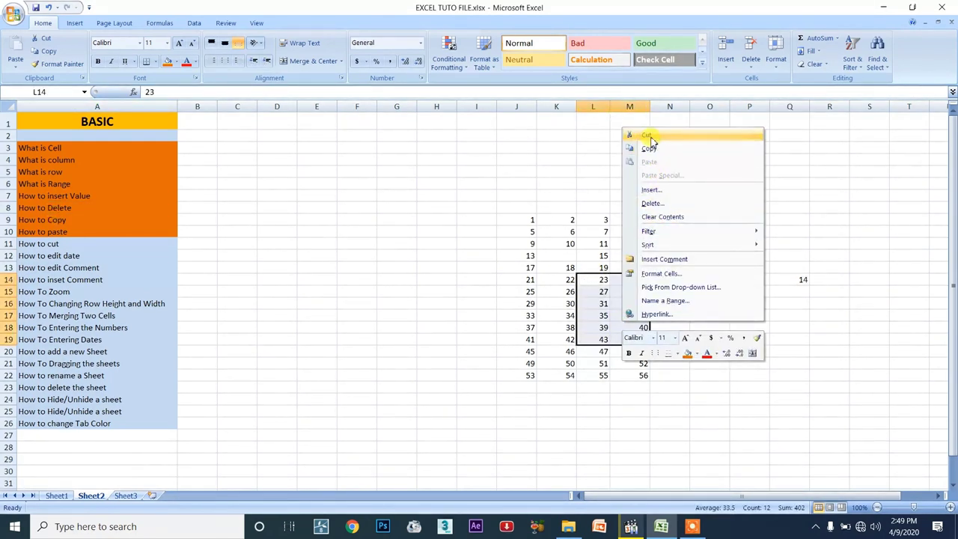
pyautogui.click(653, 135)
pyautogui.rightClick(774, 375)
pyautogui.click(796, 212)
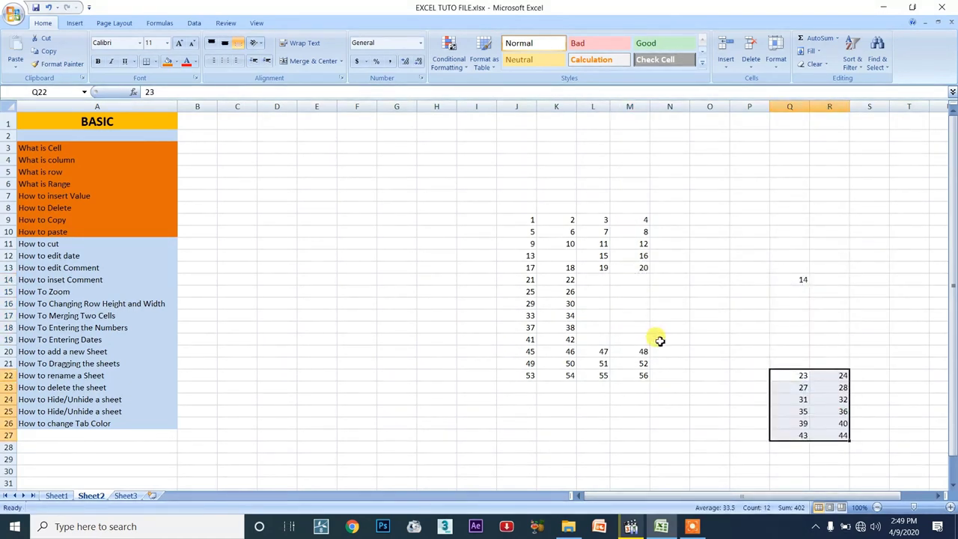
pyautogui.hotkey('ctrl', 'z')
pyautogui.hotkey('ctrl', 'z')
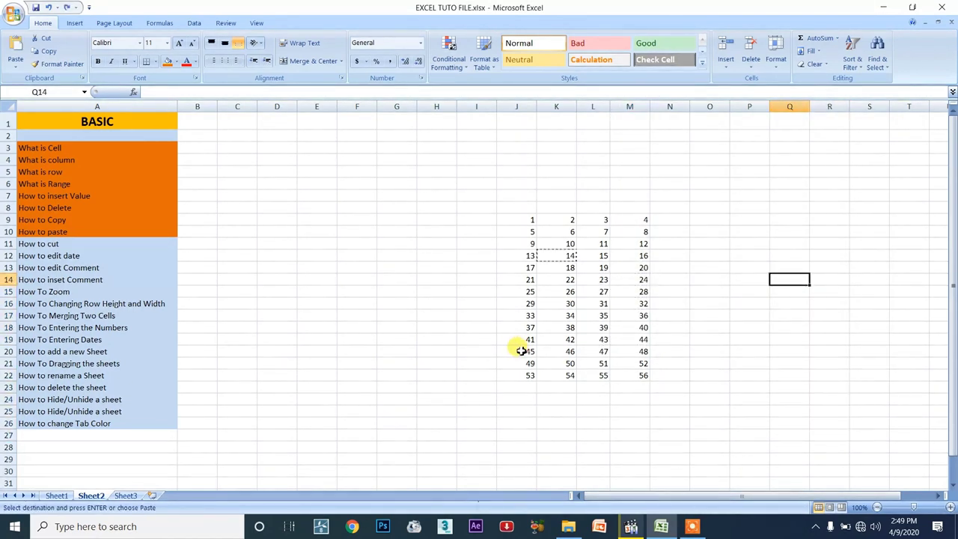
# Step: Shade How to cut in A11 orange and widen column N to 22.11
pyautogui.click(346, 364)
pyautogui.click(229, 303)
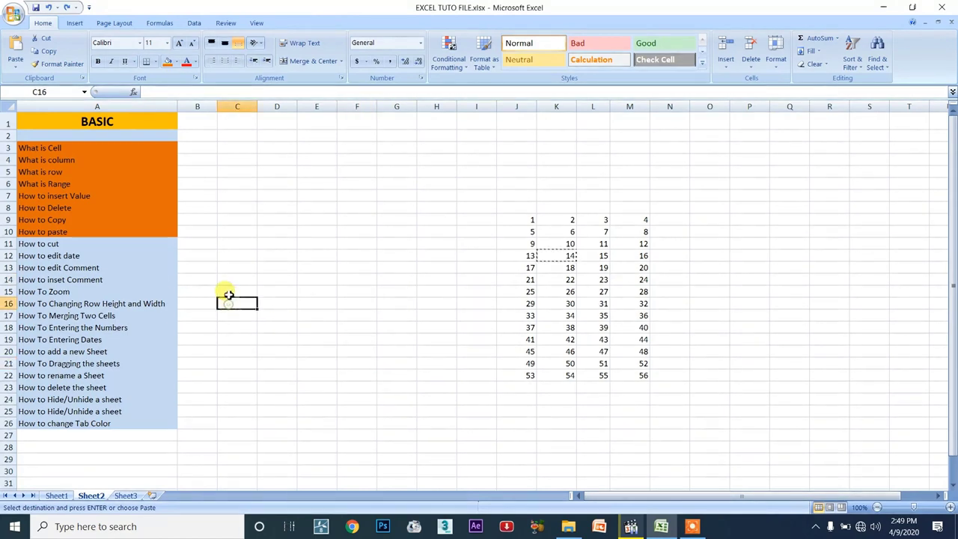
pyautogui.click(139, 242)
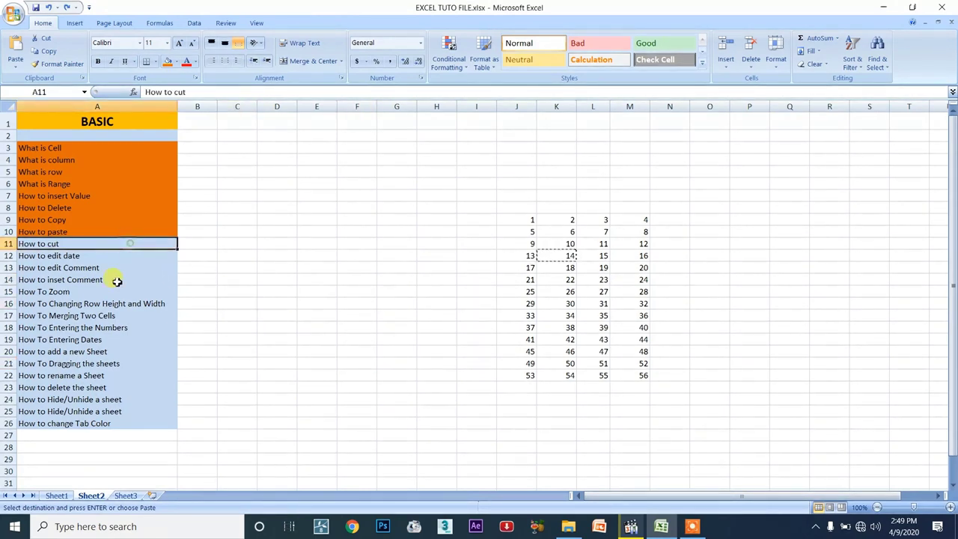
pyautogui.click(166, 63)
pyautogui.click(70, 255)
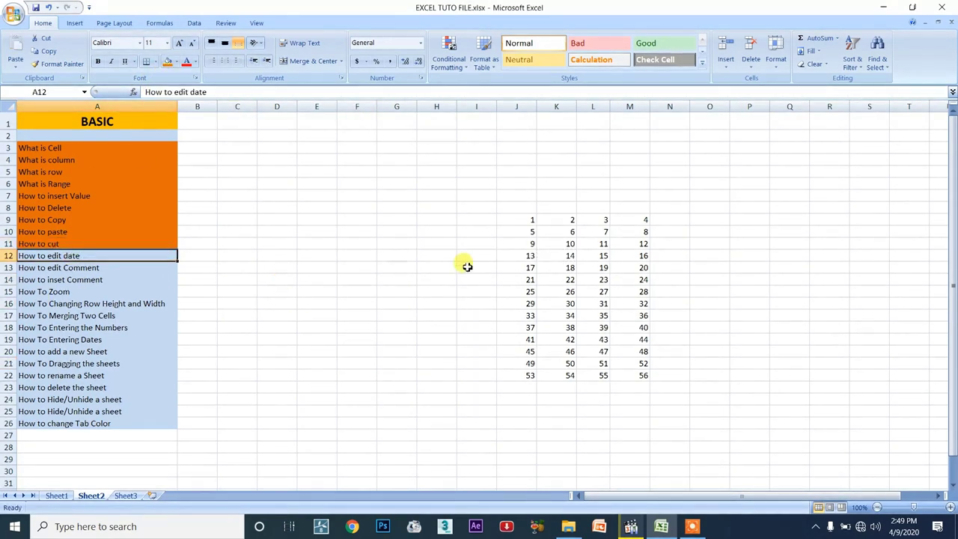
pyautogui.click(657, 194)
pyautogui.moveTo(689, 103); pyautogui.dragTo(774, 102)
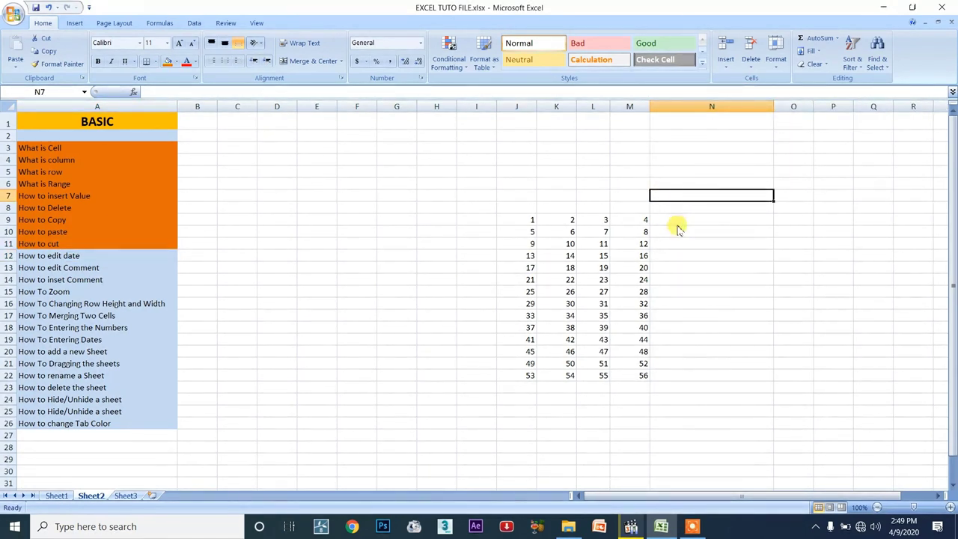
# Step: Enter 'vanakkam nanba' in N7, then try 'ghigh' in N3, leaving it empty
pyautogui.write('vanakkam nanba')
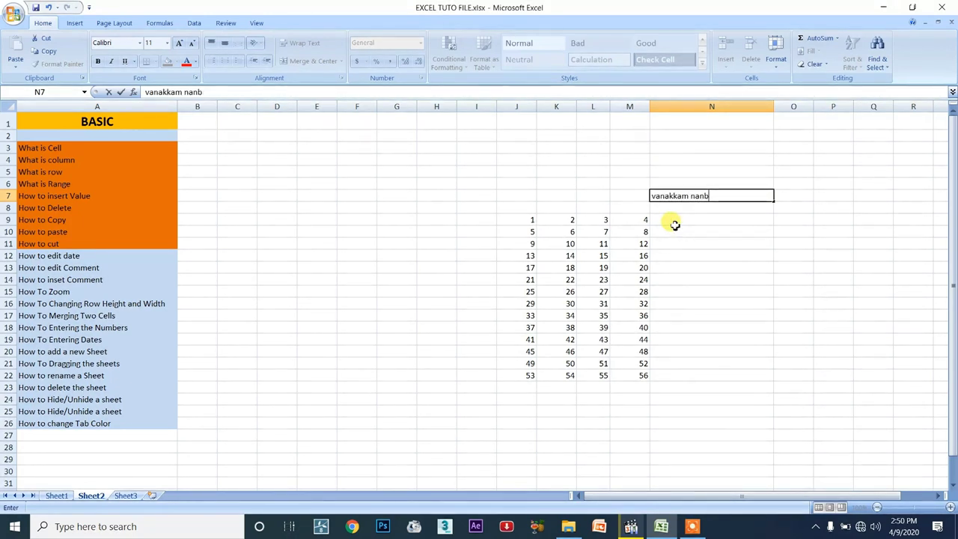
pyautogui.click(674, 224)
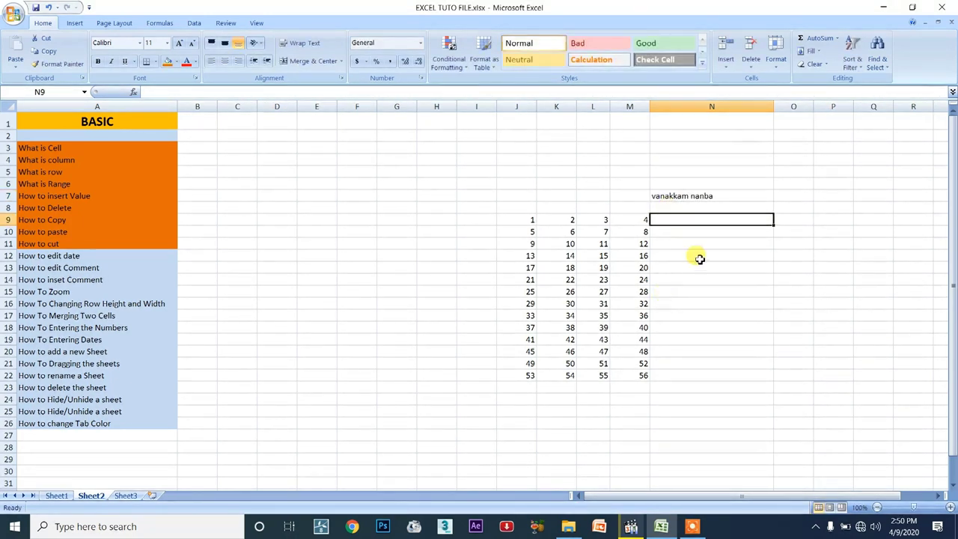
pyautogui.click(705, 148)
pyautogui.write('ghigh')
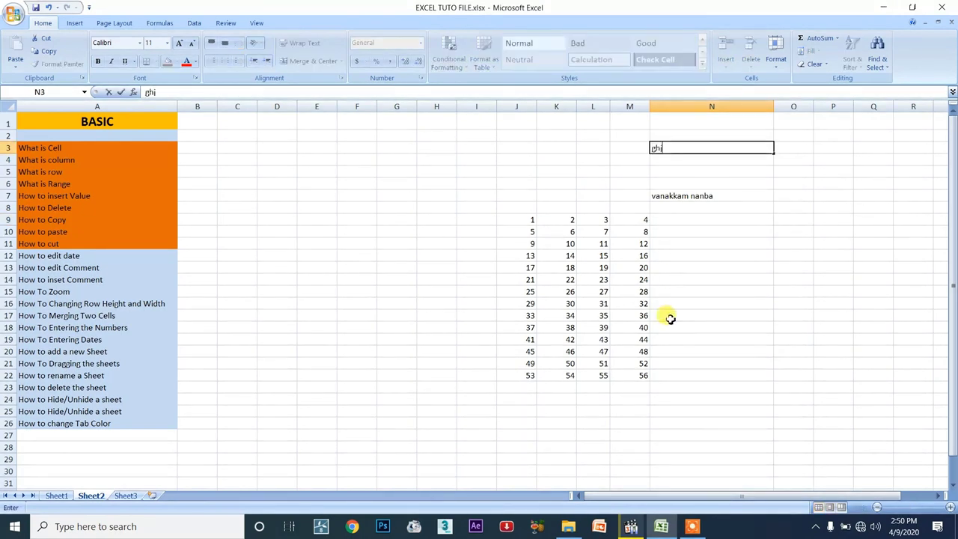
pyautogui.click(696, 197)
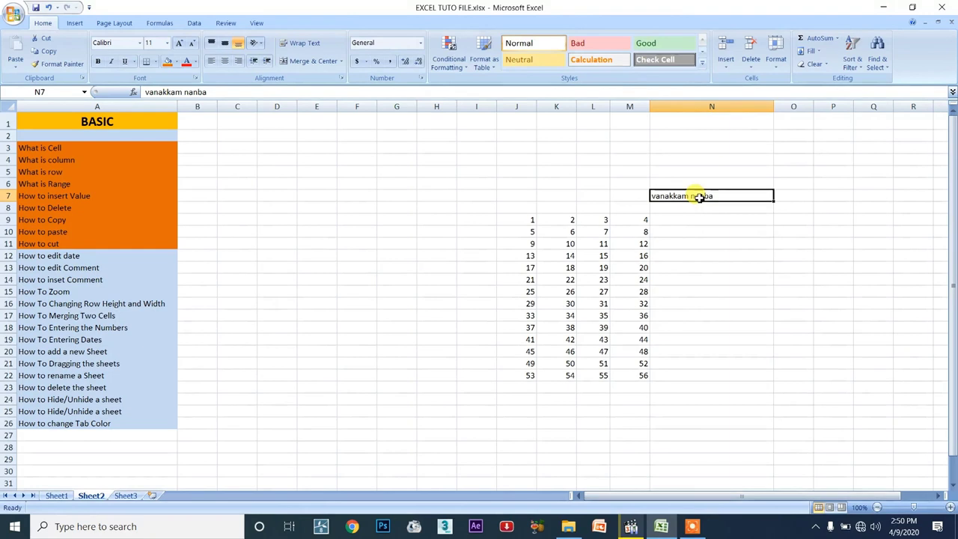
# Step: Overwrite N7 with 'dglgfdhfgh' and undo it, restoring 'vanakkam nanba'
pyautogui.write('dglgfdhfgh')
pyautogui.press('Return')
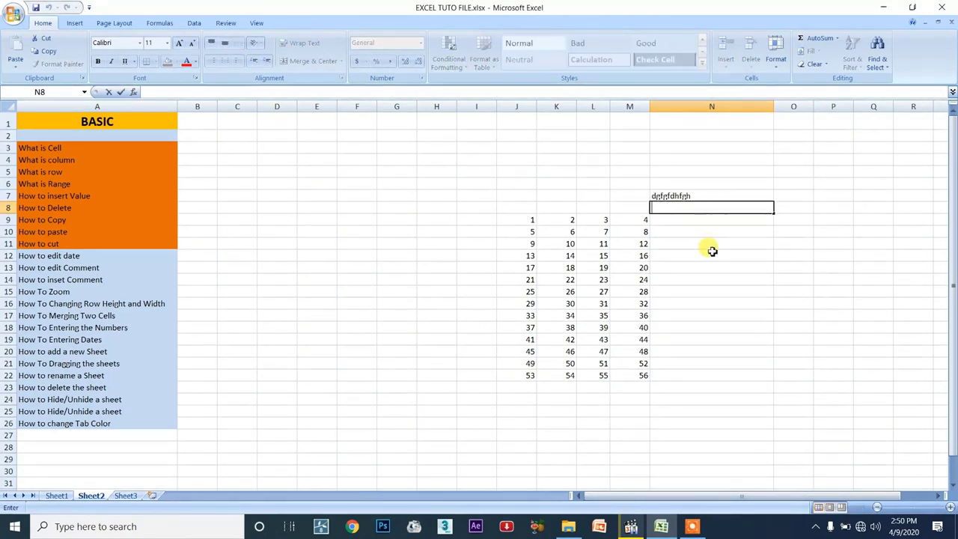
pyautogui.hotkey('ctrl', 'z')
pyautogui.click(724, 216)
pyautogui.click(718, 199)
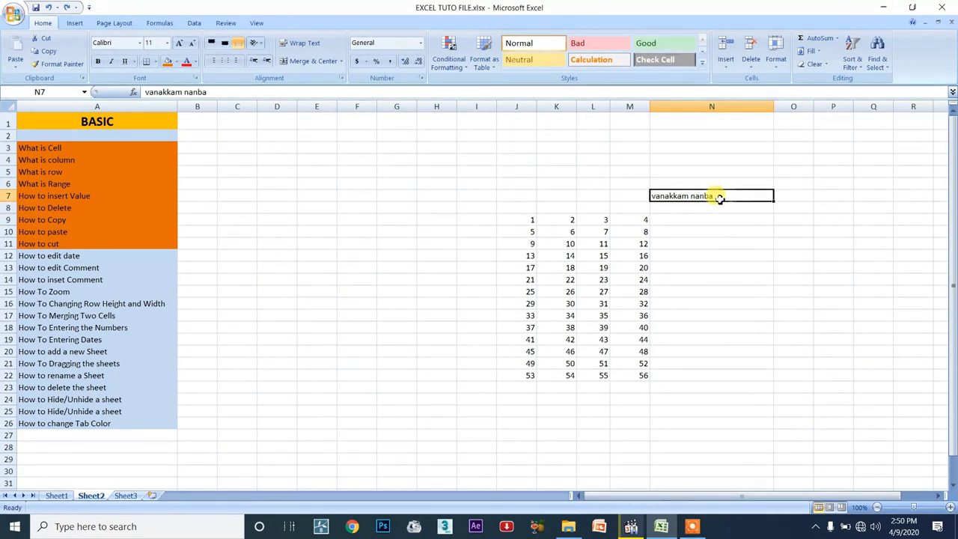
# Step: Widen column N further and try editing N7, cancelling so 'vanakkam nanba' stays unchanged
pyautogui.moveTo(774, 109); pyautogui.dragTo(814, 108)
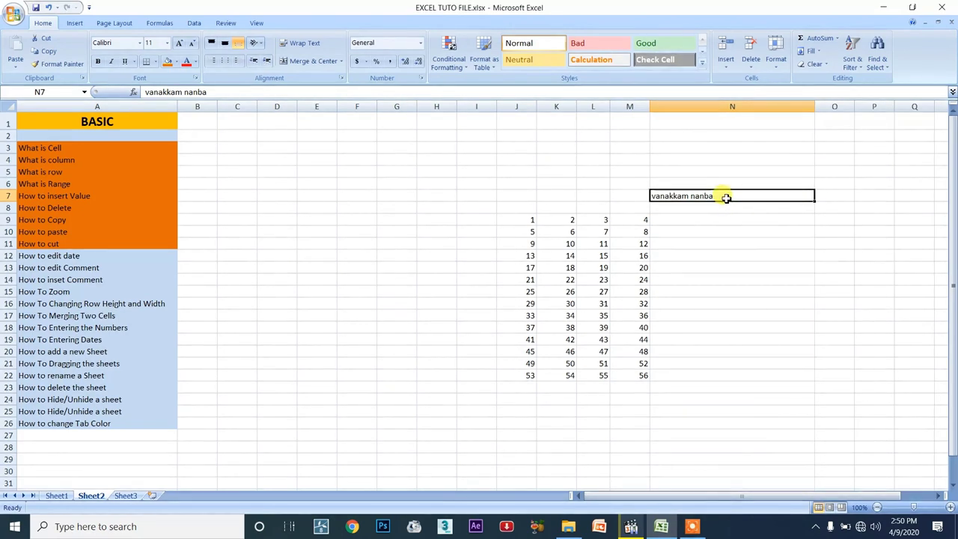
pyautogui.write('y')
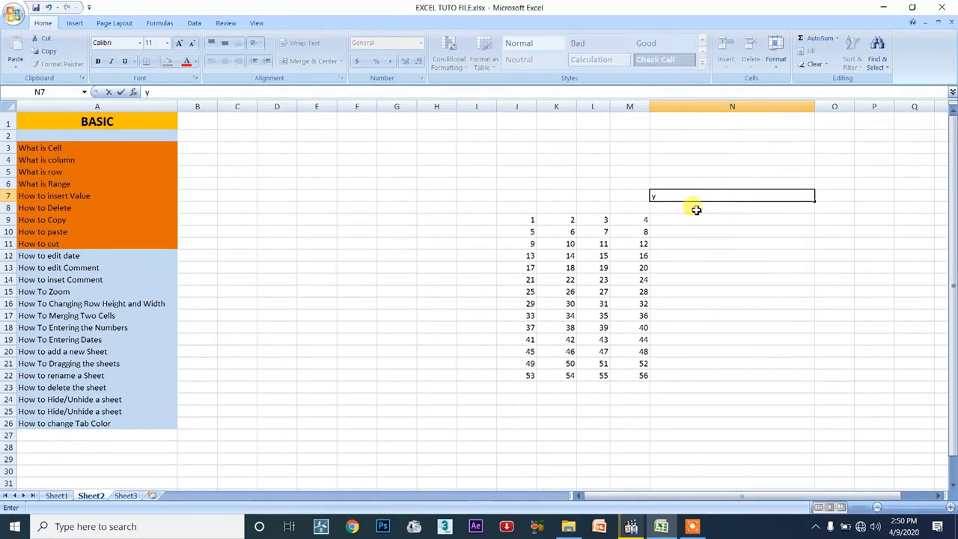
pyautogui.press('Escape')
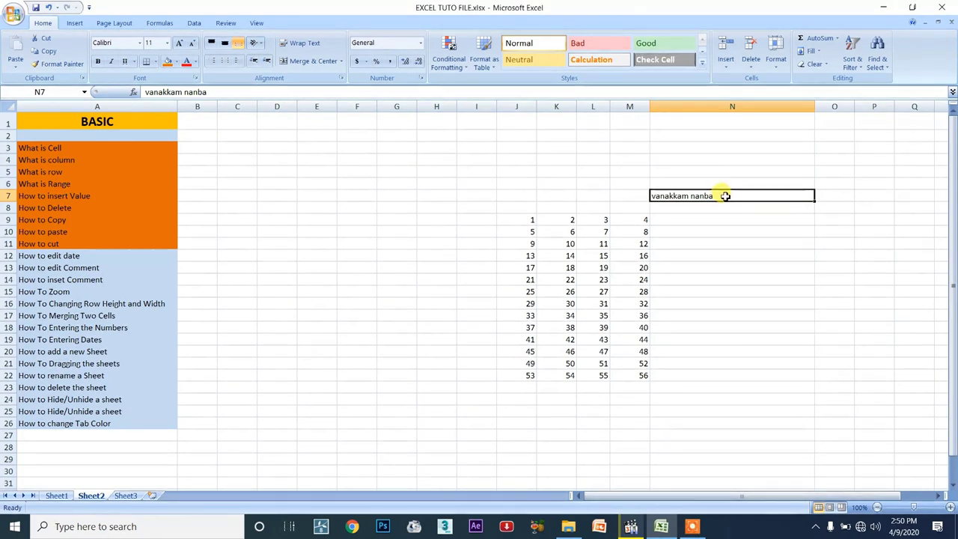
pyautogui.doubleClick(721, 196)
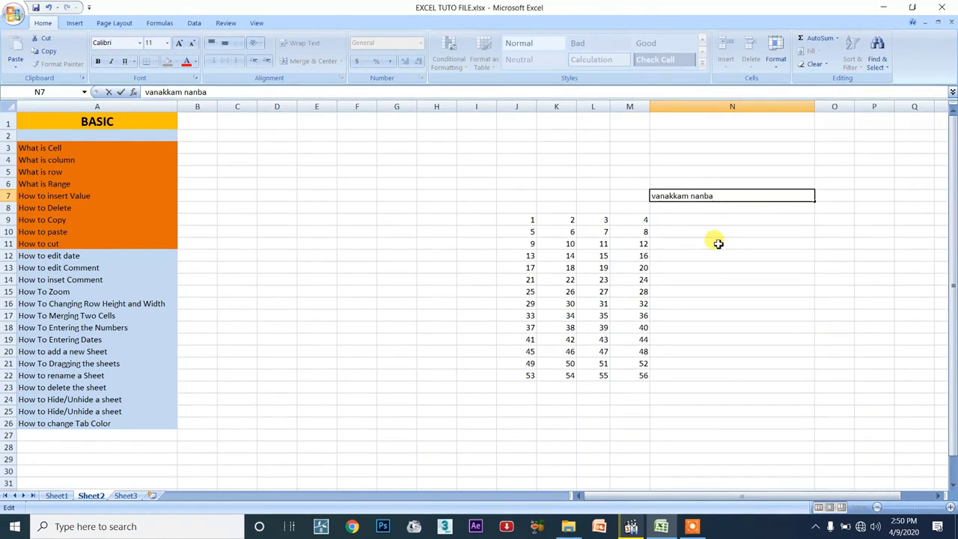
pyautogui.press('Escape')
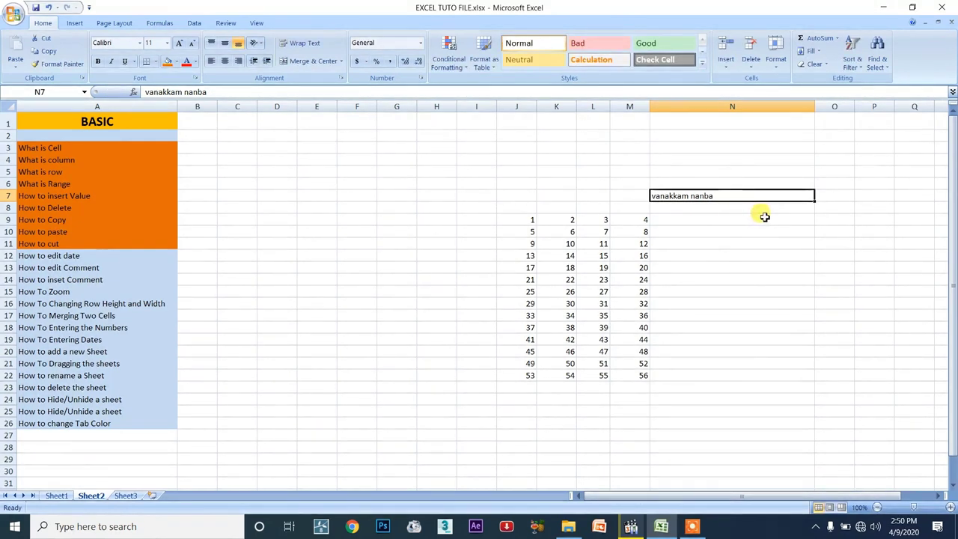
# Step: Practise in-cell editing on N7, M12 (16) and M18 (40), cancelling so the values stay unchanged
pyautogui.click(732, 229)
pyautogui.click(701, 196)
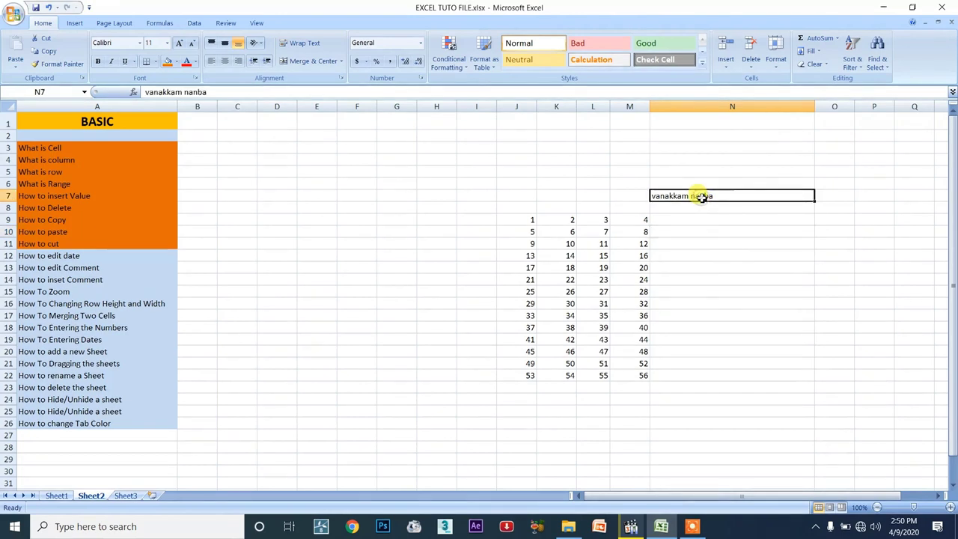
pyautogui.doubleClick(719, 197)
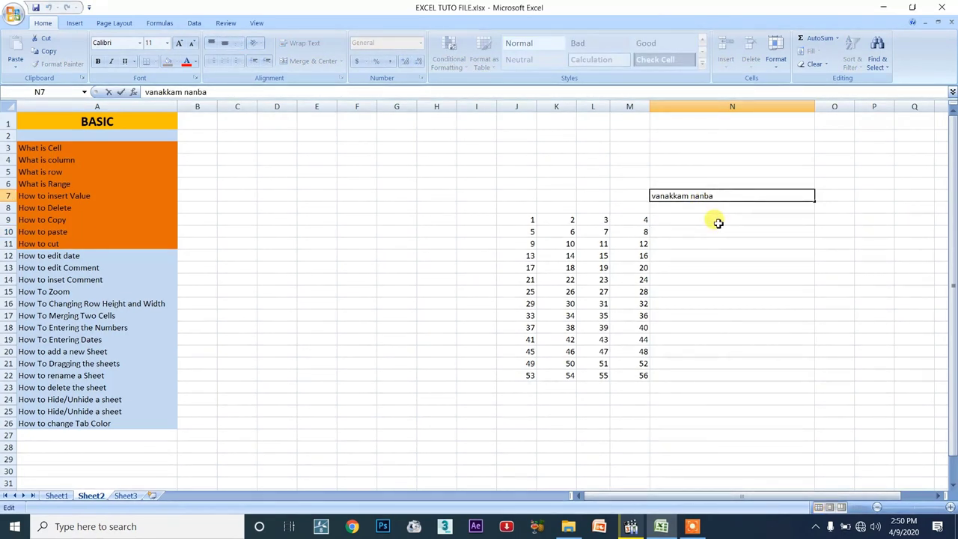
pyautogui.click(645, 255)
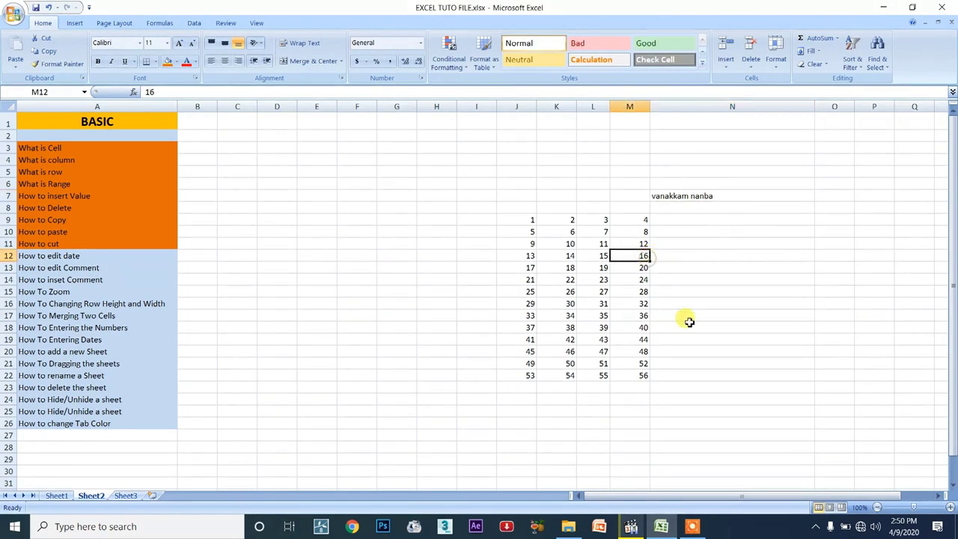
pyautogui.press('F2')
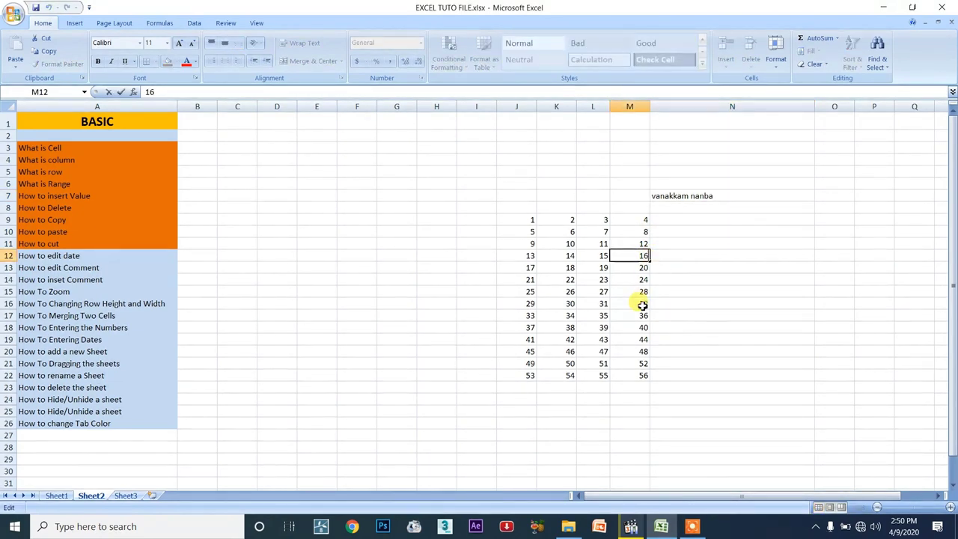
pyautogui.click(643, 329)
pyautogui.press('F2')
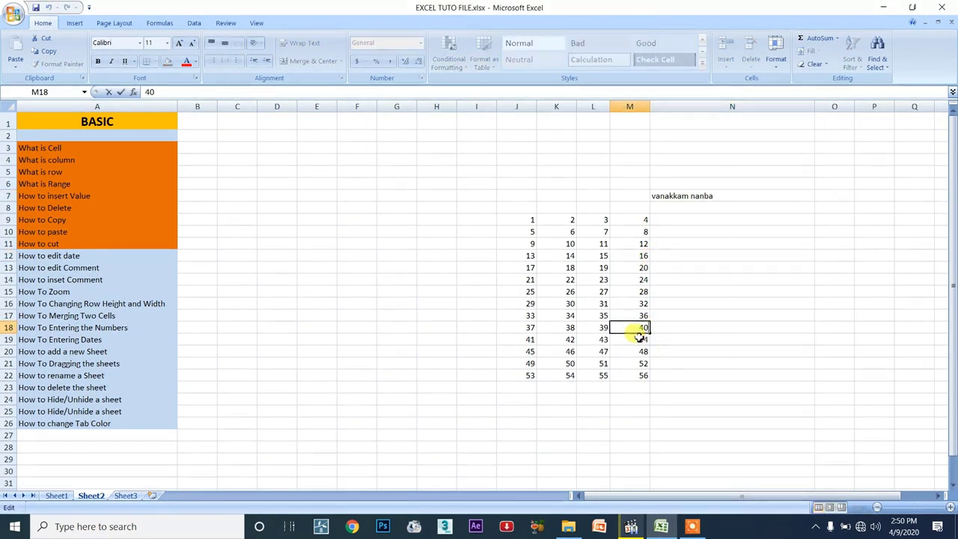
pyautogui.write('hjkkhj')
pyautogui.press('BackSpace')
pyautogui.press('BackSpace')
pyautogui.press('Escape')
# Step: Append 'utube channel' to N7 so it reads 'vanakkam nanba youtube channel'
pyautogui.click(704, 196)
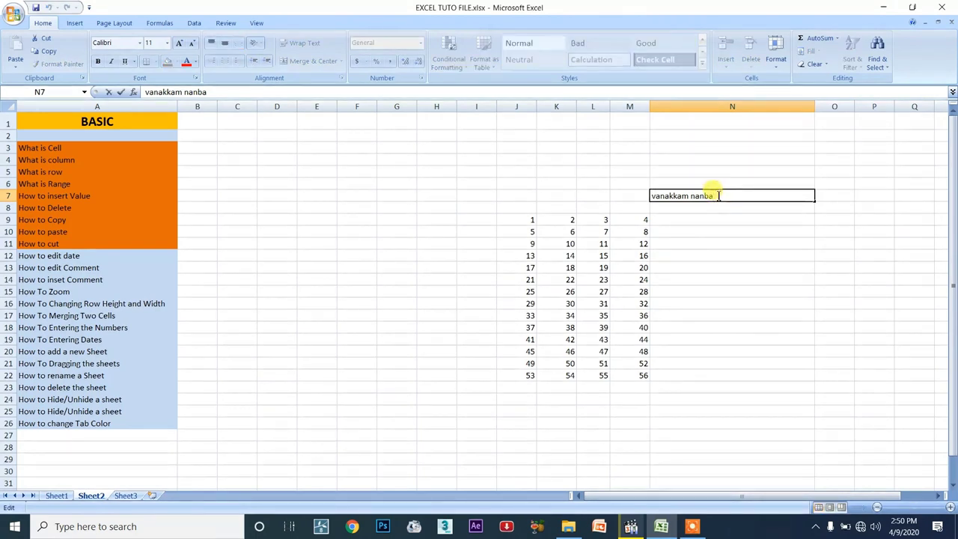
pyautogui.click(724, 216)
pyautogui.click(723, 193)
pyautogui.doubleClick(724, 195)
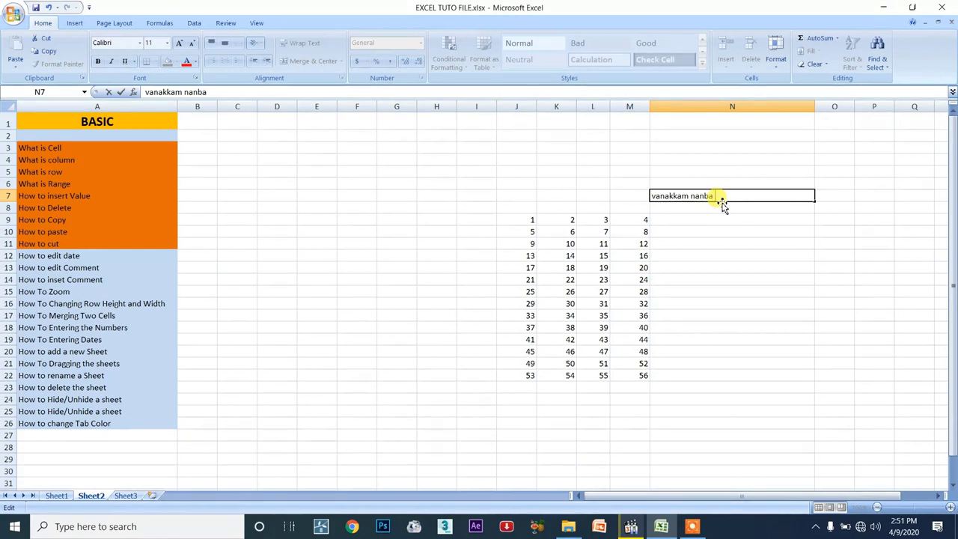
pyautogui.write('u')
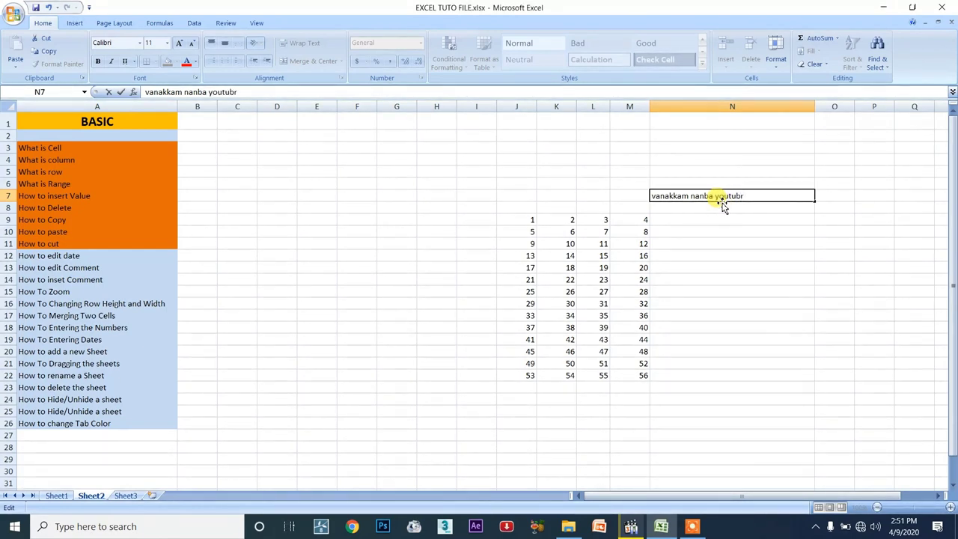
pyautogui.write('tube channel')
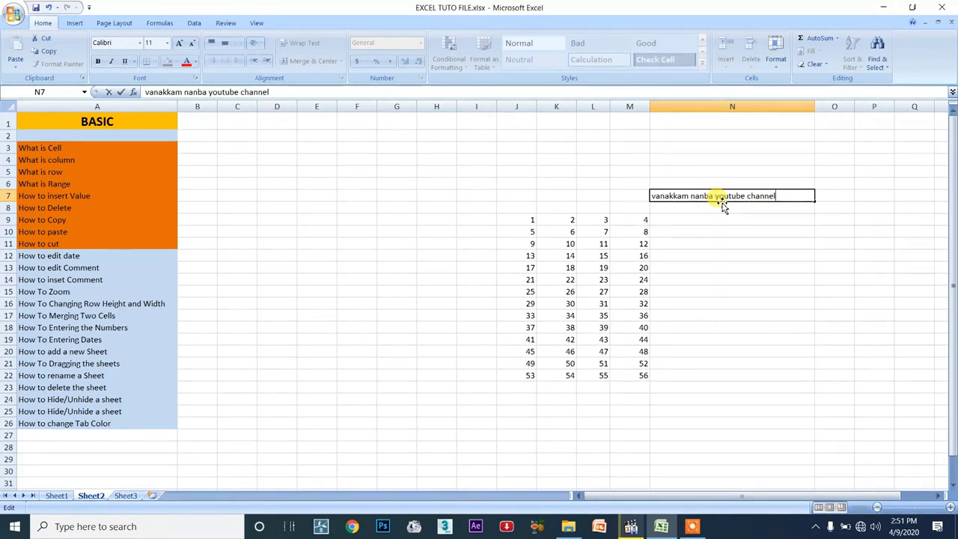
pyautogui.click(683, 289)
# Step: Fill the How to edit date topic in A12 orange
pyautogui.moveTo(523, 220); pyautogui.dragTo(675, 384)
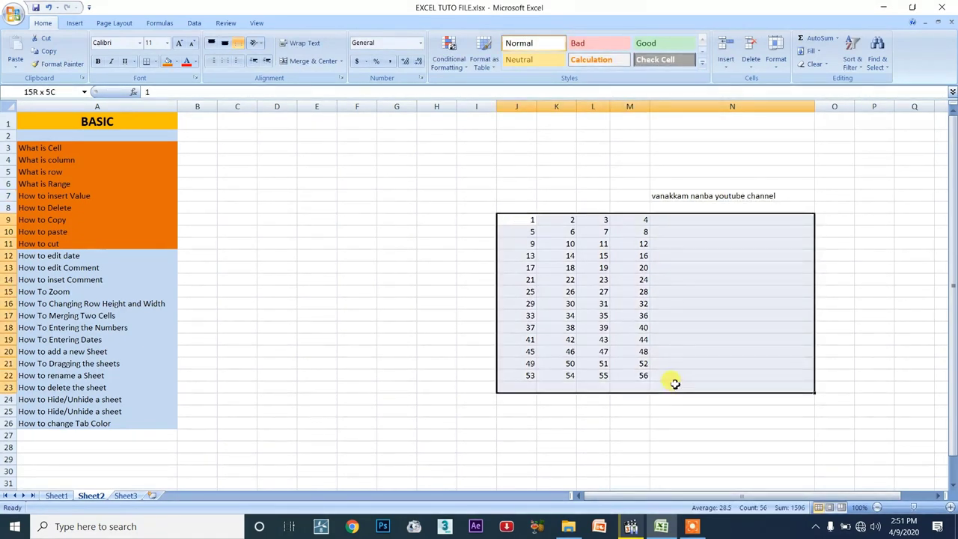
pyautogui.click(738, 434)
pyautogui.click(91, 256)
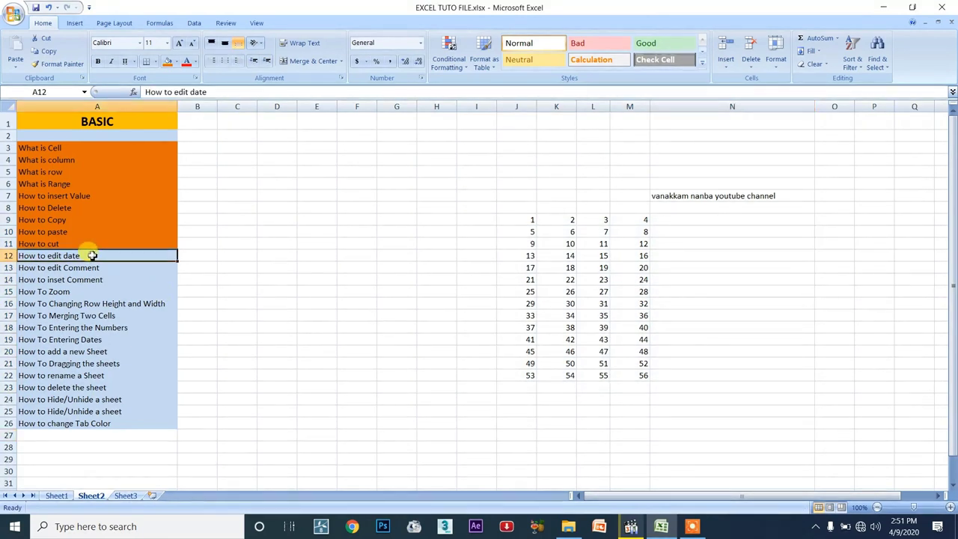
pyautogui.click(90, 269)
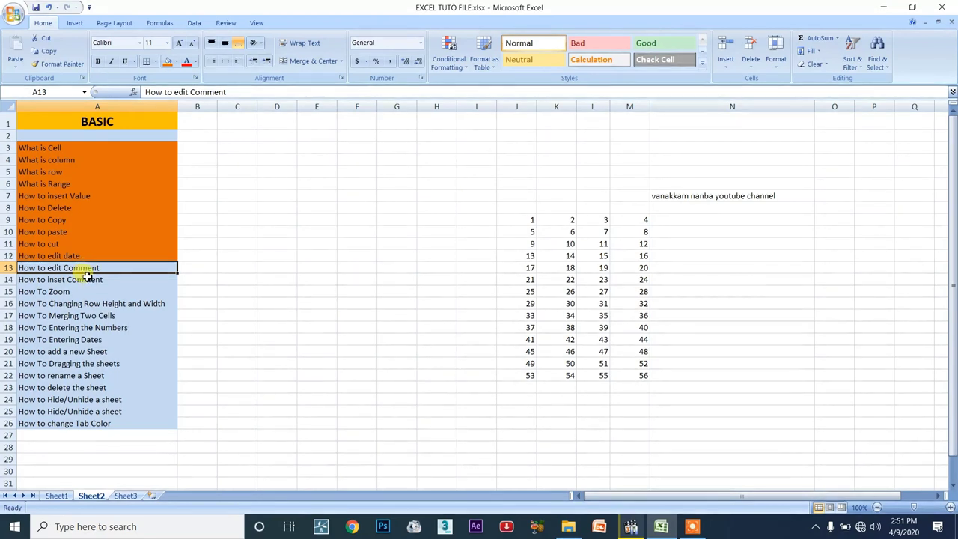
# Step: Select How to inset Comment, then N7, then the numbers J9:M22
pyautogui.click(22, 279)
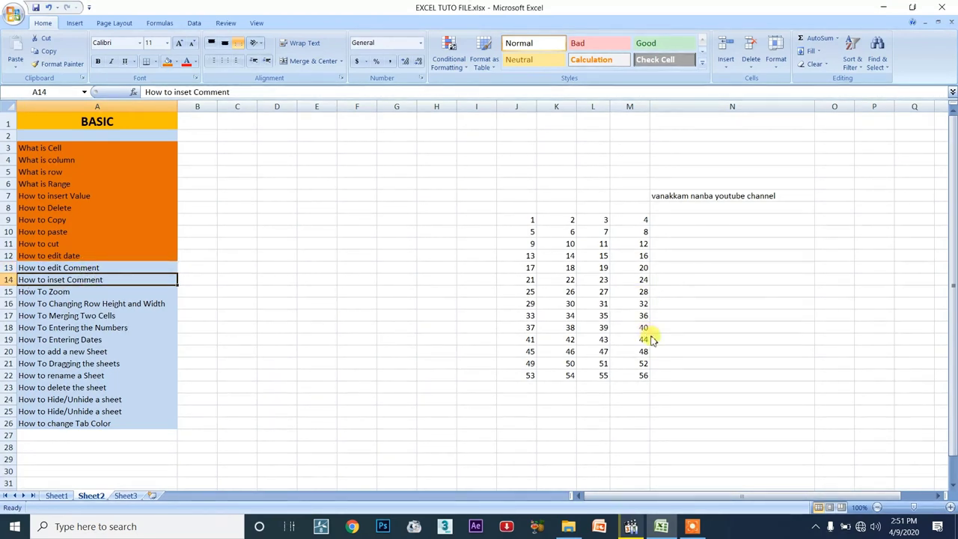
pyautogui.click(757, 195)
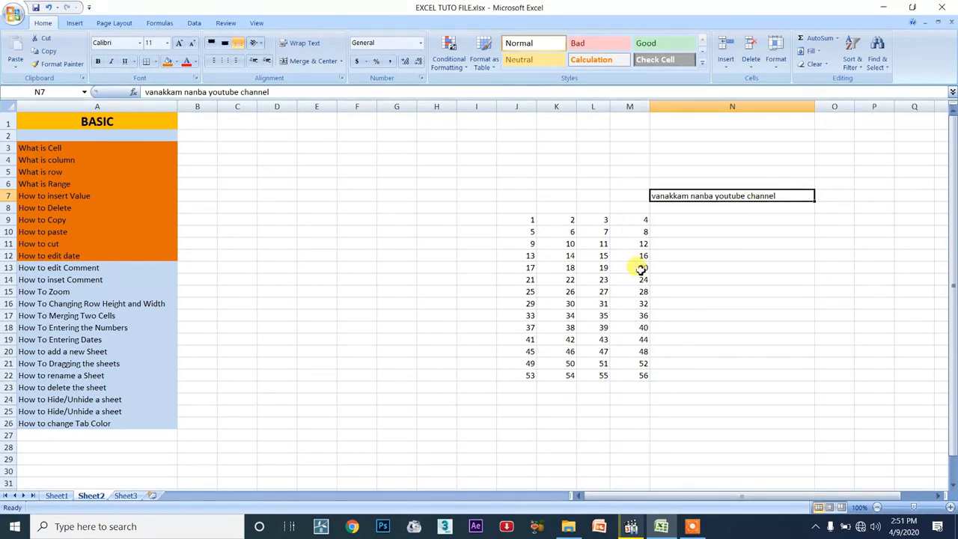
pyautogui.moveTo(524, 219); pyautogui.dragTo(637, 373)
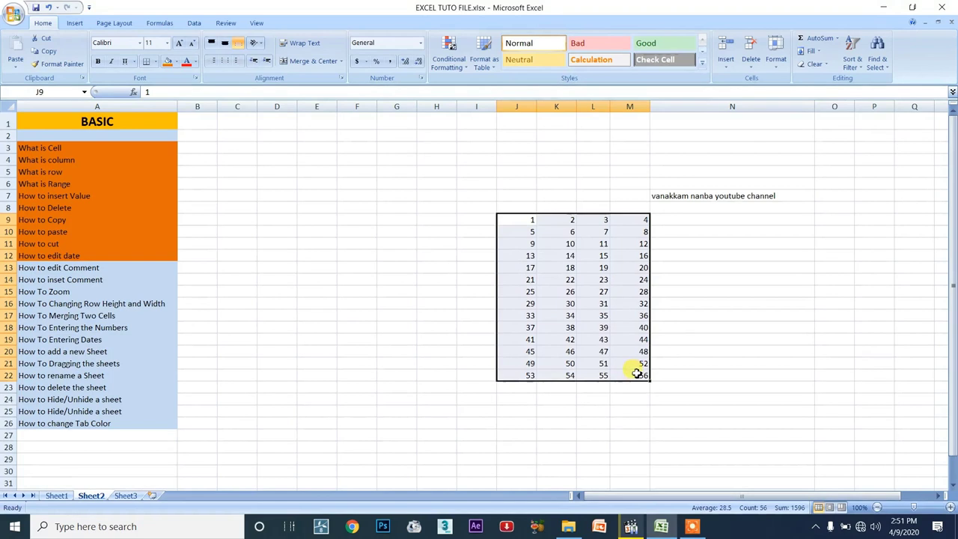
pyautogui.rightClick(648, 219)
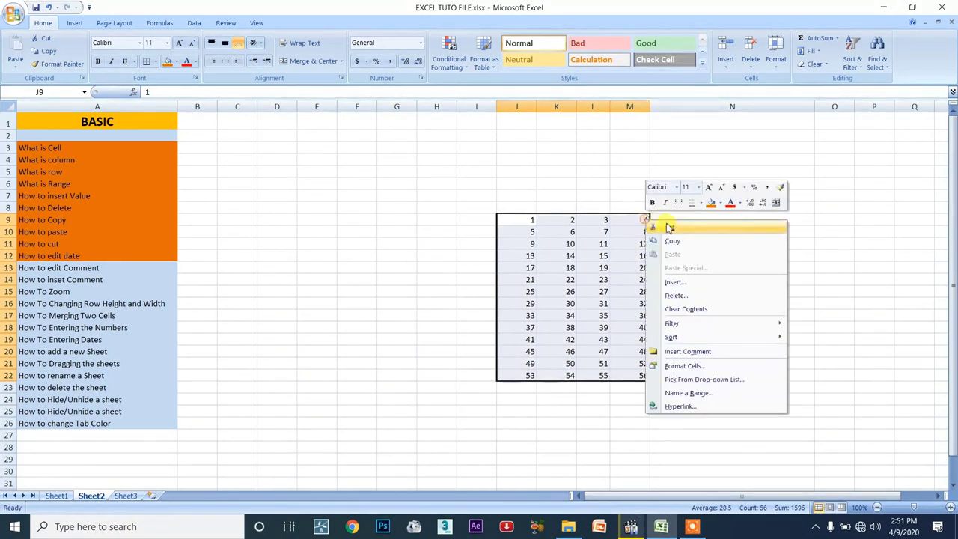
pyautogui.click(669, 222)
pyautogui.click(667, 220)
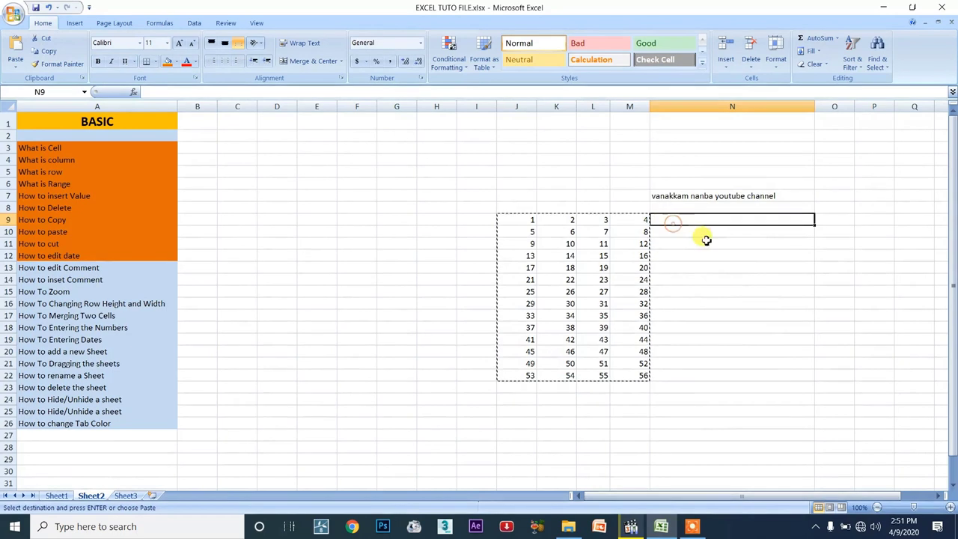
pyautogui.rightClick(682, 219)
pyautogui.click(713, 255)
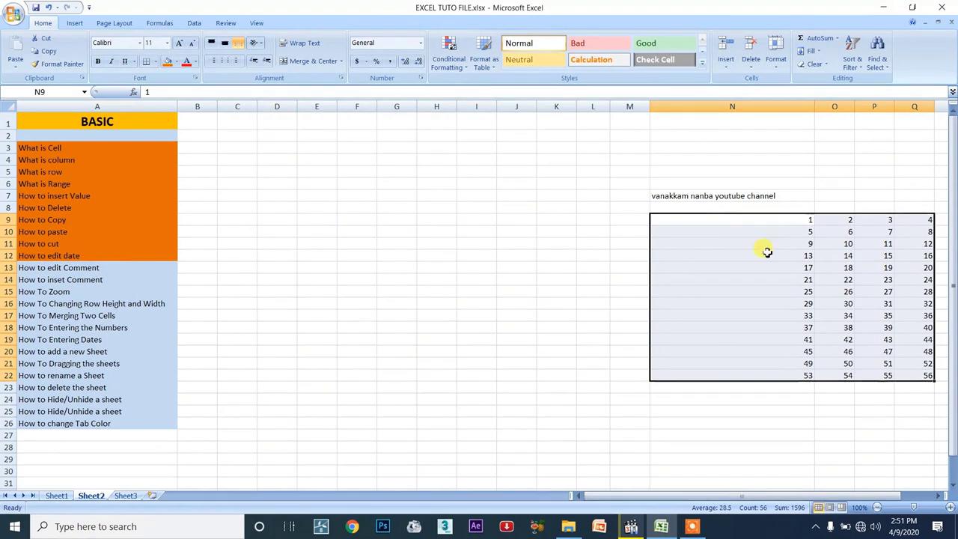
pyautogui.click(678, 408)
pyautogui.hotkey('ctrl', 'z')
pyautogui.click(680, 348)
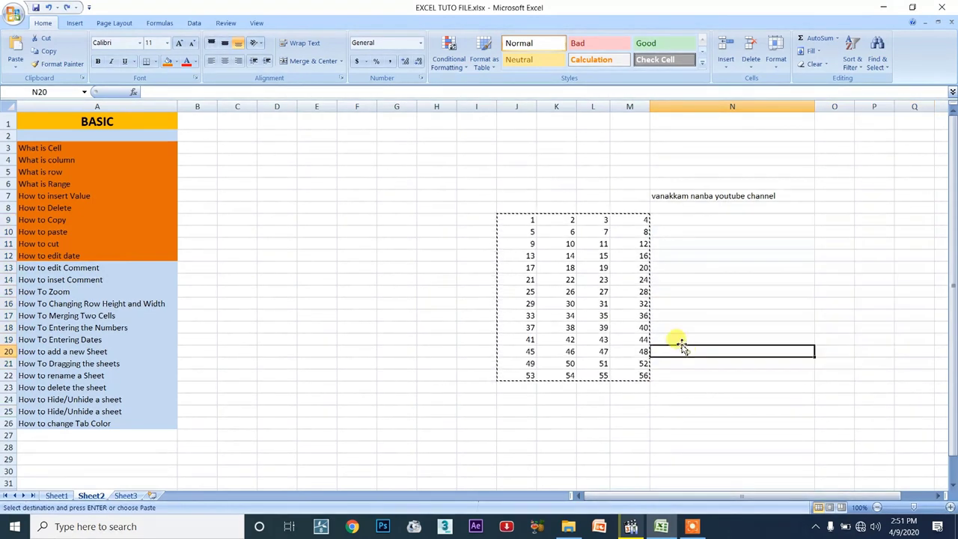
pyautogui.click(684, 214)
pyautogui.press('Escape')
pyautogui.click(679, 243)
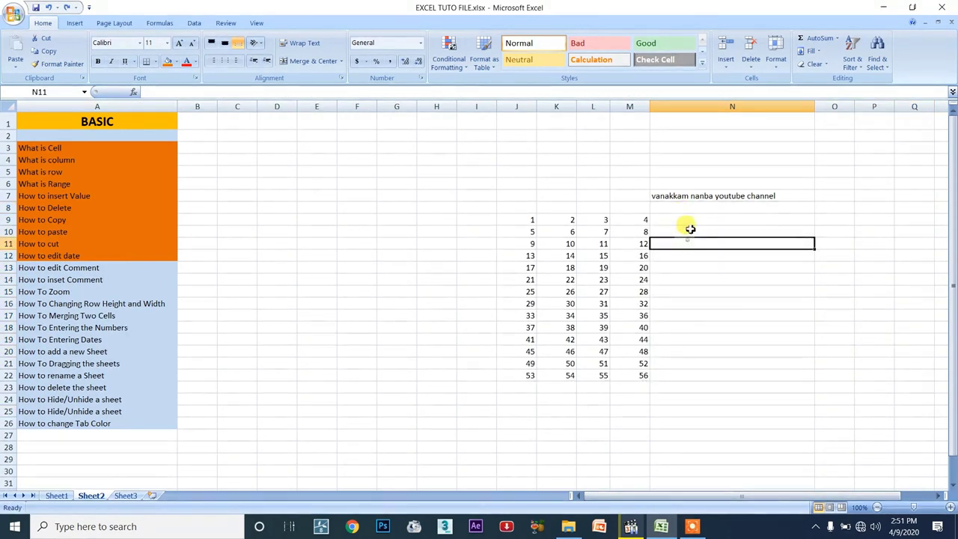
pyautogui.click(679, 195)
pyautogui.moveTo(528, 217); pyautogui.dragTo(647, 375)
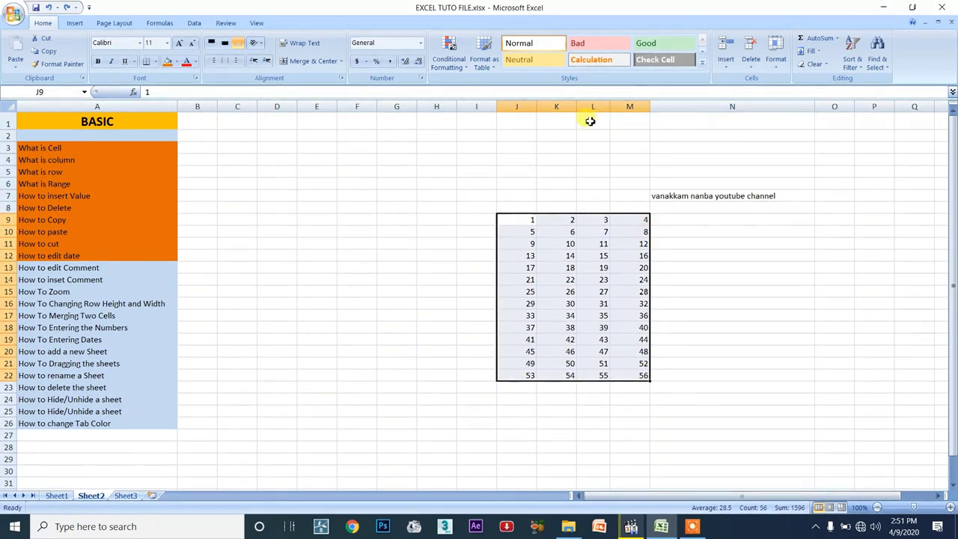
pyautogui.click(605, 315)
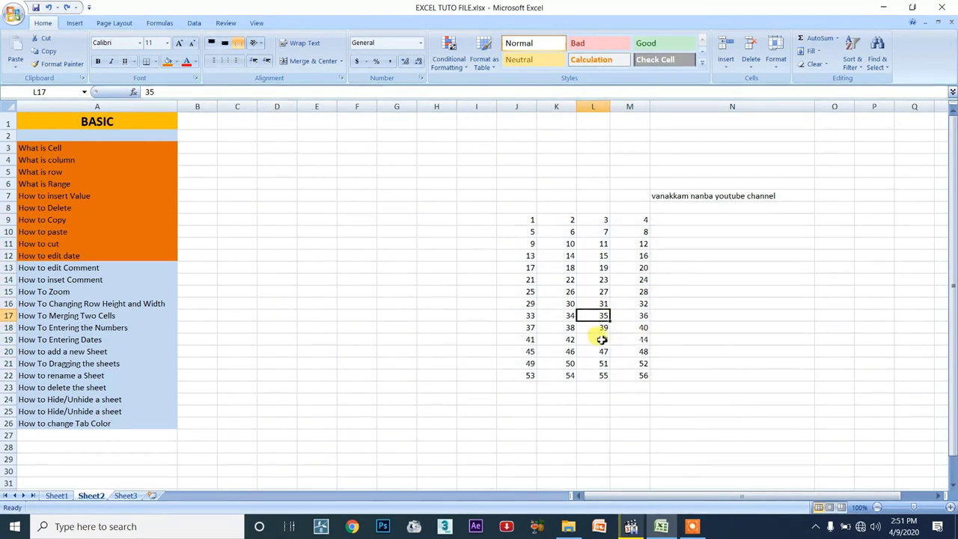
pyautogui.click(603, 328)
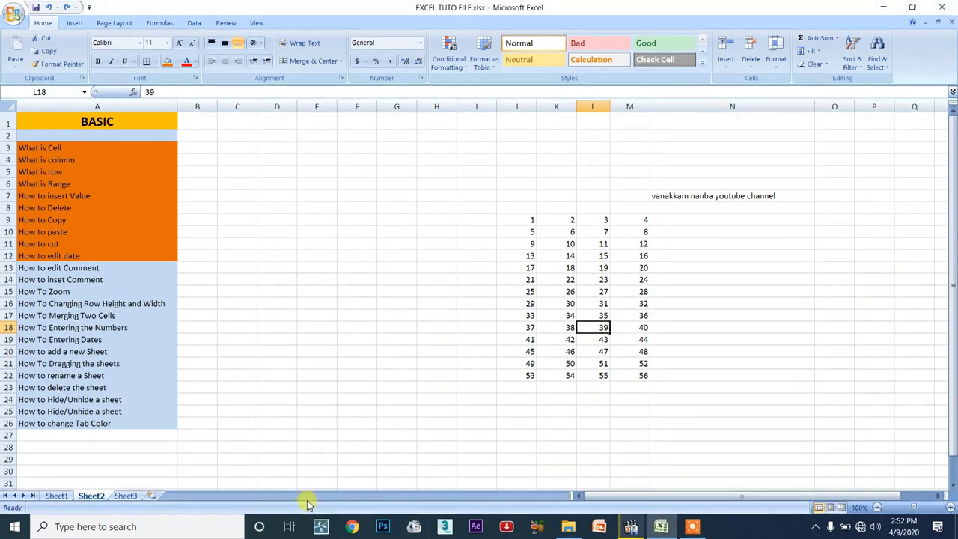
# Step: Add a 'dfdf' comment to L17 (35) and move its box out to column Q
pyautogui.click(592, 315)
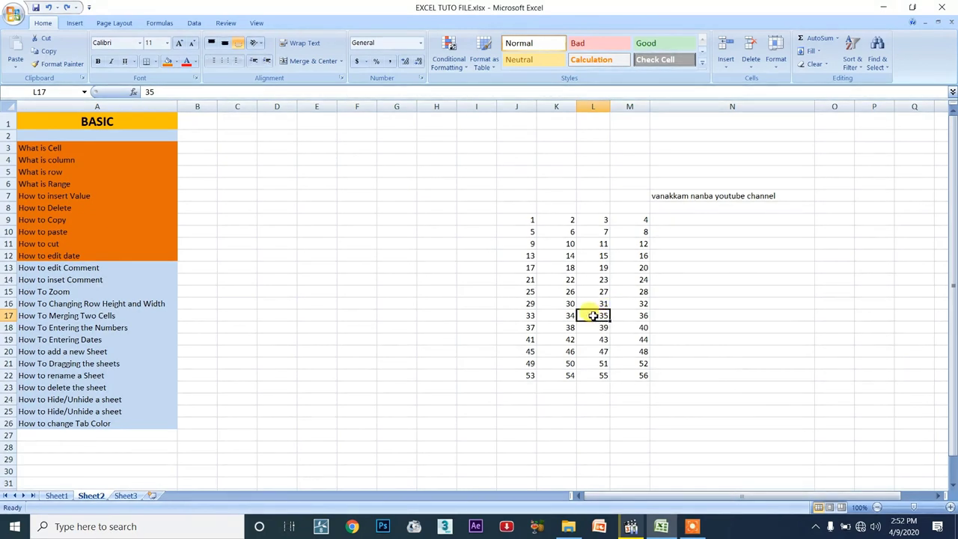
pyautogui.rightClick(592, 315)
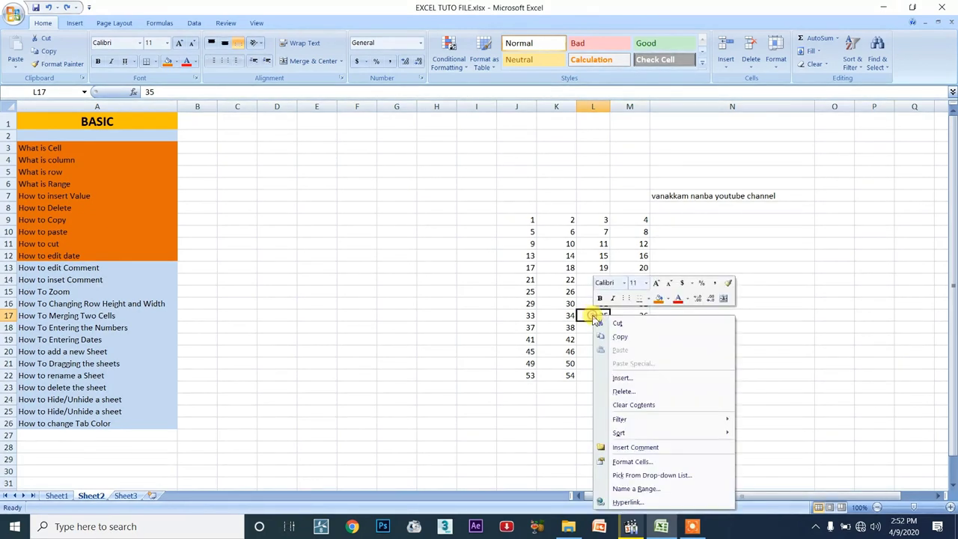
pyautogui.click(635, 447)
pyautogui.moveTo(681, 300); pyautogui.dragTo(879, 259)
pyautogui.press('Escape')
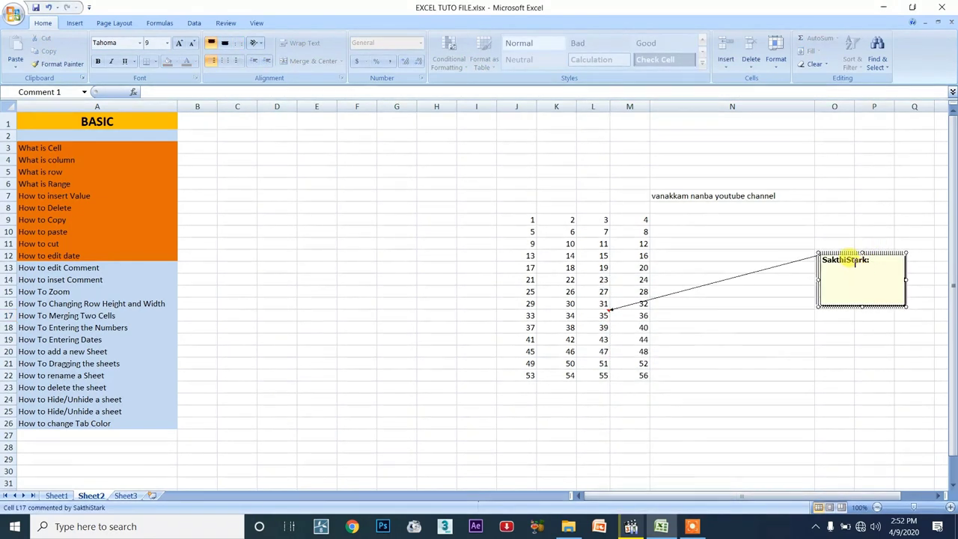
pyautogui.click(837, 286)
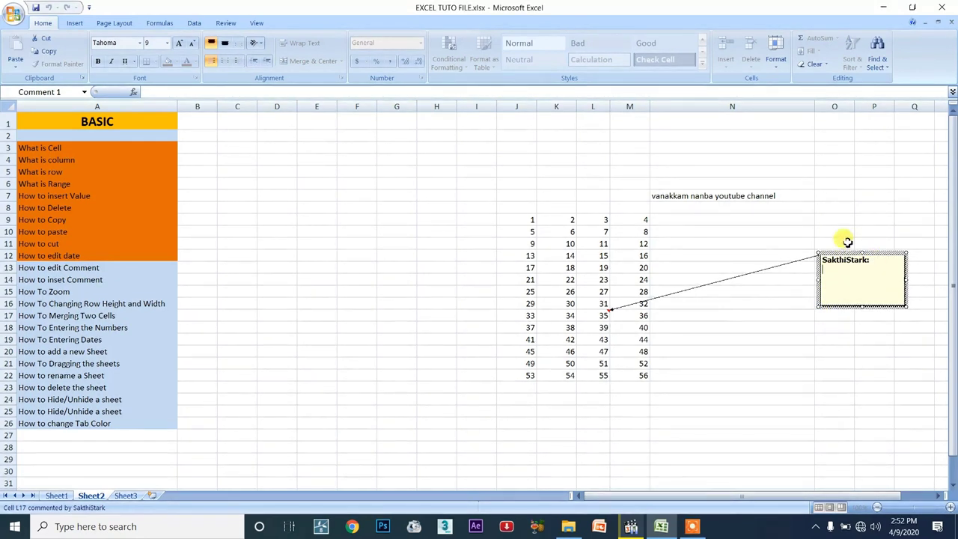
pyautogui.moveTo(832, 254); pyautogui.dragTo(930, 225)
pyautogui.click(927, 255)
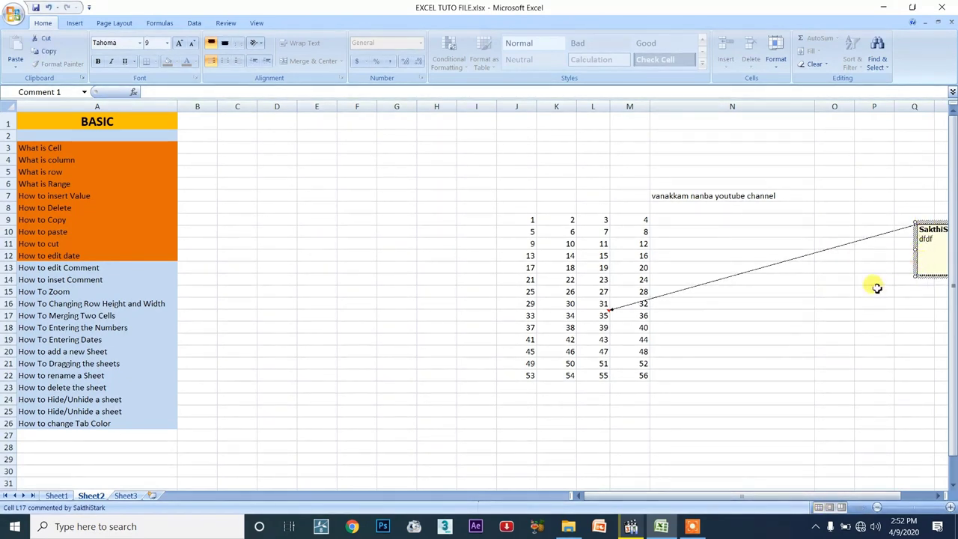
pyautogui.click(603, 315)
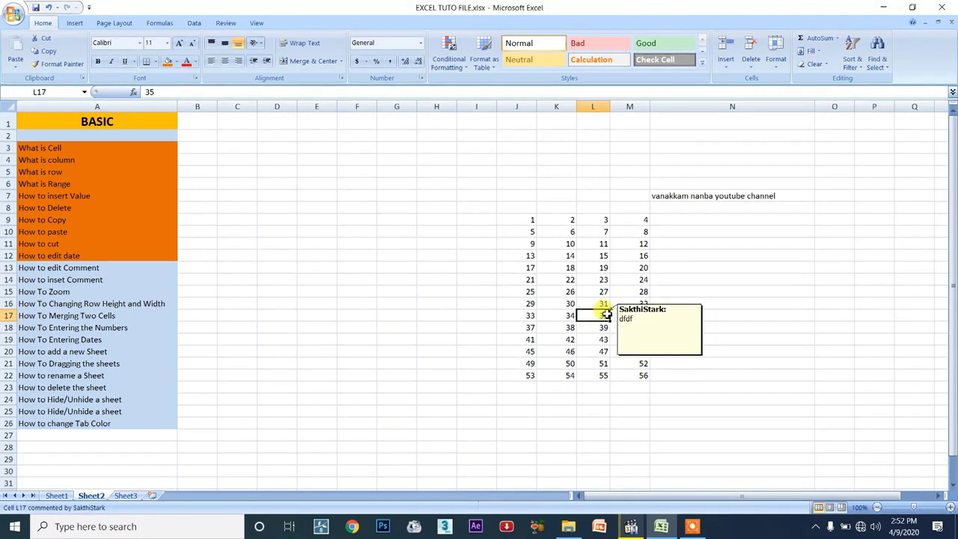
pyautogui.click(591, 387)
pyautogui.click(602, 318)
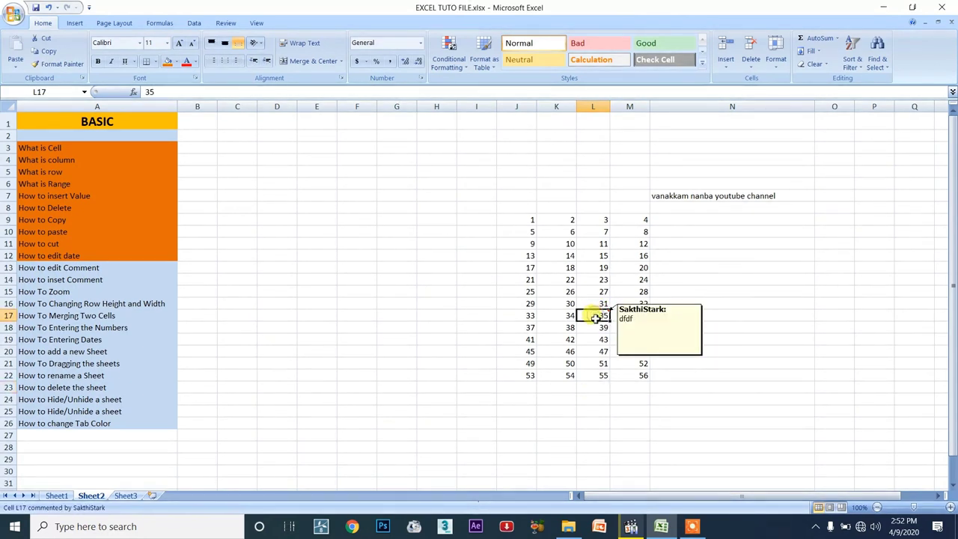
pyautogui.rightClick(601, 319)
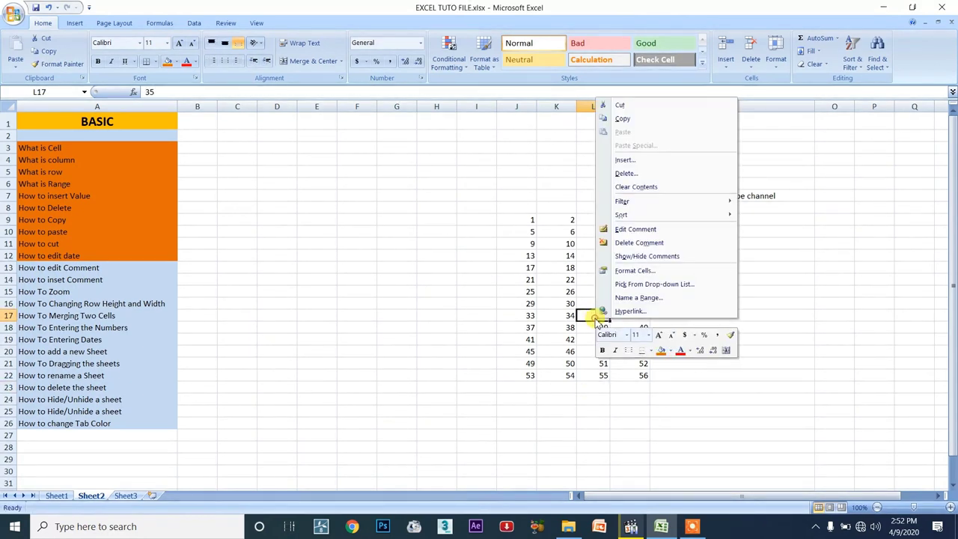
pyautogui.click(631, 230)
pyautogui.moveTo(773, 242); pyautogui.dragTo(697, 246)
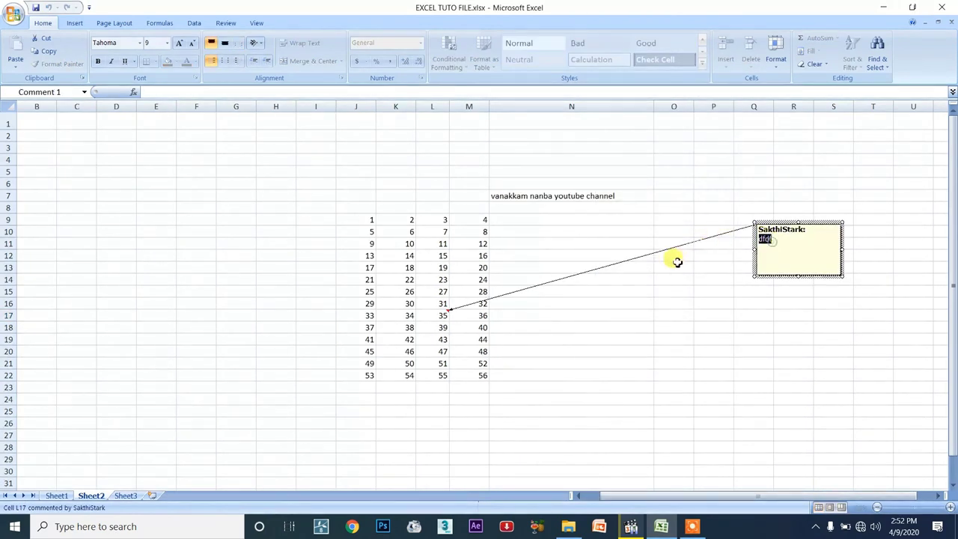
pyautogui.hscroll(5, 783, 221)
pyautogui.click(473, 374)
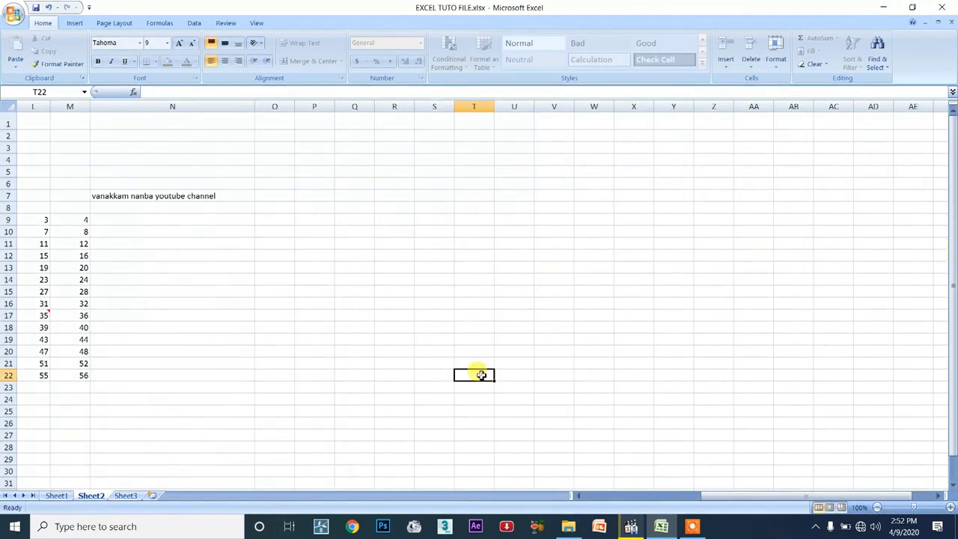
pyautogui.hscroll(-5, 271, 409)
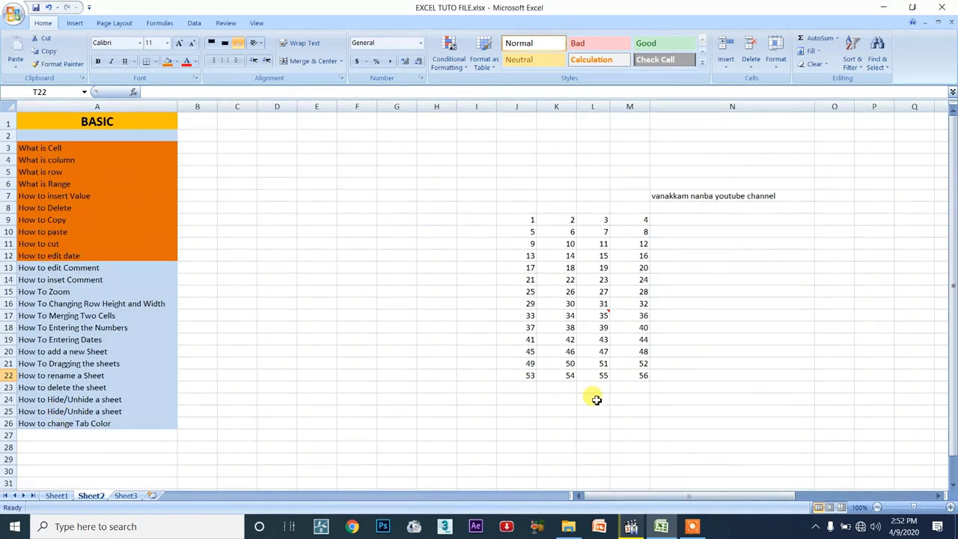
pyautogui.click(86, 327)
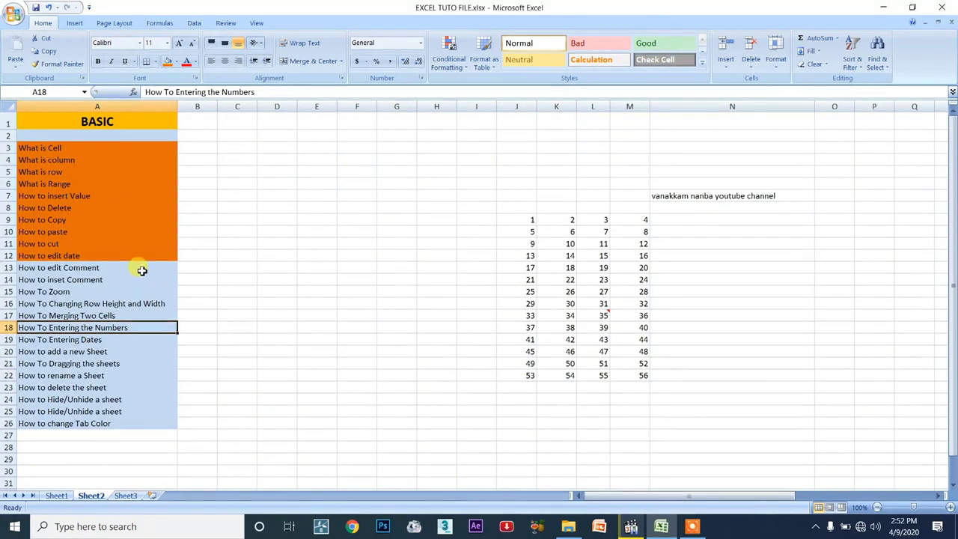
# Step: Fill How to edit Comment and How to inset Comment (A13:A14) orange, then select How To Zoom
pyautogui.click(136, 267)
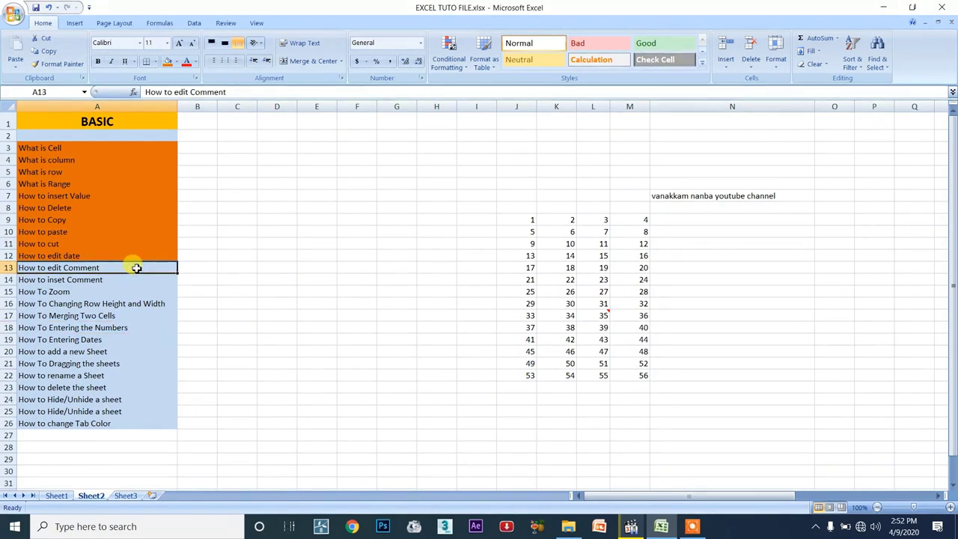
pyautogui.click(116, 281)
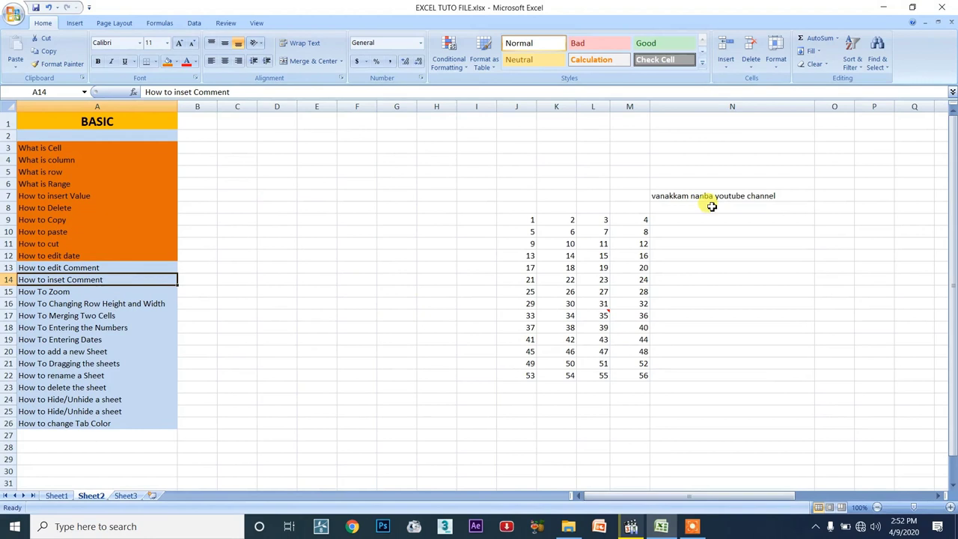
pyautogui.click(69, 268)
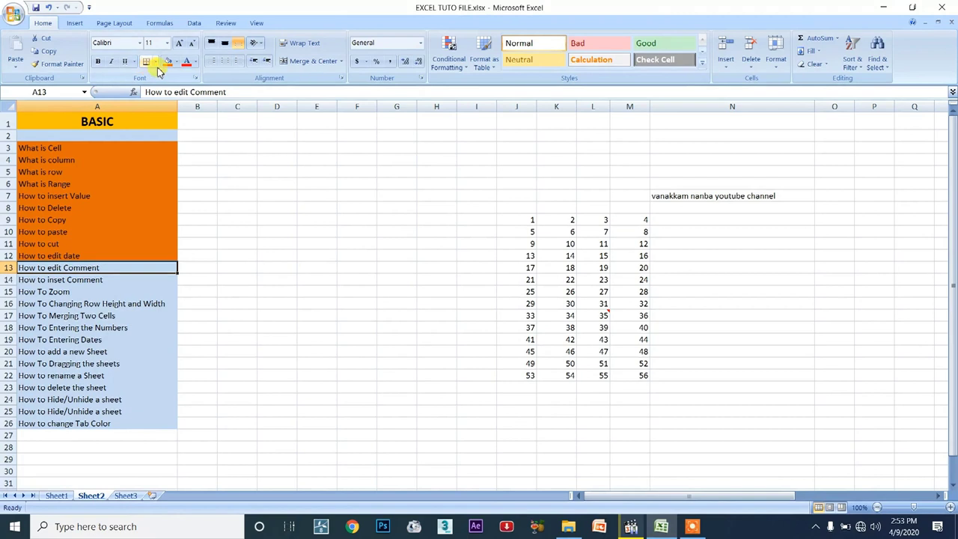
pyautogui.keyDown('ctrl'); pyautogui.click(90, 279); pyautogui.keyUp('ctrl')
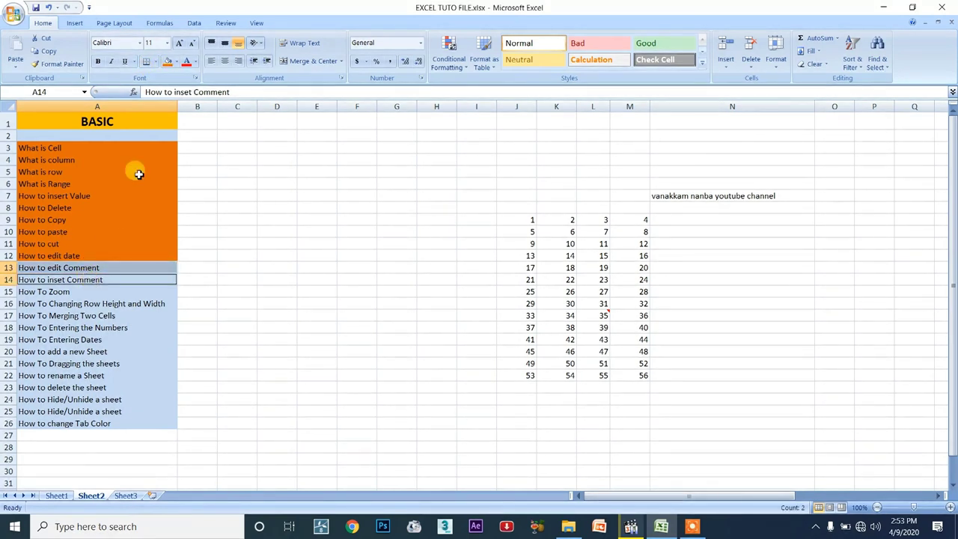
pyautogui.click(167, 60)
pyautogui.click(89, 303)
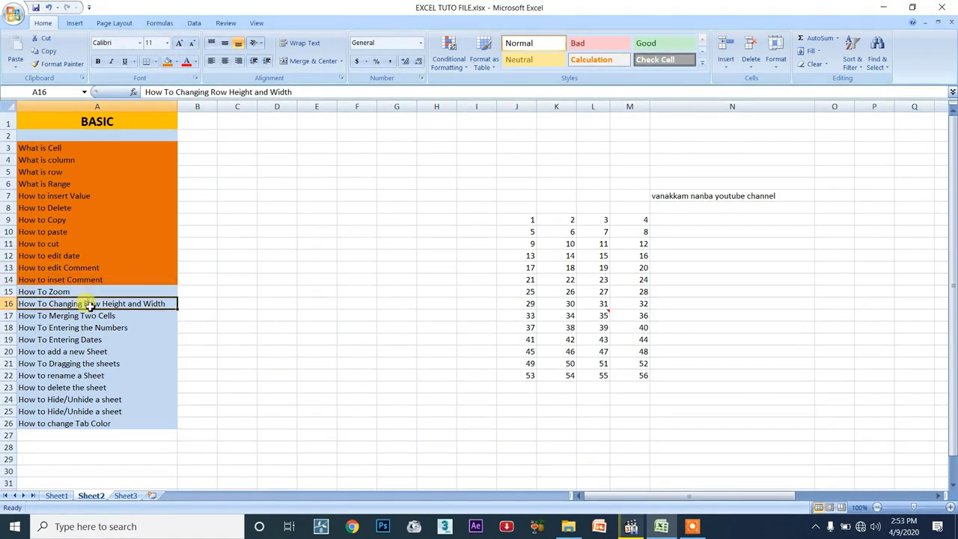
pyautogui.click(91, 291)
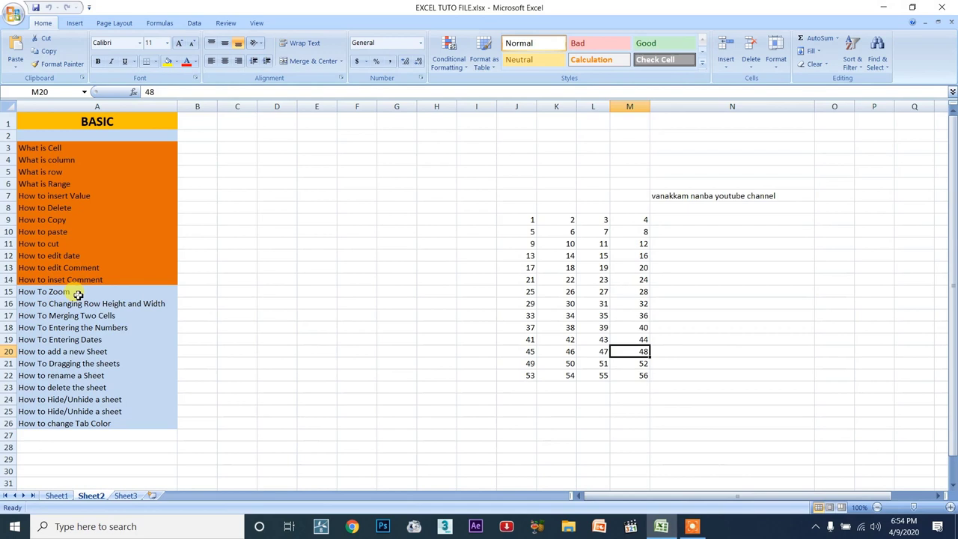
pyautogui.click(78, 294)
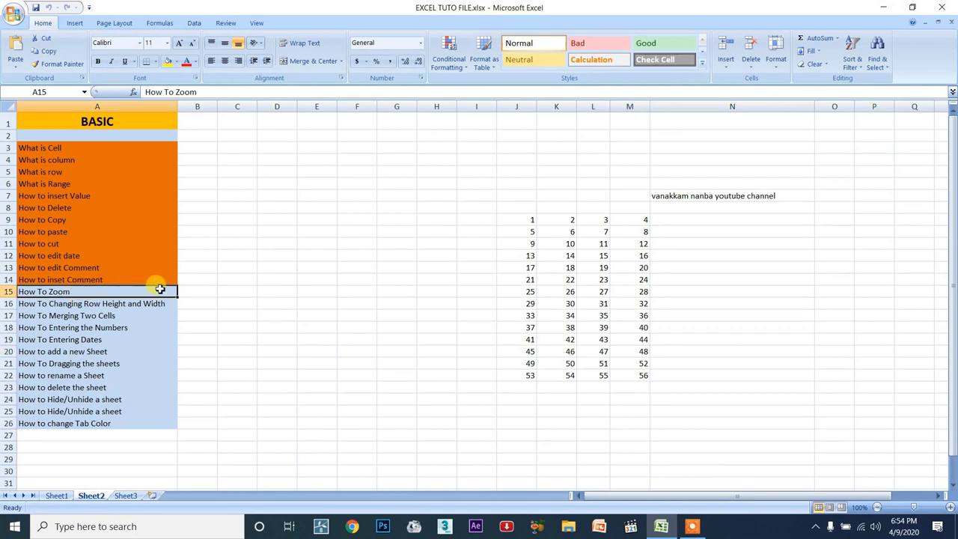
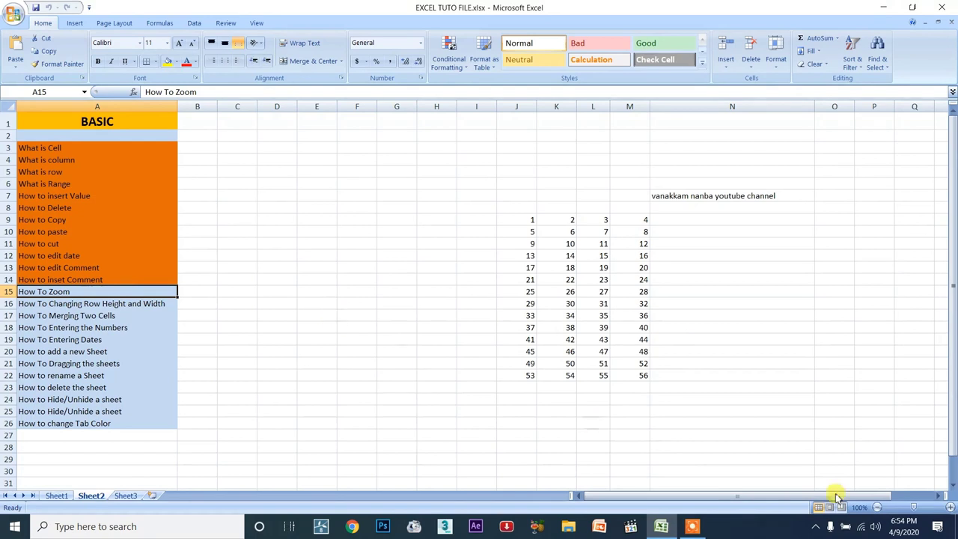
# Step: Zoom the sheet view in step by step to enlarge the topic list
pyautogui.click(949, 507)
pyautogui.click(949, 508)
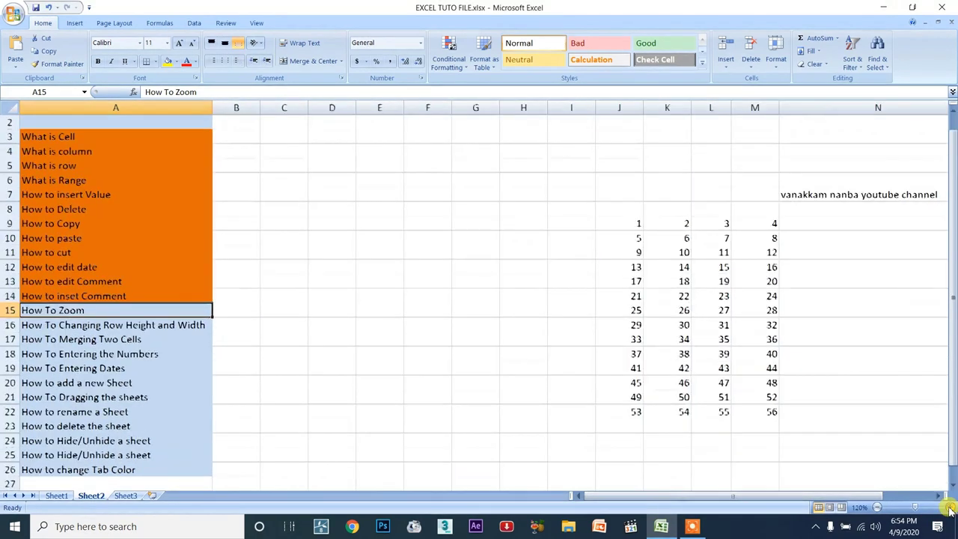
pyautogui.click(948, 508)
pyautogui.click(949, 507)
pyautogui.click(949, 507)
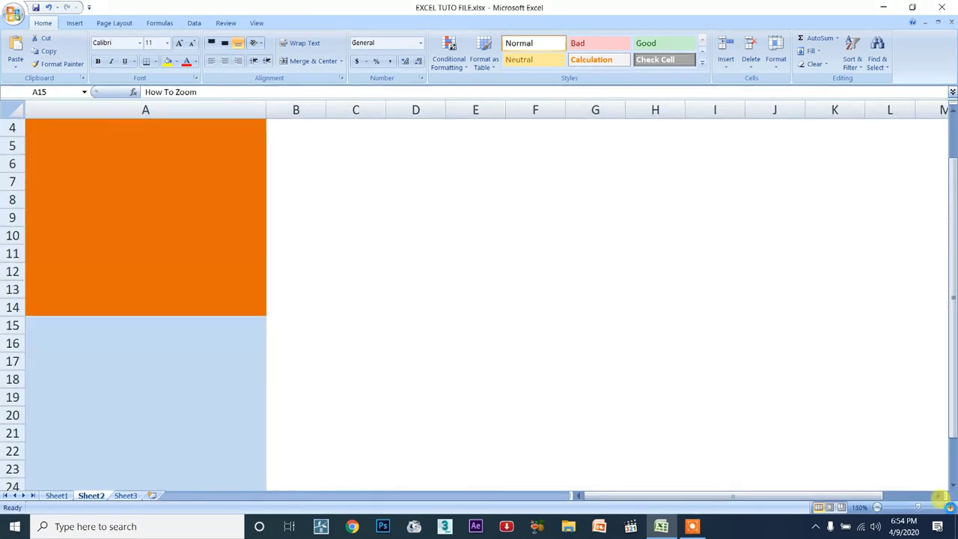
pyautogui.click(949, 508)
pyautogui.click(948, 508)
pyautogui.click(949, 507)
pyautogui.click(949, 507)
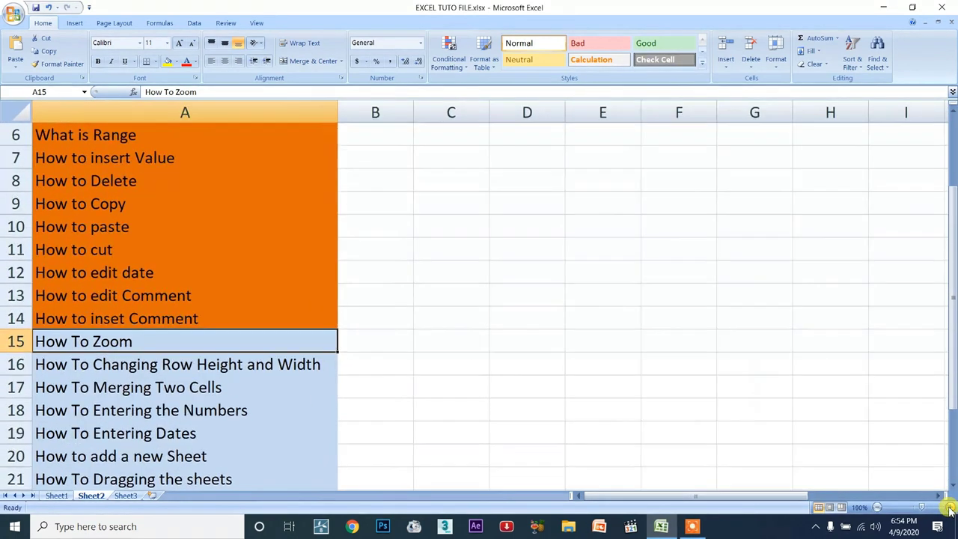
pyautogui.moveTo(927, 509); pyautogui.dragTo(946, 507)
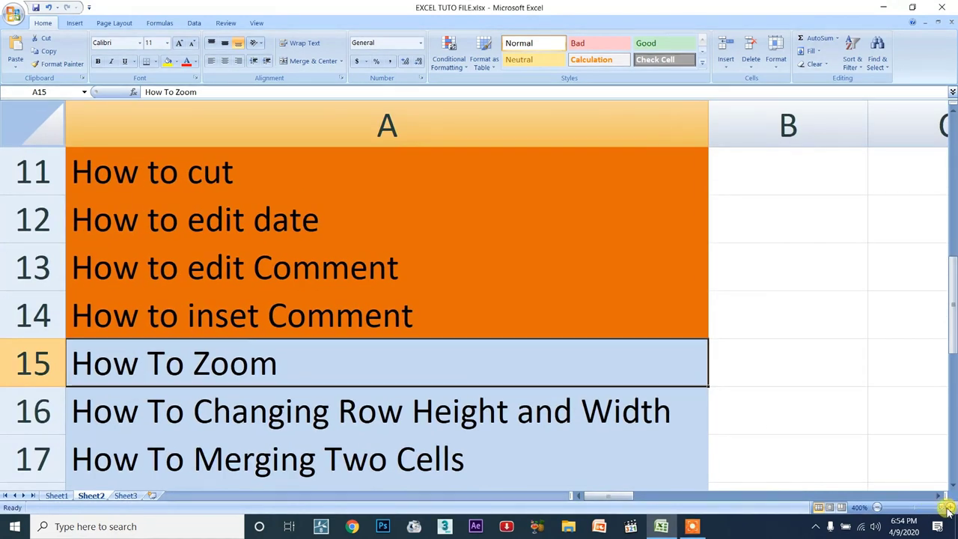
# Step: Select cell A11, zoom out to fit the sheet, then return to 100%
pyautogui.click(186, 186)
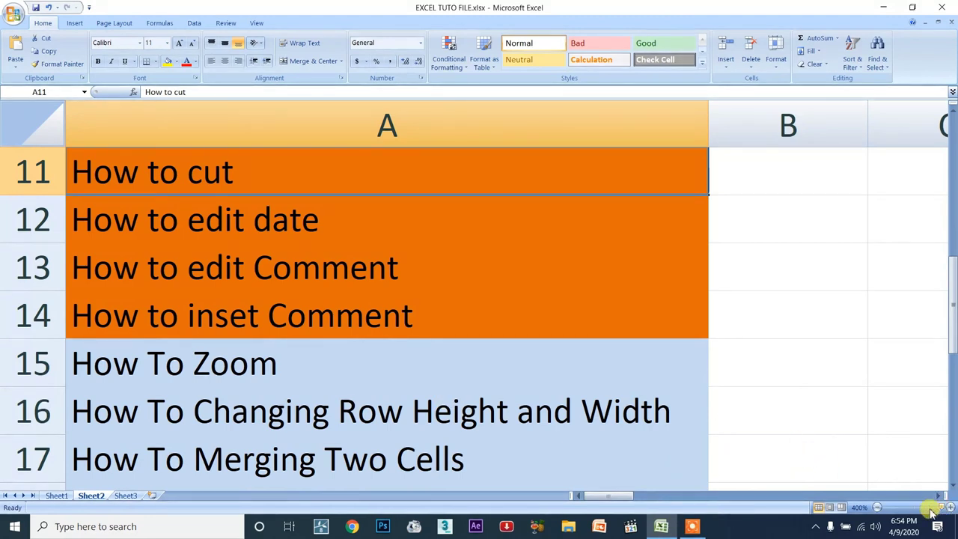
pyautogui.moveTo(942, 509); pyautogui.dragTo(872, 508)
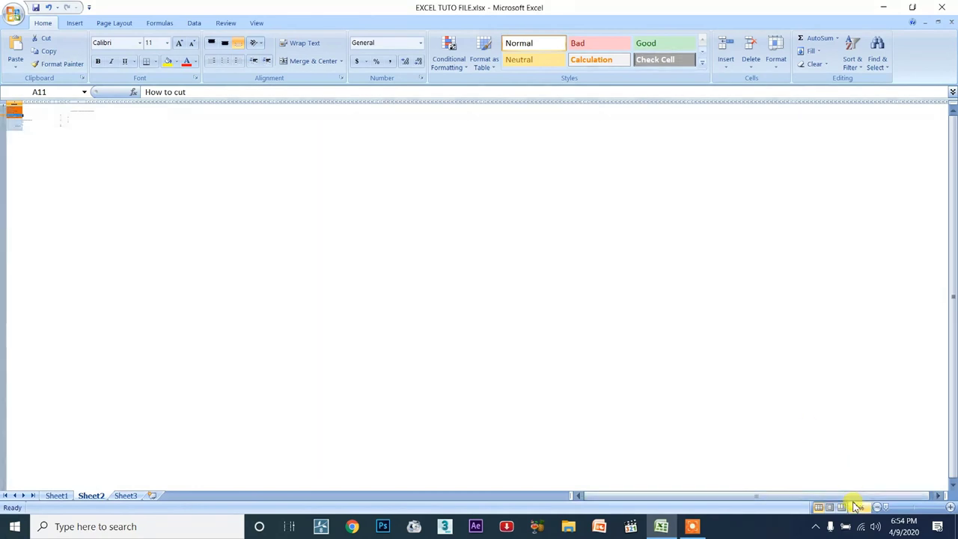
pyautogui.moveTo(883, 509); pyautogui.dragTo(913, 516)
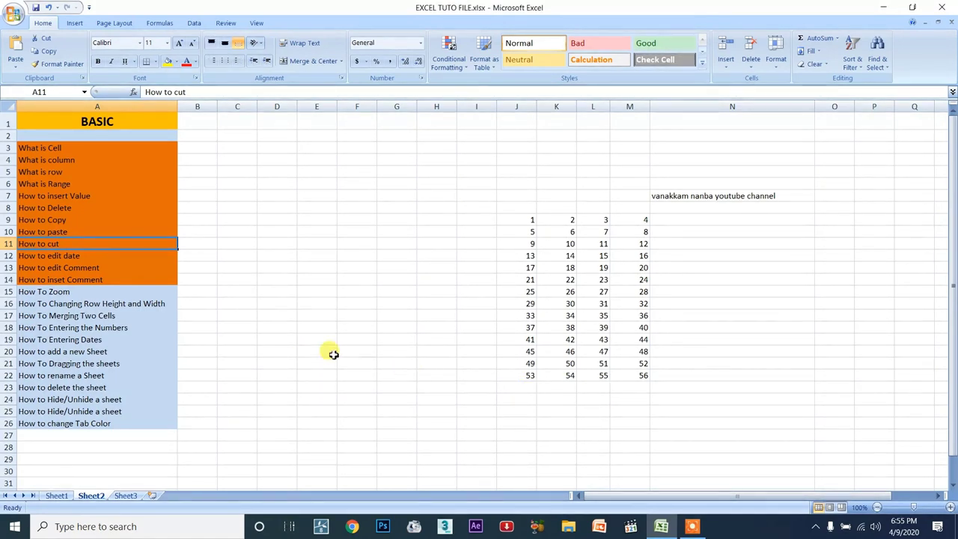
# Step: Select the How To Zoom cell A15 and scroll through the topic list
pyautogui.click(129, 293)
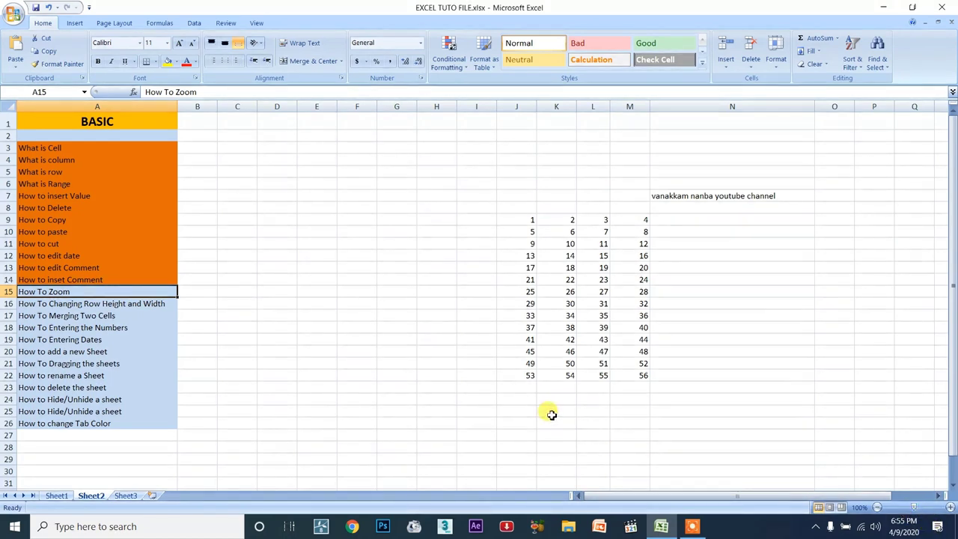
pyautogui.press('alt')
pyautogui.scroll(2, 457, 347)
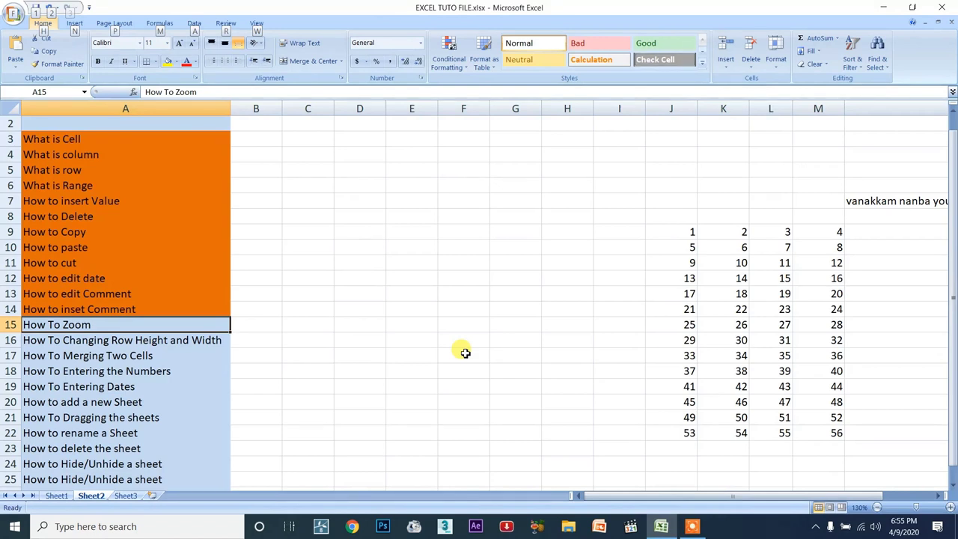
pyautogui.scroll(7, 464, 352)
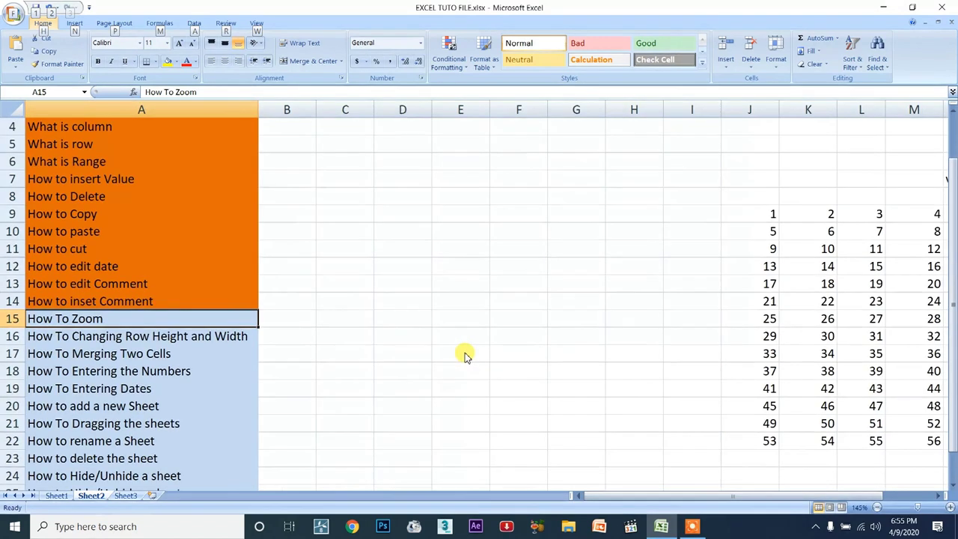
pyautogui.scroll(-8, 458, 367)
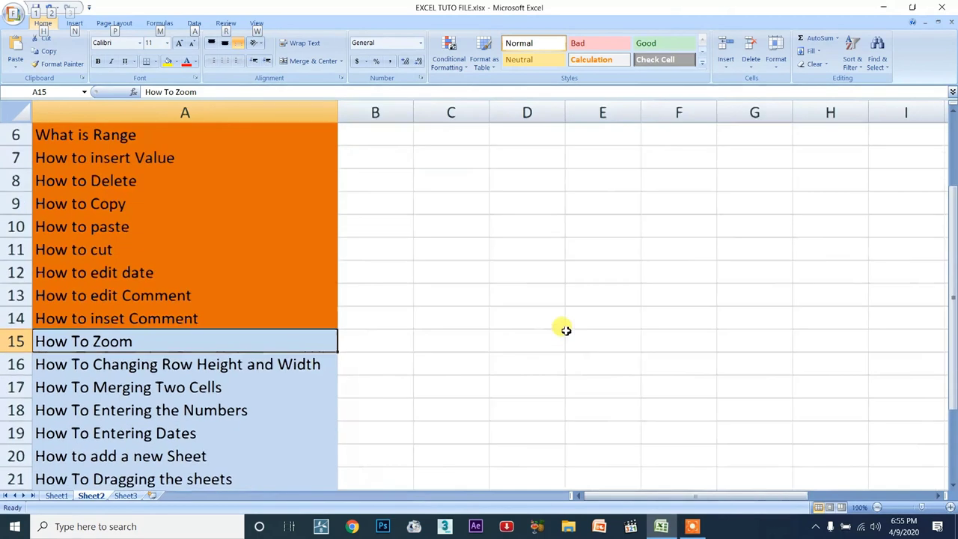
pyautogui.scroll(-3, 455, 346)
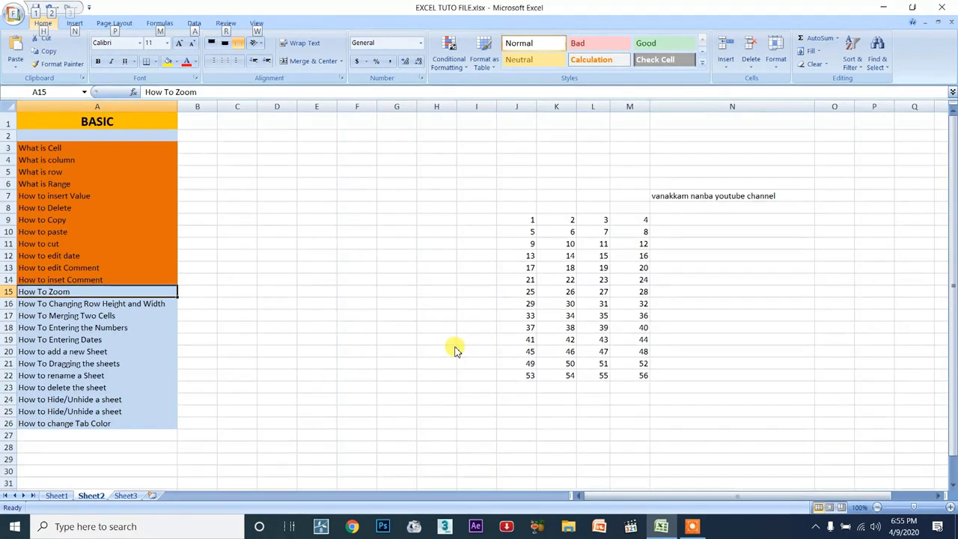
pyautogui.scroll(-2, 457, 350)
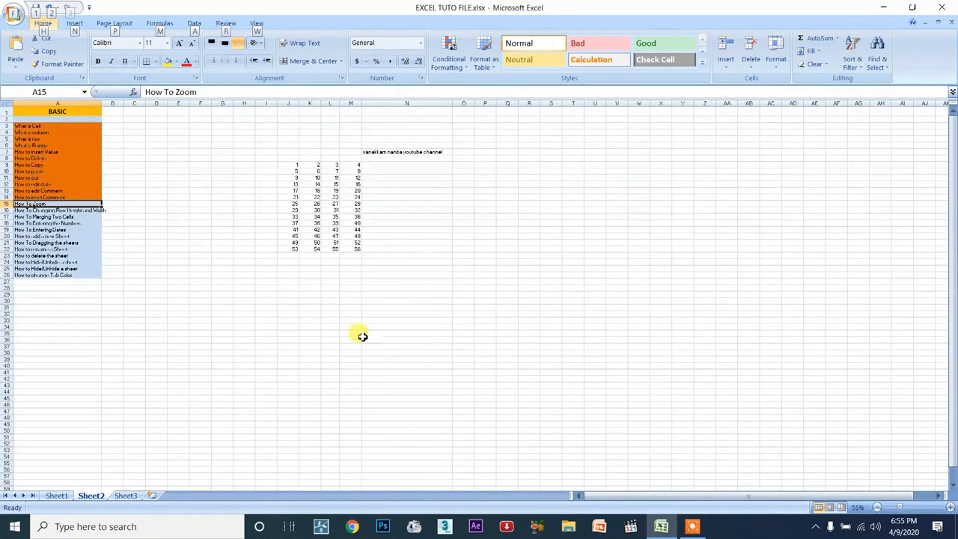
pyautogui.scroll(6, 288, 280)
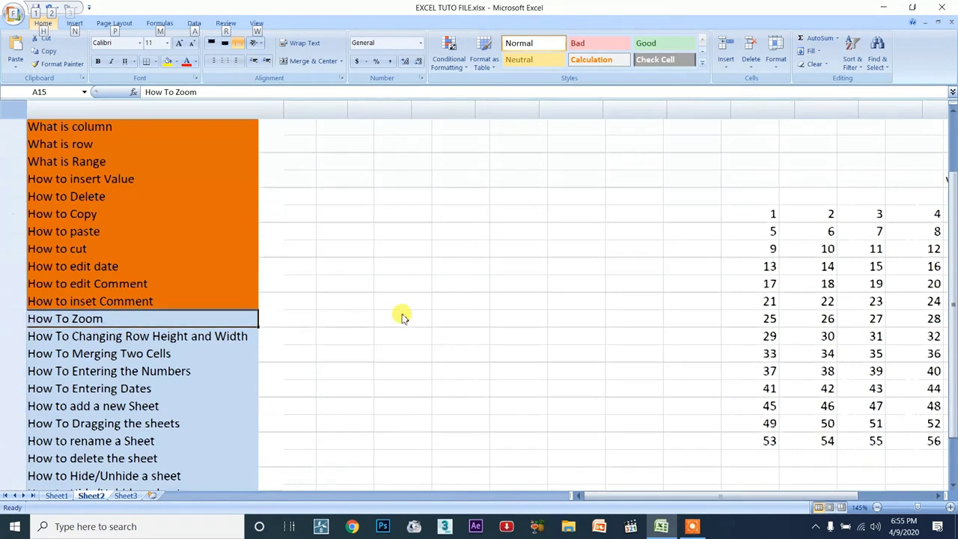
pyautogui.scroll(4, 400, 314)
pyautogui.scroll(-5, 427, 309)
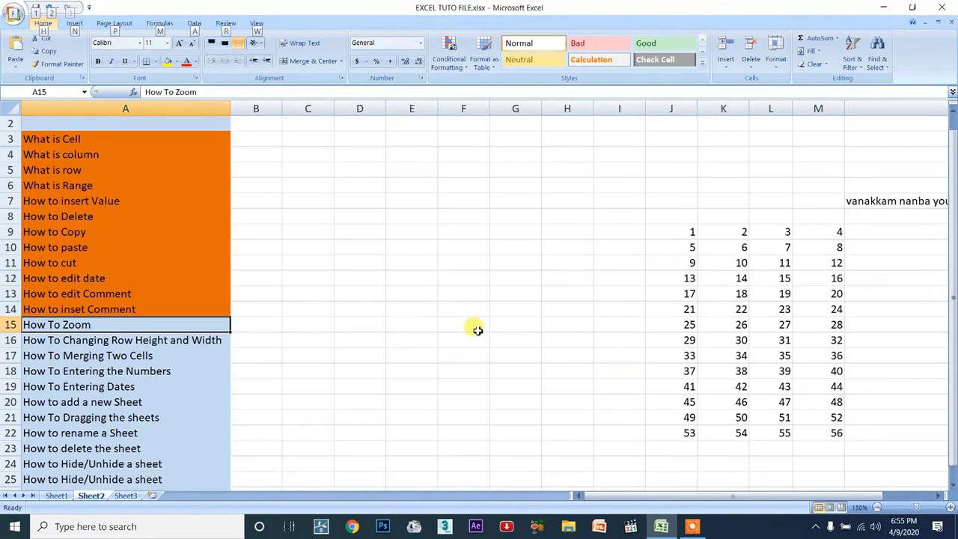
pyautogui.scroll(-1, 559, 374)
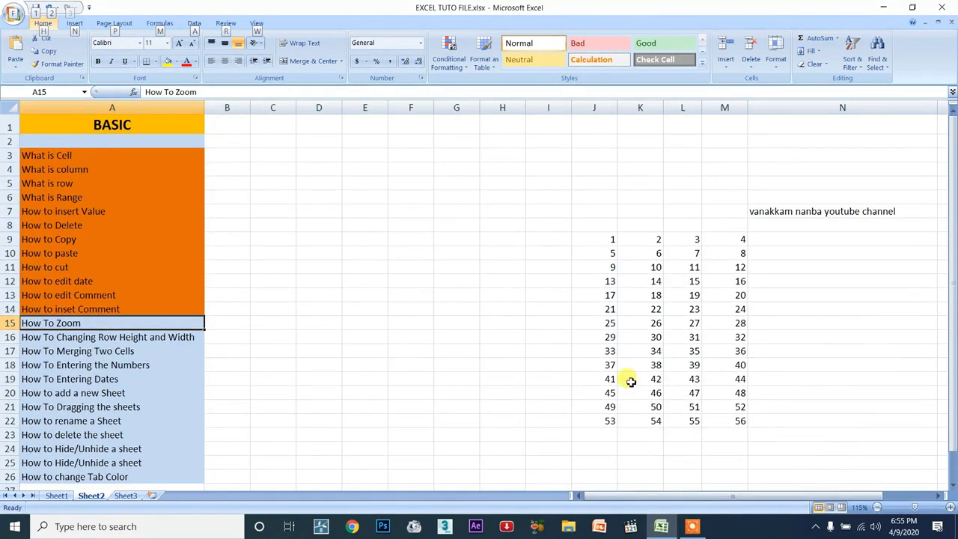
pyautogui.scroll(-1, 609, 366)
pyautogui.press('alt')
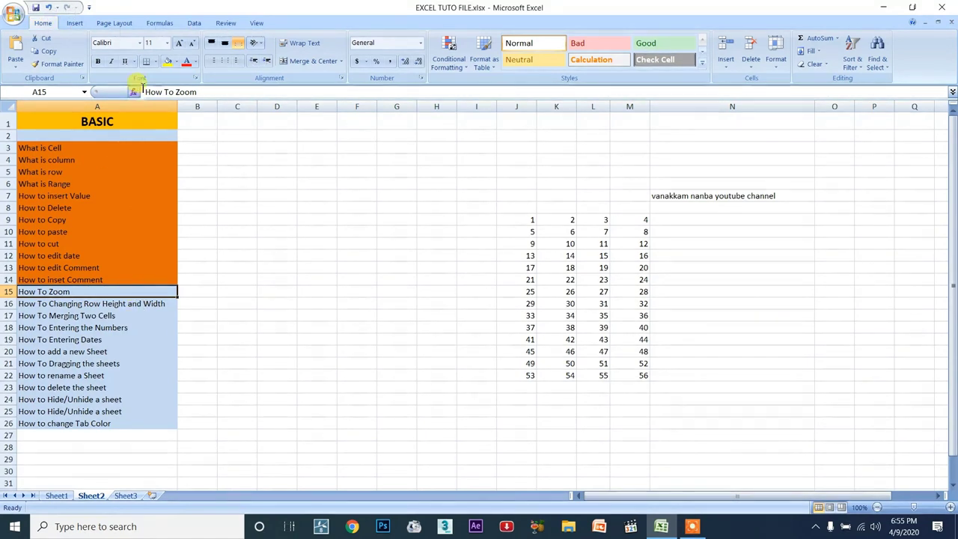
# Step: Fill A15 with the orange swatch to match the topics above
pyautogui.click(177, 62)
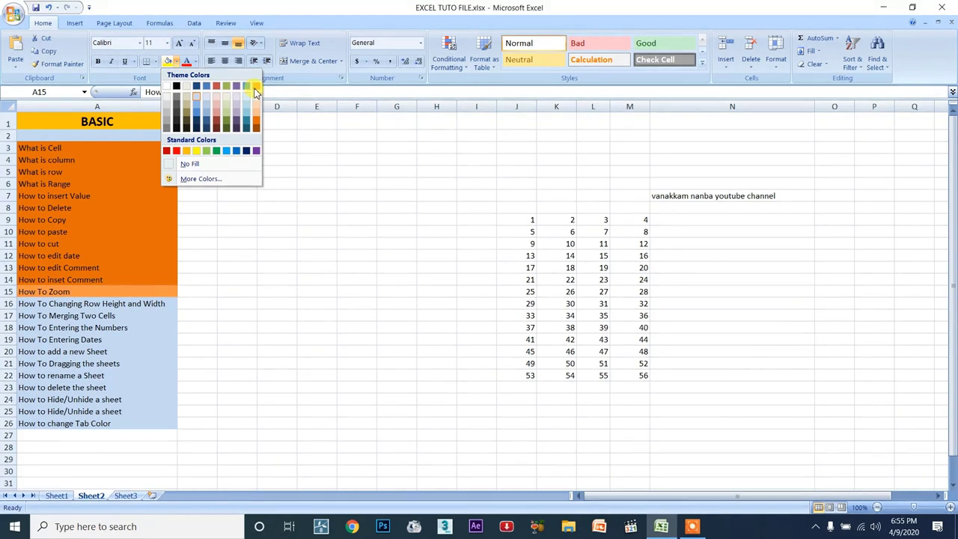
pyautogui.click(256, 125)
pyautogui.click(133, 304)
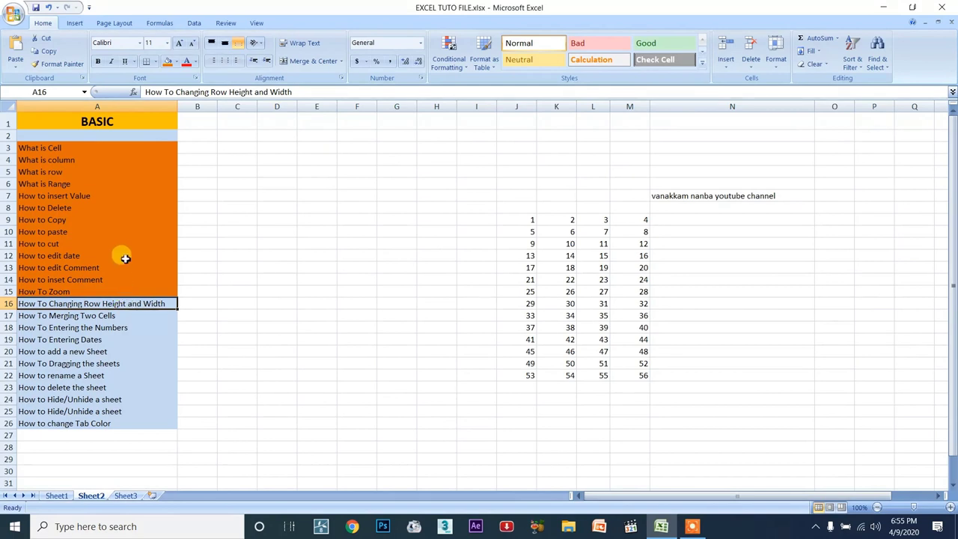
# Step: Select columns E, F, G and H in turn, ending on column K
pyautogui.click(329, 107)
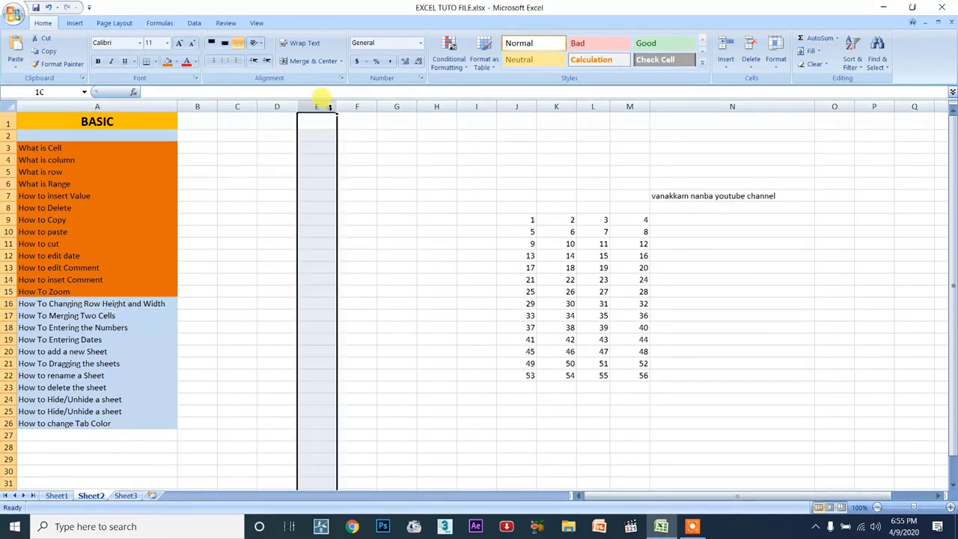
pyautogui.moveTo(355, 124); pyautogui.dragTo(364, 105)
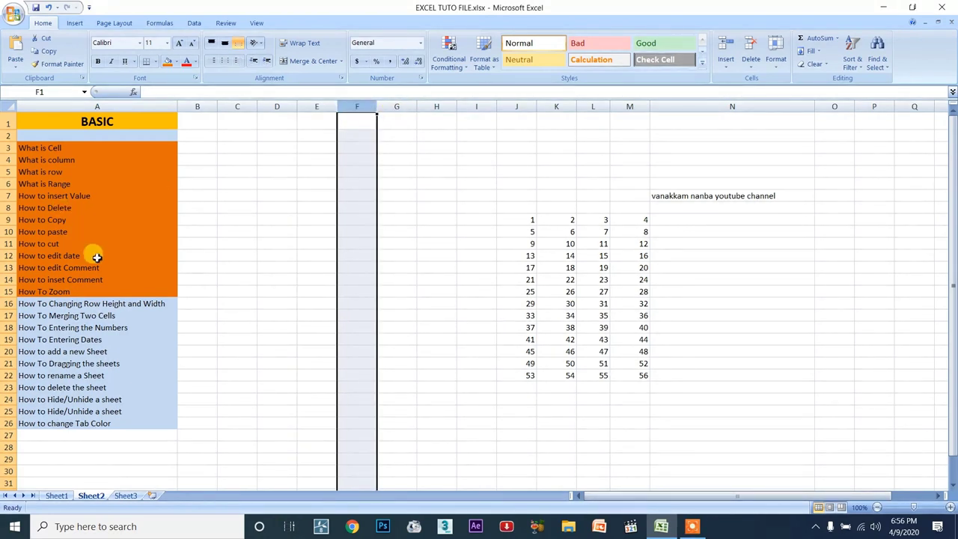
pyautogui.click(75, 157)
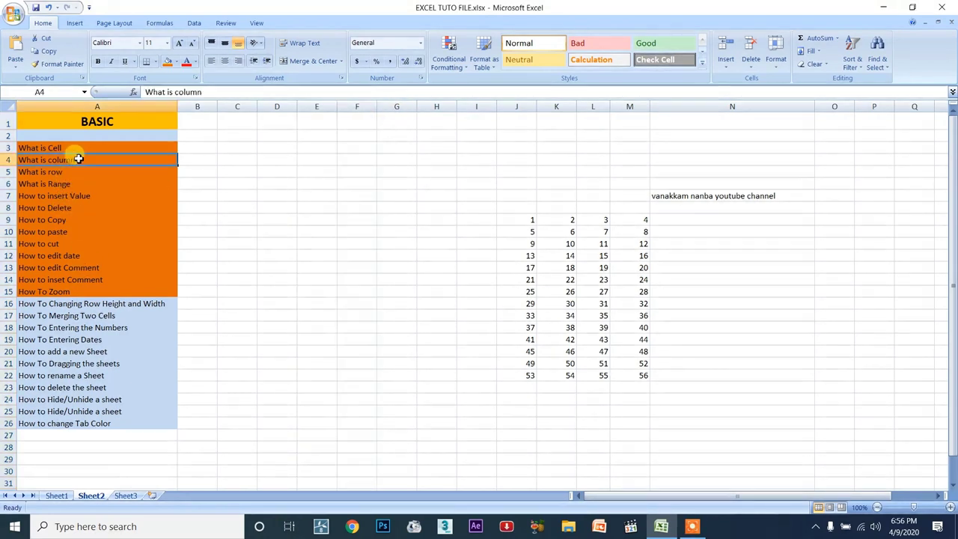
pyautogui.click(394, 106)
pyautogui.click(435, 106)
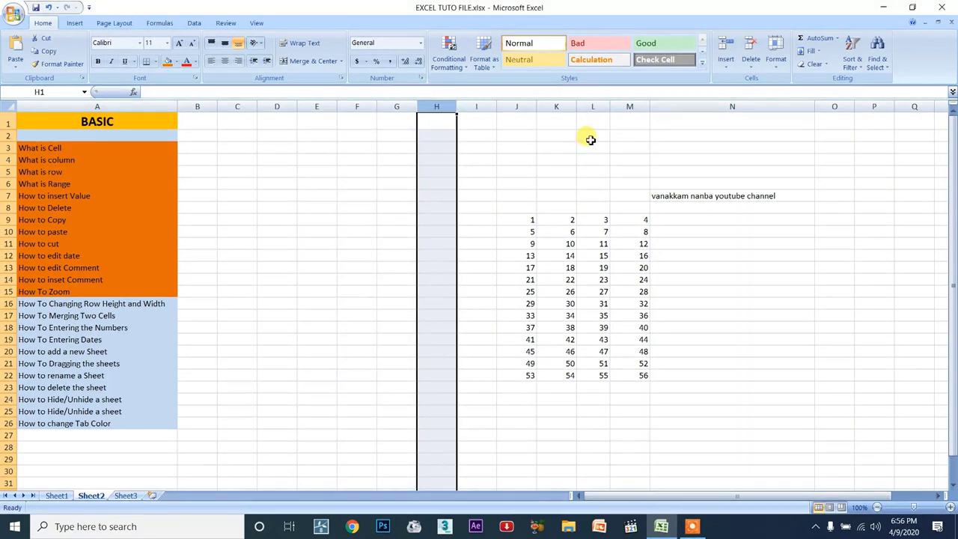
pyautogui.click(562, 106)
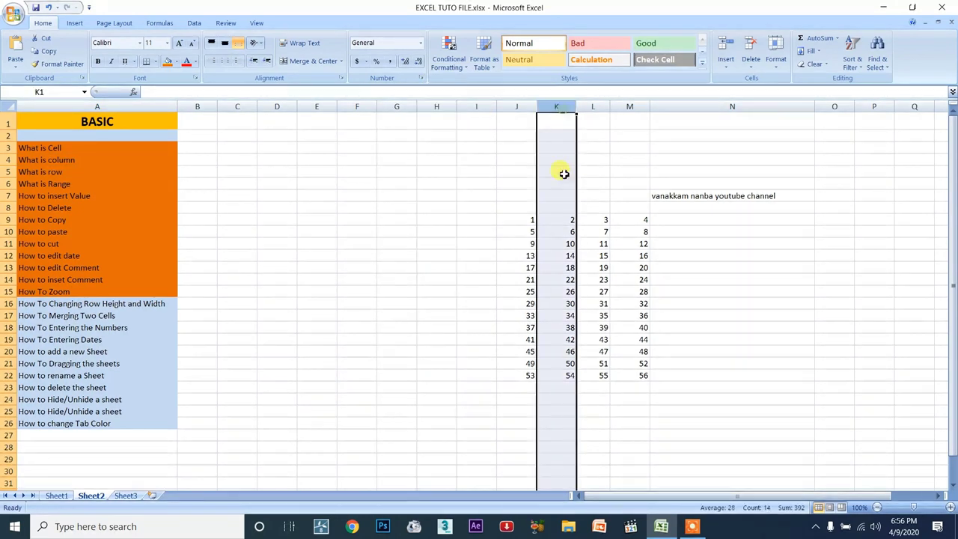
# Step: Set column K's width to 16.22 in the Column Width dialog
pyautogui.rightClick(567, 111)
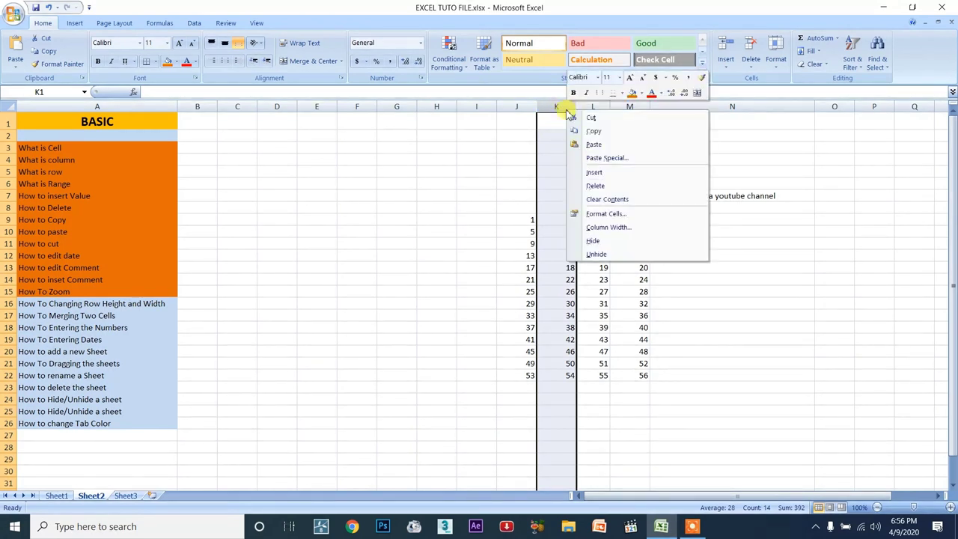
pyautogui.click(625, 228)
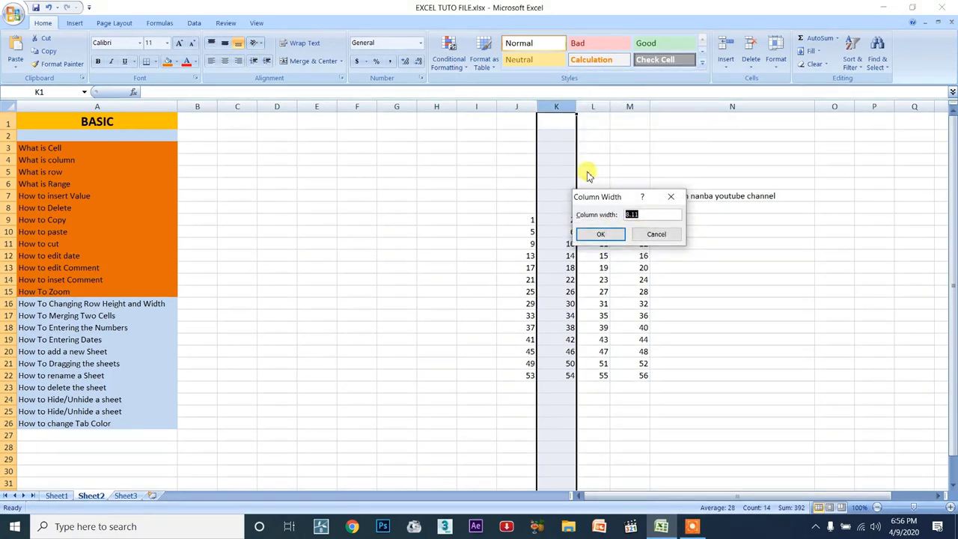
pyautogui.click(656, 234)
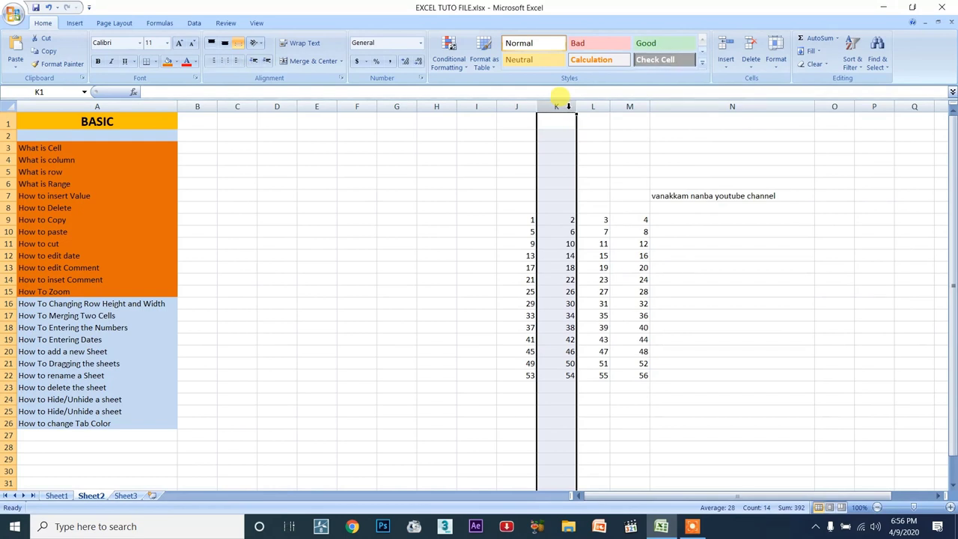
pyautogui.rightClick(568, 109)
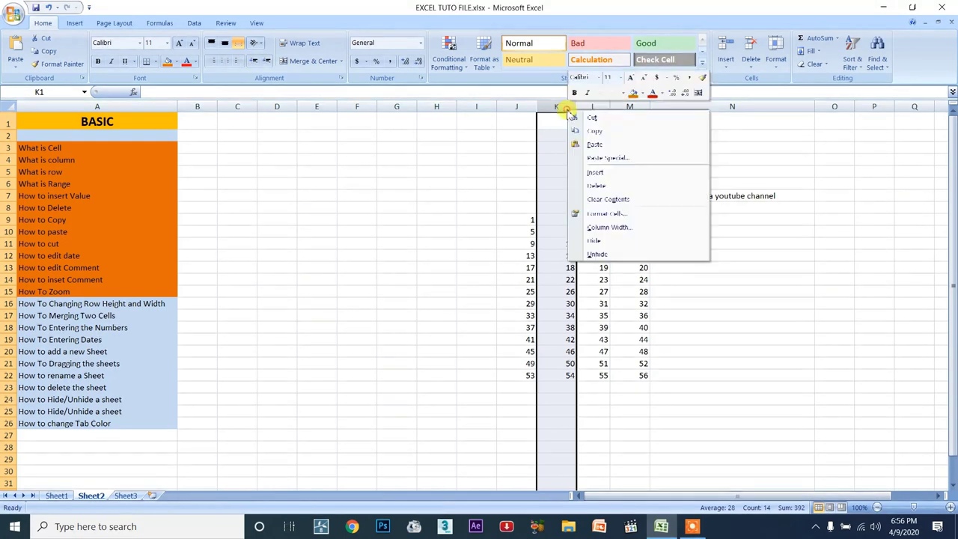
pyautogui.click(626, 228)
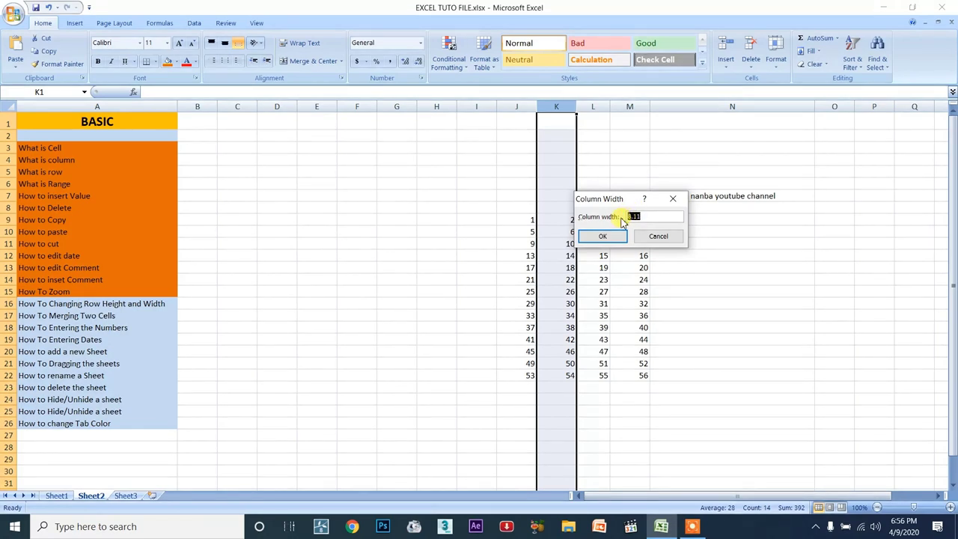
pyautogui.moveTo(647, 217); pyautogui.dragTo(611, 215)
pyautogui.doubleClick(648, 216)
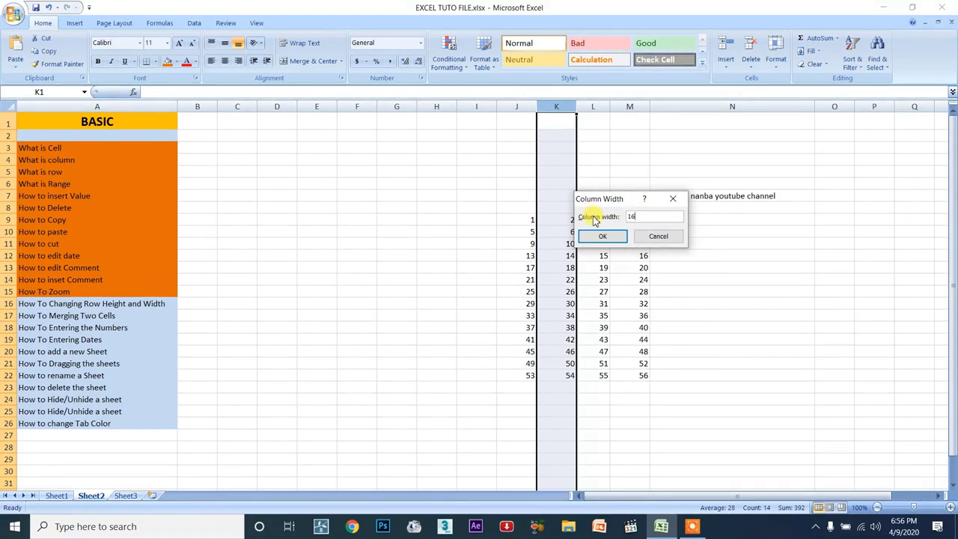
pyautogui.click(602, 235)
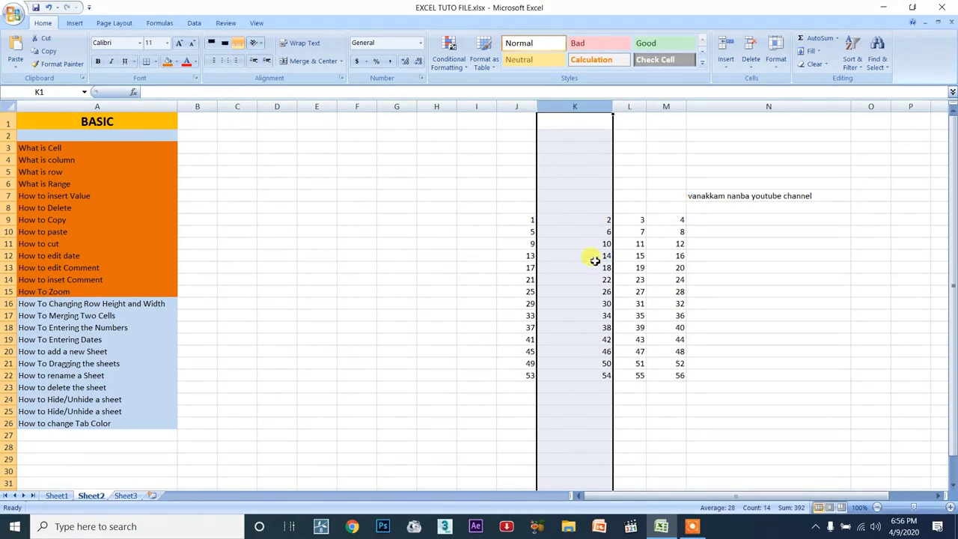
pyautogui.moveTo(743, 374); pyautogui.dragTo(536, 196)
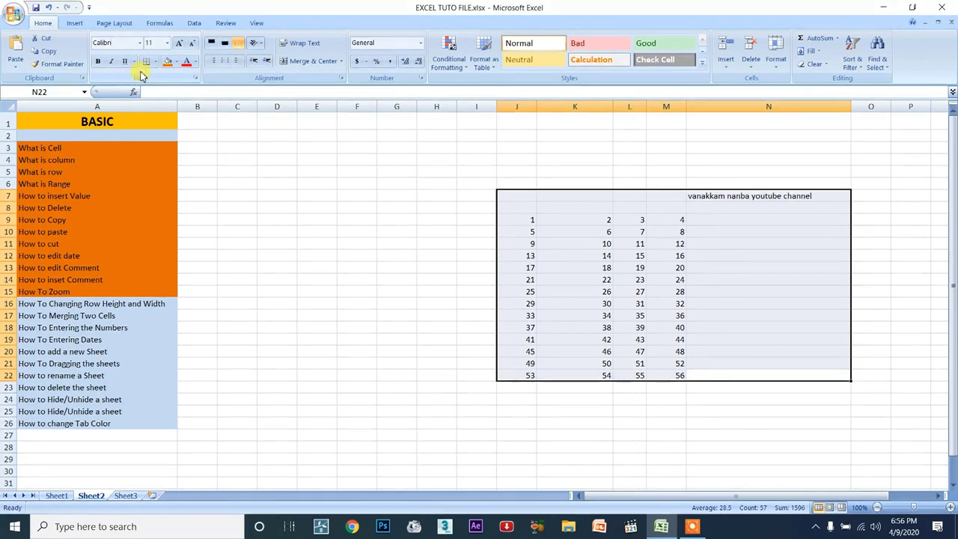
# Step: Centre-align the numbers 1–56 and the channel caption in J7:N22
pyautogui.click(227, 62)
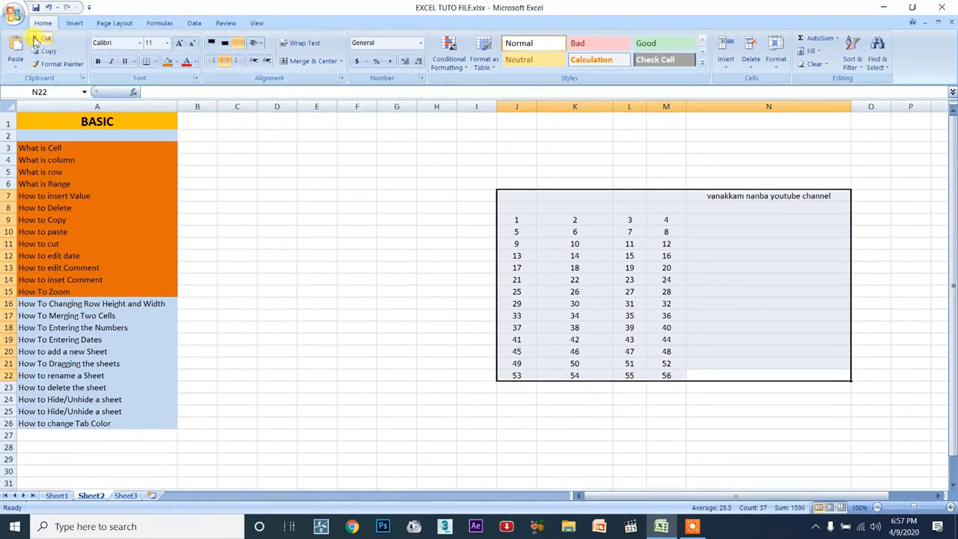
pyautogui.click(75, 23)
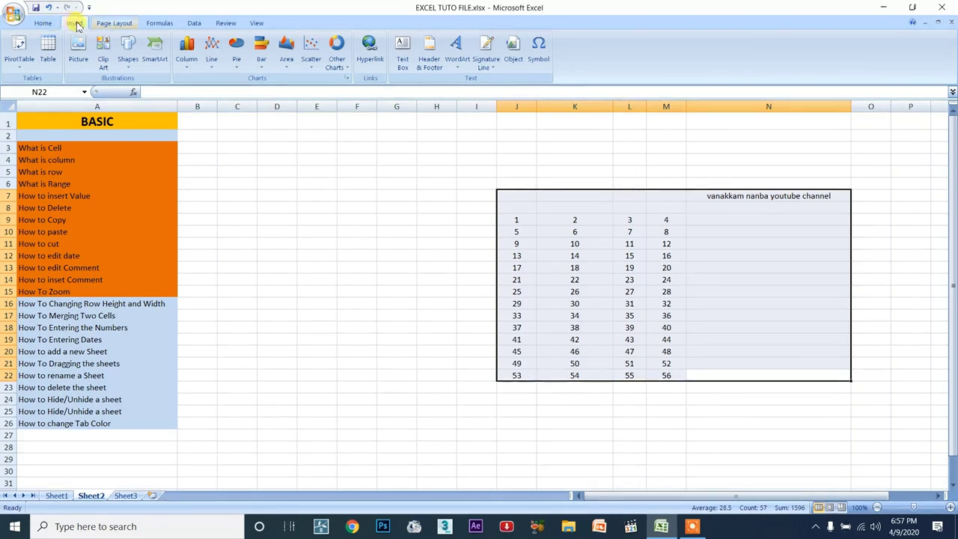
pyautogui.click(118, 24)
pyautogui.click(161, 25)
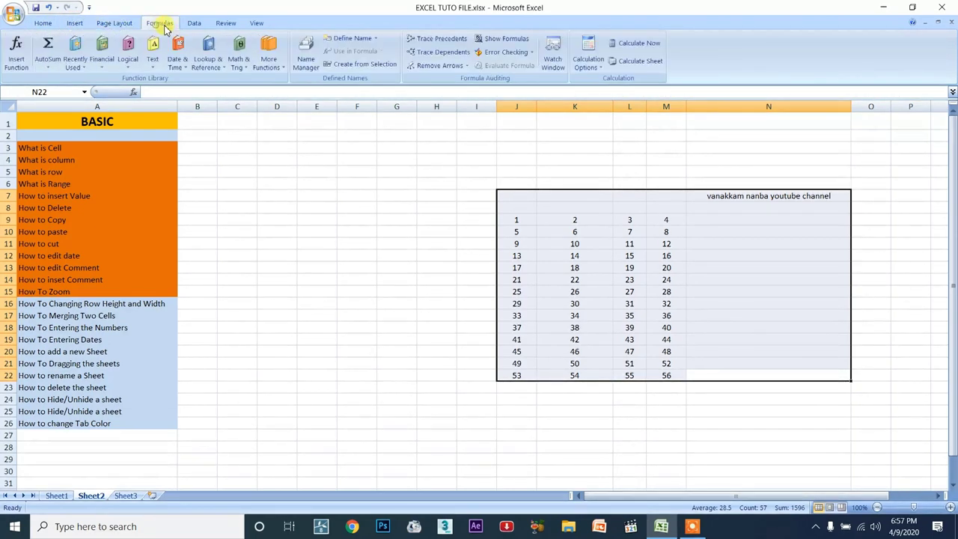
pyautogui.click(196, 23)
pyautogui.click(262, 27)
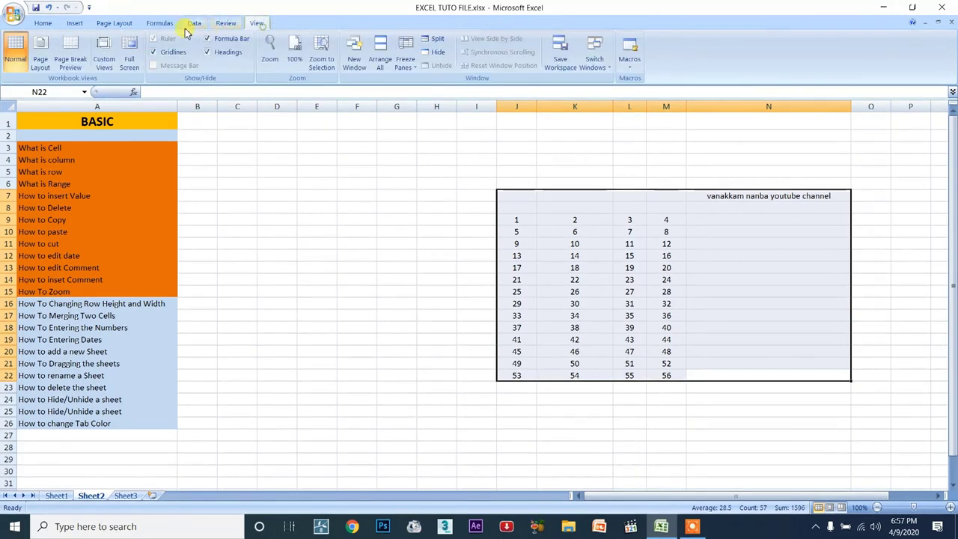
pyautogui.click(158, 26)
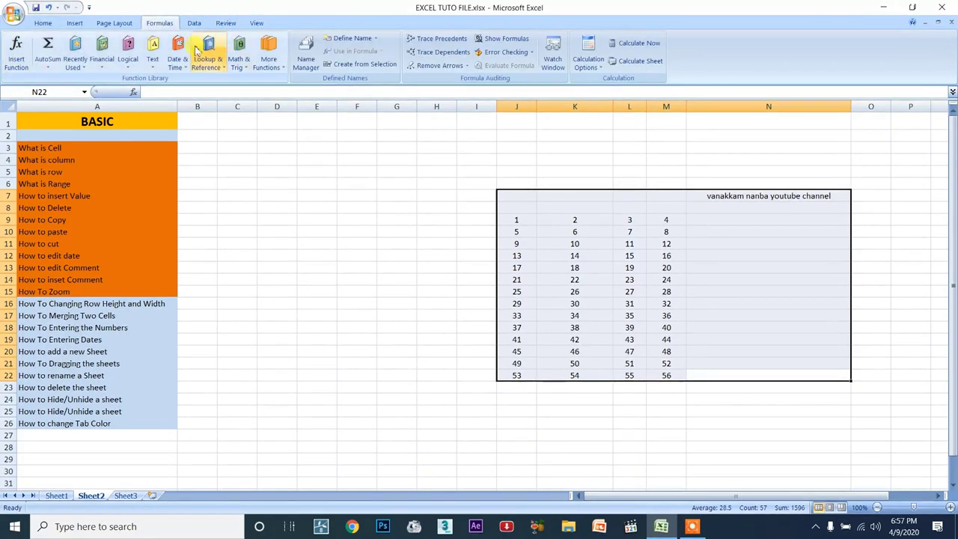
pyautogui.click(123, 25)
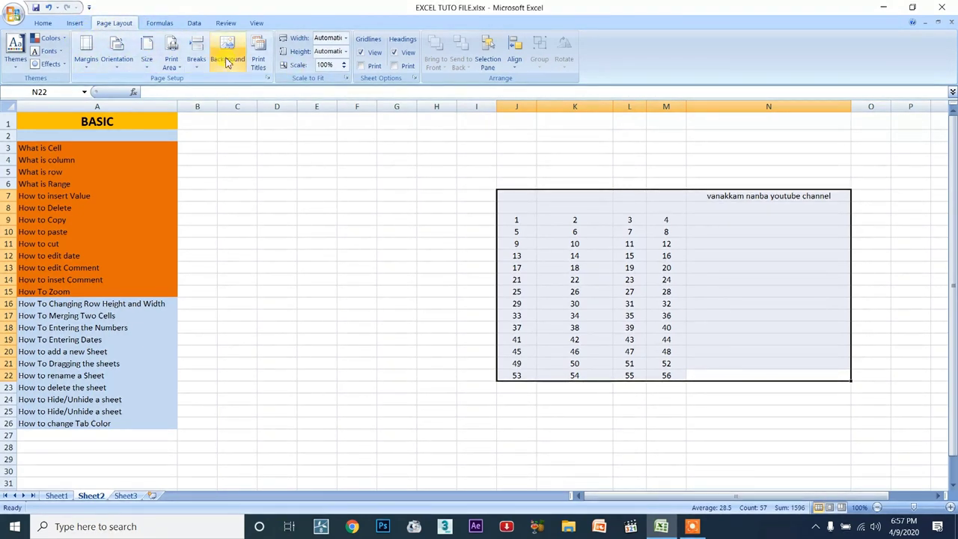
pyautogui.click(77, 23)
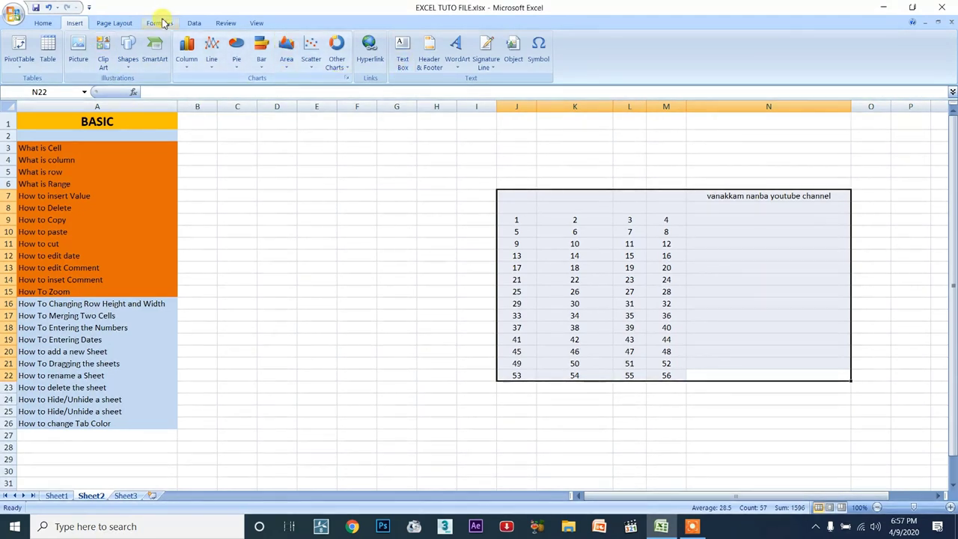
pyautogui.click(42, 23)
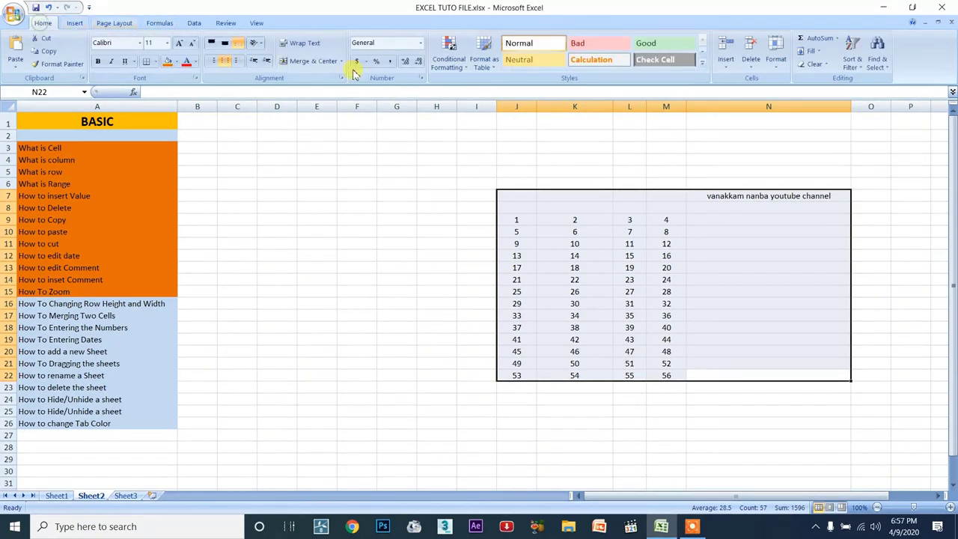
pyautogui.click(726, 62)
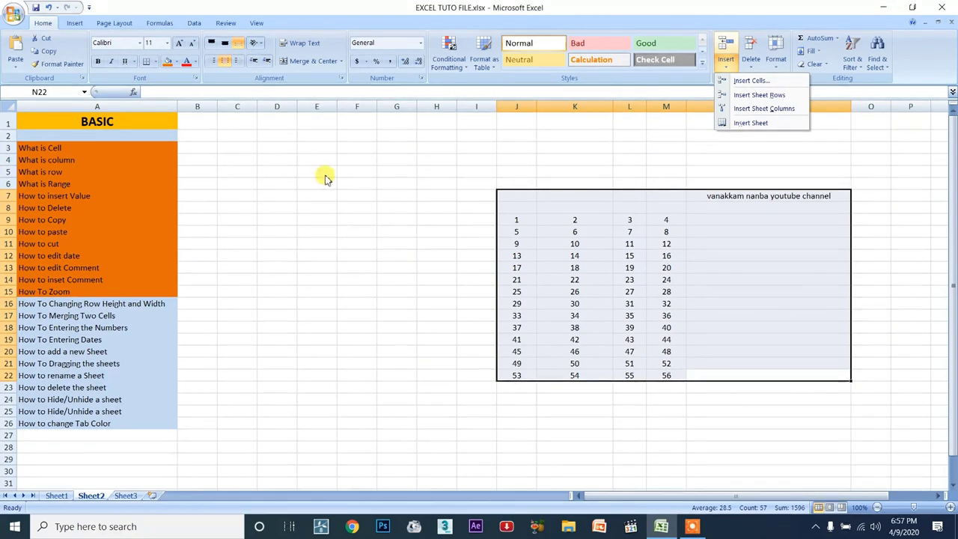
pyautogui.click(321, 226)
pyautogui.rightClick(350, 207)
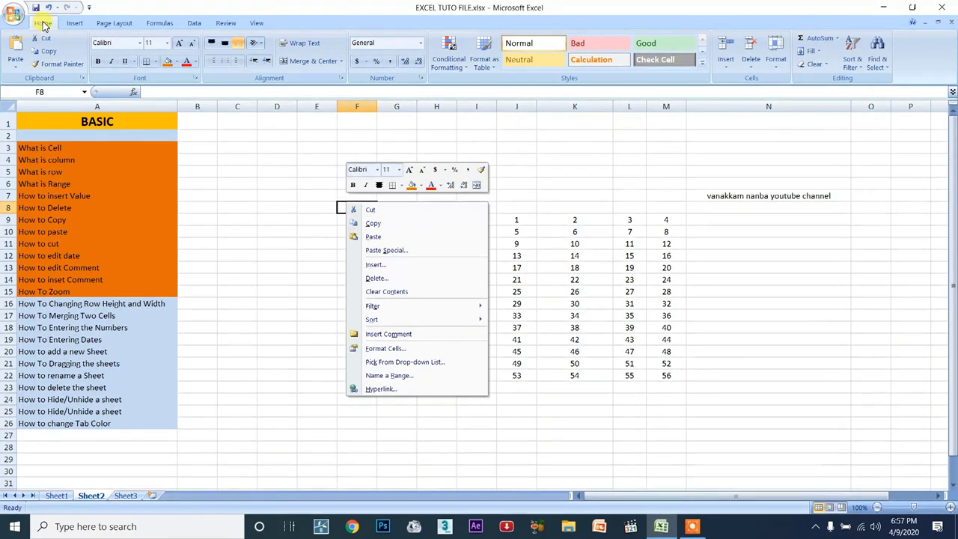
pyautogui.click(43, 23)
pyautogui.click(74, 22)
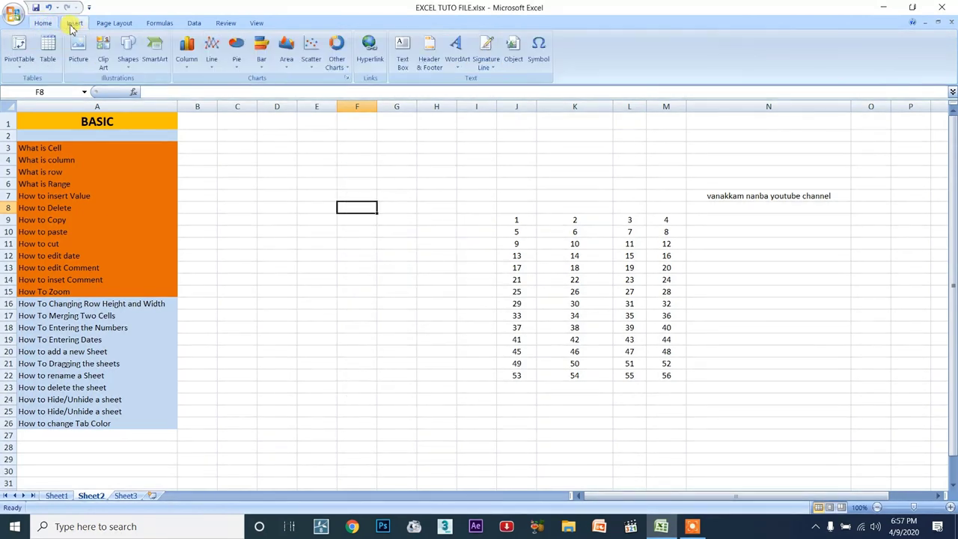
pyautogui.click(110, 25)
pyautogui.click(161, 23)
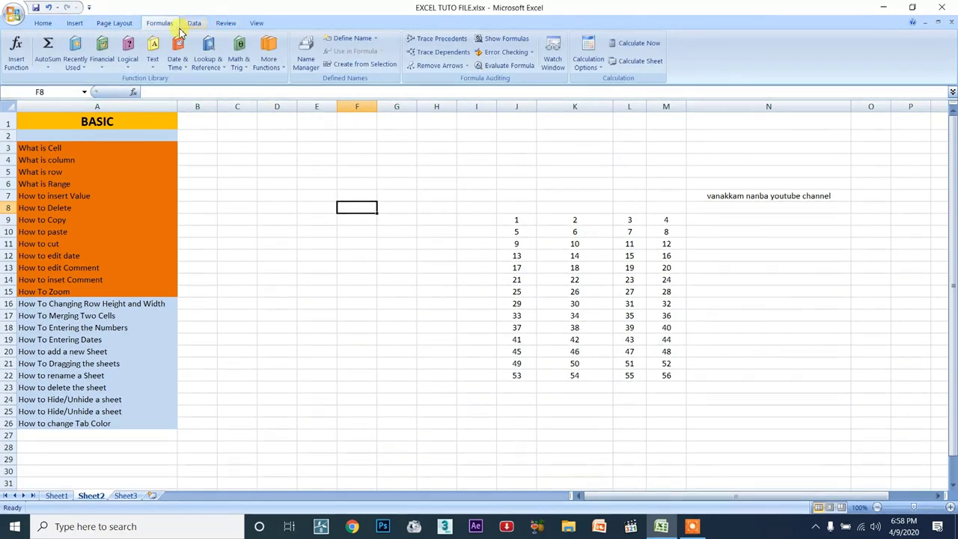
pyautogui.click(43, 23)
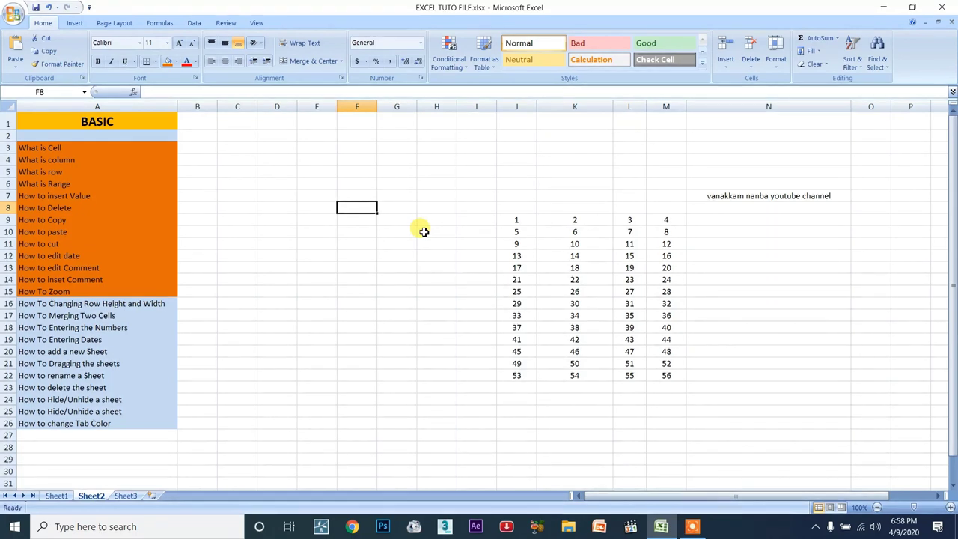
pyautogui.click(79, 24)
pyautogui.click(122, 24)
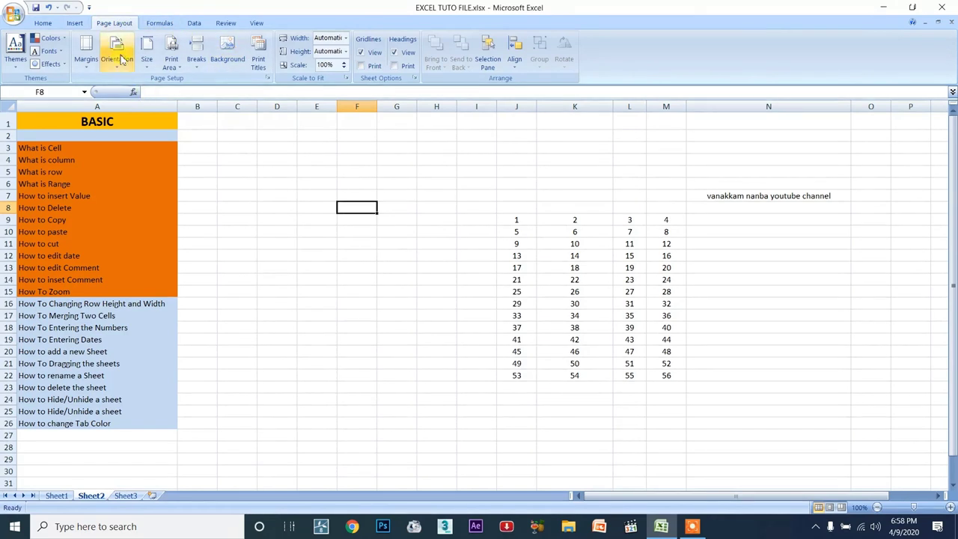
pyautogui.click(194, 24)
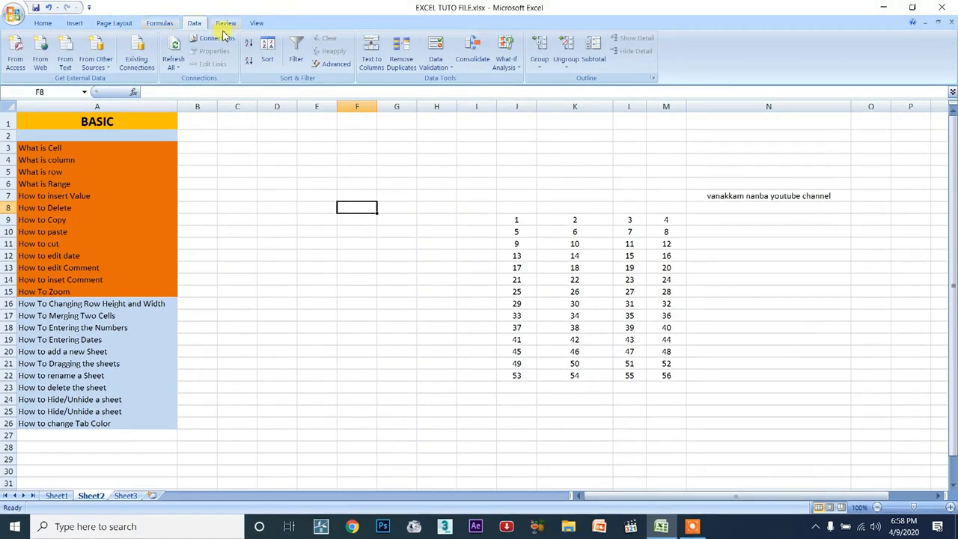
pyautogui.click(43, 23)
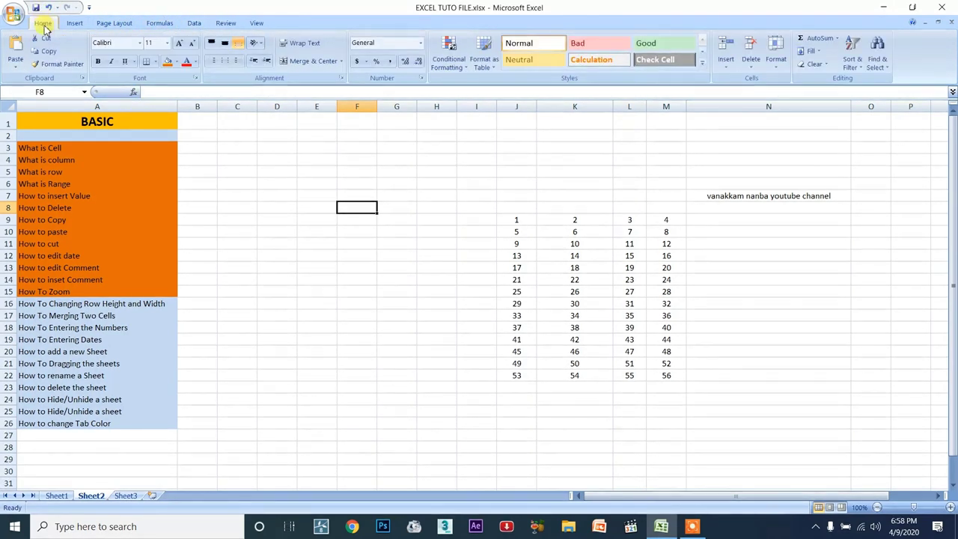
pyautogui.doubleClick(44, 24)
pyautogui.doubleClick(43, 24)
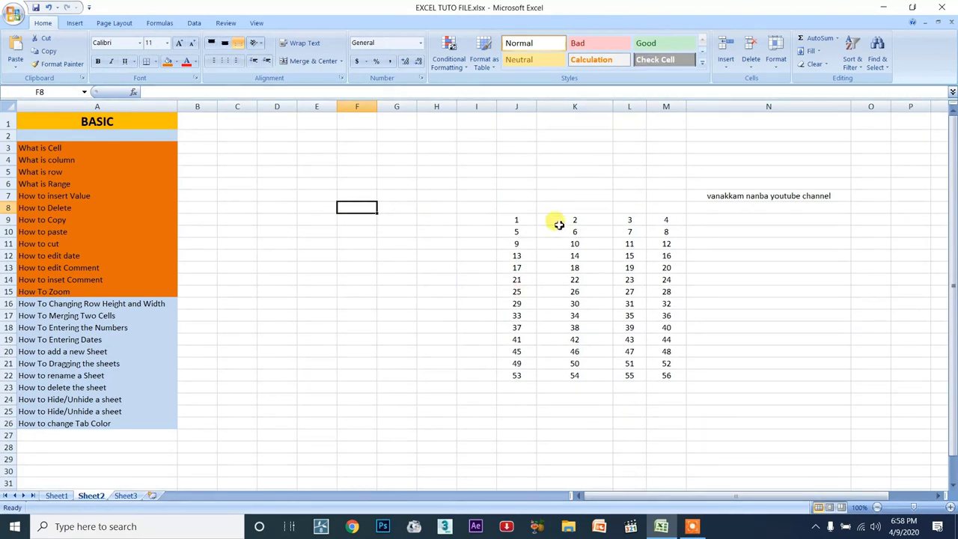
pyautogui.click(553, 110)
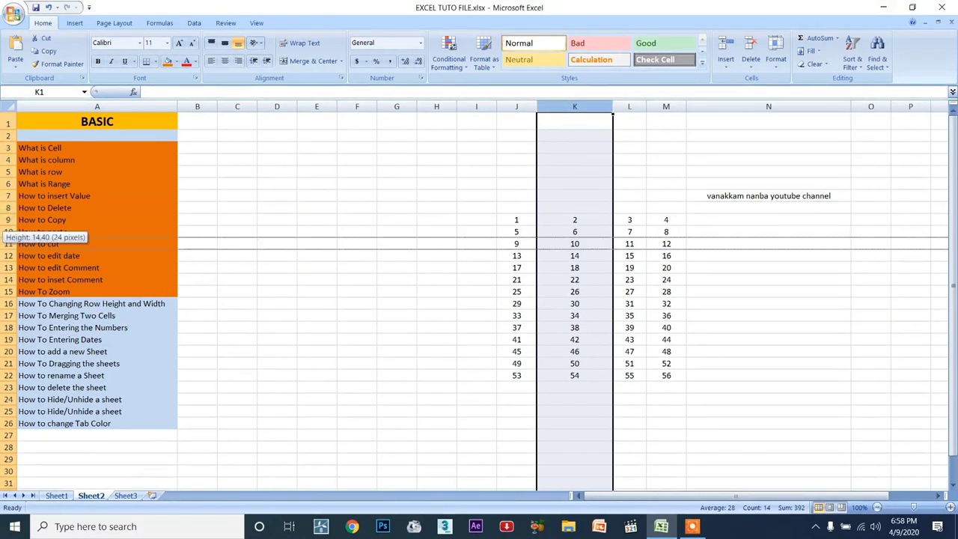
# Step: Select cell G3, then the whole of row 12 (How to edit date)
pyautogui.click(381, 151)
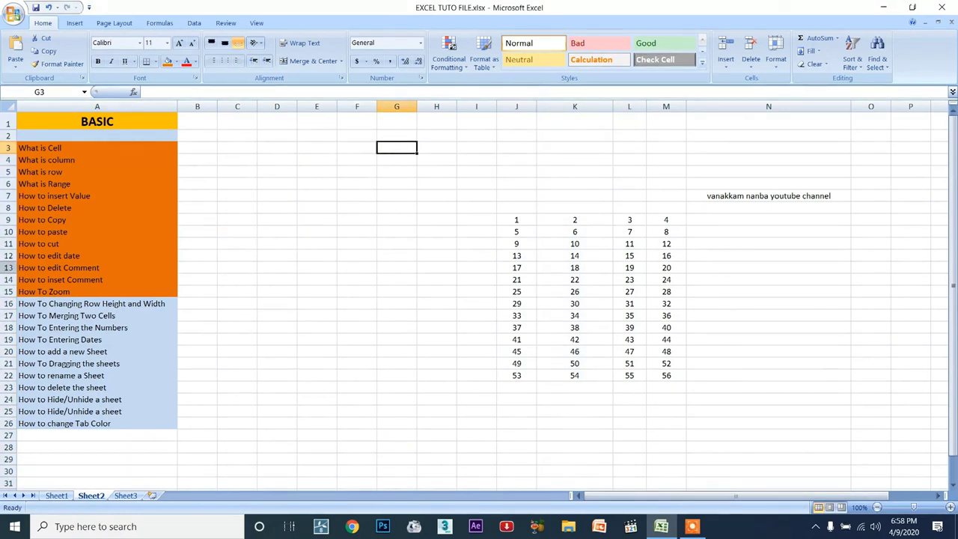
pyautogui.click(9, 255)
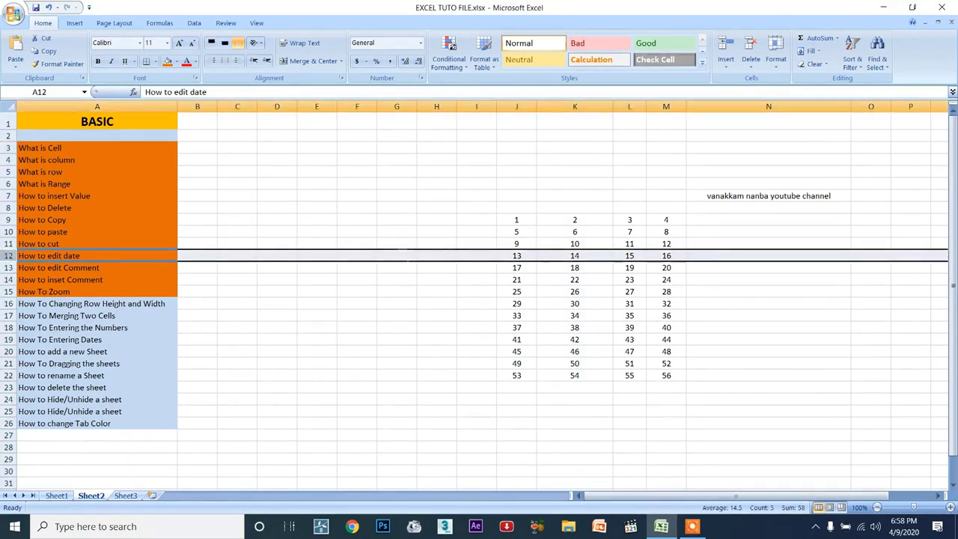
# Step: Give row 12 (How to edit date) a row height of 28.8
pyautogui.rightClick(16, 255)
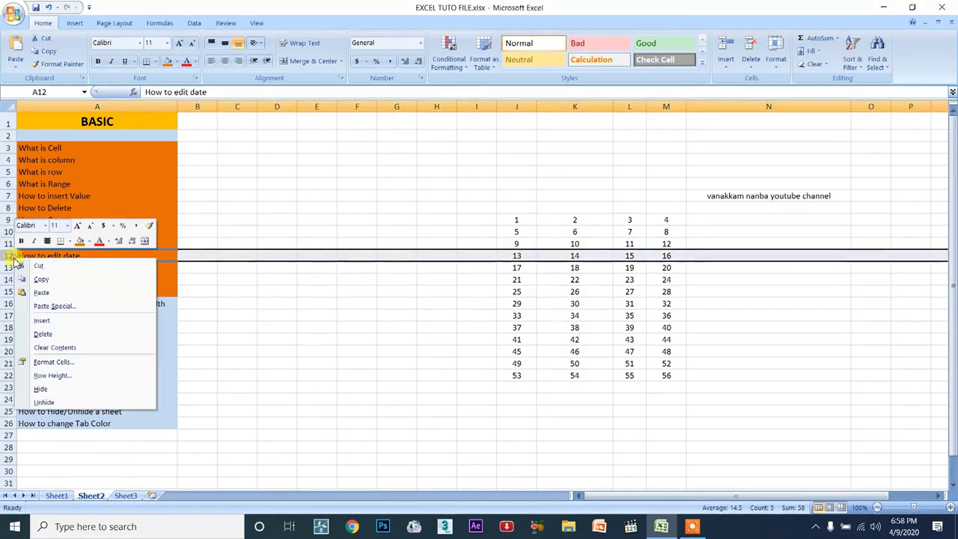
pyautogui.click(82, 376)
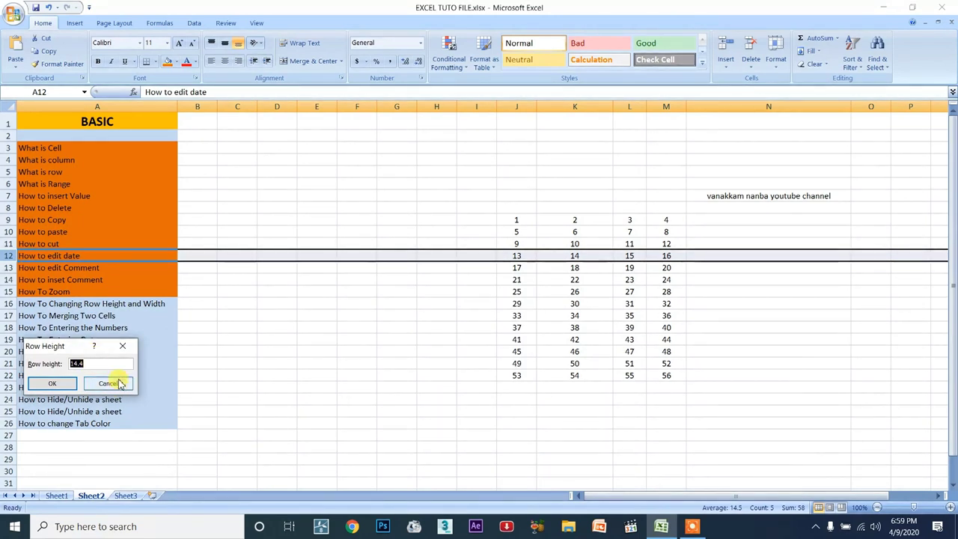
pyautogui.write('8.8')
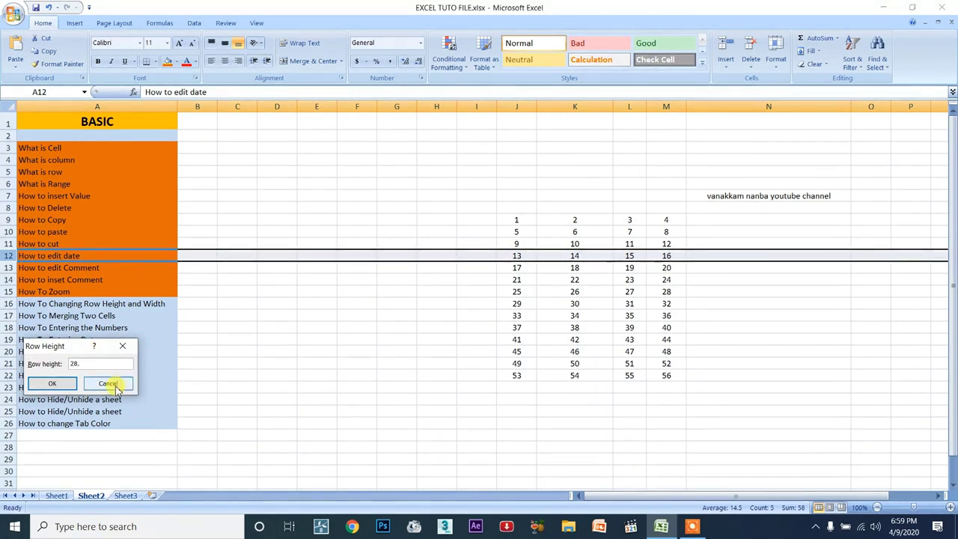
pyautogui.click(52, 384)
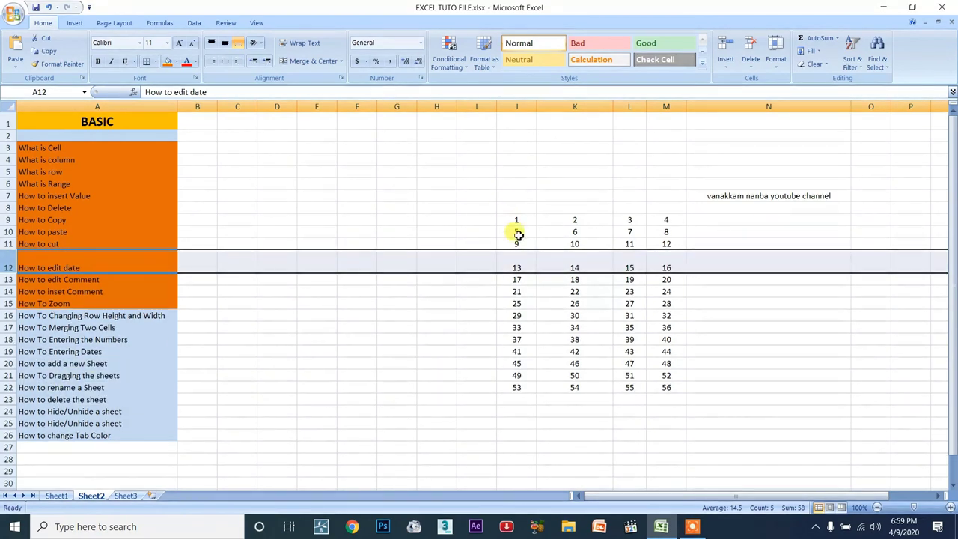
# Step: Widen columns J and K by dragging their header borders right
pyautogui.click(536, 270)
pyautogui.moveTo(515, 207); pyautogui.dragTo(587, 281)
pyautogui.click(524, 146)
pyautogui.moveTo(535, 106); pyautogui.dragTo(571, 106)
pyautogui.moveTo(644, 106); pyautogui.dragTo(737, 105)
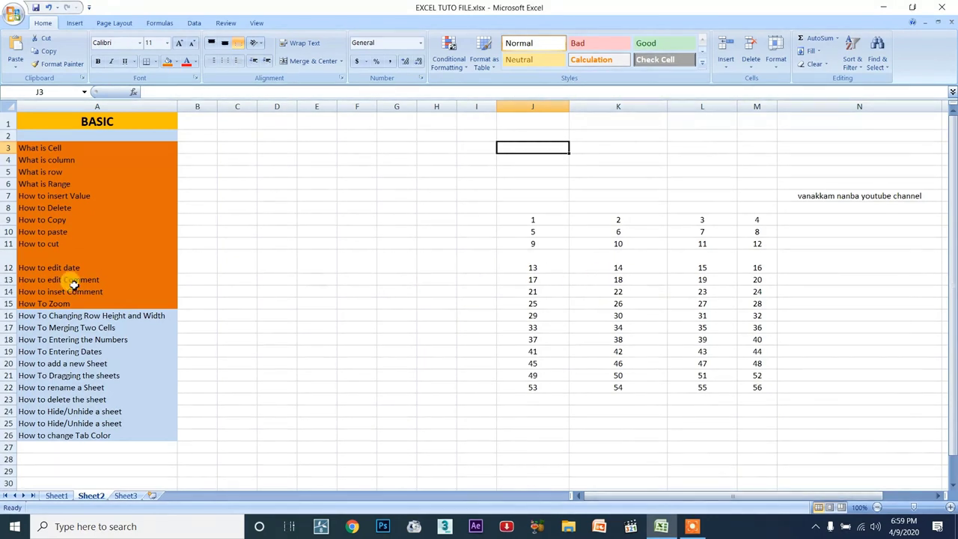
# Step: Drag row 12's lower border down to make it taller still
pyautogui.moveTo(9, 287); pyautogui.dragTo(71, 289)
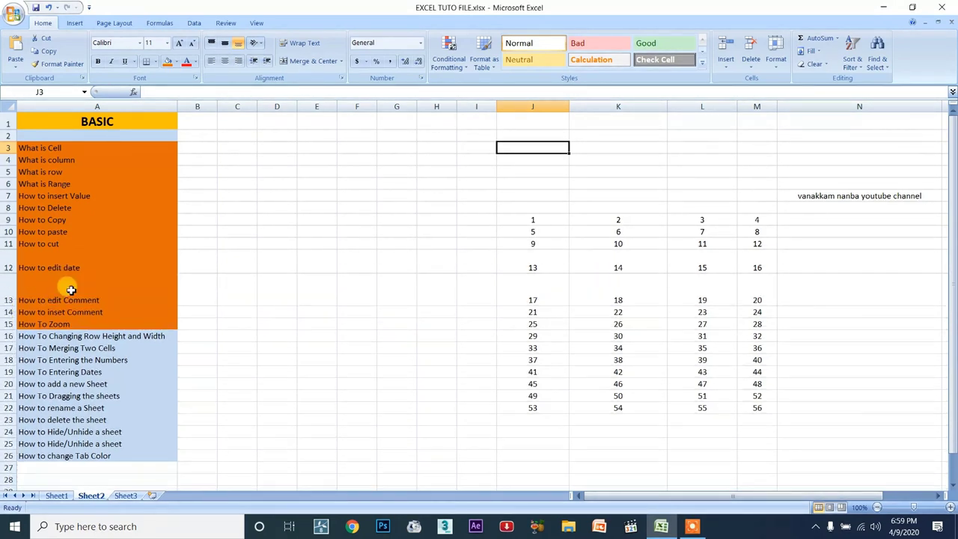
pyautogui.click(575, 286)
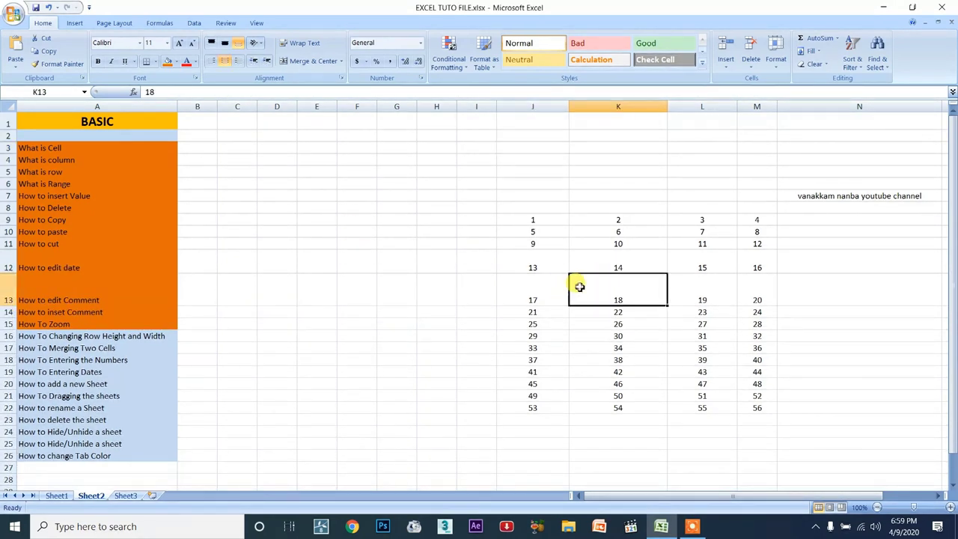
pyautogui.click(525, 291)
pyautogui.click(534, 257)
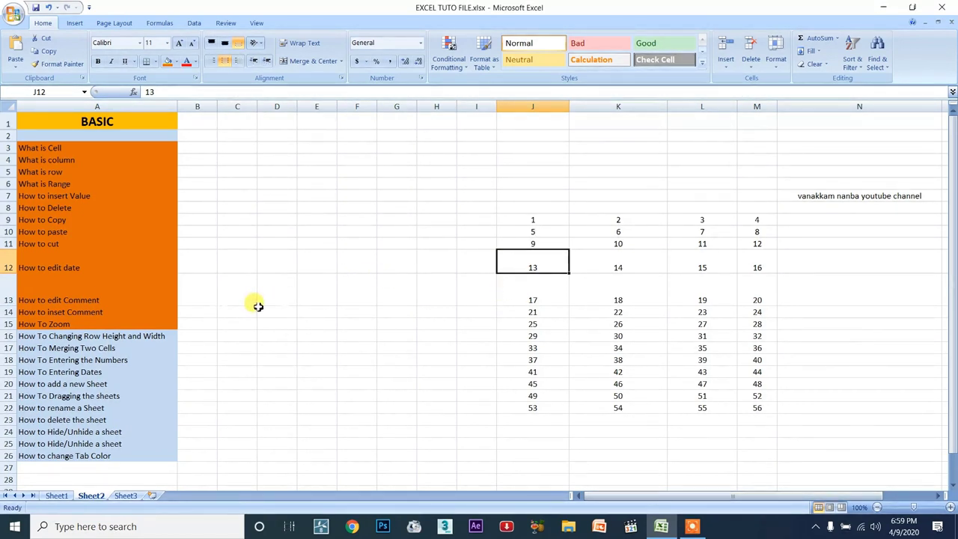
pyautogui.click(140, 337)
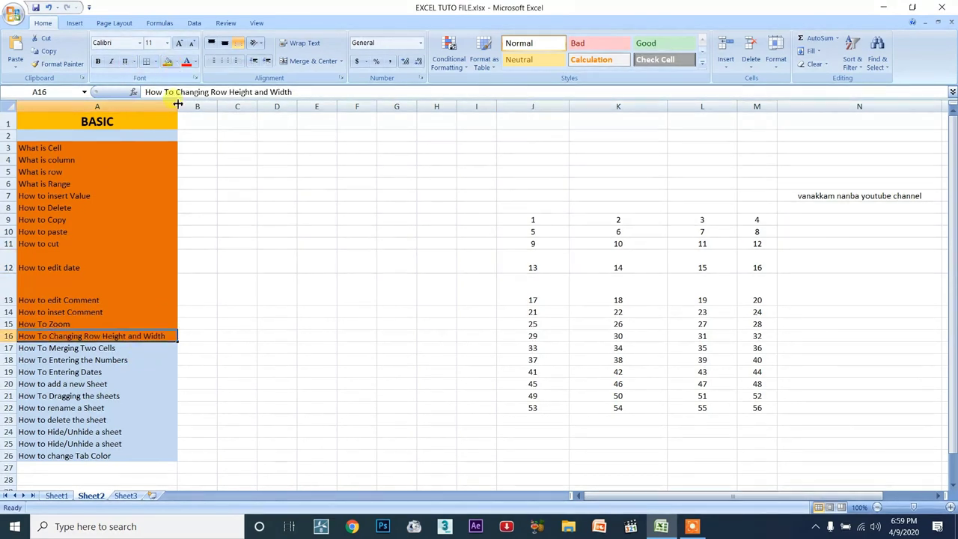
pyautogui.click(118, 349)
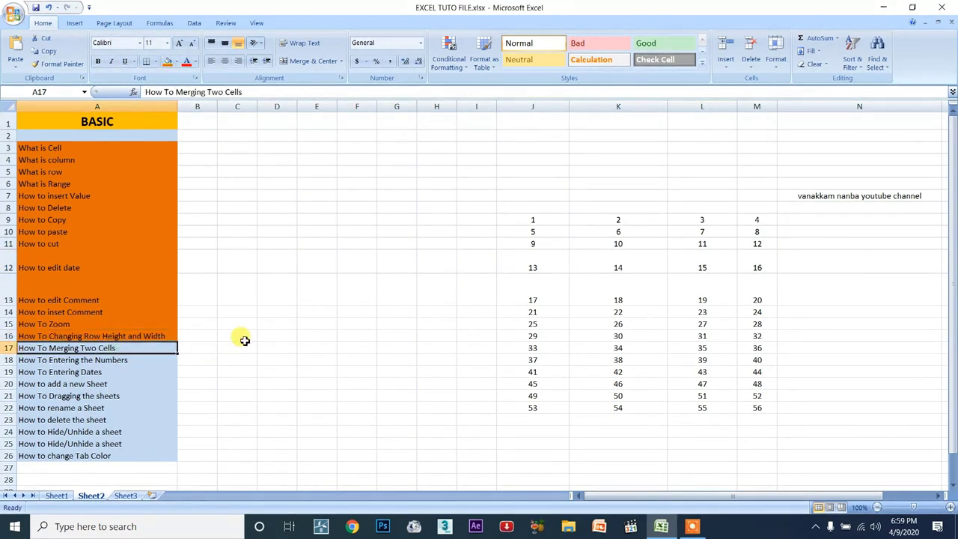
pyautogui.moveTo(322, 344); pyautogui.dragTo(356, 341)
pyautogui.click(434, 324)
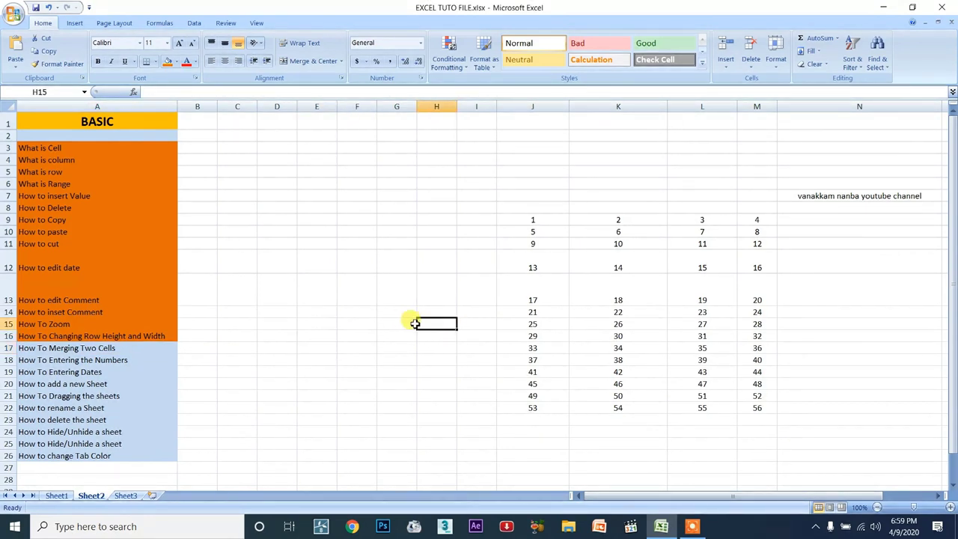
pyautogui.click(532, 446)
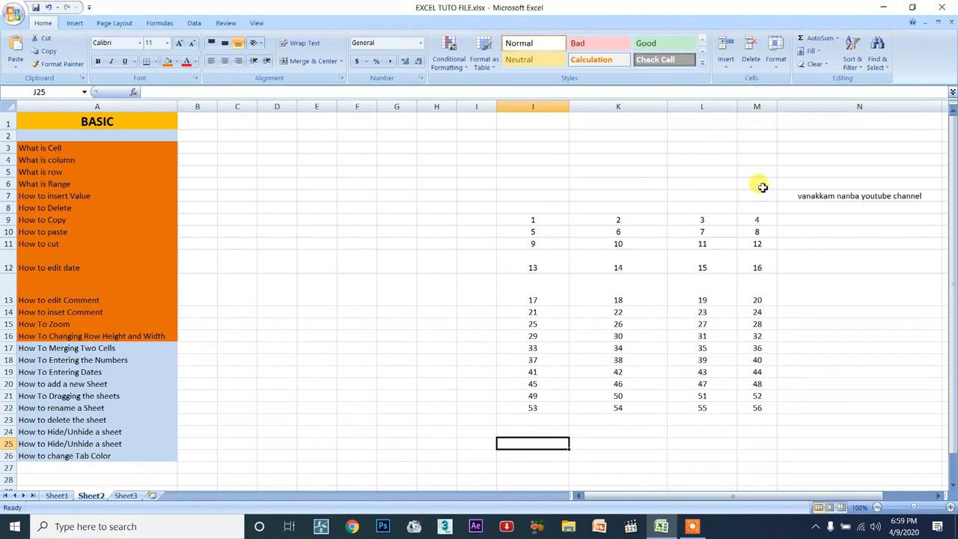
pyautogui.click(550, 135)
pyautogui.keyDown('ctrl'); pyautogui.click(604, 137); pyautogui.keyUp('ctrl')
pyautogui.click(556, 137)
pyautogui.keyDown('shift'); pyautogui.click(592, 135); pyautogui.keyUp('shift')
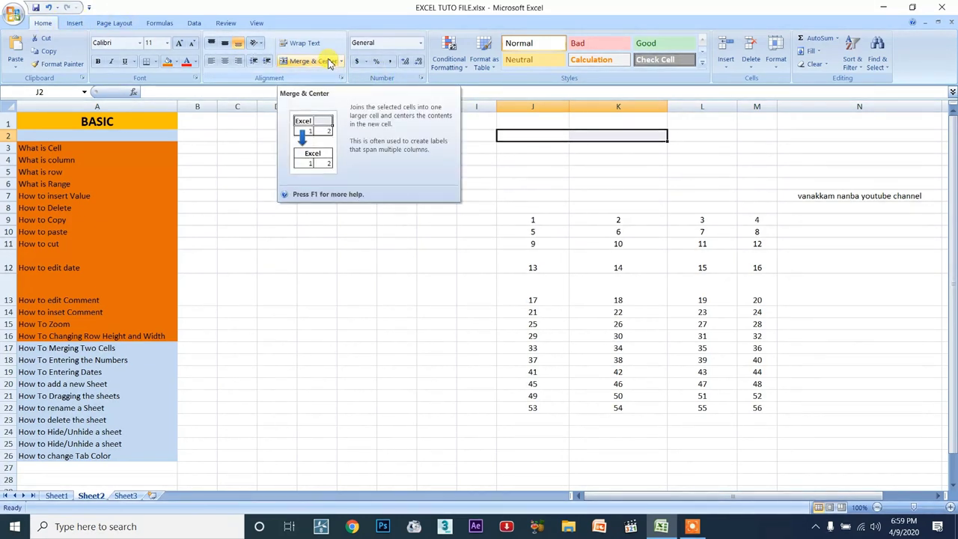
# Step: Select J2:K2, then J8:K8 for merging
pyautogui.rightClick(558, 138)
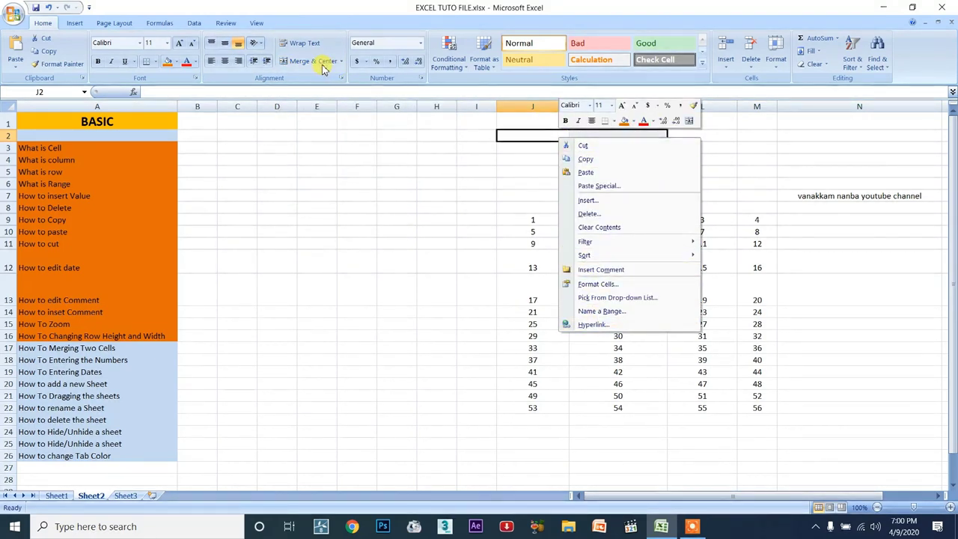
pyautogui.click(376, 244)
pyautogui.moveTo(528, 134); pyautogui.dragTo(603, 134)
pyautogui.moveTo(539, 207); pyautogui.dragTo(622, 208)
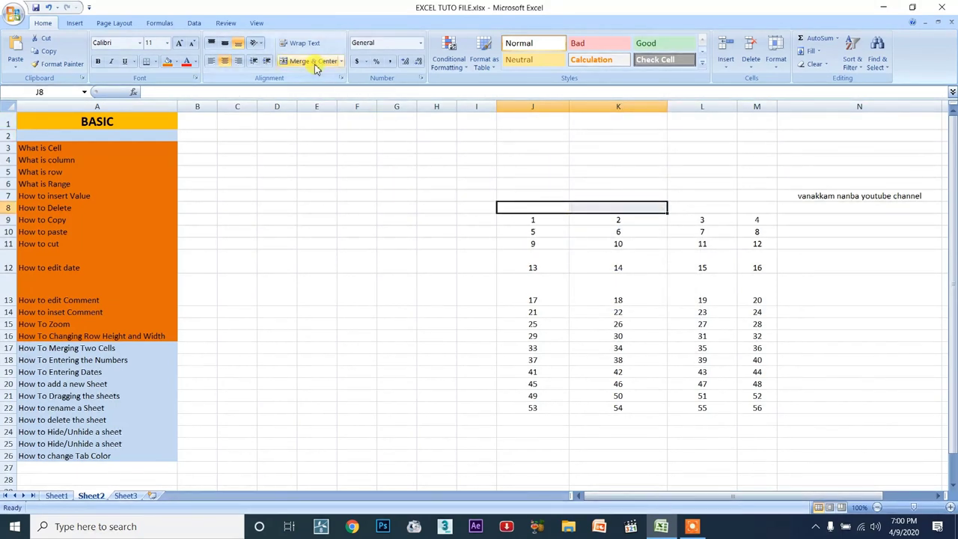
# Step: Type test text into the merged J8:K8 cell, then delete it
pyautogui.click(547, 255)
pyautogui.click(572, 194)
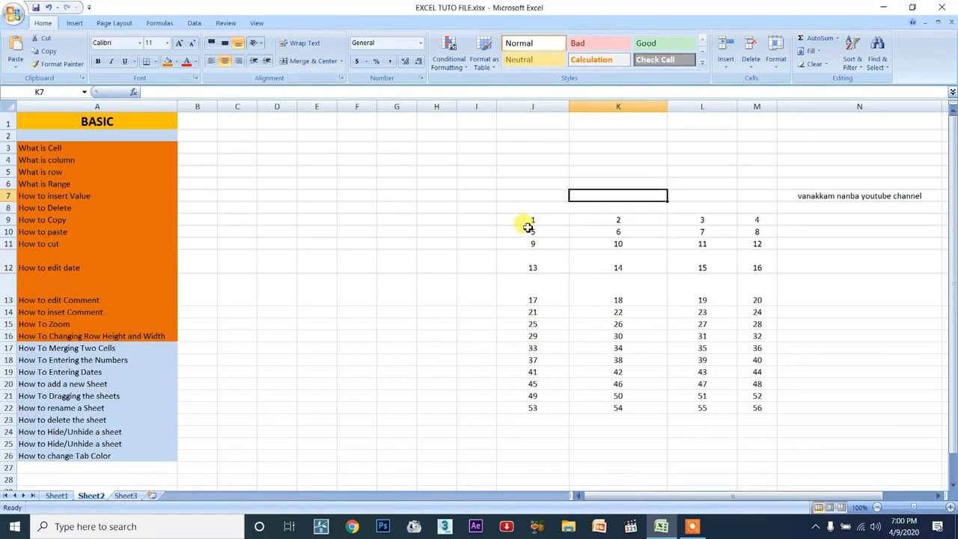
pyautogui.click(516, 172)
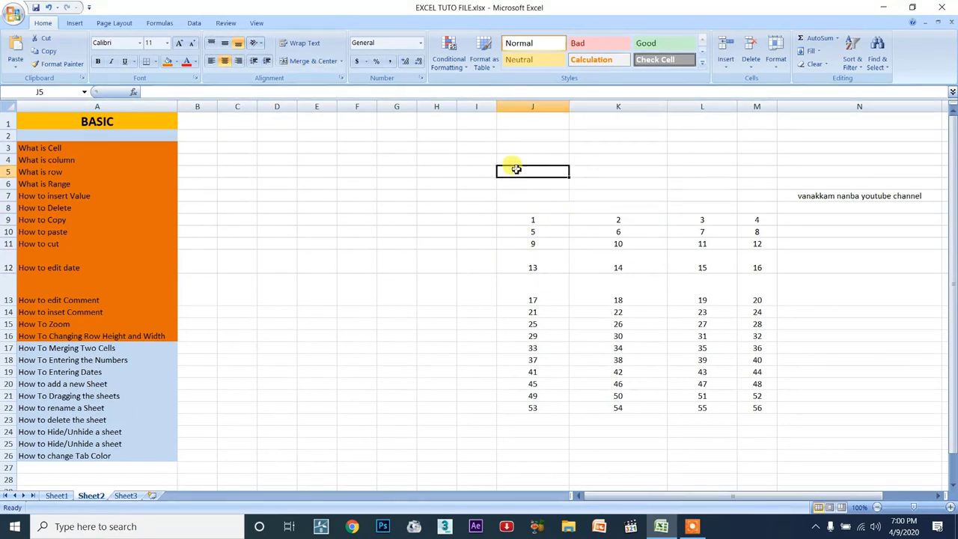
pyautogui.click(534, 208)
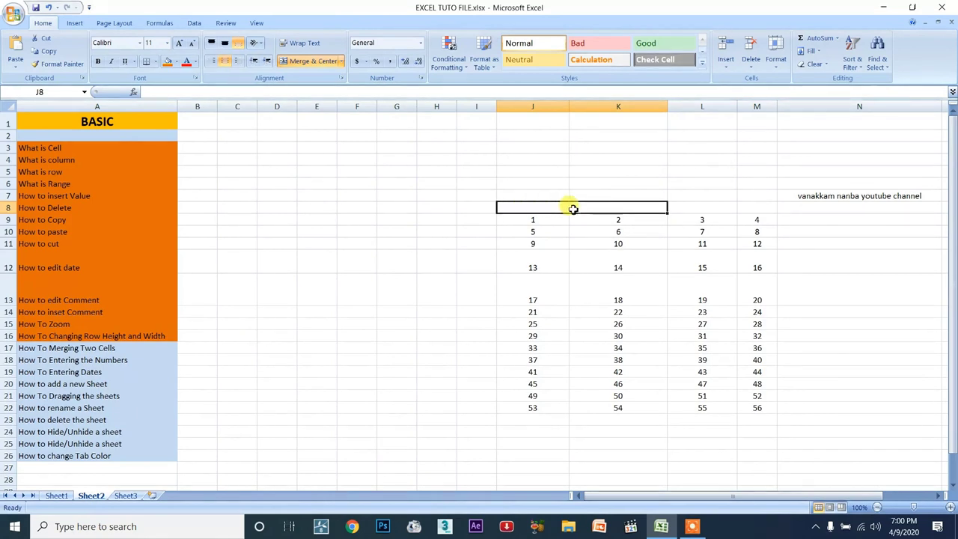
pyautogui.write('dgdsgedgfhgfjgfjgfyjgjgfjgf')
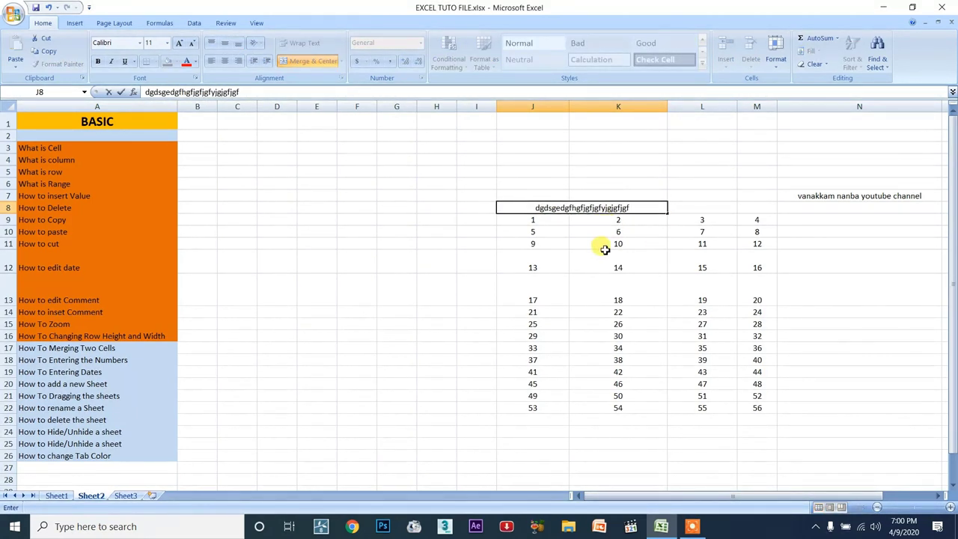
pyautogui.moveTo(633, 202); pyautogui.dragTo(439, 199)
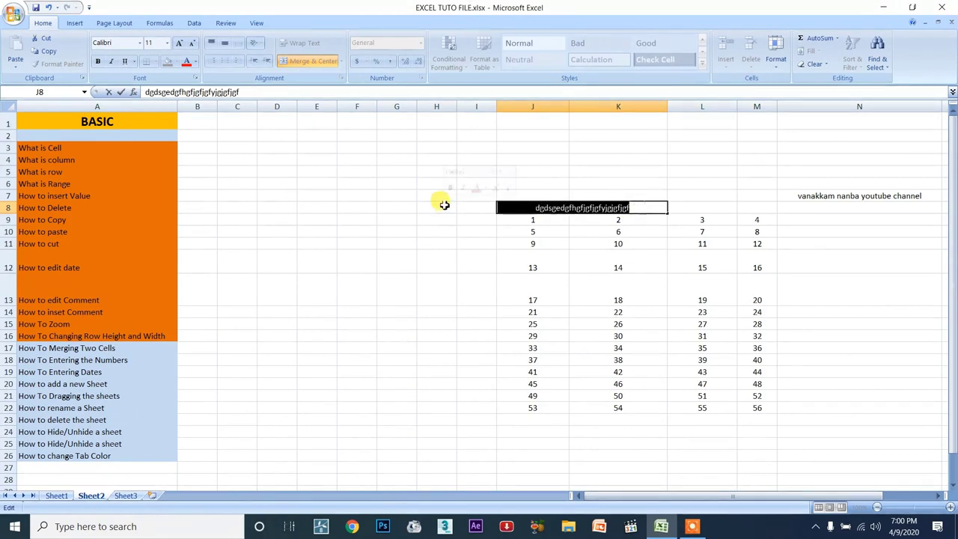
pyautogui.press('BackSpace')
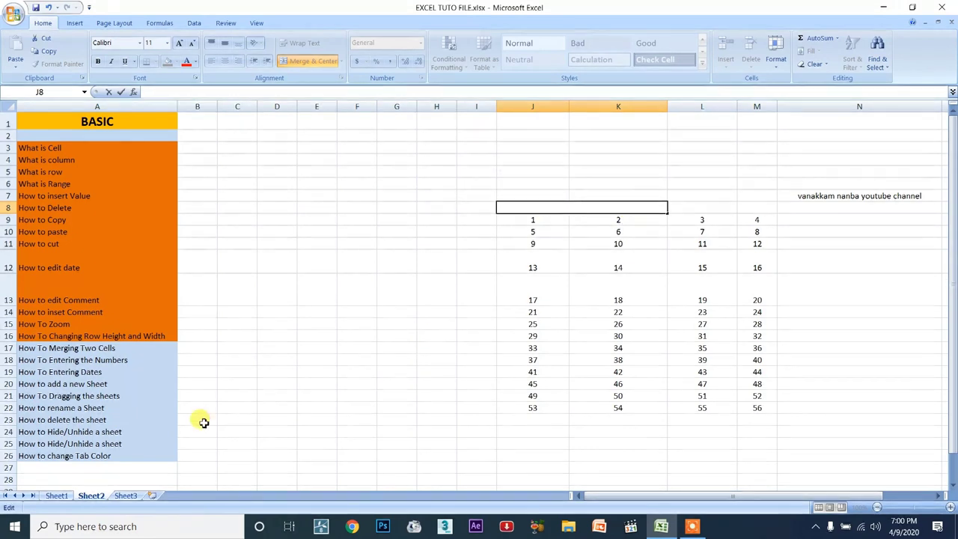
# Step: On Sheet1, select the merged channel title and the BASIC and FORMULA headings
pyautogui.click(56, 495)
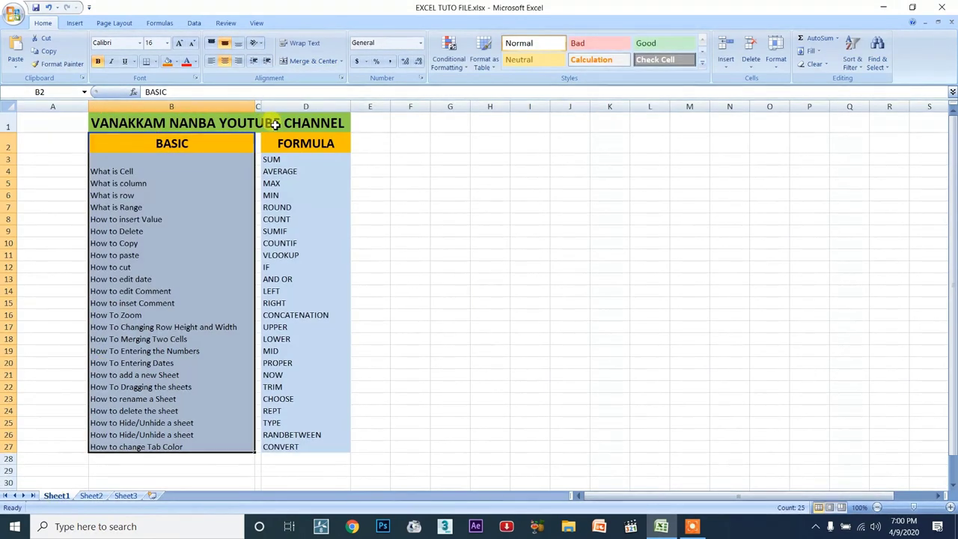
pyautogui.click(157, 125)
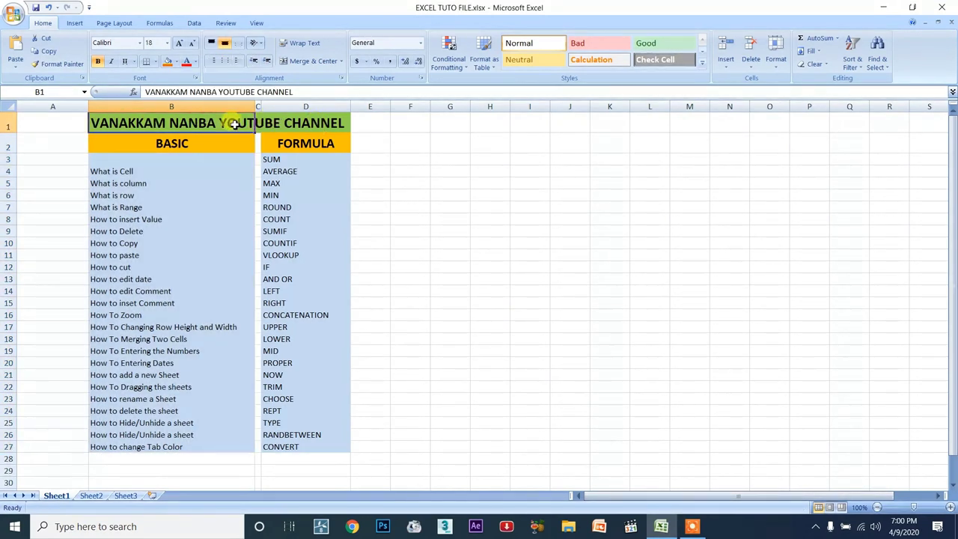
pyautogui.moveTo(234, 124); pyautogui.dragTo(287, 125)
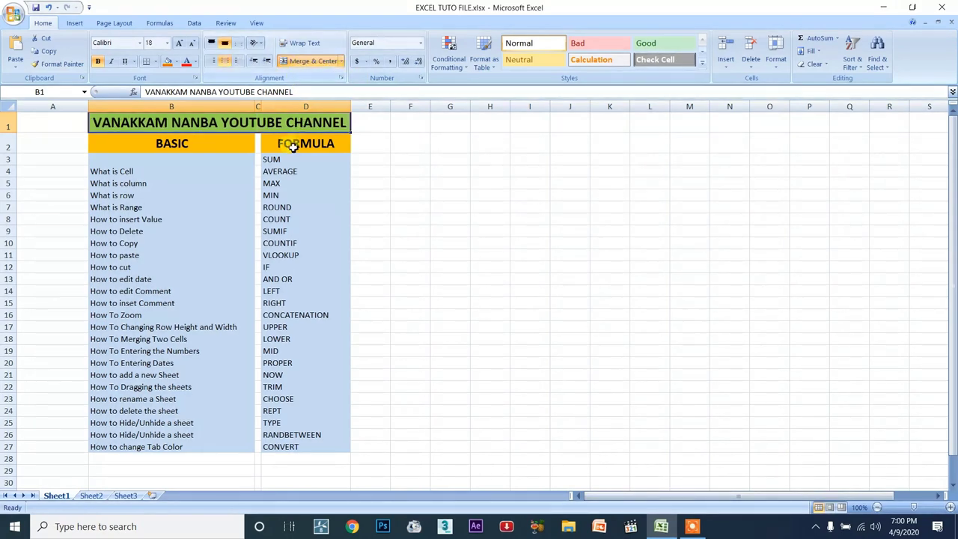
pyautogui.click(398, 169)
pyautogui.click(237, 124)
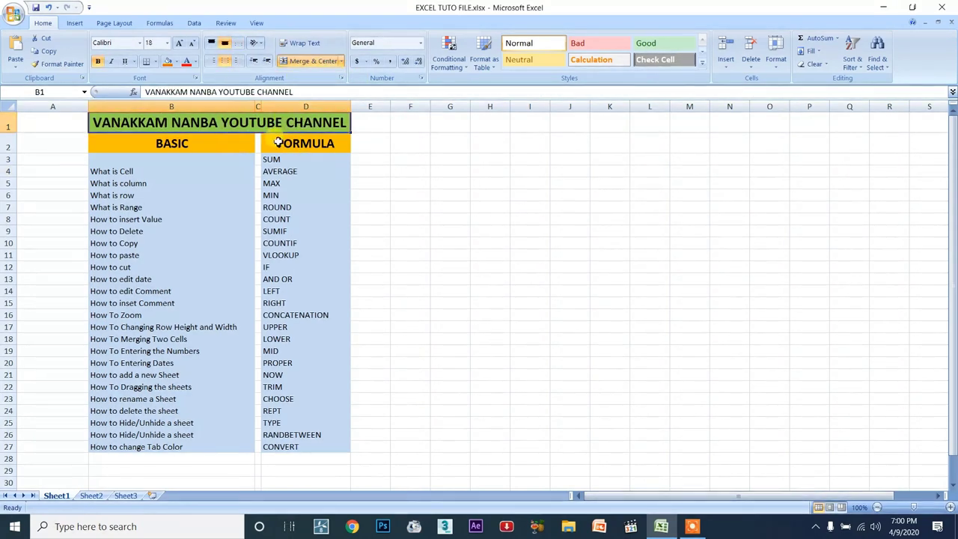
pyautogui.click(207, 145)
pyautogui.click(277, 145)
pyautogui.click(257, 128)
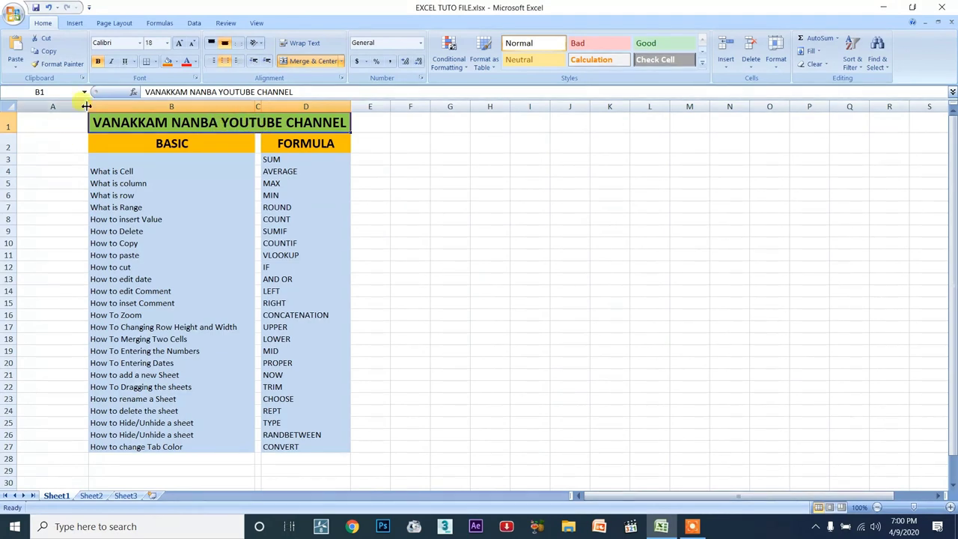
pyautogui.click(361, 195)
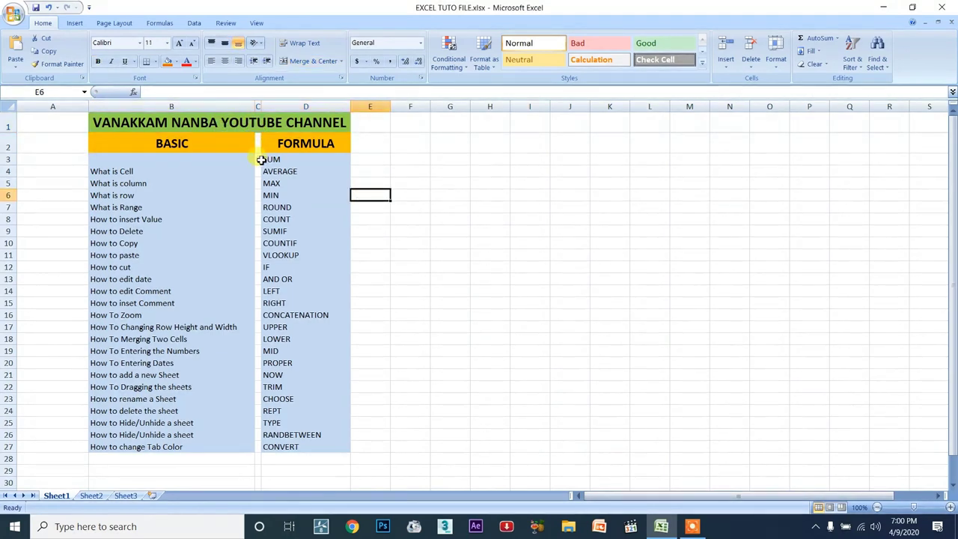
# Step: Select C2:C27 and apply Merge & Center to form one tall cell
pyautogui.click(258, 106)
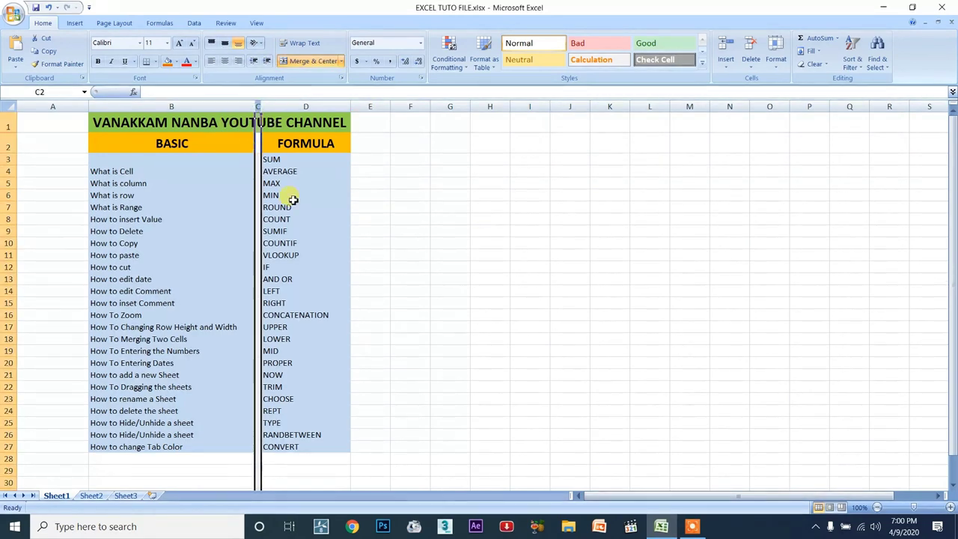
pyautogui.click(404, 210)
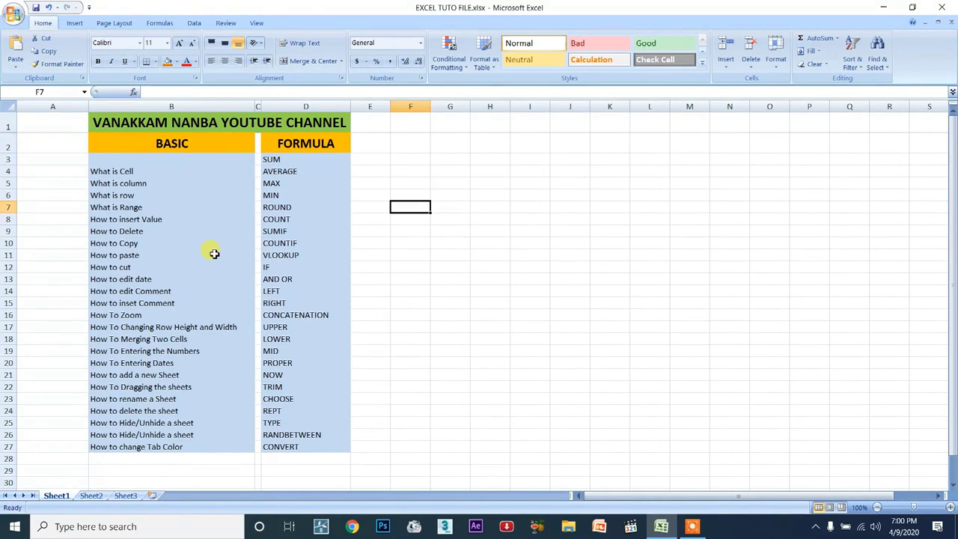
pyautogui.click(226, 327)
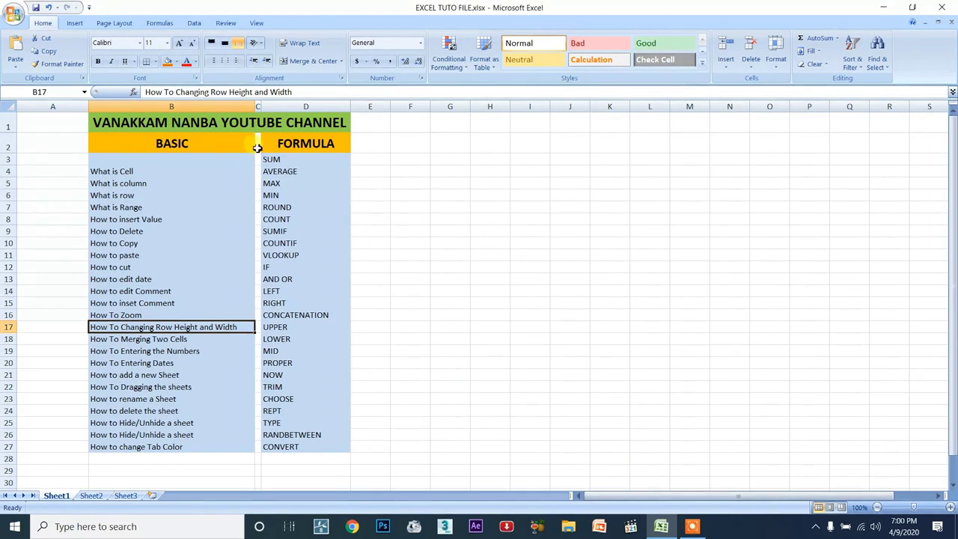
pyautogui.moveTo(257, 146); pyautogui.dragTo(258, 447)
pyautogui.click(312, 60)
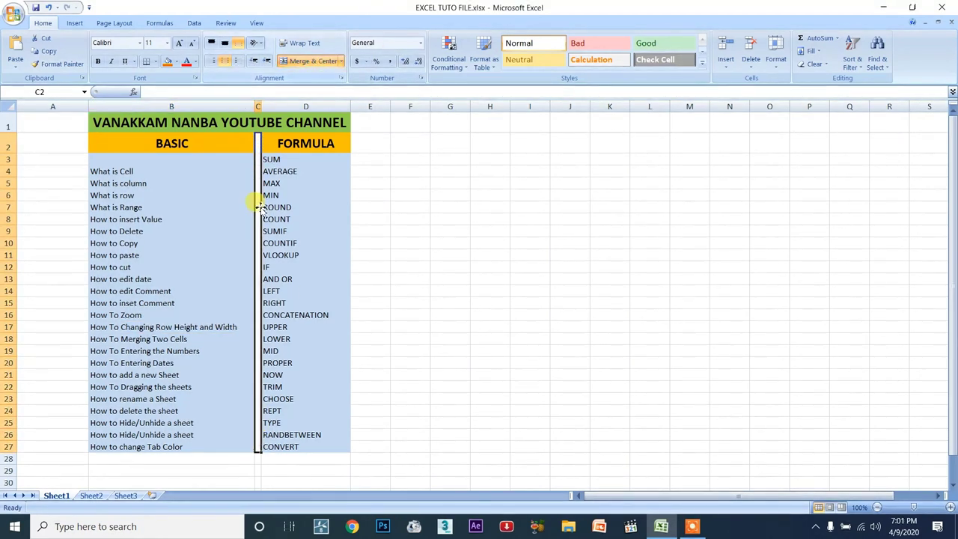
pyautogui.click(434, 230)
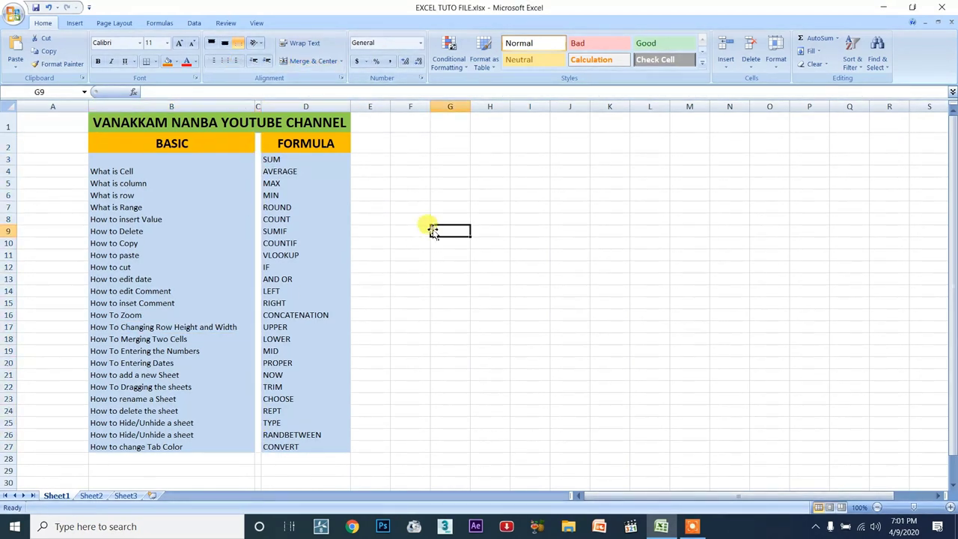
pyautogui.click(257, 174)
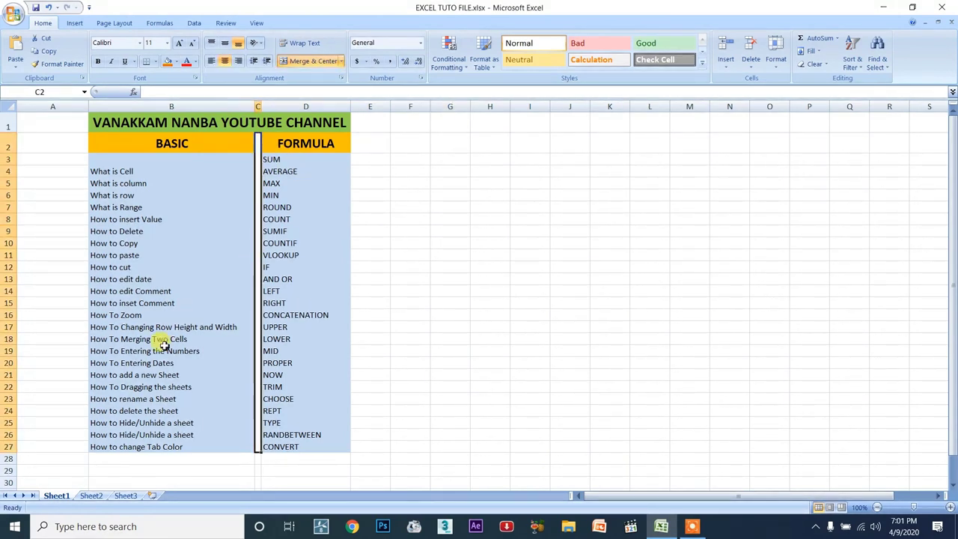
pyautogui.click(490, 374)
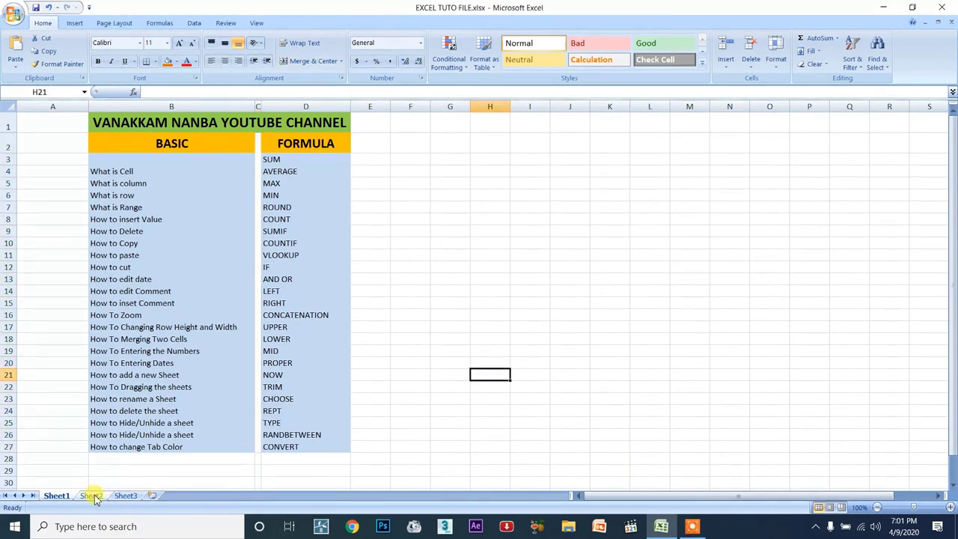
# Step: On Sheet2, merge J13:K21, undo it, then cancel a second merge attempt
pyautogui.click(91, 496)
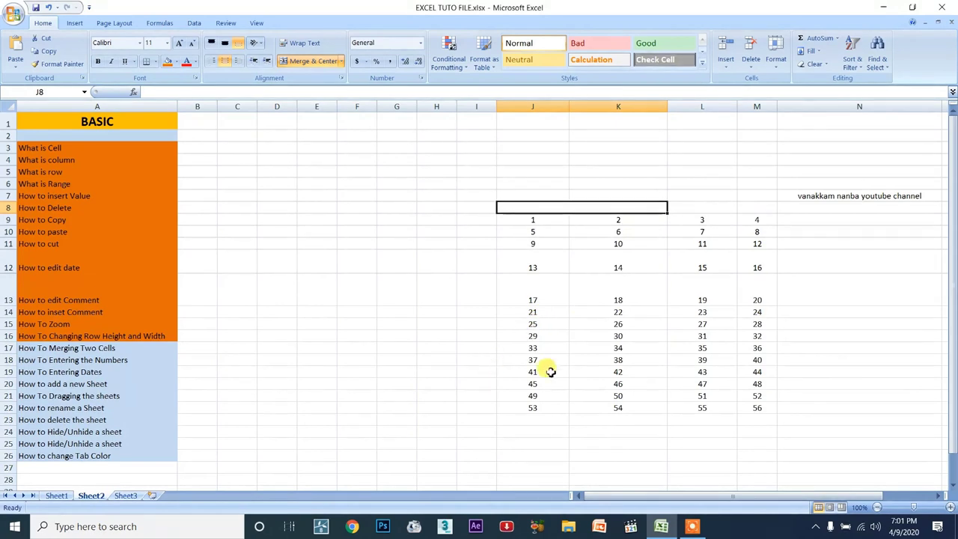
pyautogui.moveTo(530, 303); pyautogui.dragTo(656, 401)
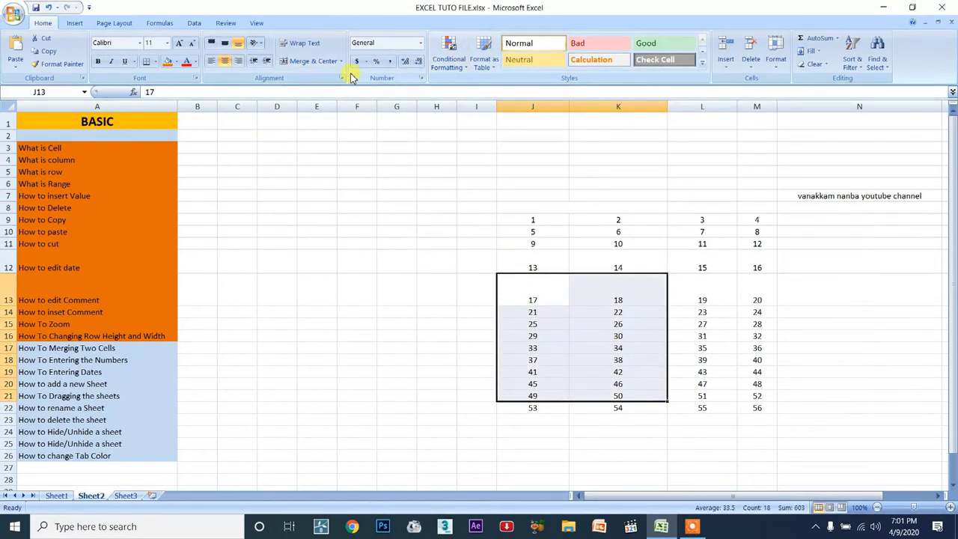
pyautogui.click(327, 63)
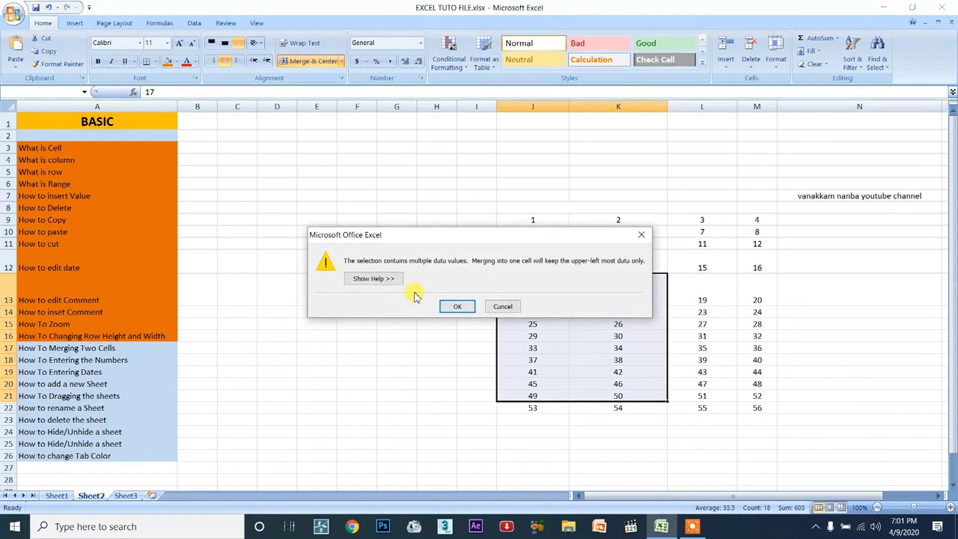
pyautogui.click(465, 306)
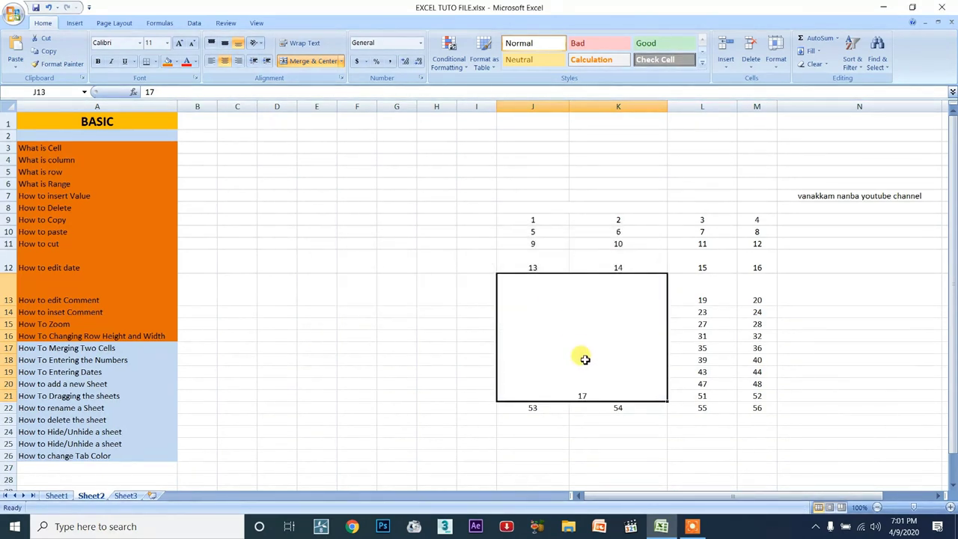
pyautogui.hotkey('ctrl', 'z')
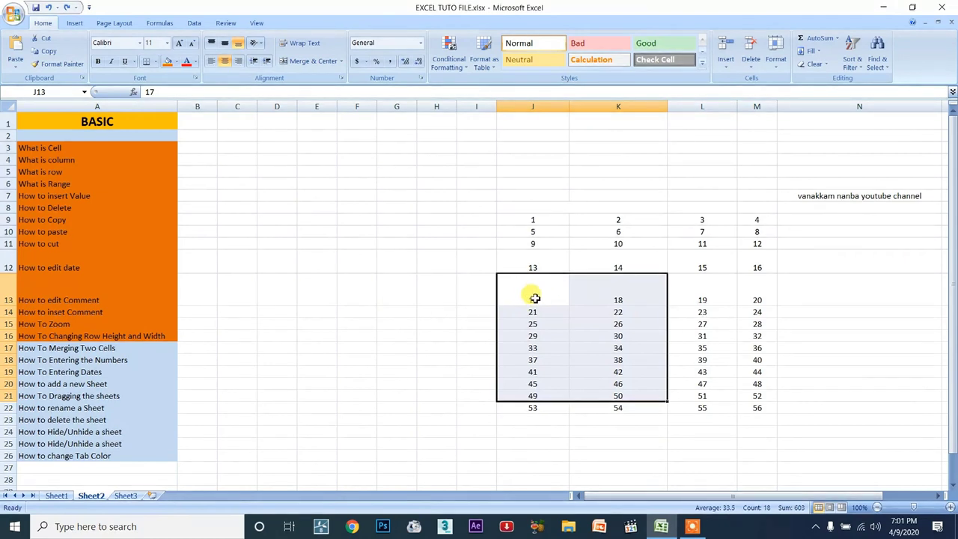
pyautogui.click(309, 61)
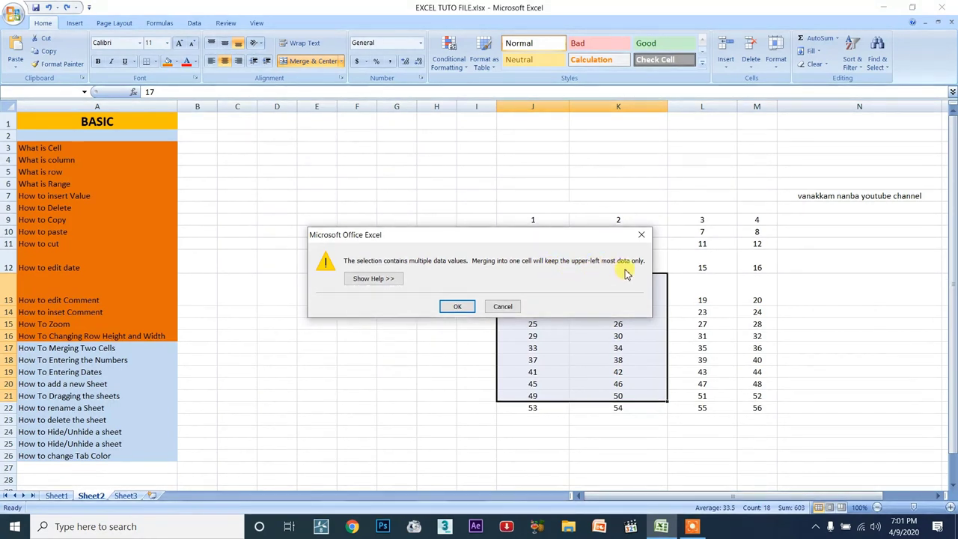
pyautogui.click(641, 235)
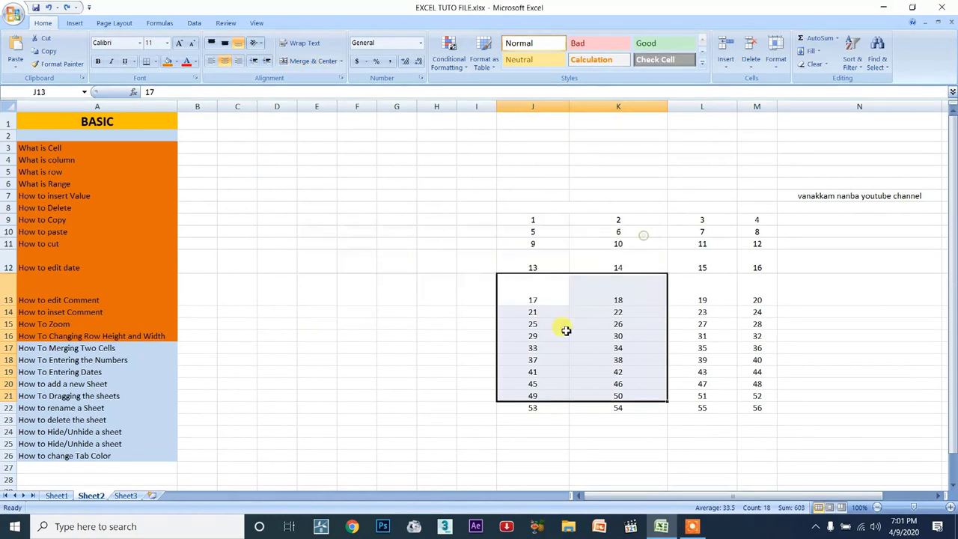
# Step: Merge J13:K22 keeping only 17, try right-align, then centre it again
pyautogui.click(541, 297)
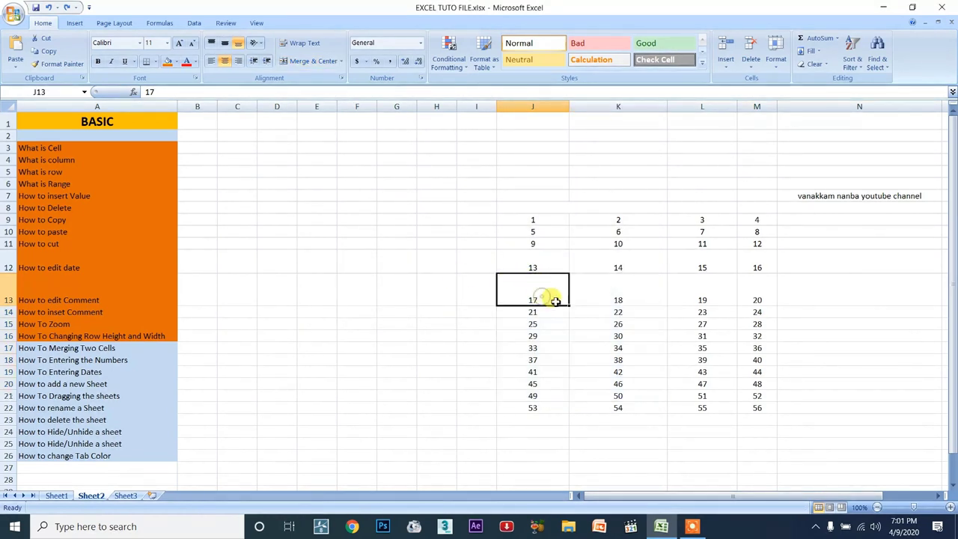
pyautogui.moveTo(535, 290); pyautogui.dragTo(616, 404)
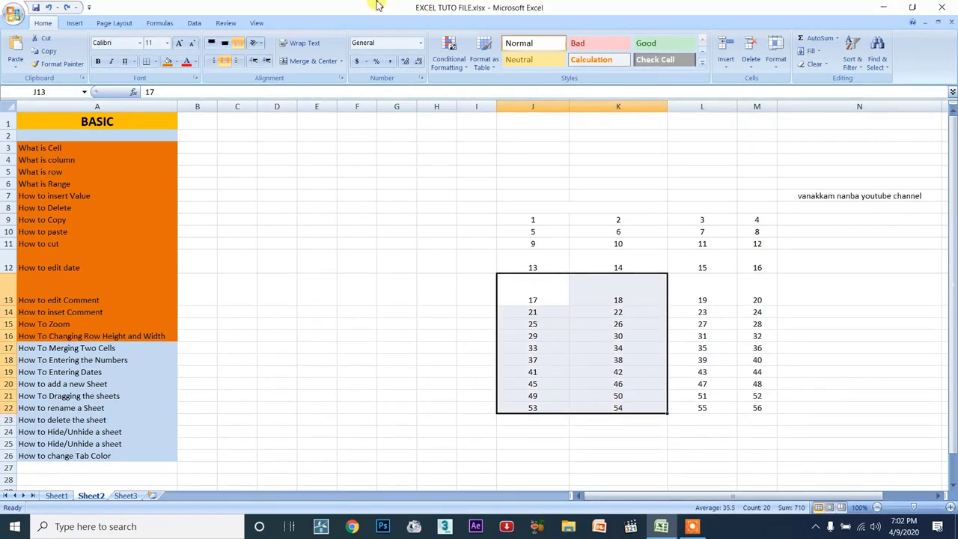
pyautogui.click(301, 67)
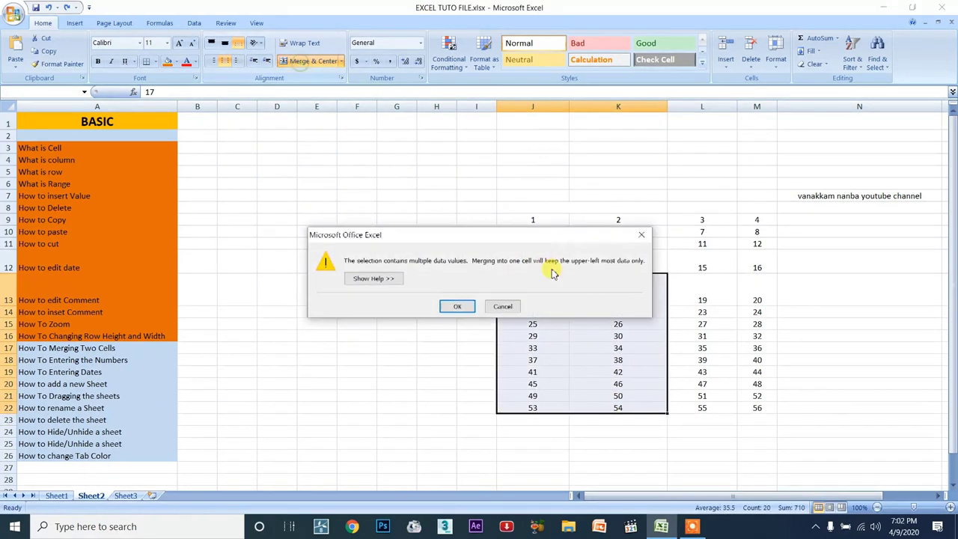
pyautogui.click(456, 306)
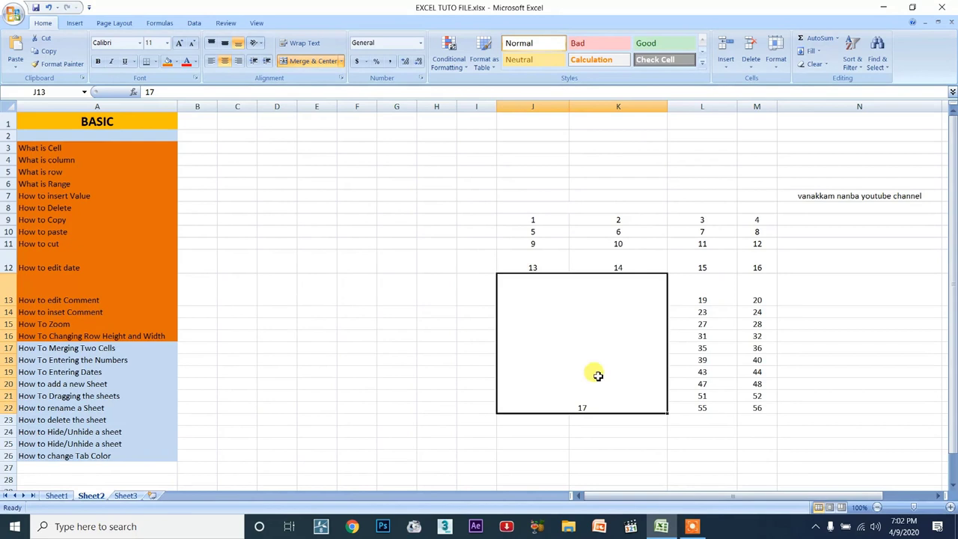
pyautogui.click(236, 61)
pyautogui.click(226, 61)
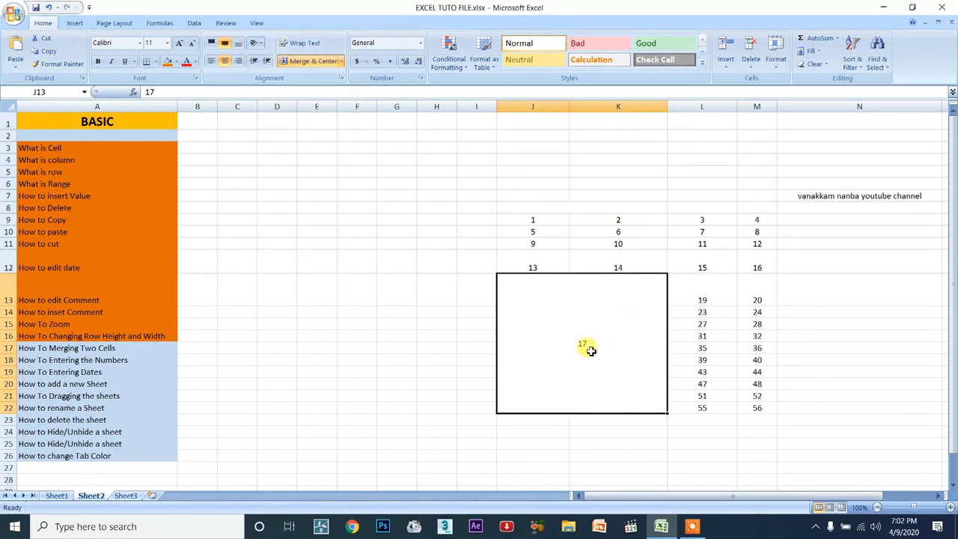
# Step: Apply an orange fill to the merged cell, then undo it
pyautogui.click(449, 360)
pyautogui.click(585, 353)
pyautogui.click(169, 62)
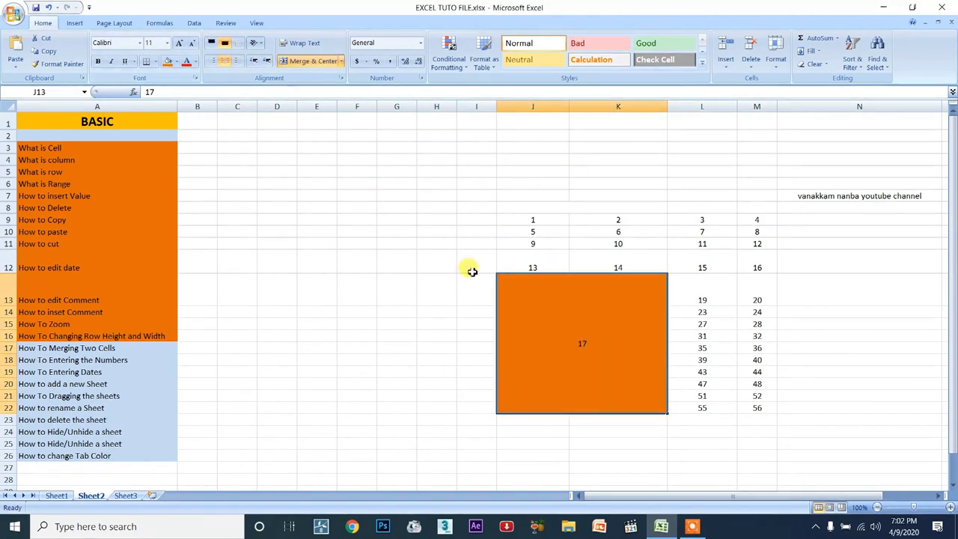
pyautogui.hotkey('ctrl', 'z')
pyautogui.click(366, 185)
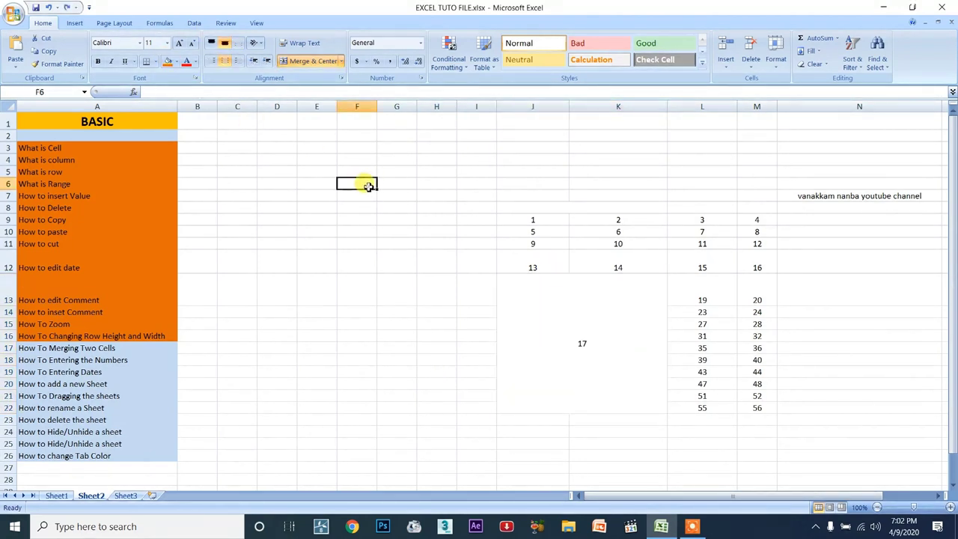
# Step: Fill the How To Merging Two Cells topic (A17) orange
pyautogui.click(128, 345)
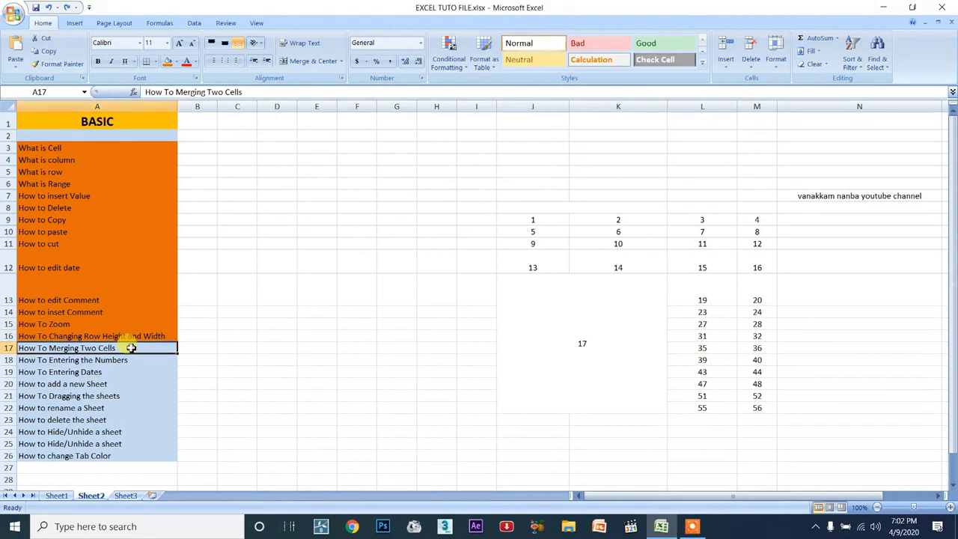
pyautogui.click(167, 63)
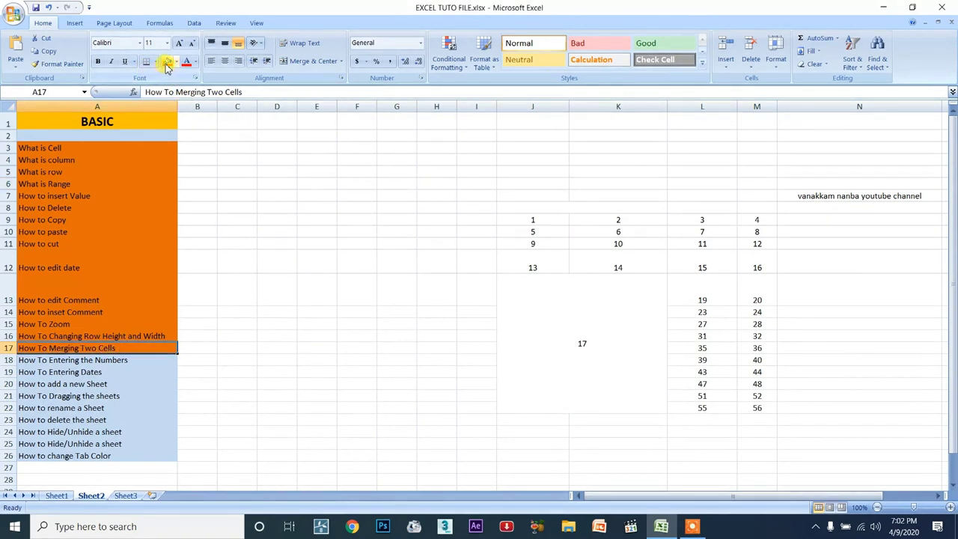
pyautogui.click(150, 360)
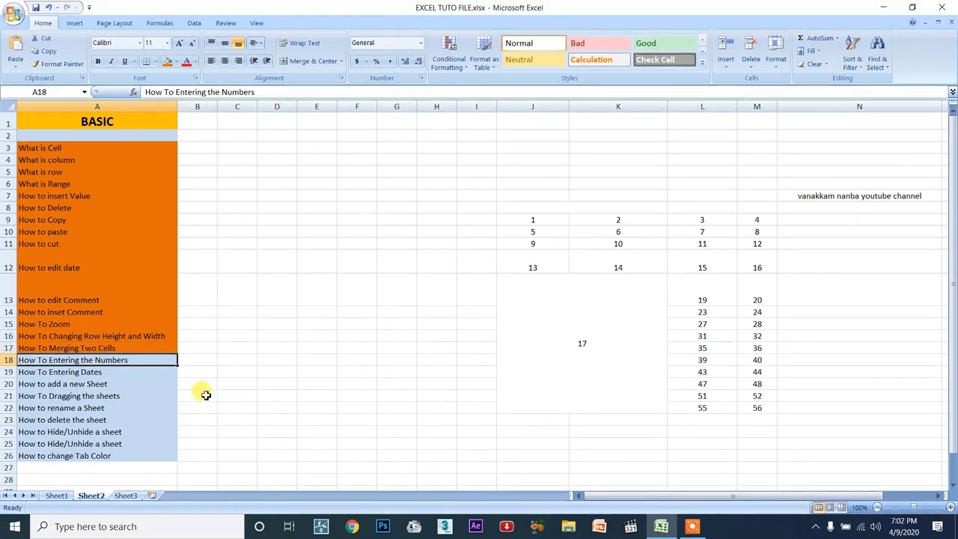
pyautogui.click(82, 374)
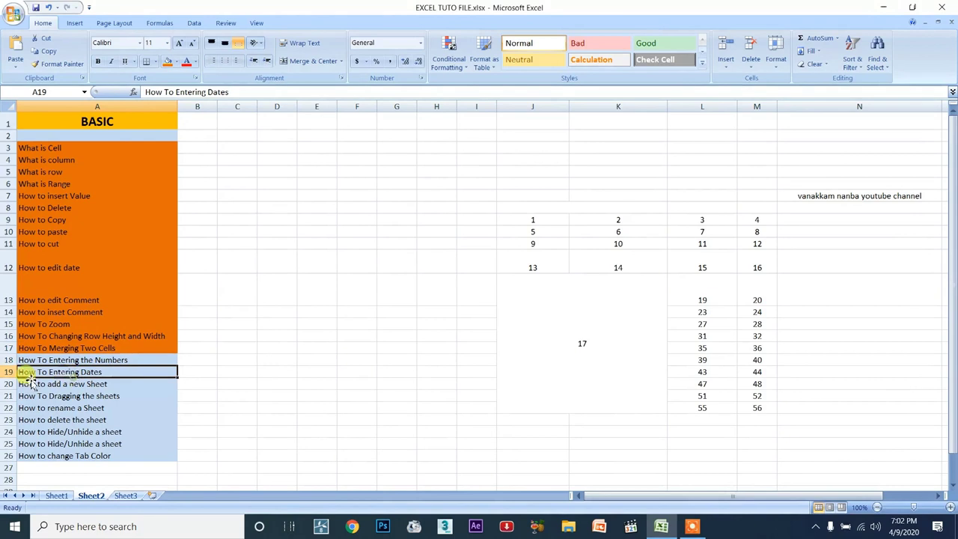
pyautogui.hotkey('ctrl', 'Up')
pyautogui.click(65, 359)
pyautogui.click(150, 348)
pyautogui.click(399, 289)
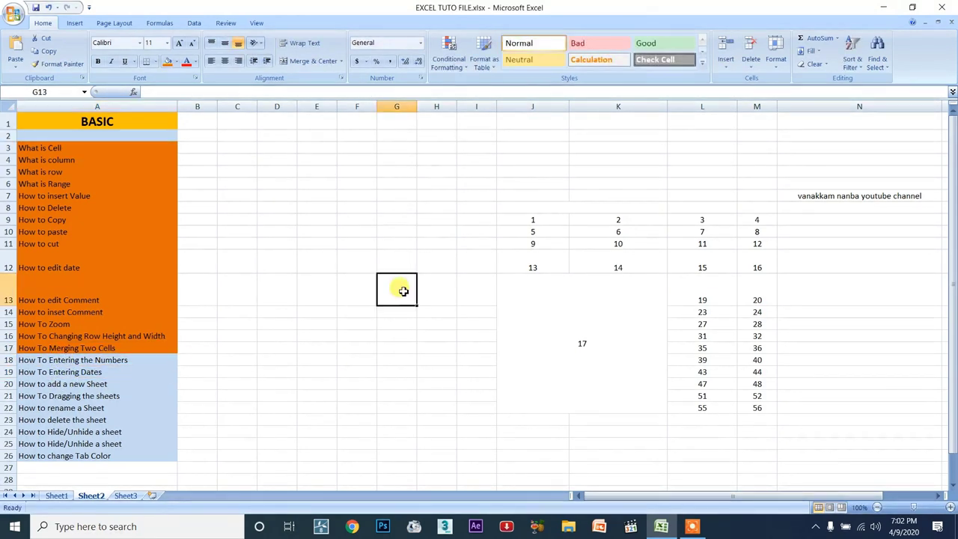
# Step: Enter 1 and 2 in column H and extend the series down to 15
pyautogui.click(432, 160)
pyautogui.write('1')
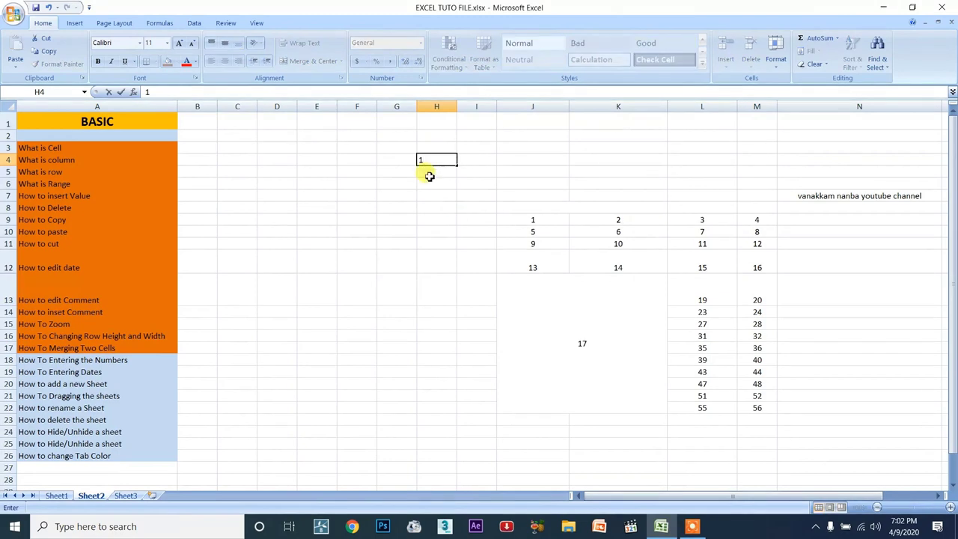
pyautogui.press('Return')
pyautogui.write('2')
pyautogui.press('Tab')
pyautogui.moveTo(438, 160); pyautogui.dragTo(455, 367)
pyautogui.click(261, 282)
pyautogui.click(278, 381)
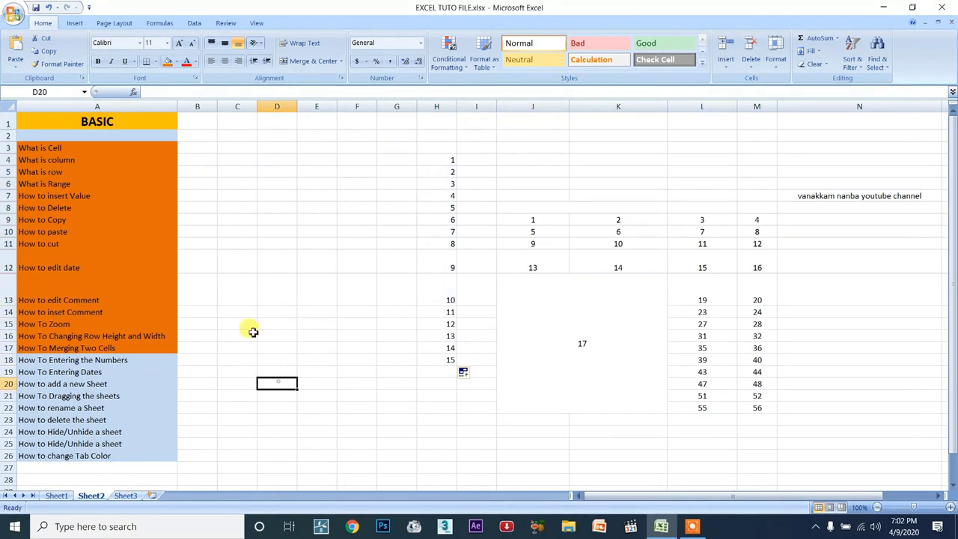
# Step: Delete all practice numbers in G3:N22
pyautogui.moveTo(404, 147); pyautogui.dragTo(819, 379)
pyautogui.press('Delete')
pyautogui.click(404, 383)
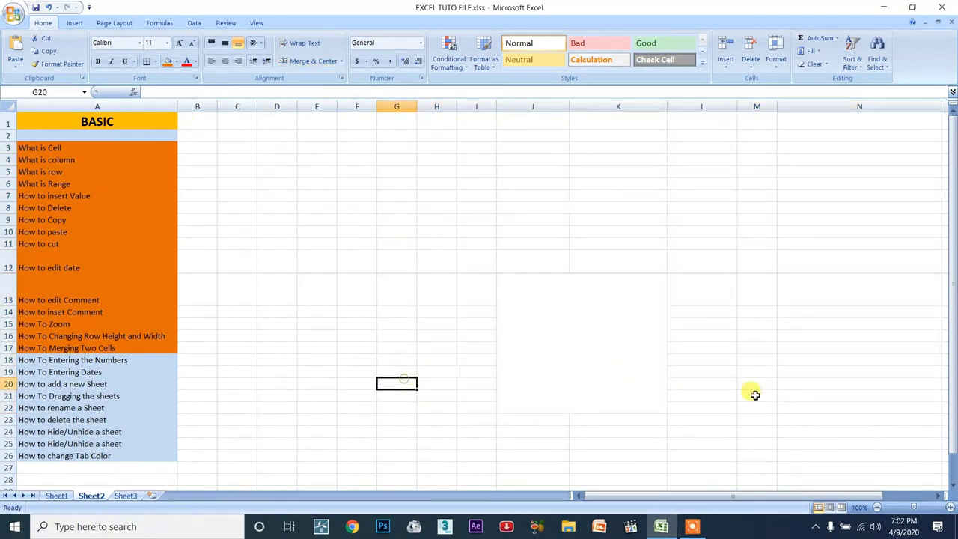
# Step: Shrink row 12, the oversized How to edit date row, to a normal height
pyautogui.moveTo(808, 432); pyautogui.dragTo(388, 178)
pyautogui.click(316, 208)
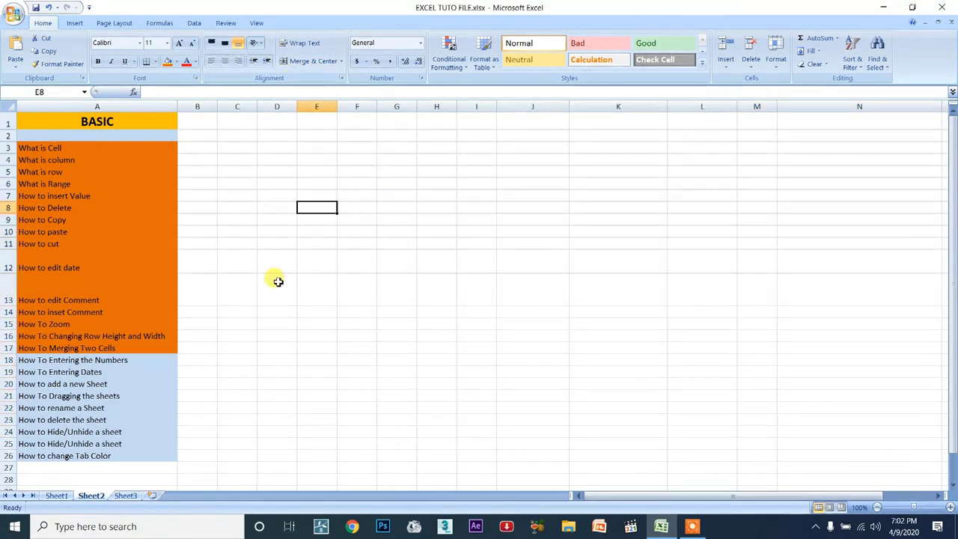
pyautogui.moveTo(7, 306); pyautogui.dragTo(11, 267)
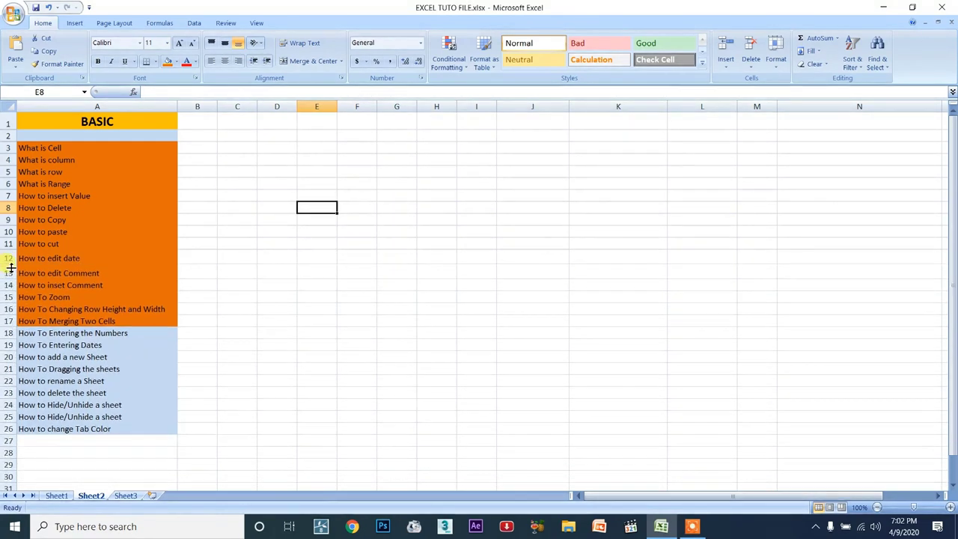
pyautogui.click(357, 159)
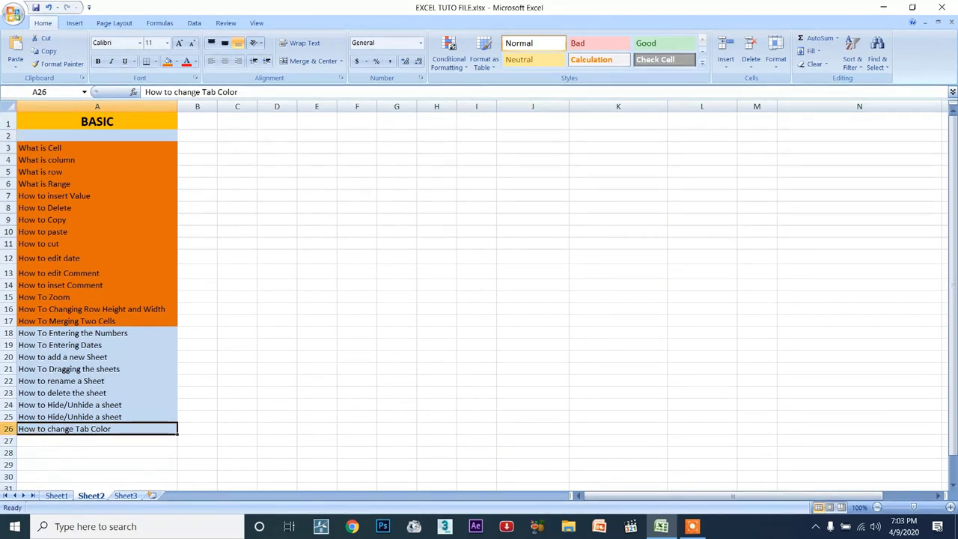
# Step: Enter 1 in B3 and 2 in B4 beside the first topics
pyautogui.click(88, 148)
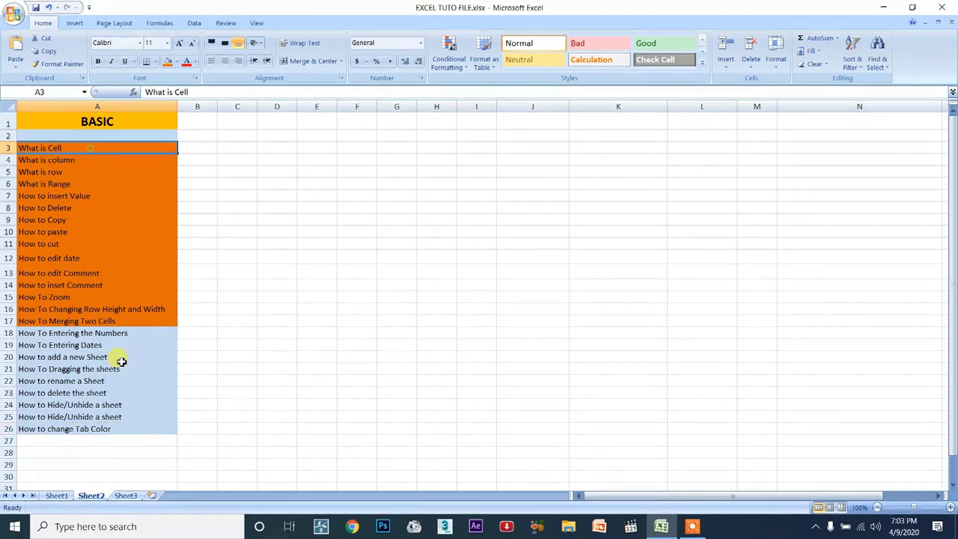
pyautogui.click(156, 428)
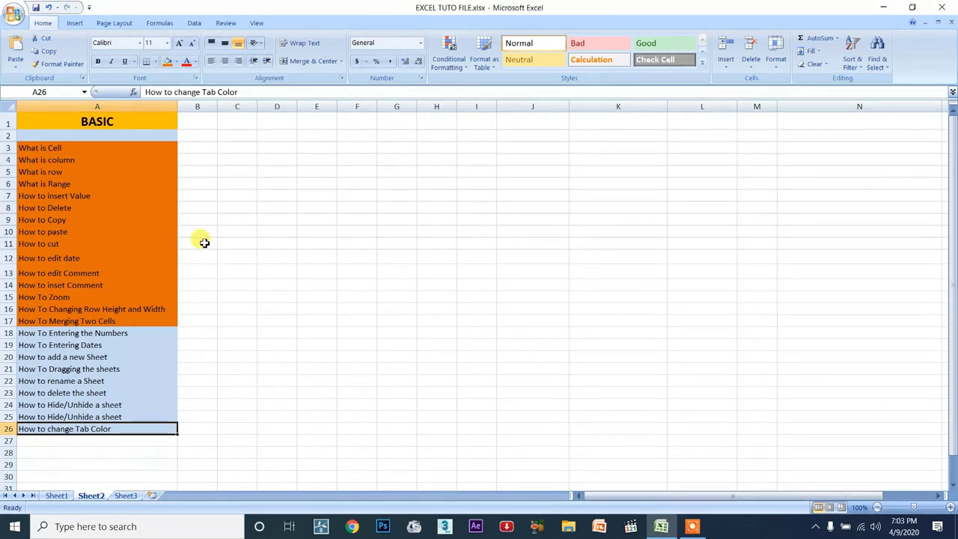
pyautogui.click(201, 149)
pyautogui.click(201, 149)
pyautogui.moveTo(199, 153)
pyautogui.mouseDown()
pyautogui.moveTo(203, 188)
pyautogui.moveTo(199, 143)
pyautogui.mouseUp()
pyautogui.write('1')
pyautogui.press('Return')
pyautogui.write('2')
pyautogui.click(236, 193)
# Step: Auto-fill the numbering 1 through 24 down column B to B26
pyautogui.moveTo(212, 147); pyautogui.dragTo(225, 237)
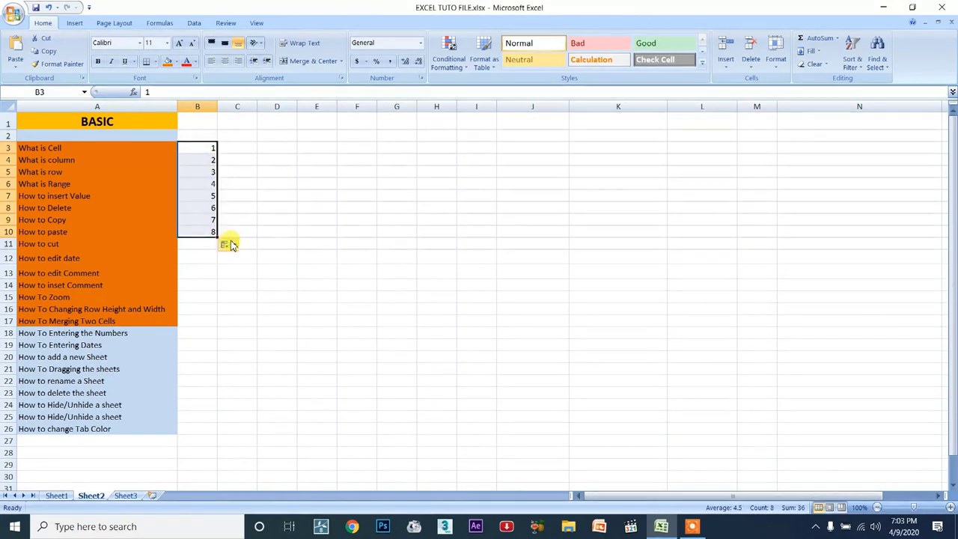
pyautogui.hotkey('ctrl', 'z')
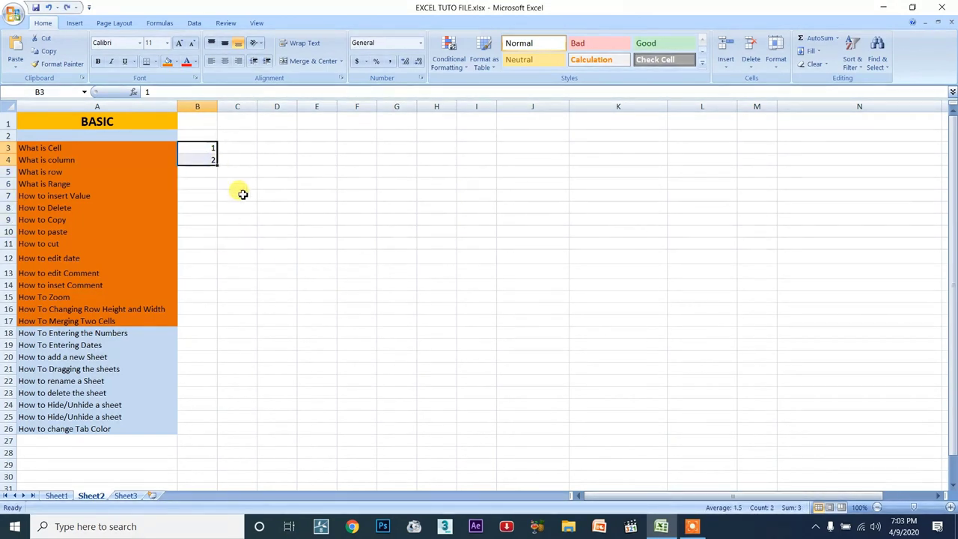
pyautogui.doubleClick(217, 165)
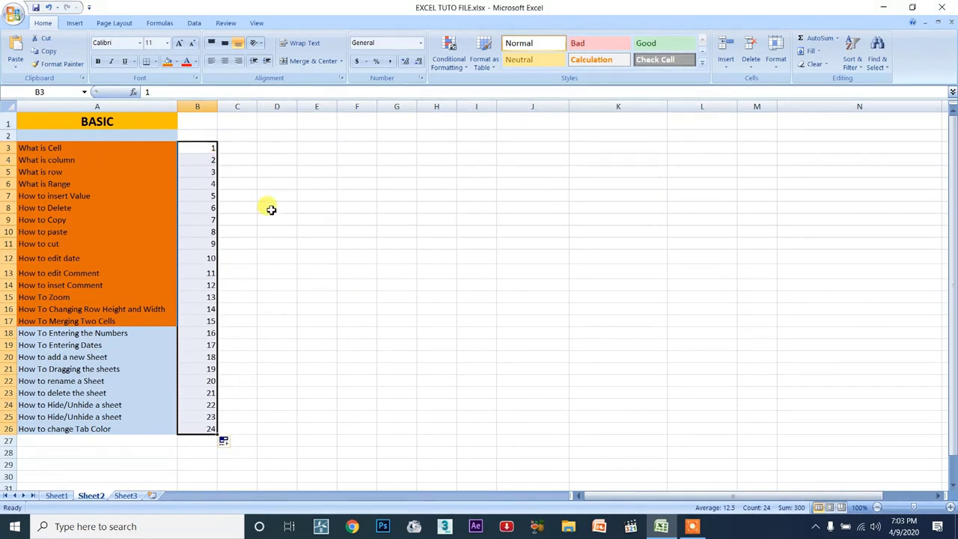
pyautogui.hotkey('ctrl', 'z')
pyautogui.click(276, 136)
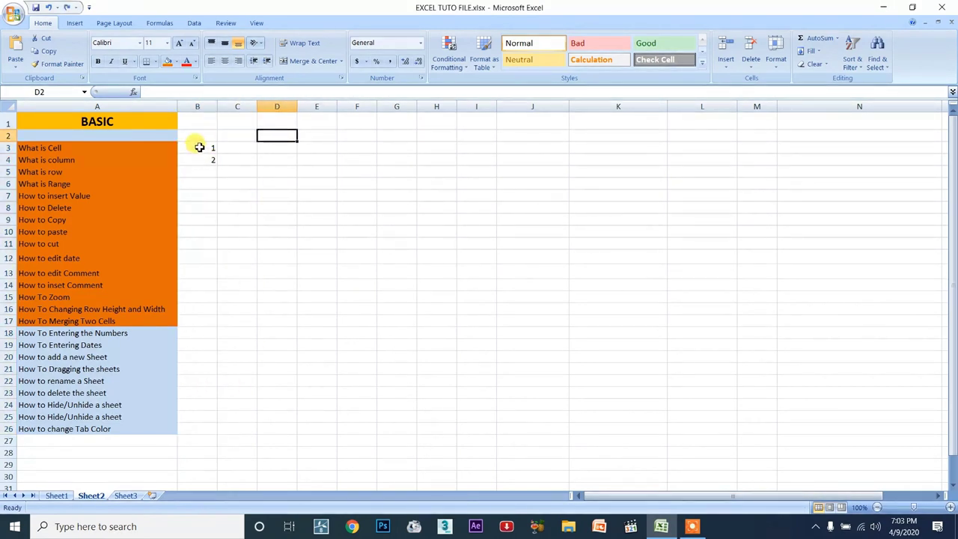
pyautogui.moveTo(199, 148); pyautogui.dragTo(199, 156)
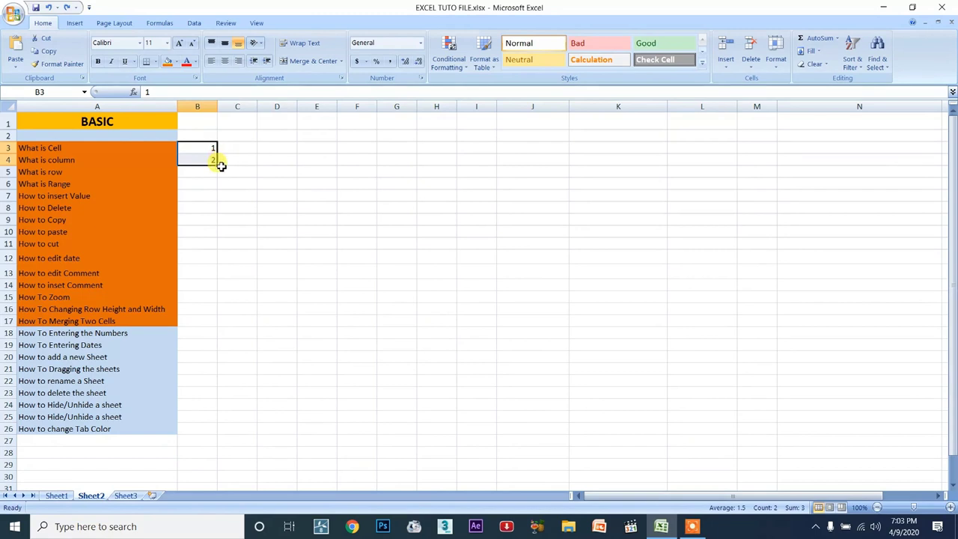
pyautogui.doubleClick(217, 166)
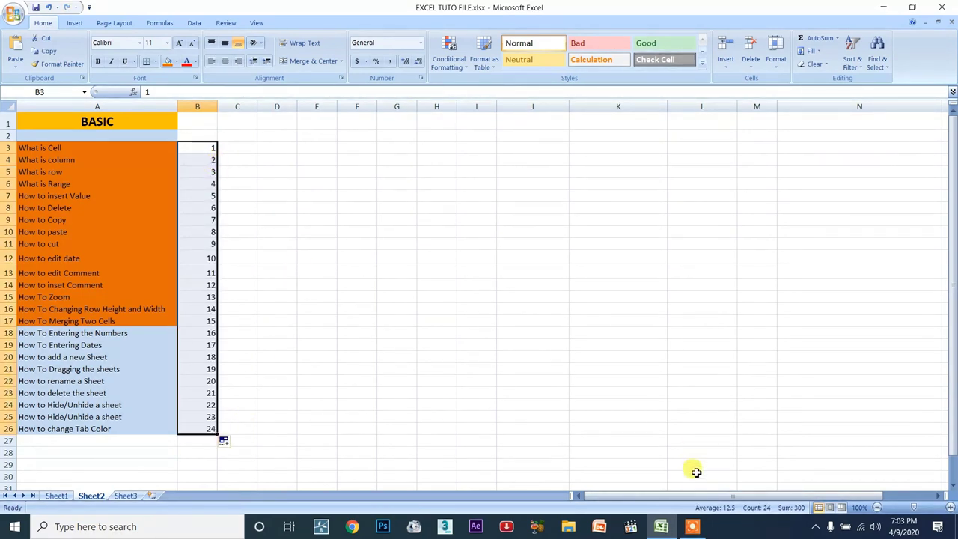
pyautogui.click(691, 525)
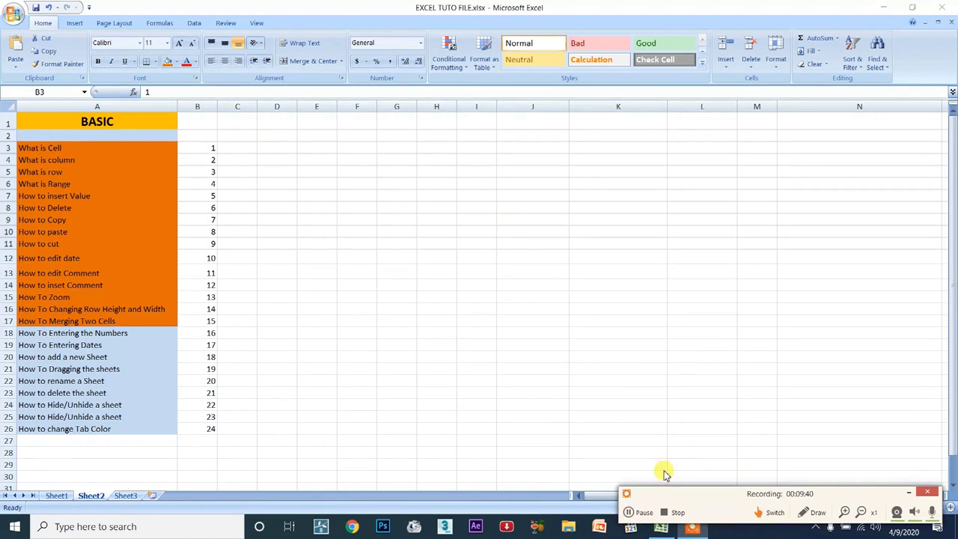
pyautogui.click(913, 493)
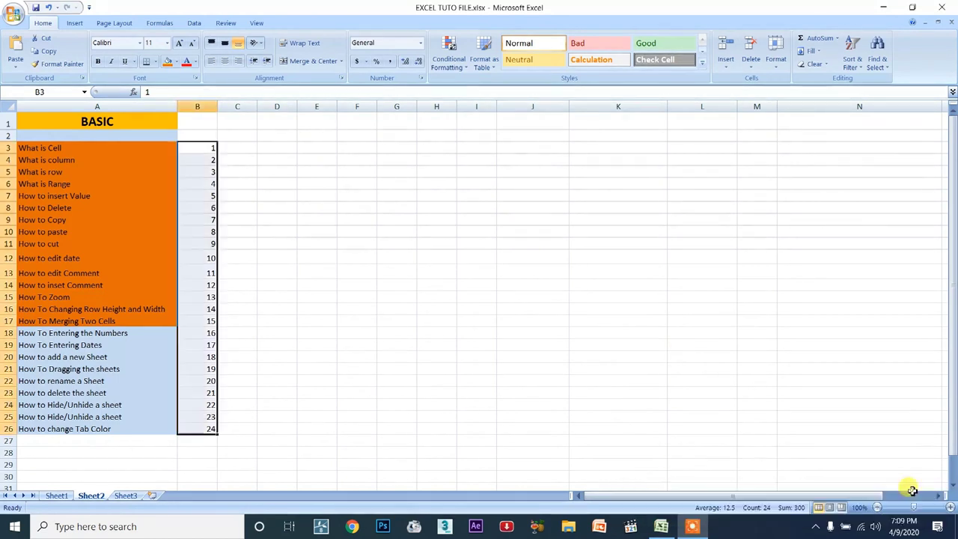
pyautogui.click(244, 320)
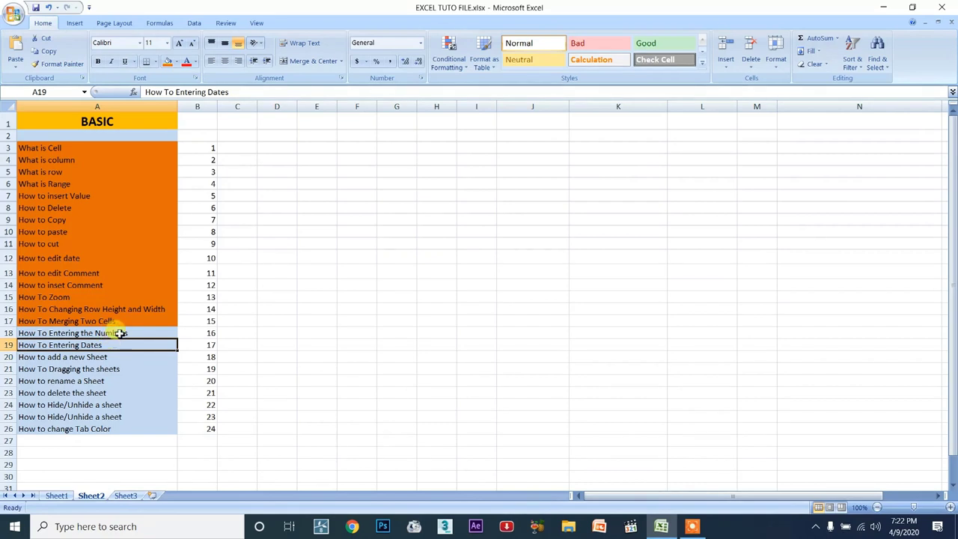
pyautogui.click(305, 149)
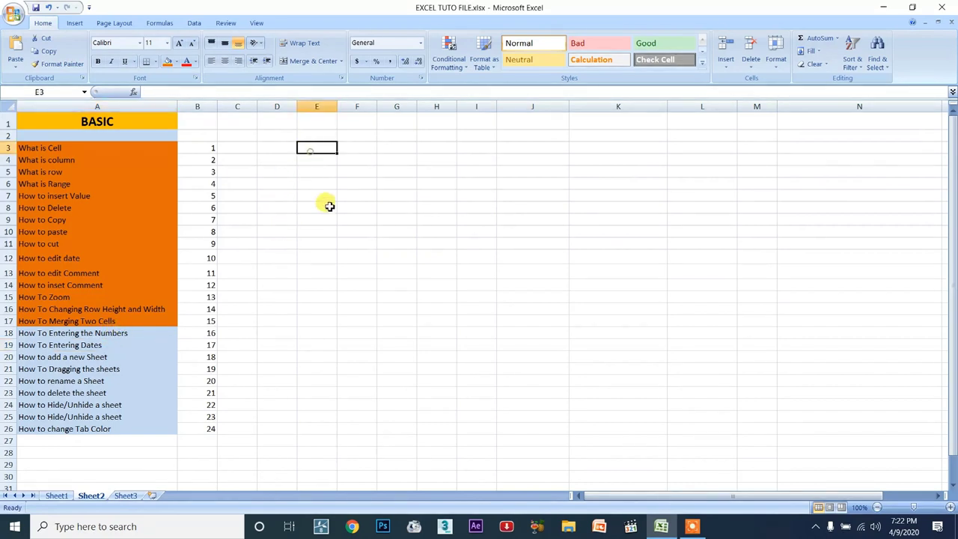
# Step: Enter '1st jan' in C3 and '2st jan' in C4
pyautogui.click(232, 149)
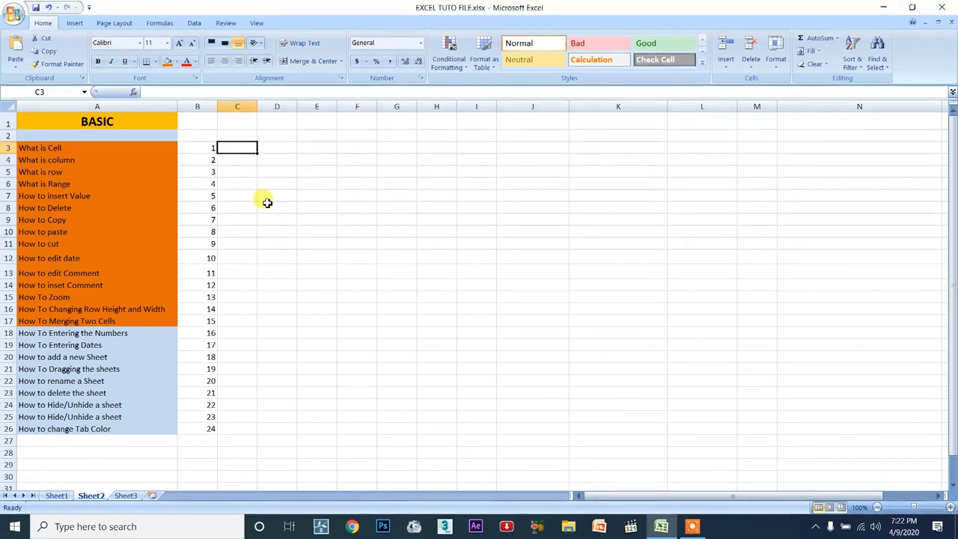
pyautogui.write('1')
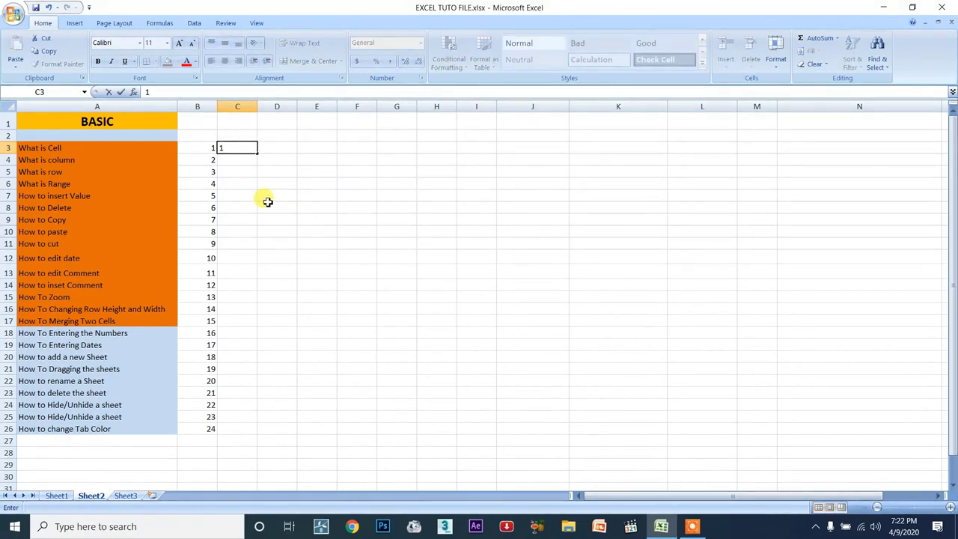
pyautogui.write('st')
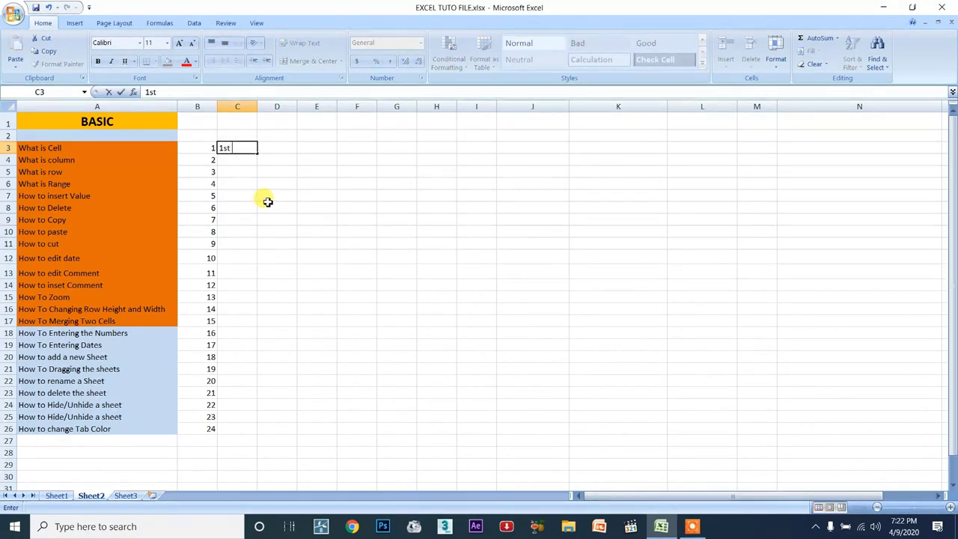
pyautogui.write(' jan')
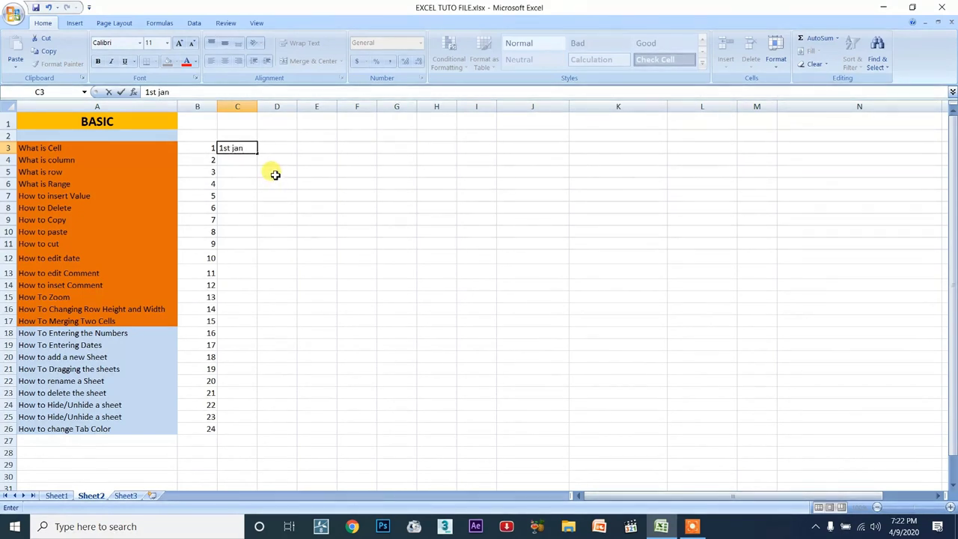
pyautogui.click(275, 175)
pyautogui.click(245, 149)
pyautogui.hotkey('ctrl', 'c')
pyautogui.click(240, 159)
pyautogui.doubleClick(229, 159)
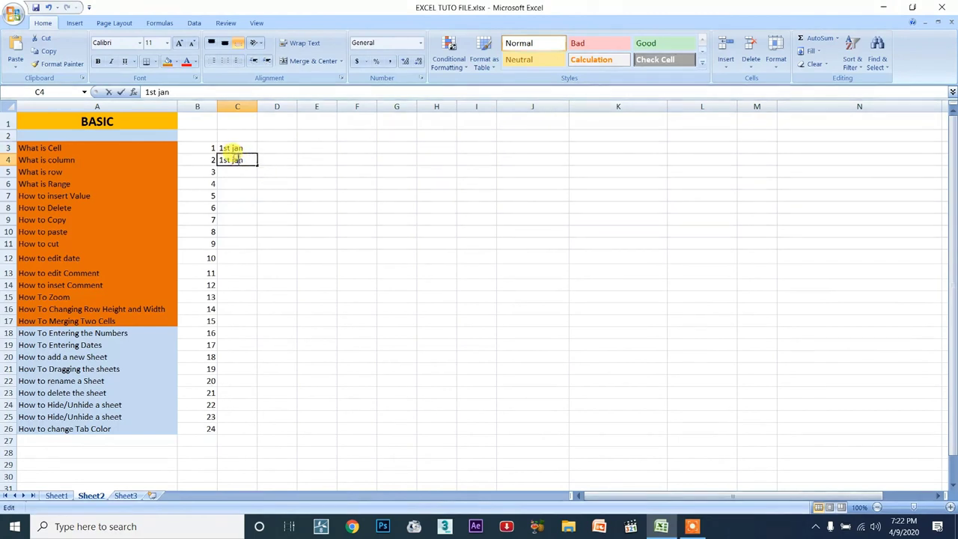
pyautogui.press('BackSpace')
pyautogui.write('2')
pyautogui.press('Tab')
# Step: Try filling the C3:C4 series down to row 26, undoing each attempt
pyautogui.click(238, 149)
pyautogui.moveTo(257, 165); pyautogui.dragTo(252, 432)
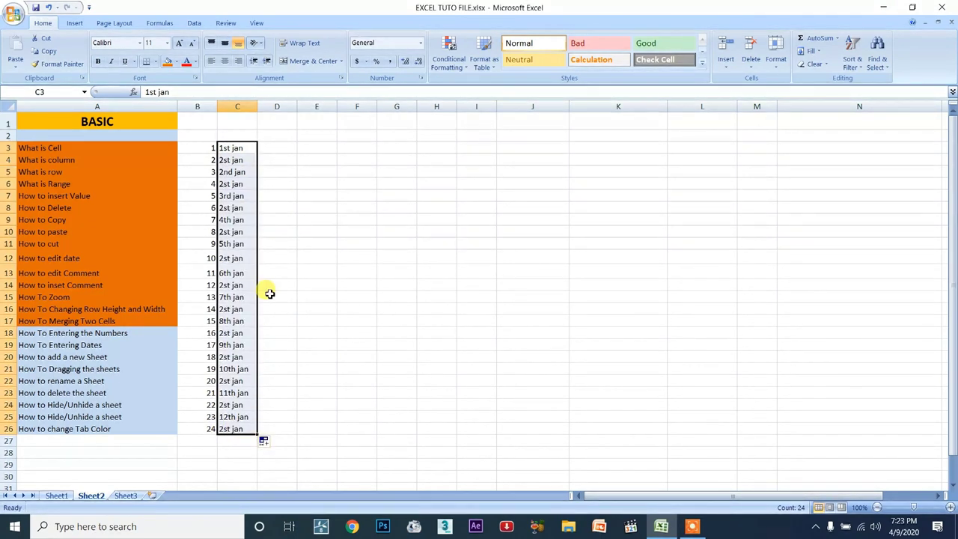
pyautogui.hotkey('ctrl', 'z')
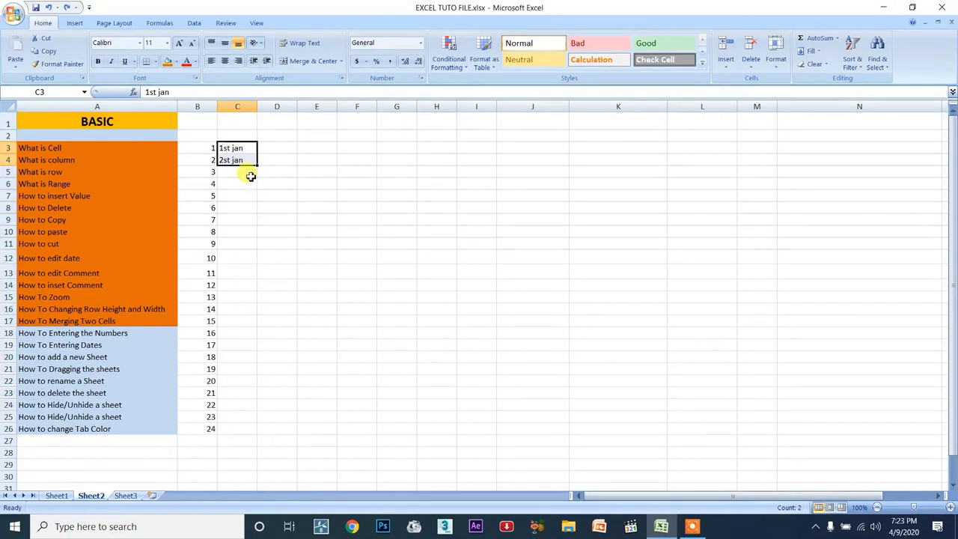
pyautogui.click(252, 174)
pyautogui.click(250, 161)
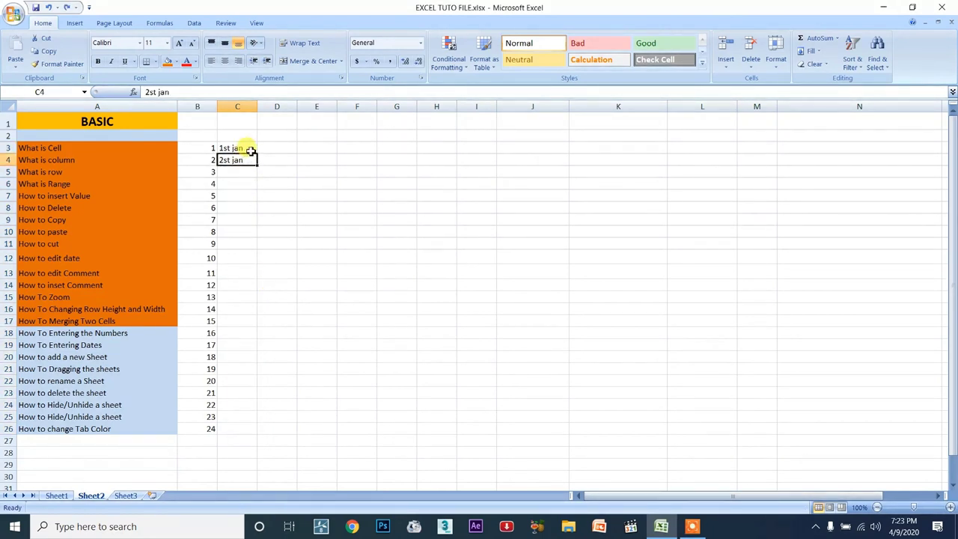
pyautogui.doubleClick(257, 164)
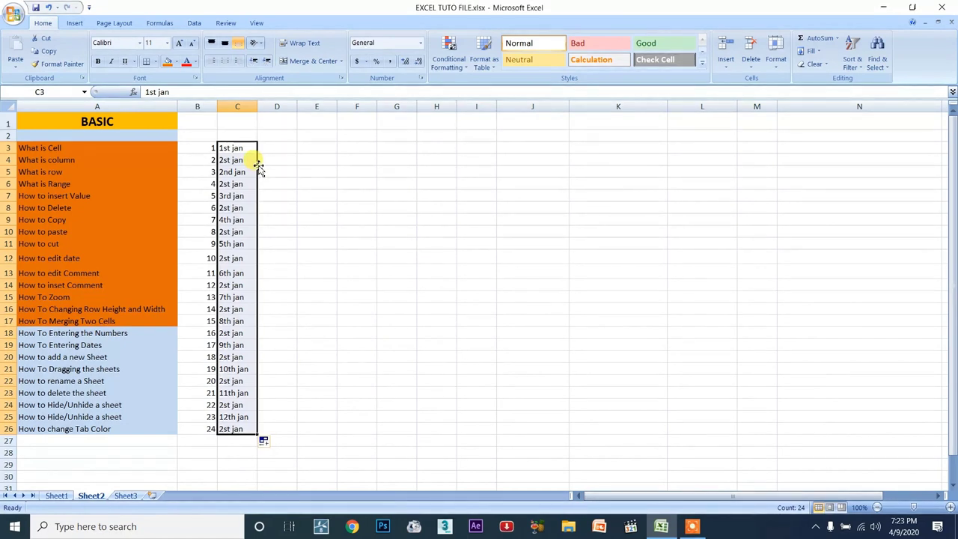
pyautogui.hotkey('ctrl', 'z')
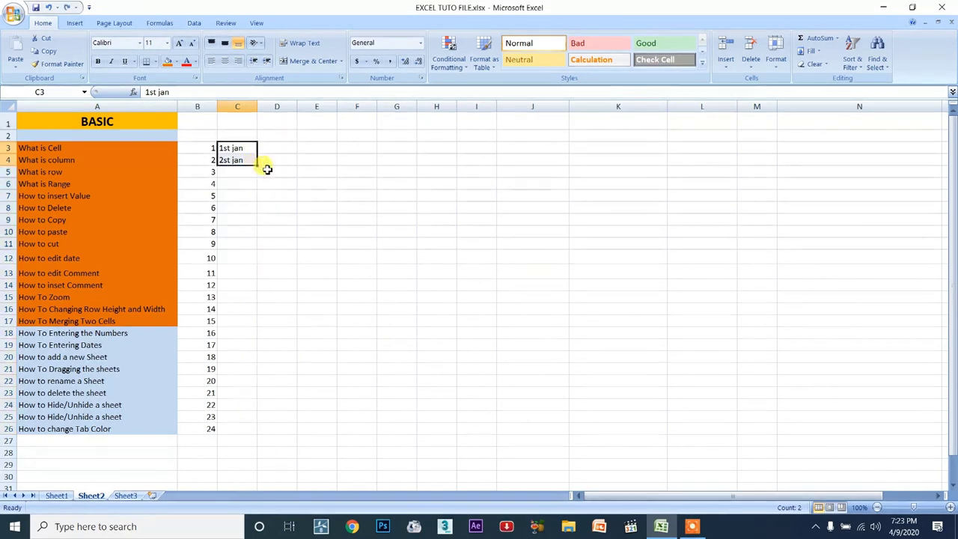
pyautogui.click(232, 149)
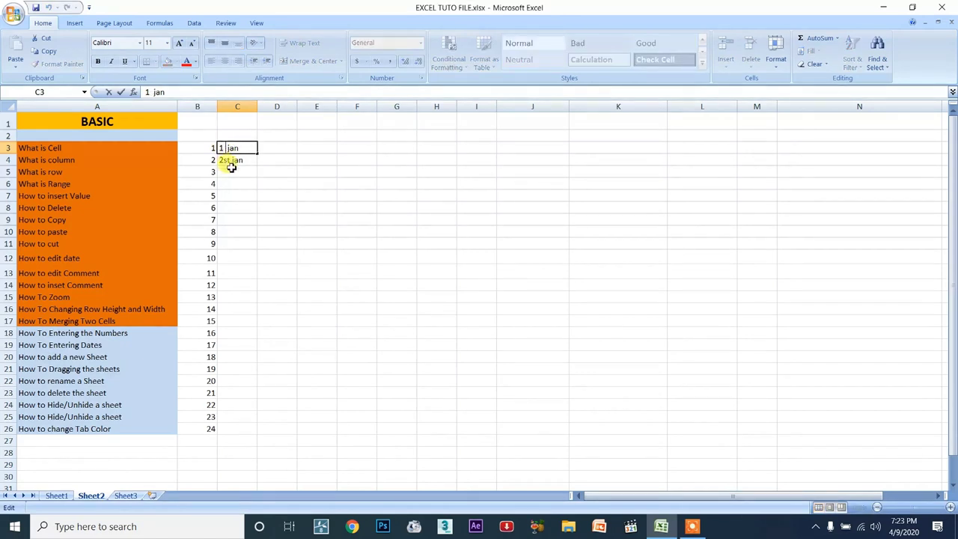
# Step: Change C3 to 1-jan and C4 to 2-jan as real dates
pyautogui.write('-')
pyautogui.press('BackSpace')
pyautogui.press('BackSpace')
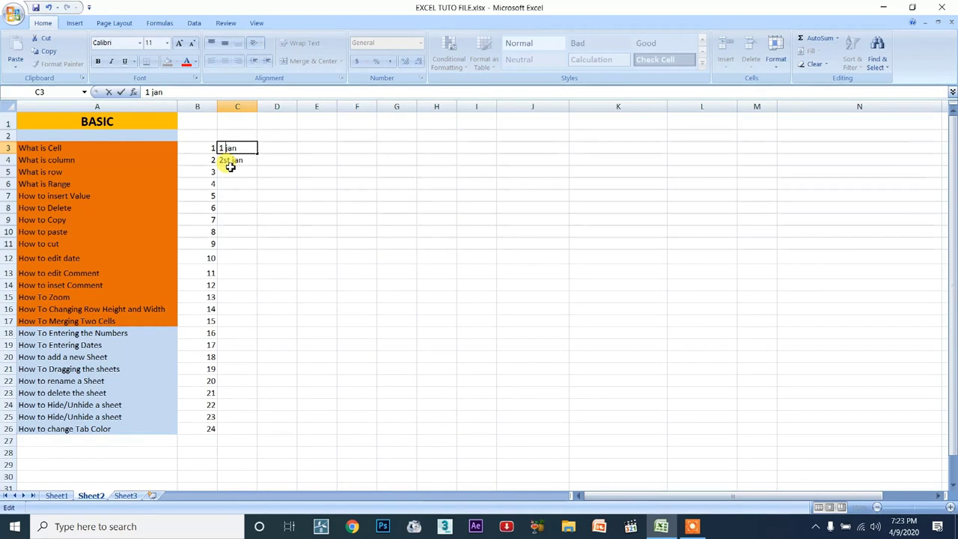
pyautogui.write('-J')
pyautogui.doubleClick(232, 161)
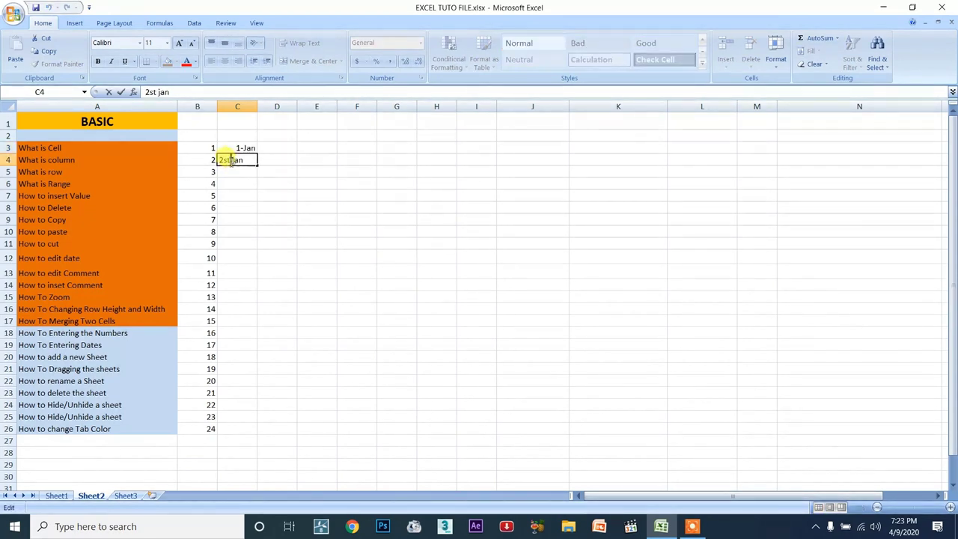
pyautogui.write('2-')
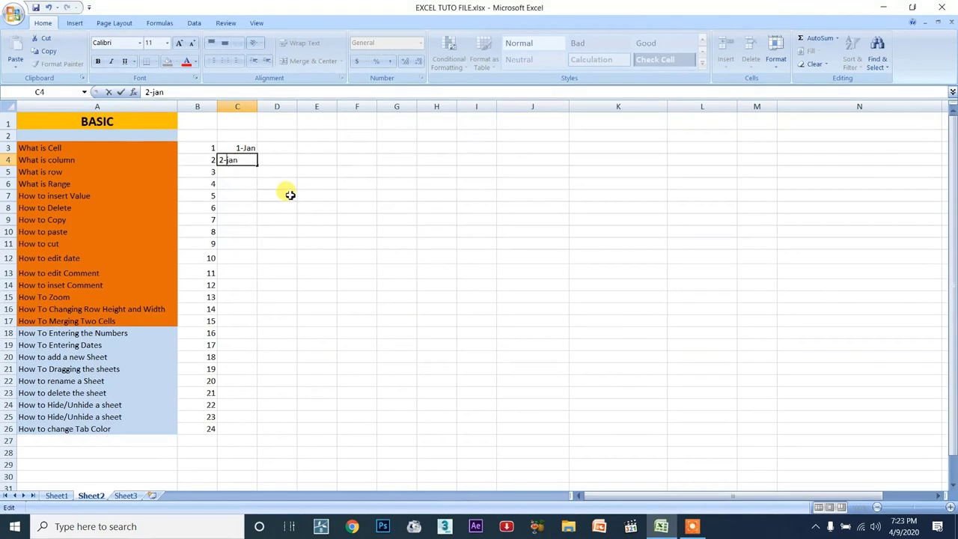
pyautogui.click(285, 192)
# Step: AutoFill the dates from C3:C4 down to 24-Jan in C26
pyautogui.moveTo(241, 150); pyautogui.dragTo(255, 163)
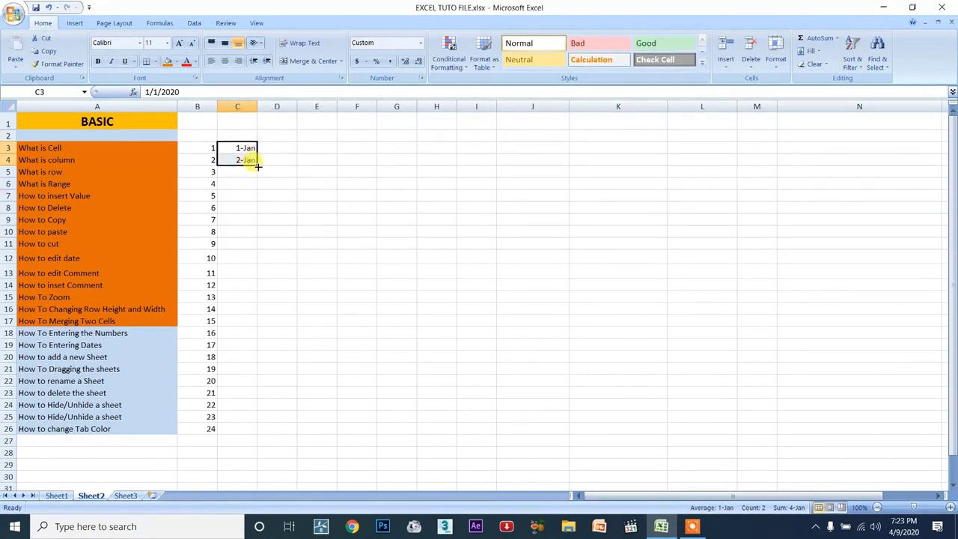
pyautogui.doubleClick(257, 167)
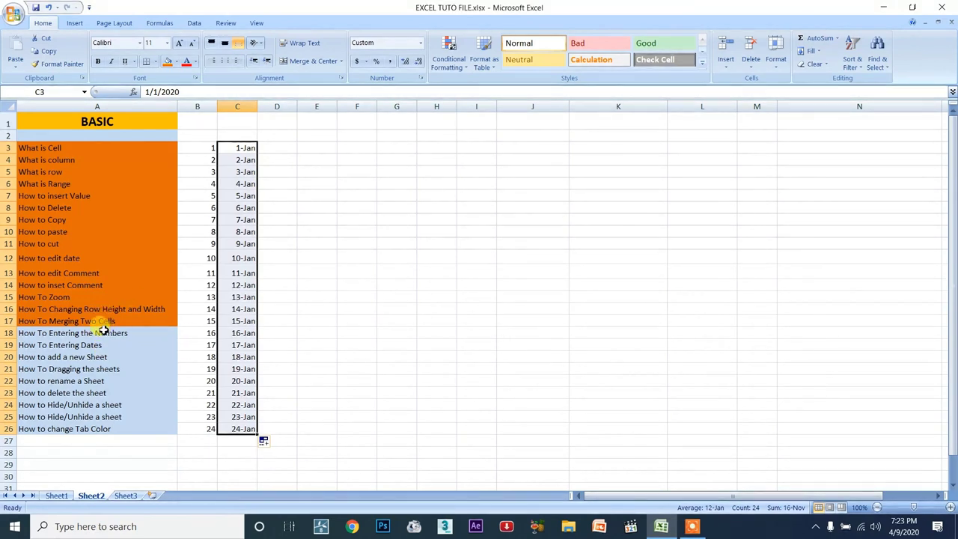
pyautogui.click(293, 147)
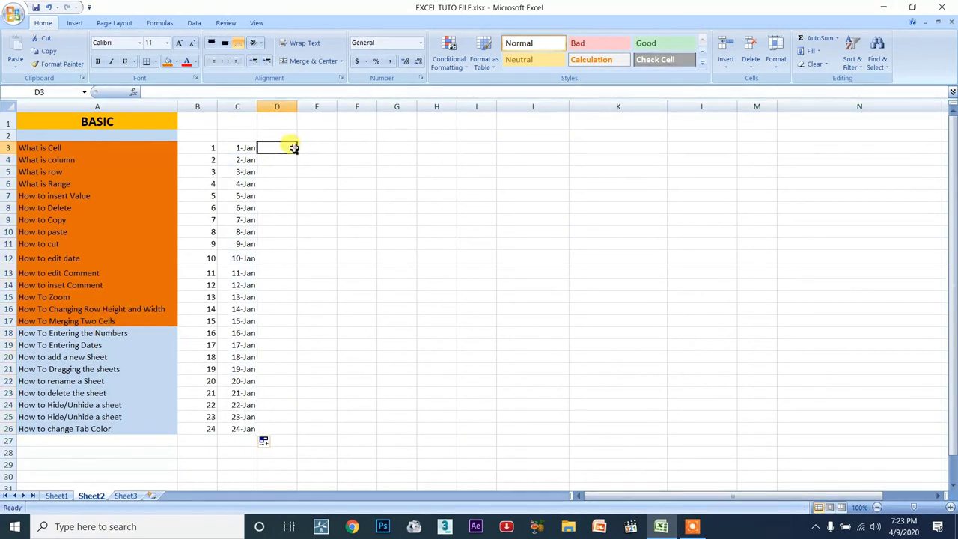
pyautogui.hotkey('ctrl', 'z')
pyautogui.moveTo(257, 154); pyautogui.dragTo(255, 165)
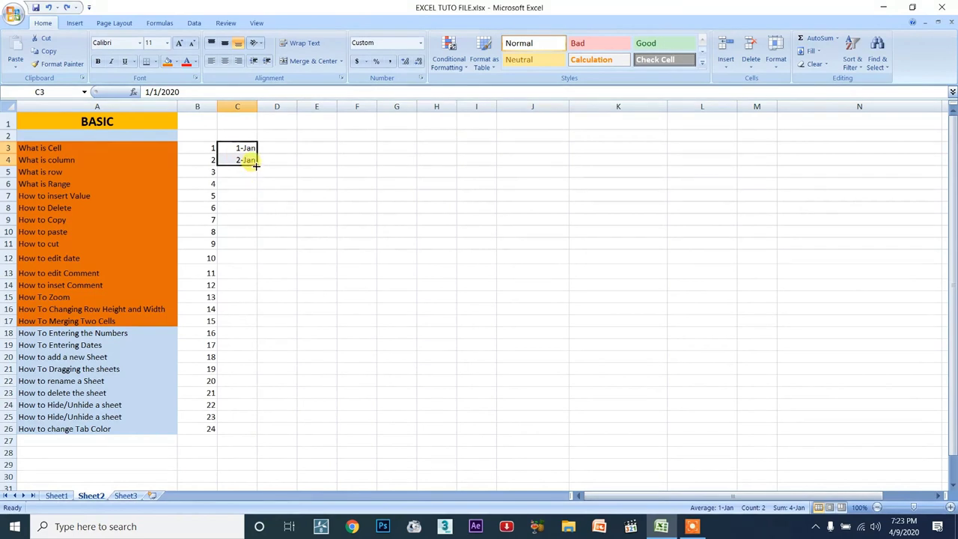
pyautogui.doubleClick(257, 165)
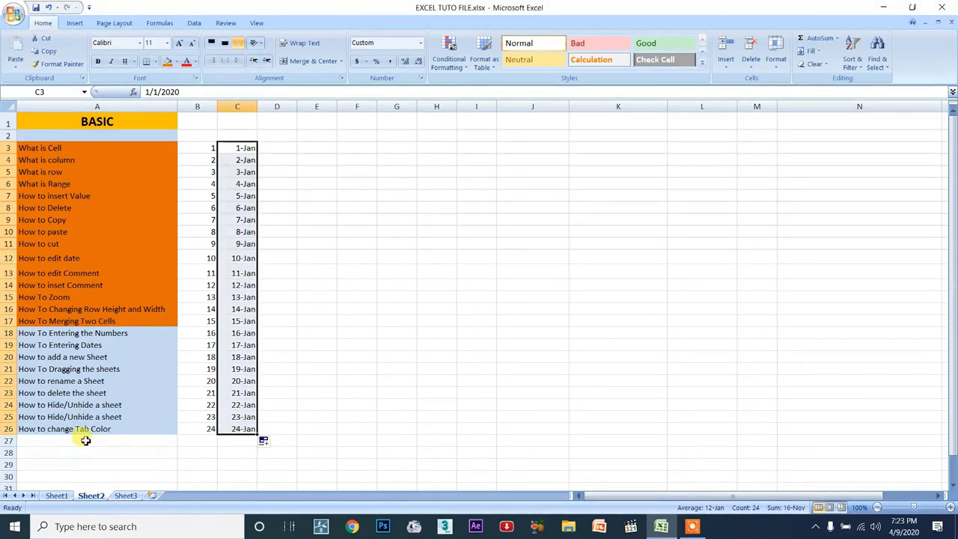
pyautogui.moveTo(118, 338); pyautogui.dragTo(112, 346)
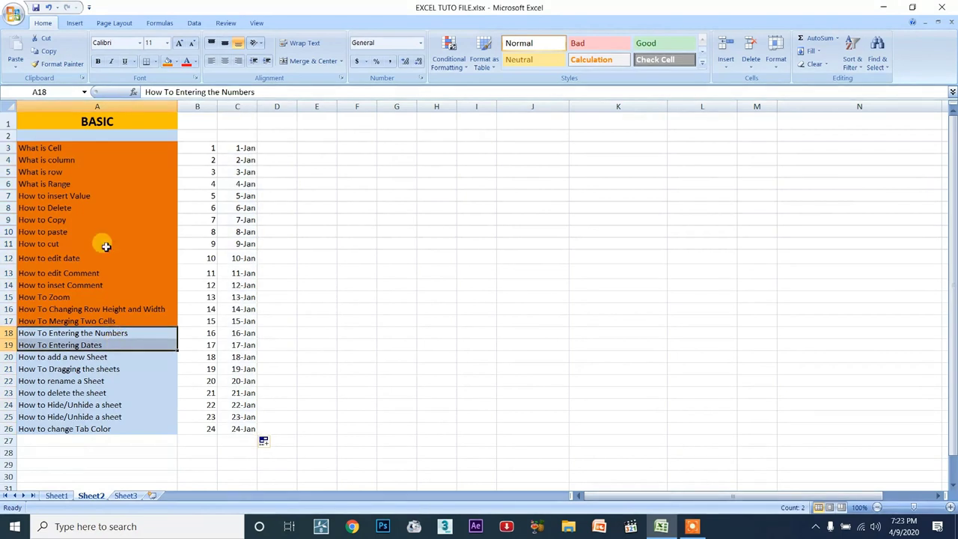
# Step: Fill A18:A19 orange and dismiss the antivirus popup
pyautogui.click(167, 63)
pyautogui.click(122, 356)
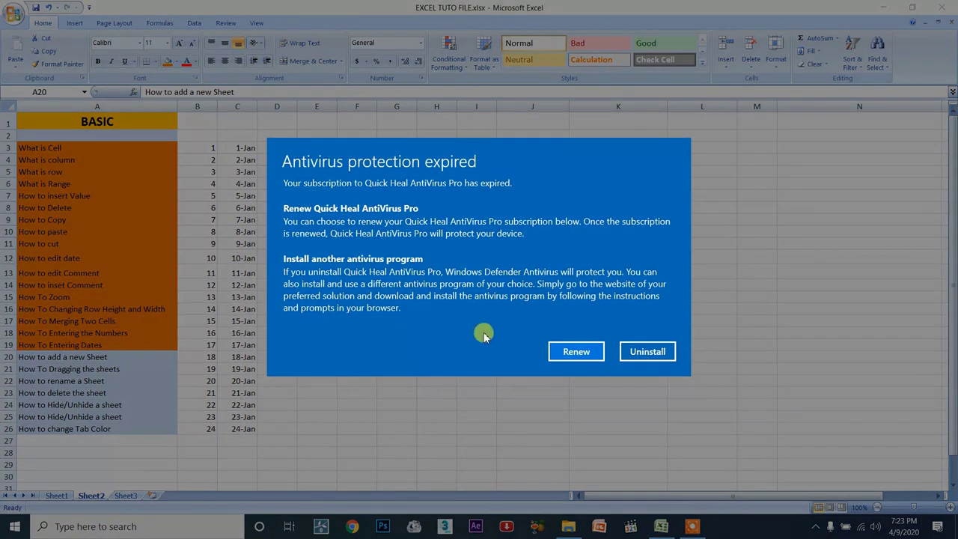
pyautogui.click(562, 348)
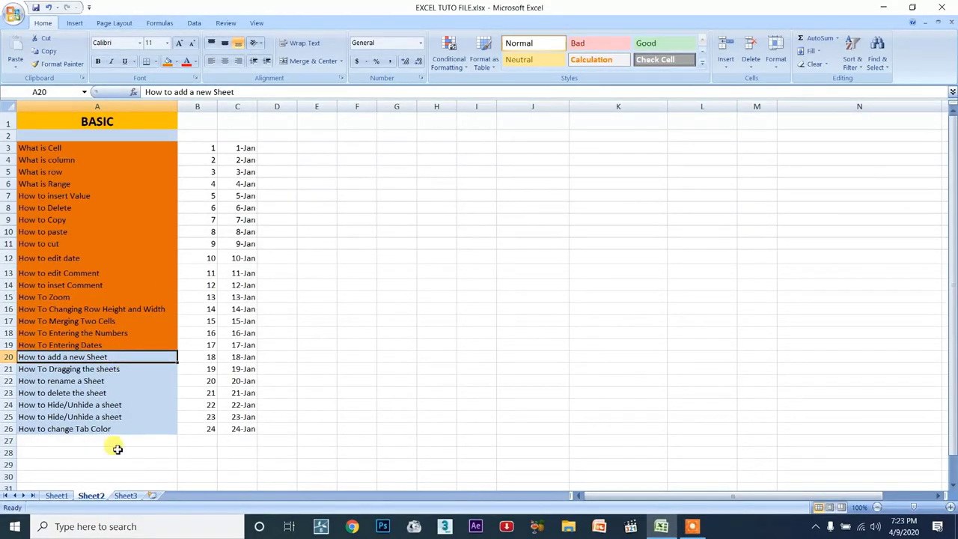
# Step: Add a new worksheet Sheet4 and macro sheets, then return to Sheet2
pyautogui.click(152, 497)
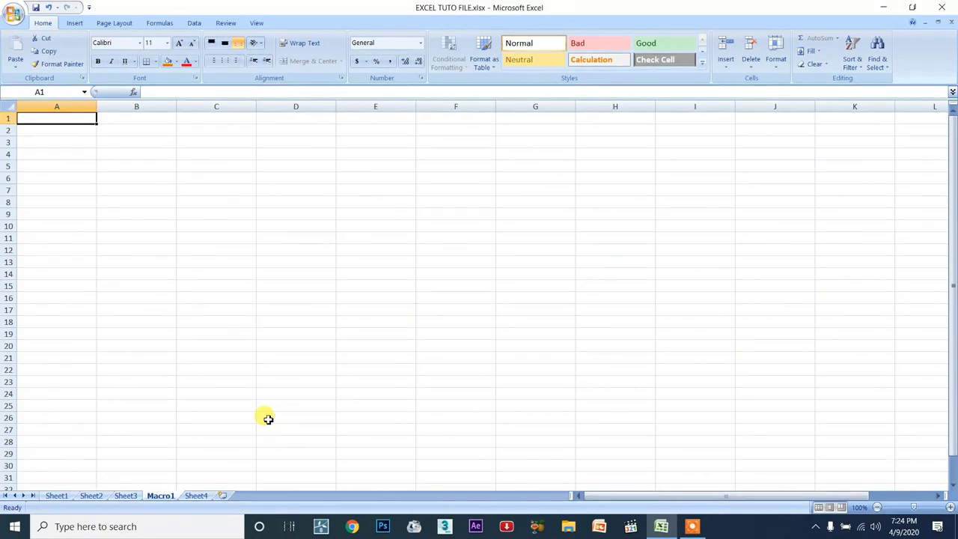
pyautogui.hotkey('ctrl', 'pageup')
pyautogui.hotkey('ctrl', 'pageup')
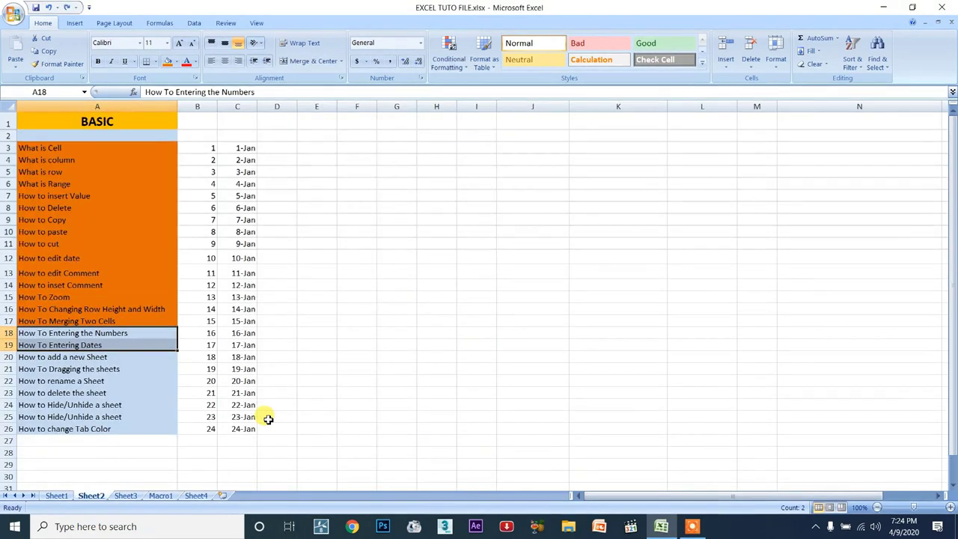
pyautogui.click(195, 495)
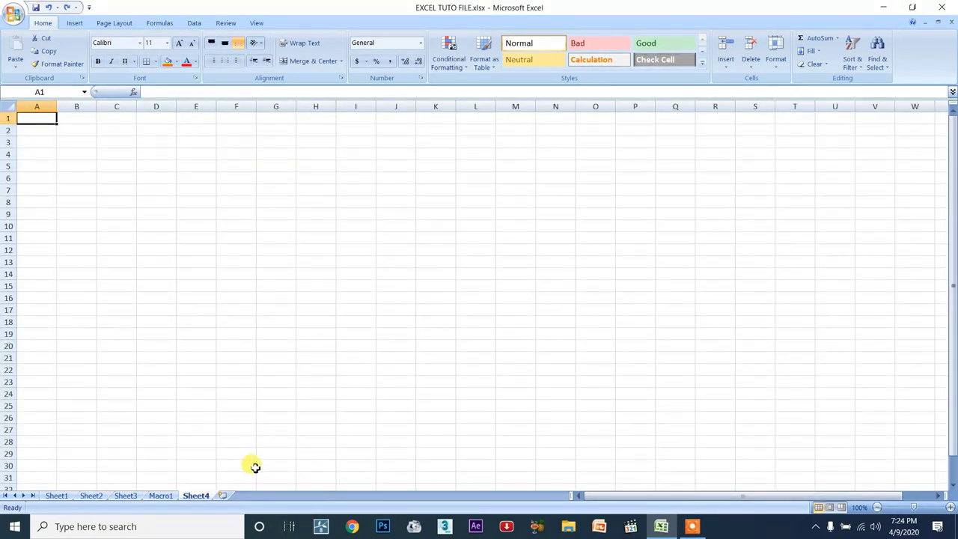
pyautogui.hotkey('ctrl', 'F11')
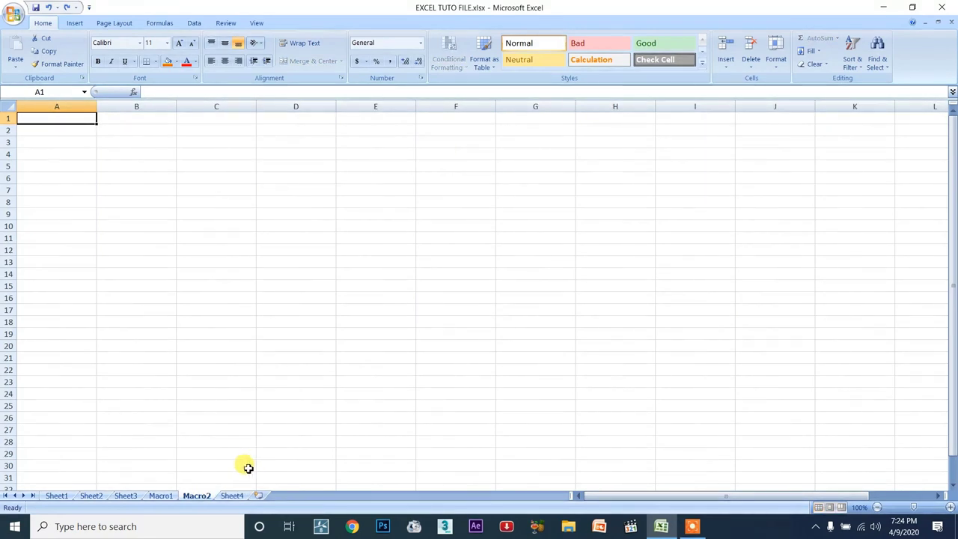
pyautogui.click(169, 496)
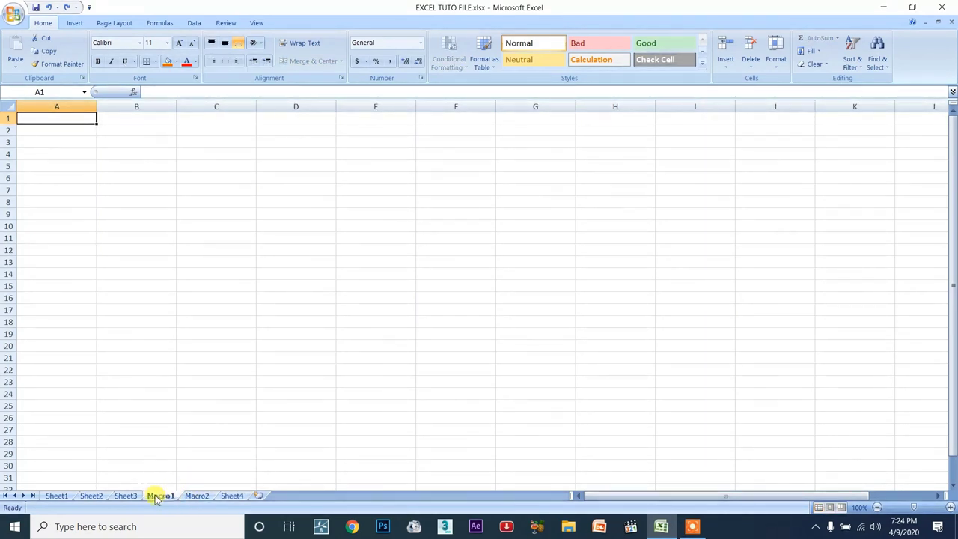
pyautogui.click(91, 496)
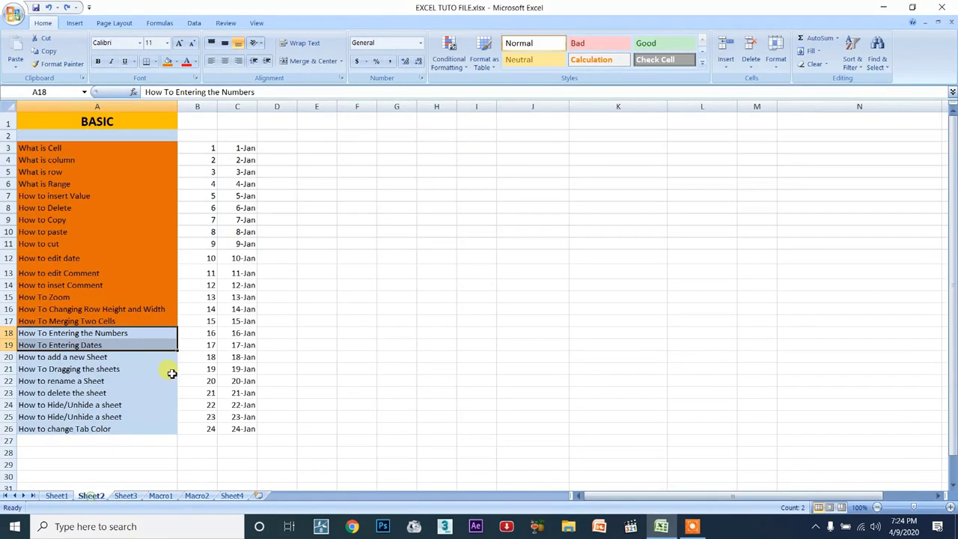
# Step: Fill A18:A19, How To Entering the Numbers and Dates, orange
pyautogui.click(132, 341)
pyautogui.moveTo(133, 336); pyautogui.dragTo(128, 342)
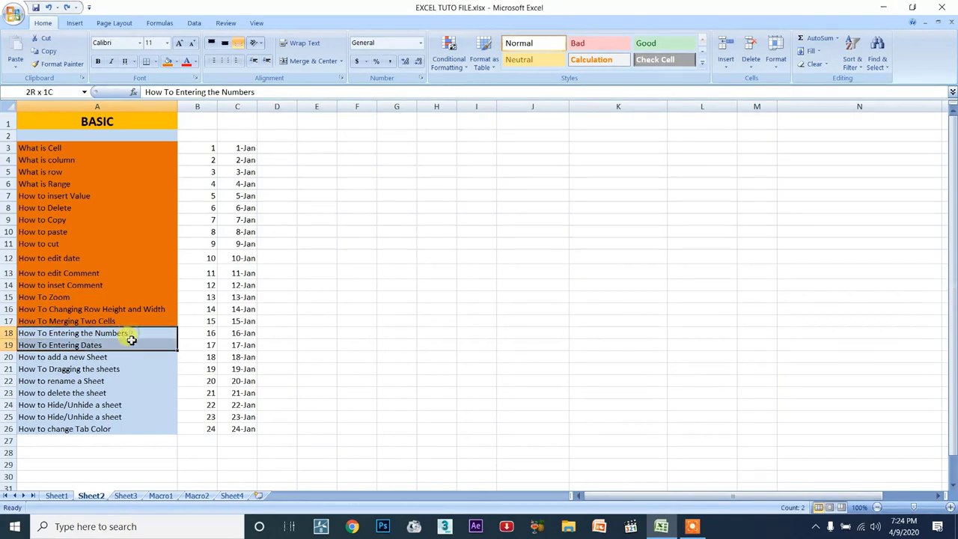
pyautogui.click(168, 62)
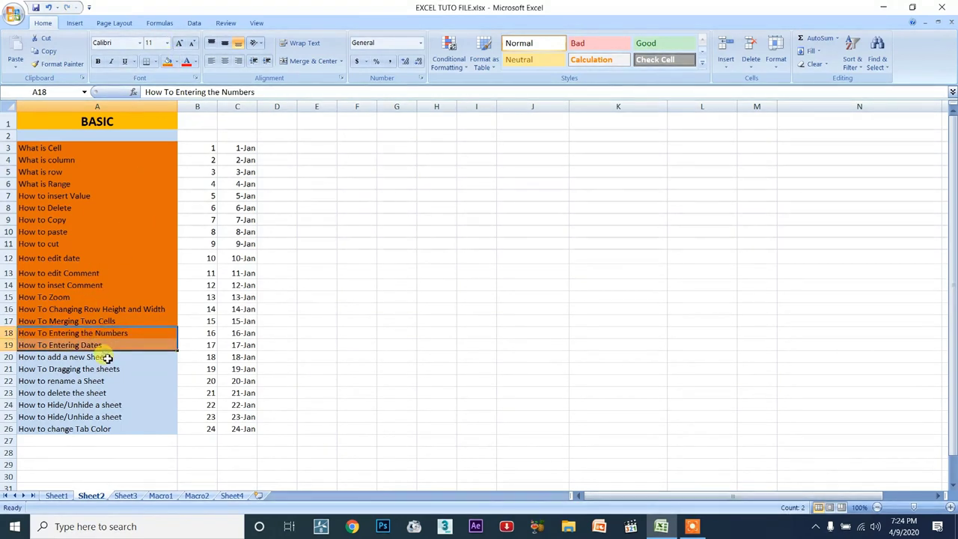
pyautogui.click(133, 357)
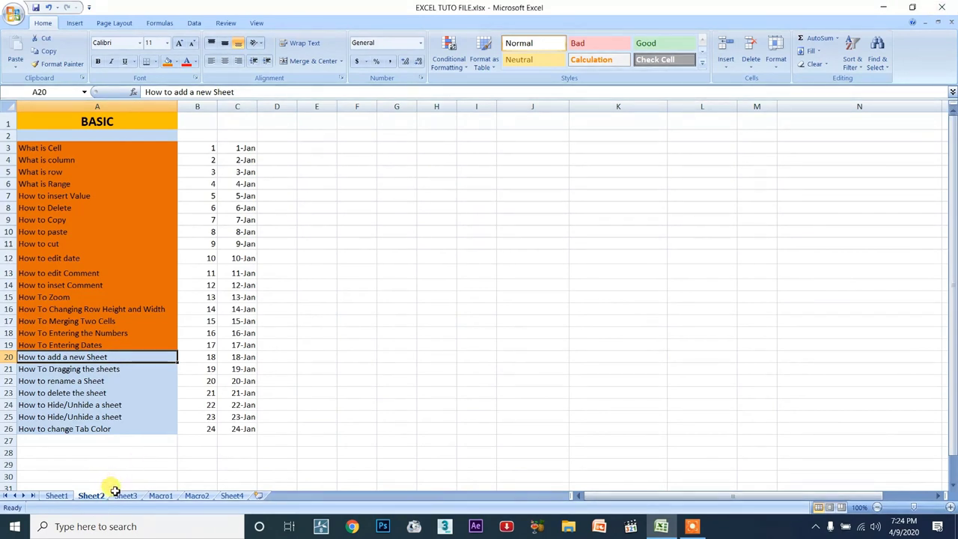
# Step: Insert another blank worksheet and several more macro sheets with Ctrl+F11
pyautogui.click(259, 496)
pyautogui.hotkey('ctrl', 'F11')
pyautogui.hotkey('ctrl', 'F11')
pyautogui.hotkey('ctrl', 'F11')
pyautogui.hotkey('ctrl', 'F11')
pyautogui.hotkey('ctrl', 'F11')
pyautogui.hotkey('ctrl', 'F11')
pyautogui.hotkey('ctrl', 'F11')
pyautogui.hotkey('ctrl', 'F11')
pyautogui.hotkey('ctrl', 'F11')
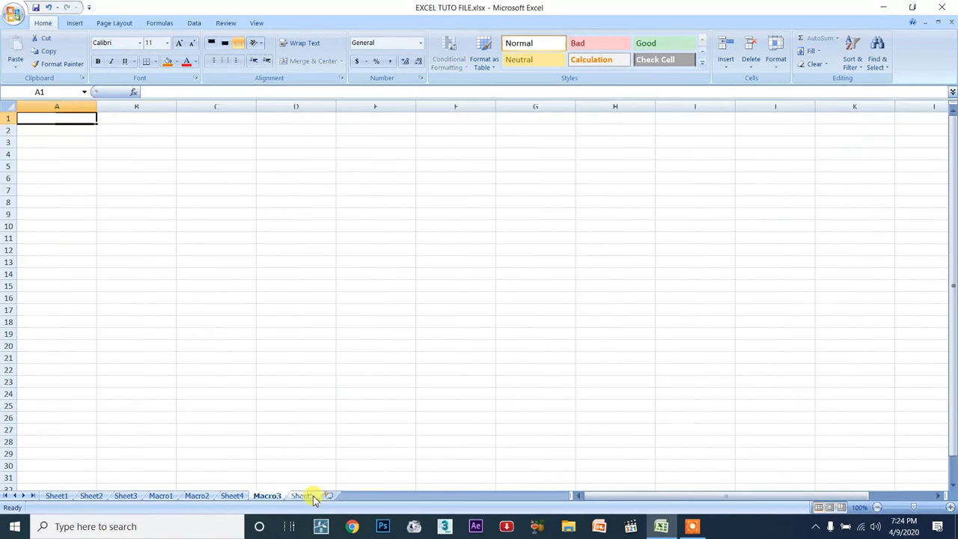
pyautogui.hotkey('ctrl', 'F11')
pyautogui.hotkey('ctrl', 'F11')
pyautogui.hotkey('ctrl', 'F11')
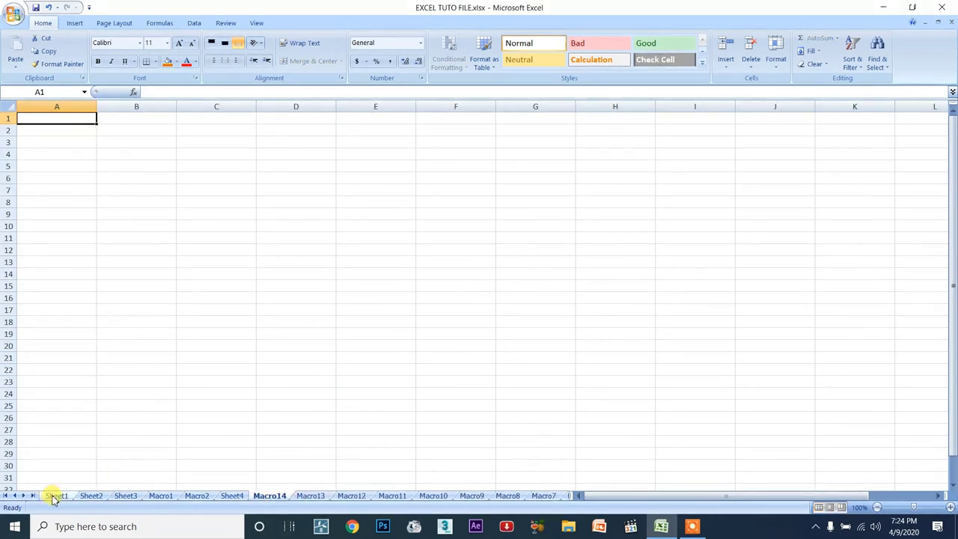
pyautogui.hotkey('ctrl', 'F11')
pyautogui.hotkey('ctrl', 'F11')
pyautogui.hotkey('ctrl', 'F11')
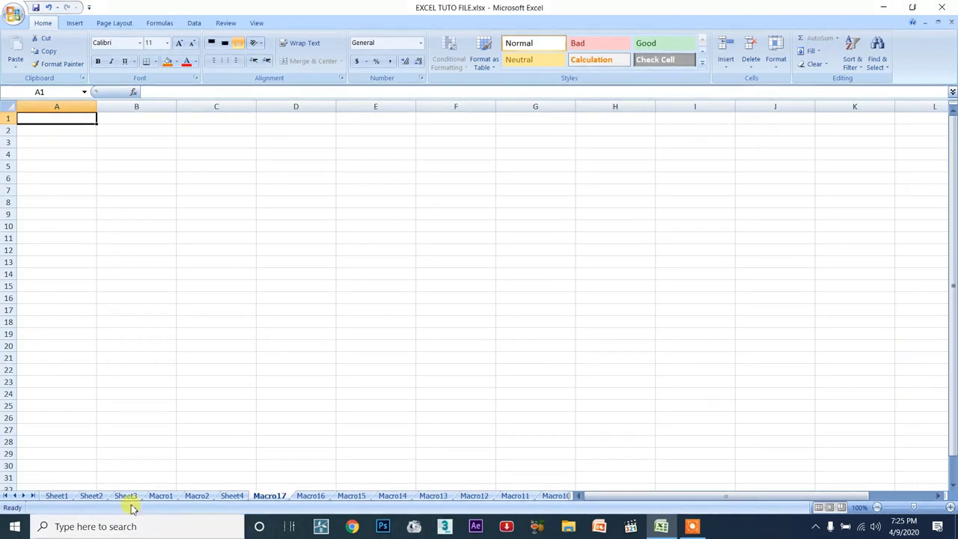
# Step: Scroll through the sheet tabs up to the Macro sheets and return to Sheet2
pyautogui.click(24, 498)
pyautogui.click(24, 498)
pyautogui.click(23, 498)
pyautogui.click(23, 498)
pyautogui.click(23, 498)
pyautogui.click(23, 498)
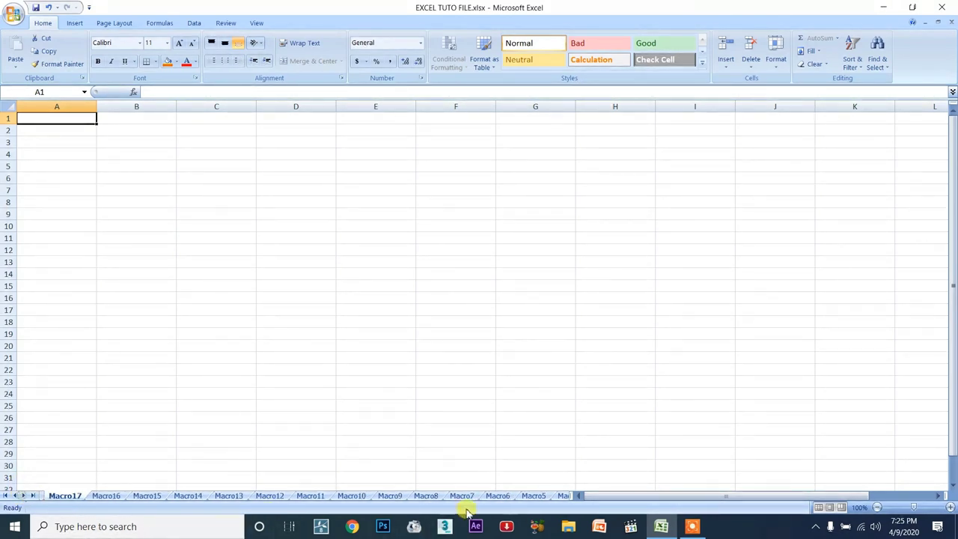
pyautogui.rightClick(535, 497)
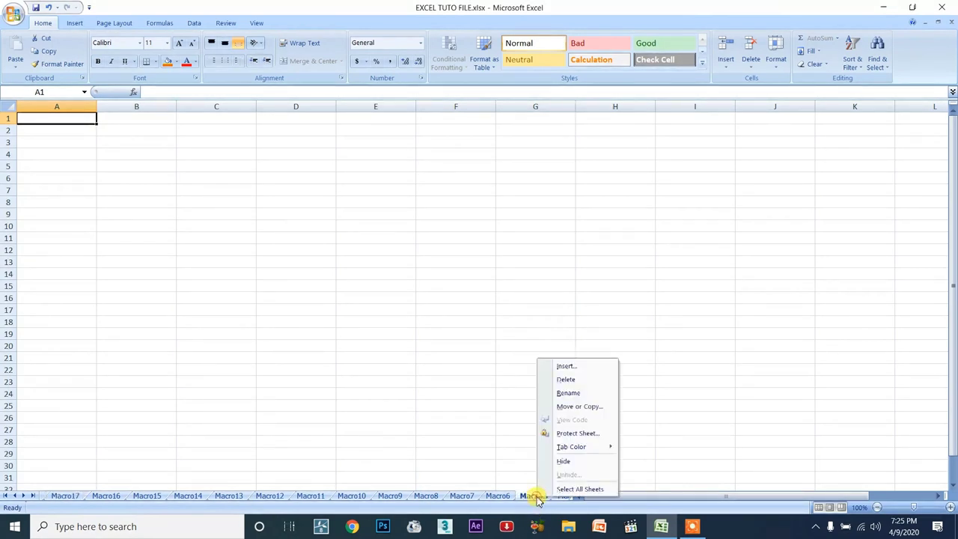
pyautogui.click(93, 496)
pyautogui.click(16, 496)
pyautogui.click(15, 496)
pyautogui.click(15, 496)
pyautogui.click(16, 496)
pyautogui.click(16, 496)
pyautogui.click(88, 496)
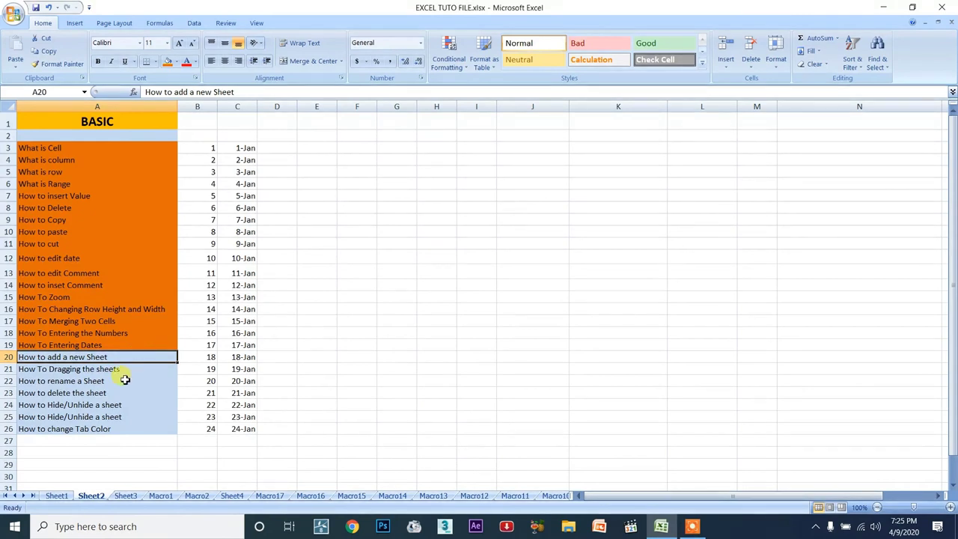
# Step: Fill A20 orange and reorder the tabs to Sheet1, Sheet3, Sheet2, Sheet4
pyautogui.click(169, 63)
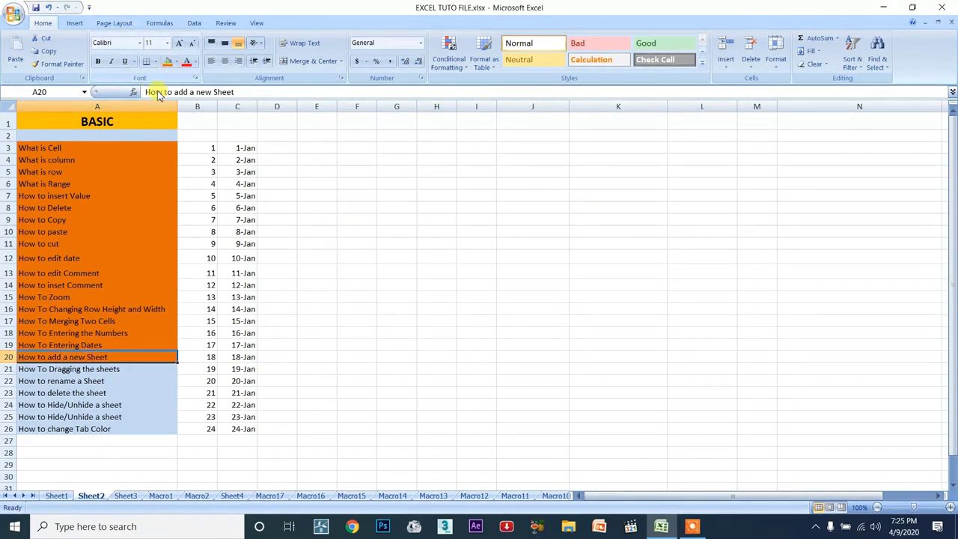
pyautogui.click(158, 368)
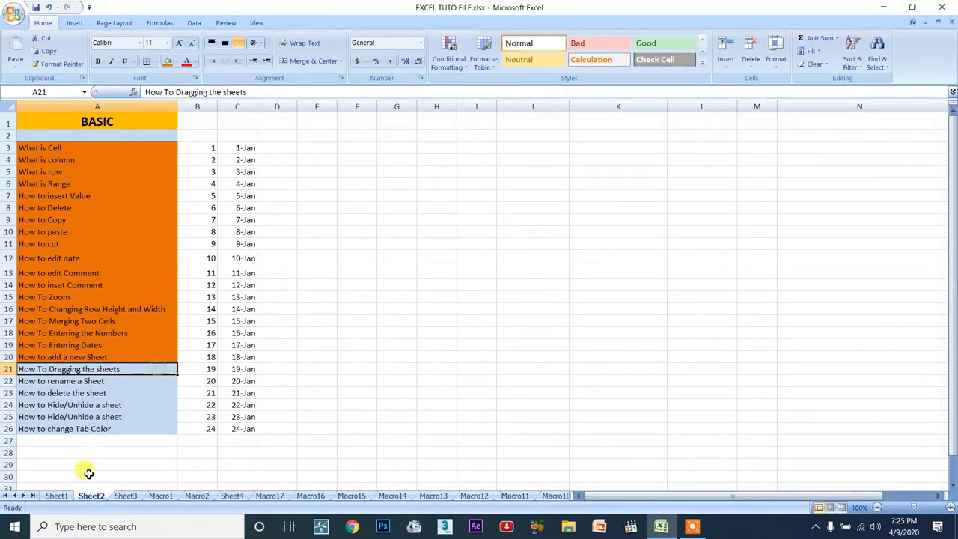
pyautogui.rightClick(93, 495)
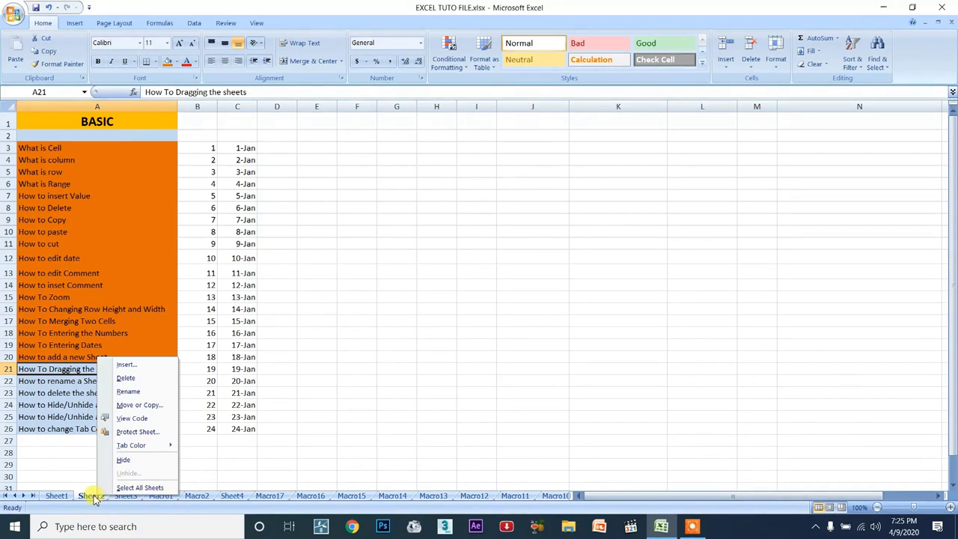
pyautogui.click(91, 496)
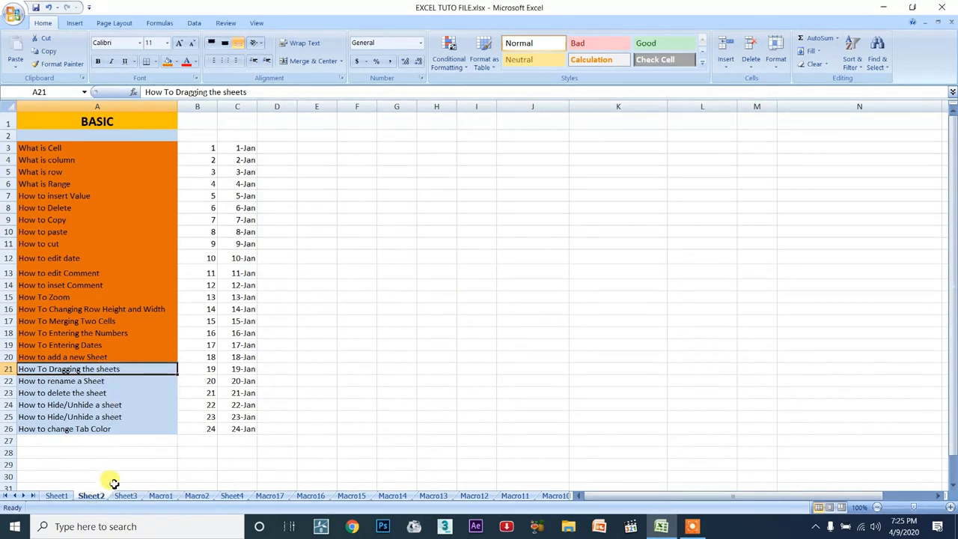
pyautogui.rightClick(129, 496)
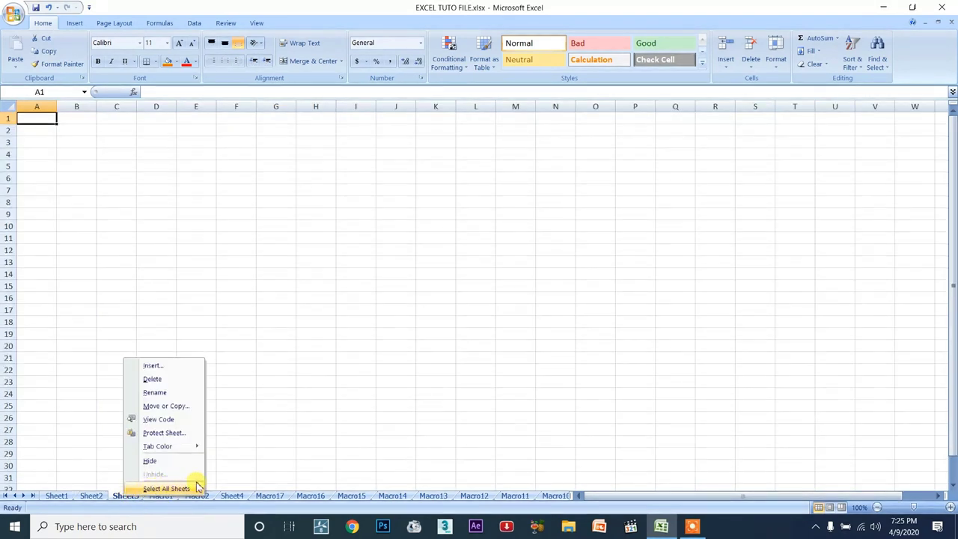
pyautogui.moveTo(228, 494); pyautogui.dragTo(152, 499)
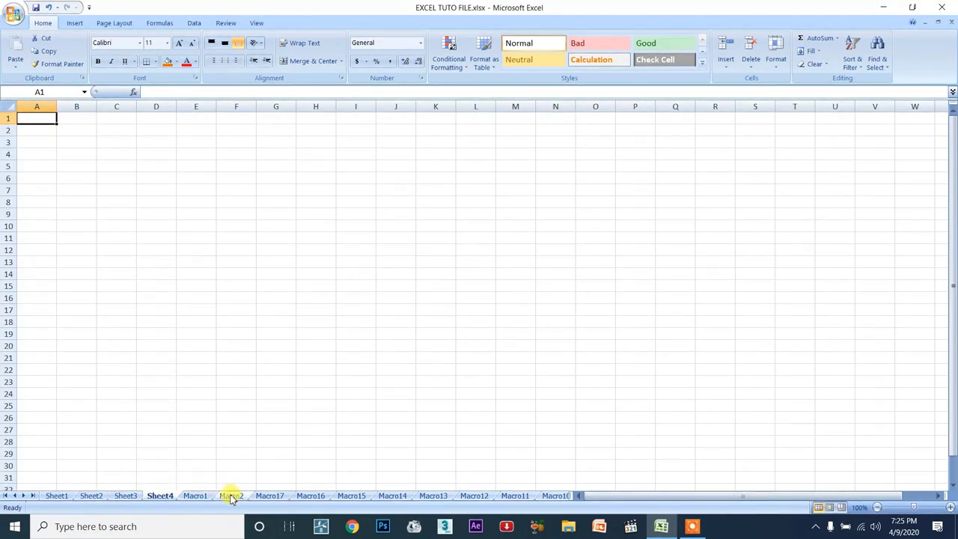
pyautogui.click(91, 496)
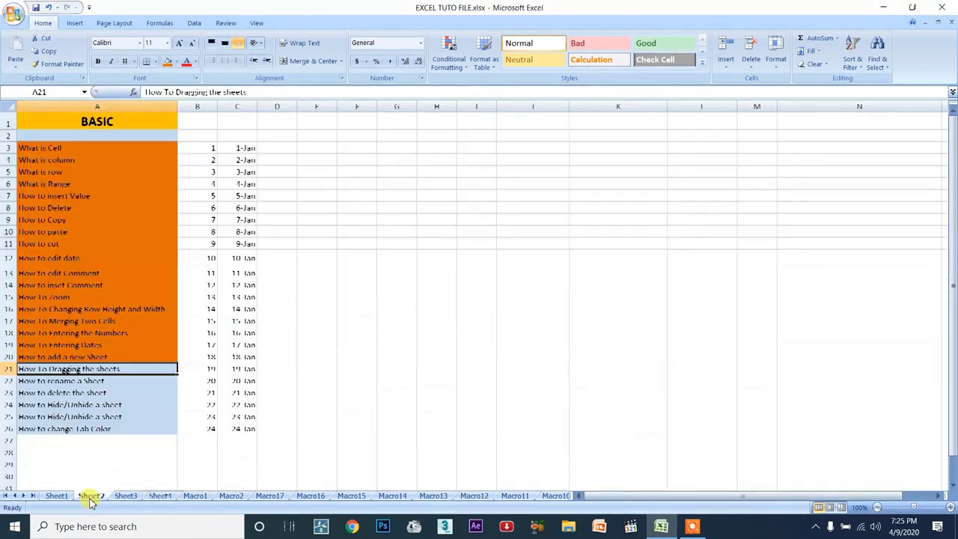
pyautogui.moveTo(114, 499); pyautogui.dragTo(151, 500)
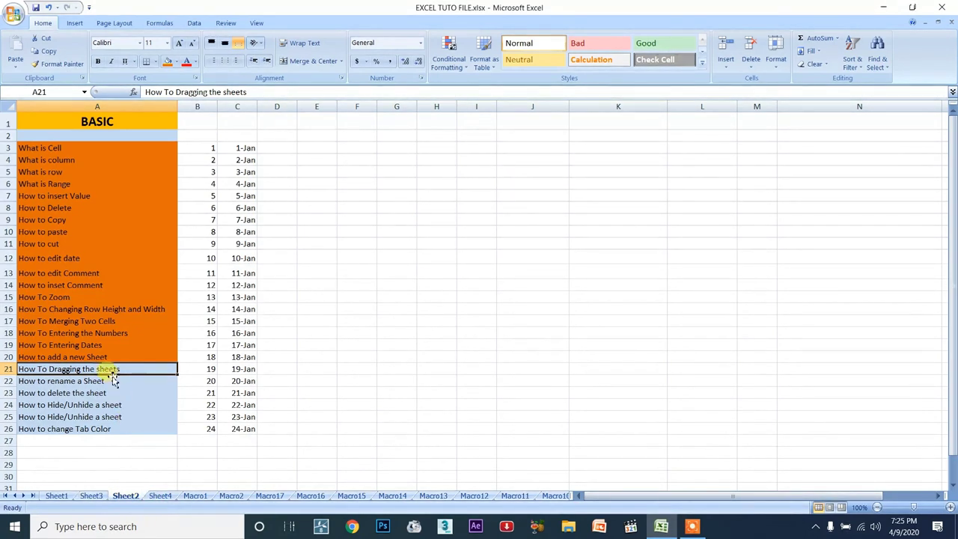
# Step: Fill A21 orange, then start and abandon renaming Sheet2
pyautogui.click(168, 62)
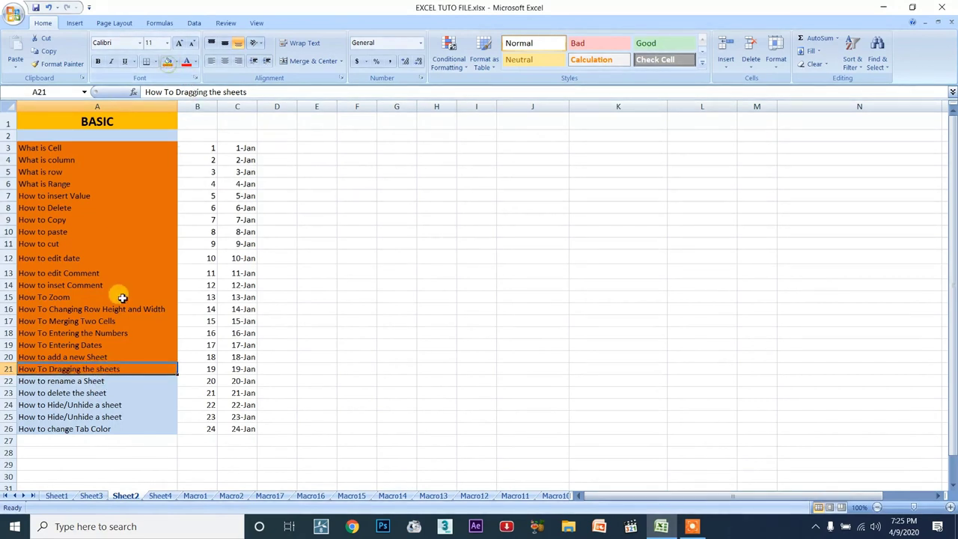
pyautogui.rightClick(127, 497)
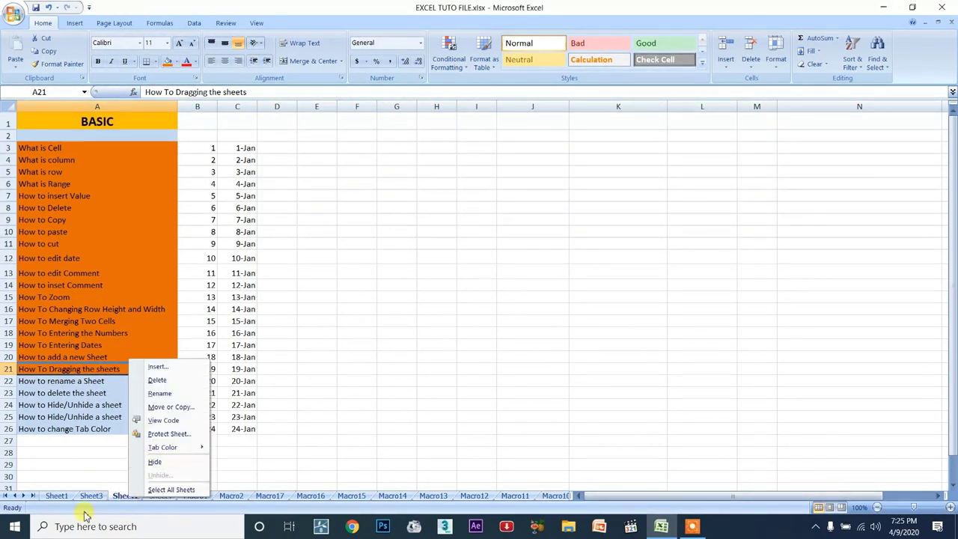
pyautogui.click(166, 394)
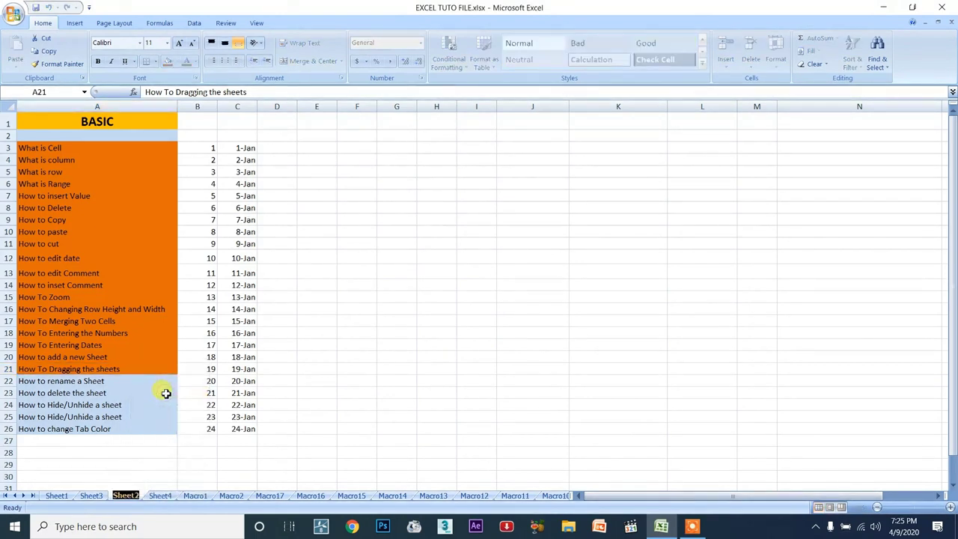
pyautogui.click(160, 495)
pyautogui.click(125, 495)
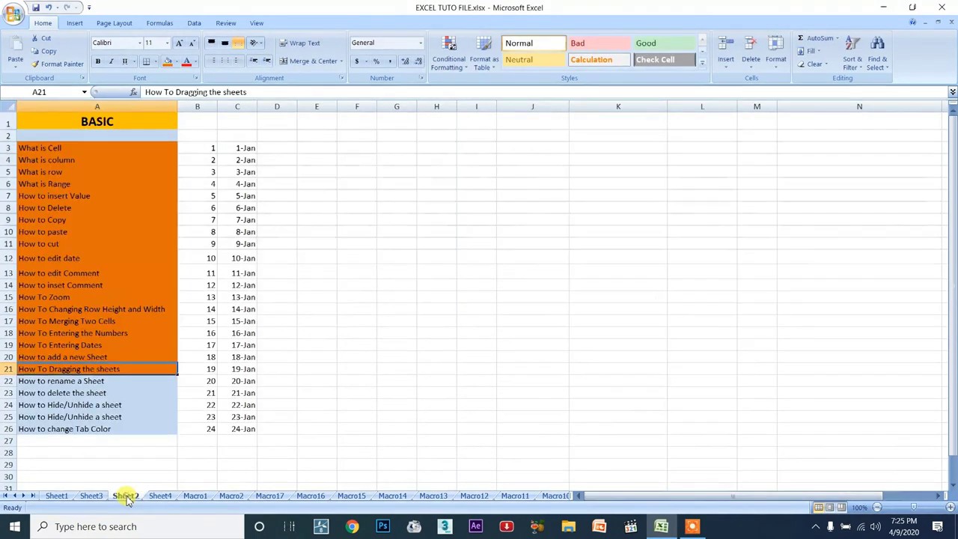
# Step: Rename Sheet2 to 'work' and fill A22 orange
pyautogui.click(144, 496)
pyautogui.click(129, 496)
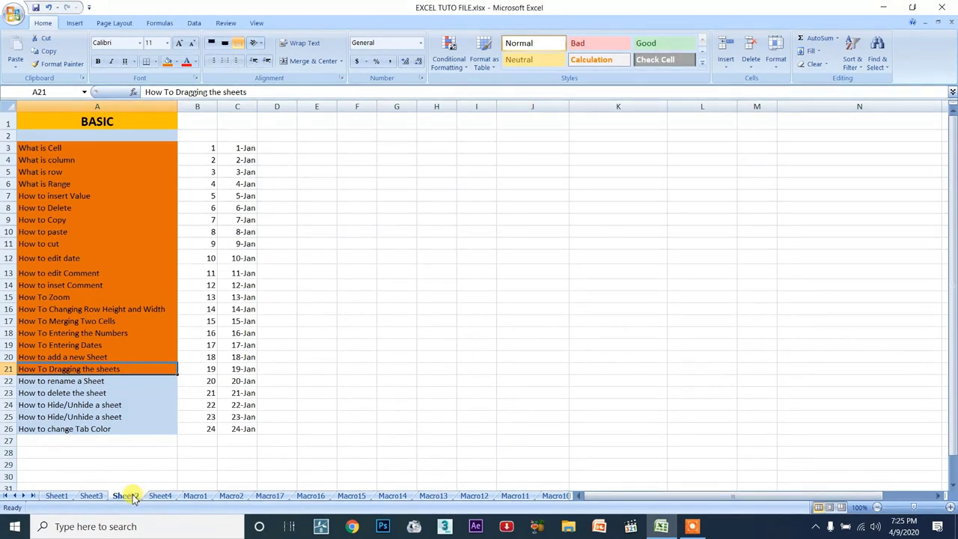
pyautogui.doubleClick(133, 496)
pyautogui.write('work')
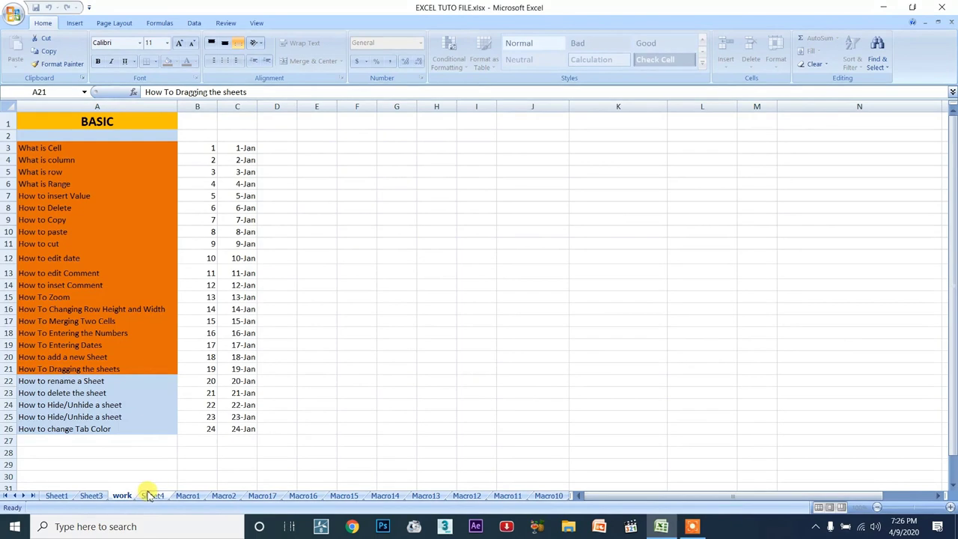
pyautogui.click(97, 383)
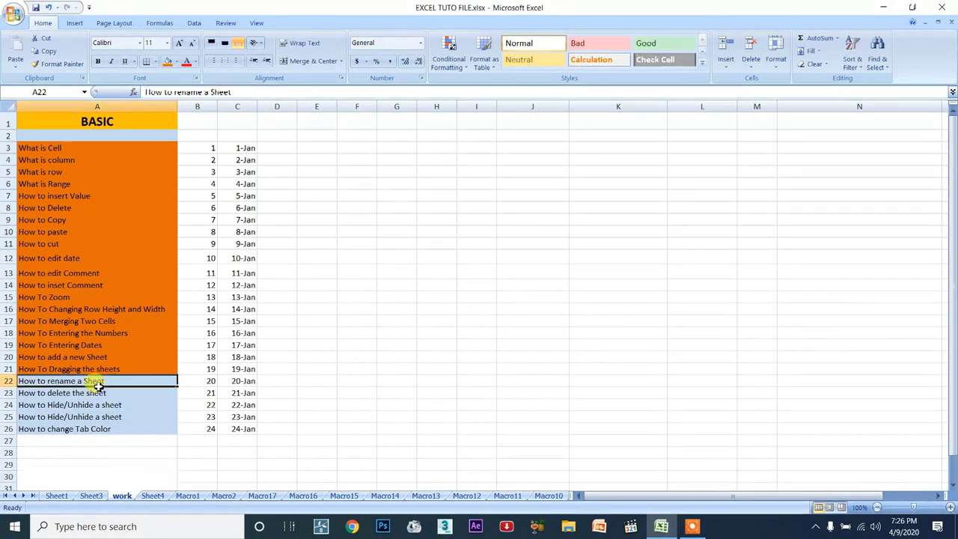
pyautogui.click(167, 64)
pyautogui.click(93, 395)
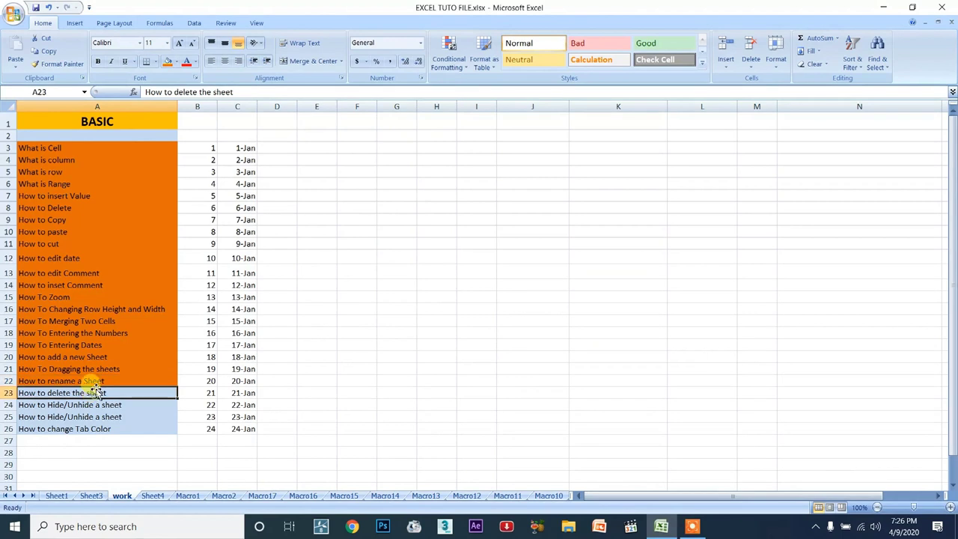
# Step: Delete Sheet4, Macro2 and Macro17, then cancel closing so the workbook stays open
pyautogui.click(153, 495)
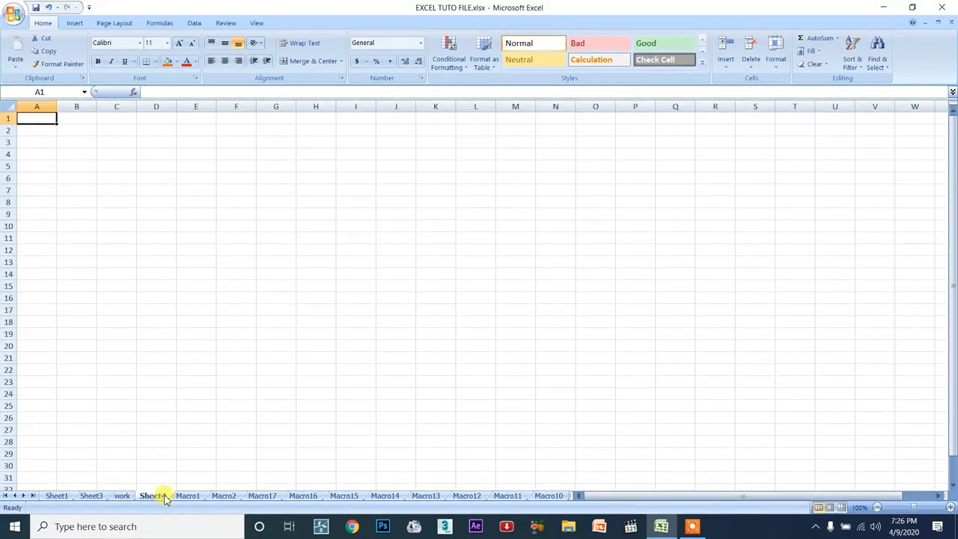
pyautogui.rightClick(153, 500)
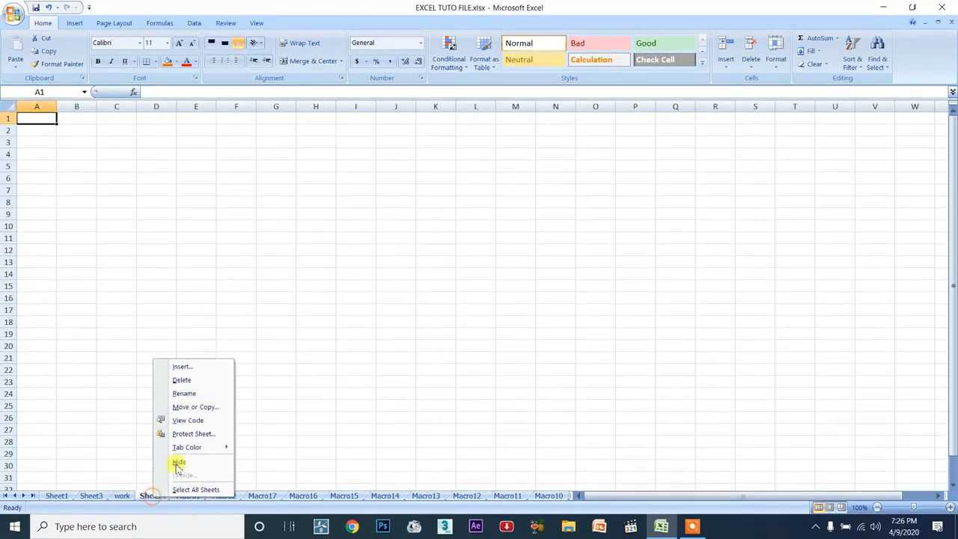
pyautogui.click(183, 378)
pyautogui.rightClick(182, 495)
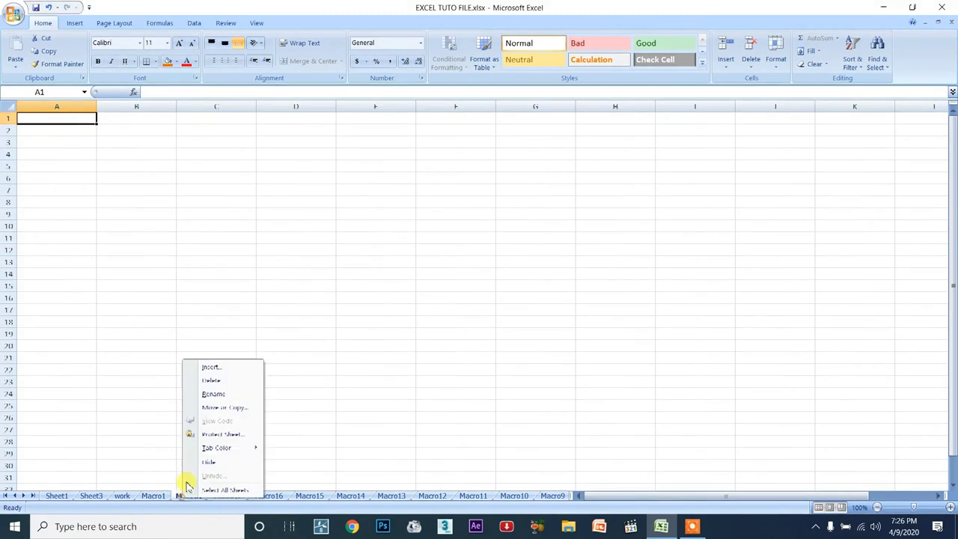
pyautogui.click(206, 379)
pyautogui.rightClick(196, 497)
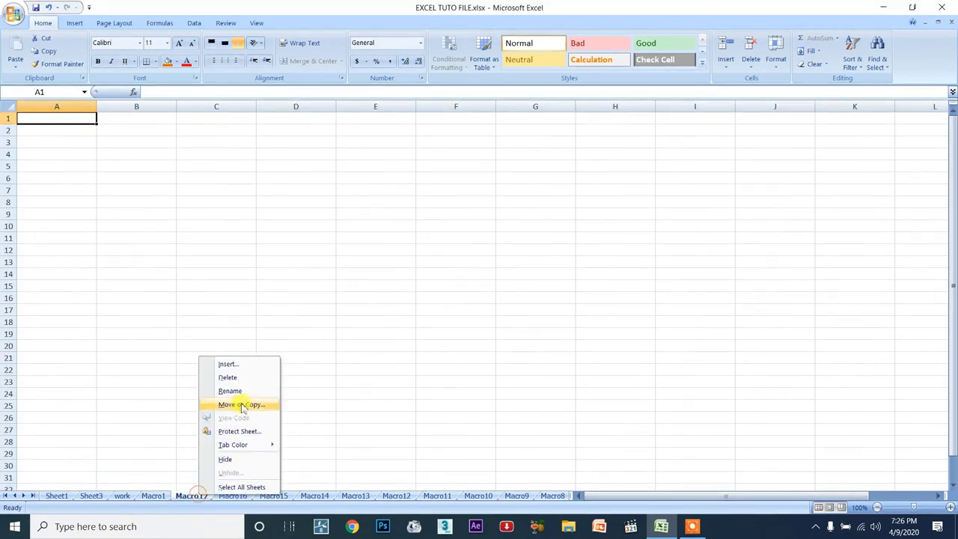
pyautogui.click(238, 377)
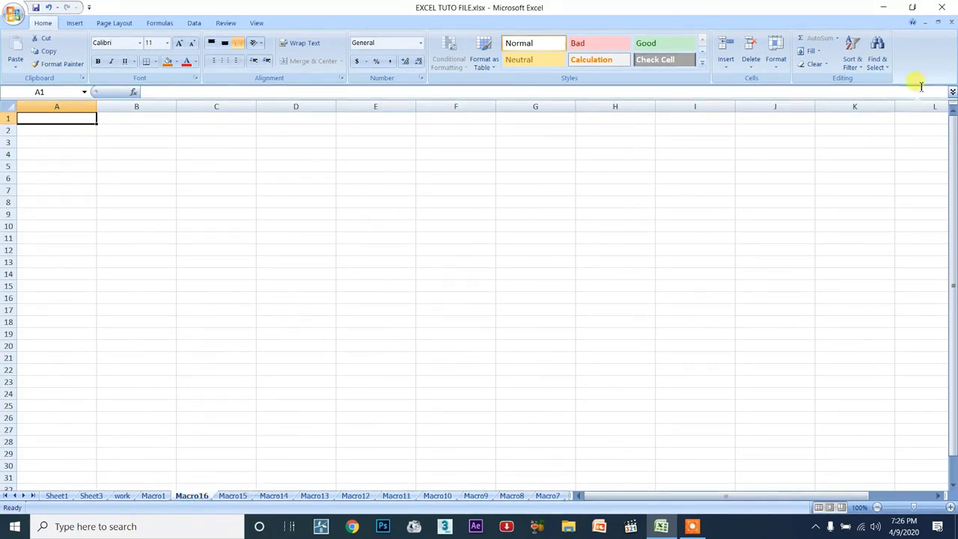
pyautogui.click(949, 24)
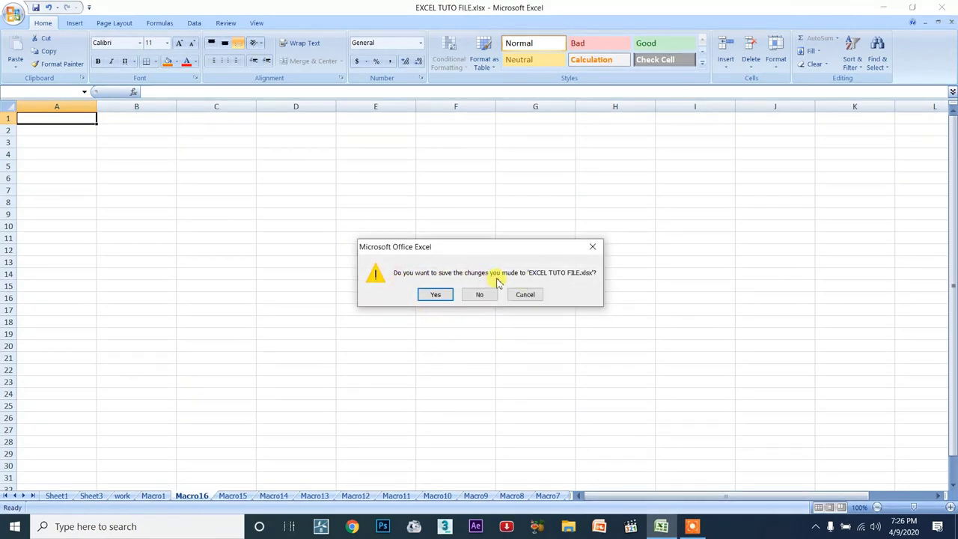
pyautogui.click(526, 294)
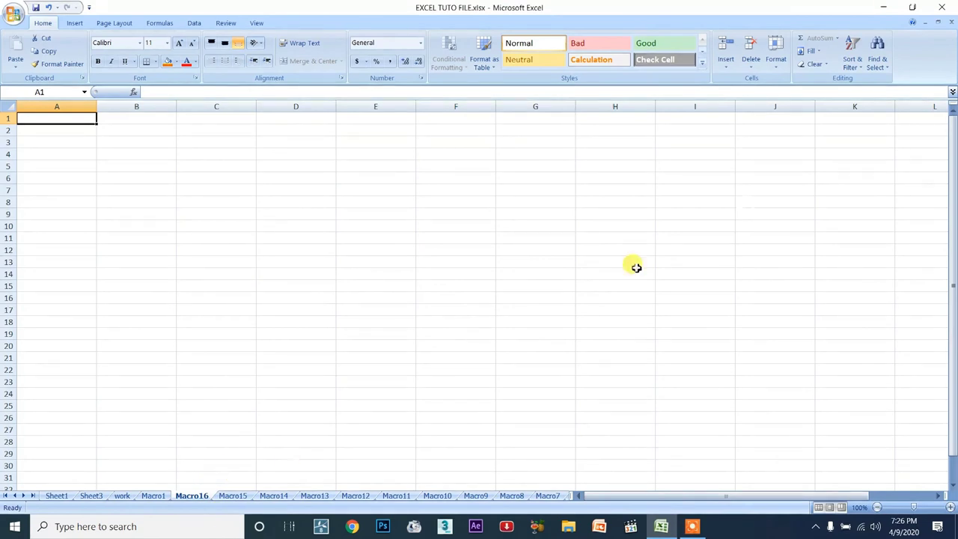
# Step: Delete Macro7, Macro6, Macro5, Macro4, the next two macro sheets, Sheet5 and Macro3
pyautogui.click(540, 497)
pyautogui.rightClick(530, 496)
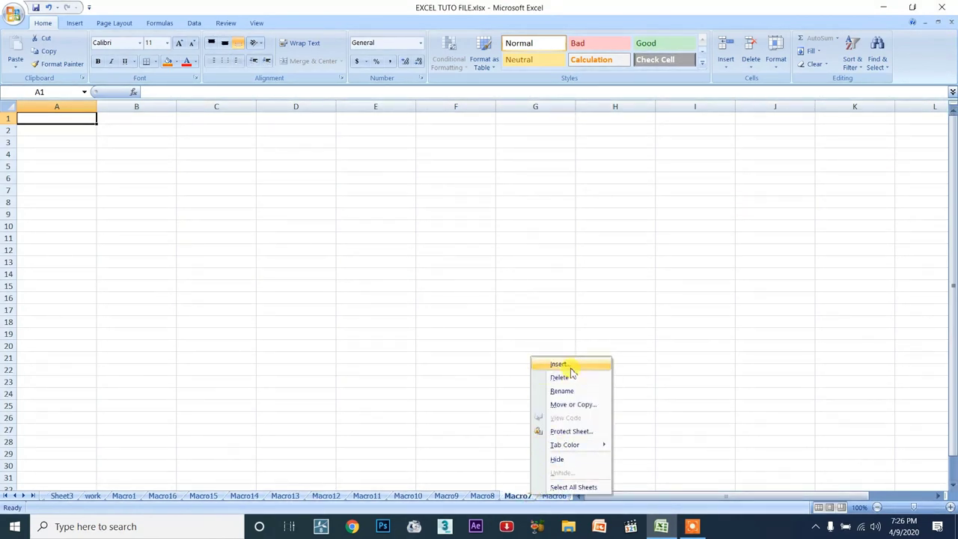
pyautogui.click(571, 378)
pyautogui.rightClick(508, 497)
pyautogui.click(540, 374)
pyautogui.rightClick(511, 496)
pyautogui.click(539, 375)
pyautogui.rightClick(527, 496)
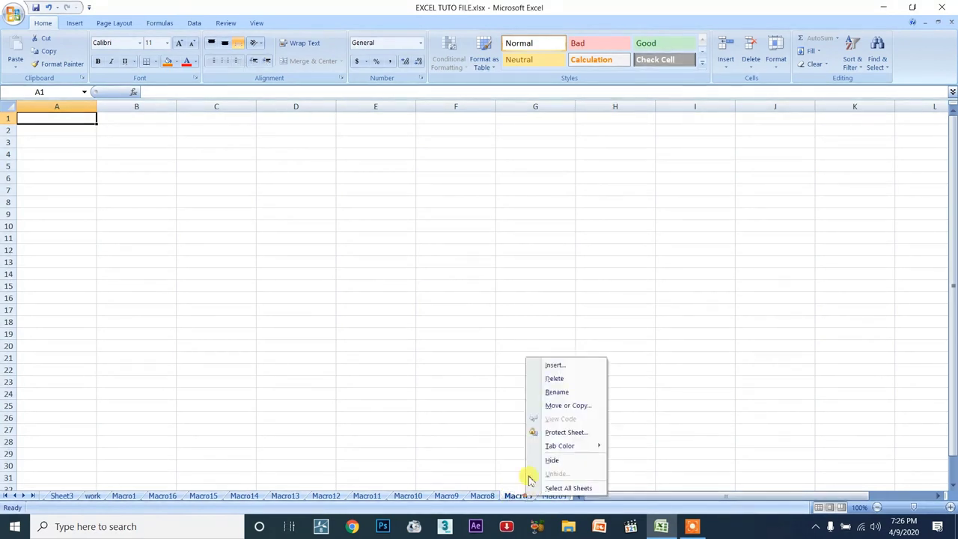
pyautogui.click(554, 378)
pyautogui.rightClick(527, 496)
pyautogui.click(554, 378)
pyautogui.rightClick(529, 496)
pyautogui.click(554, 378)
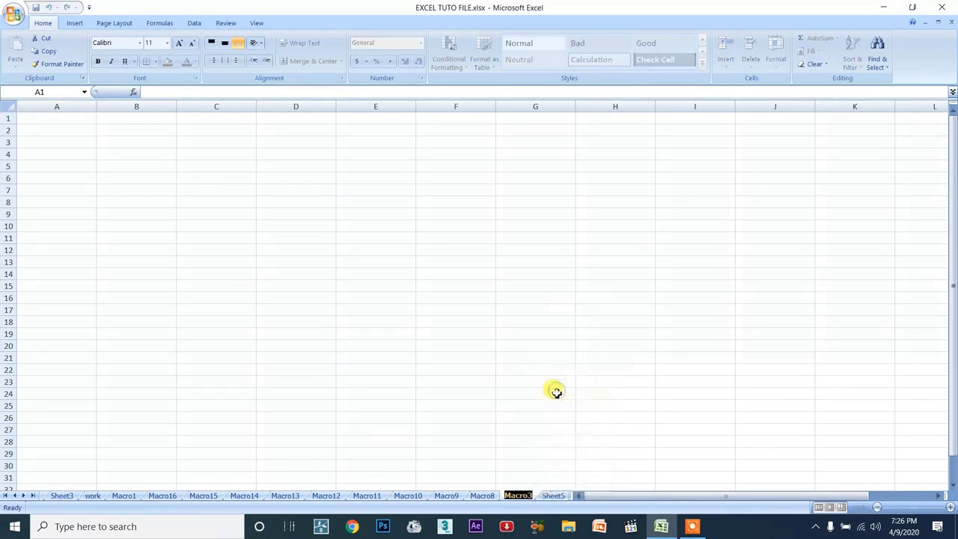
pyautogui.rightClick(544, 497)
pyautogui.click(558, 376)
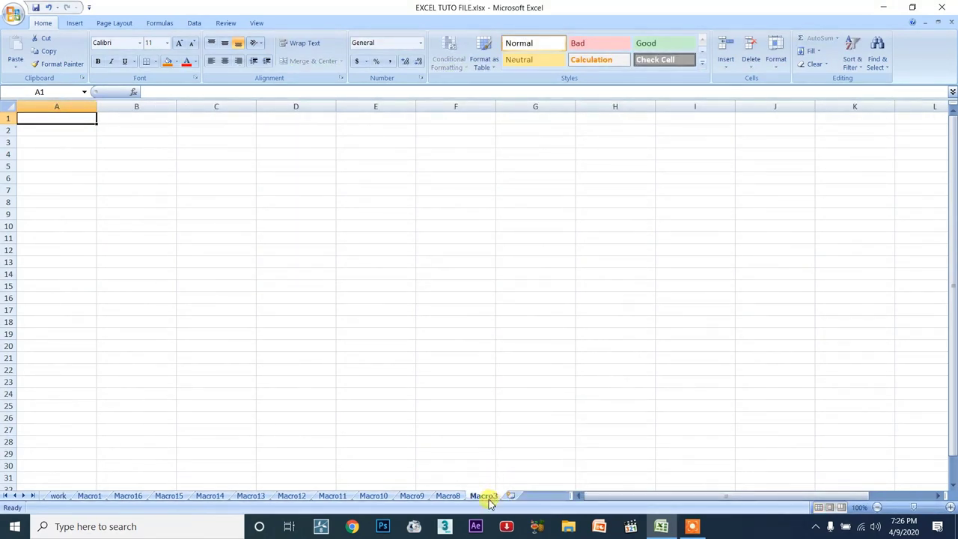
pyautogui.rightClick(489, 500)
pyautogui.click(521, 380)
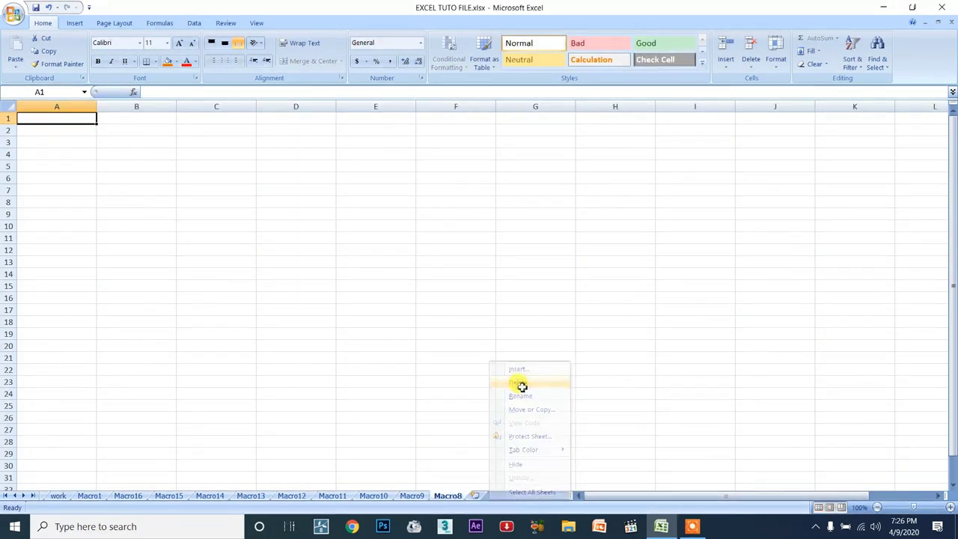
# Step: Delete the Macro11, Macro10, Macro9 and Macro14 sheets
pyautogui.rightClick(336, 494)
pyautogui.click(371, 380)
pyautogui.rightClick(337, 494)
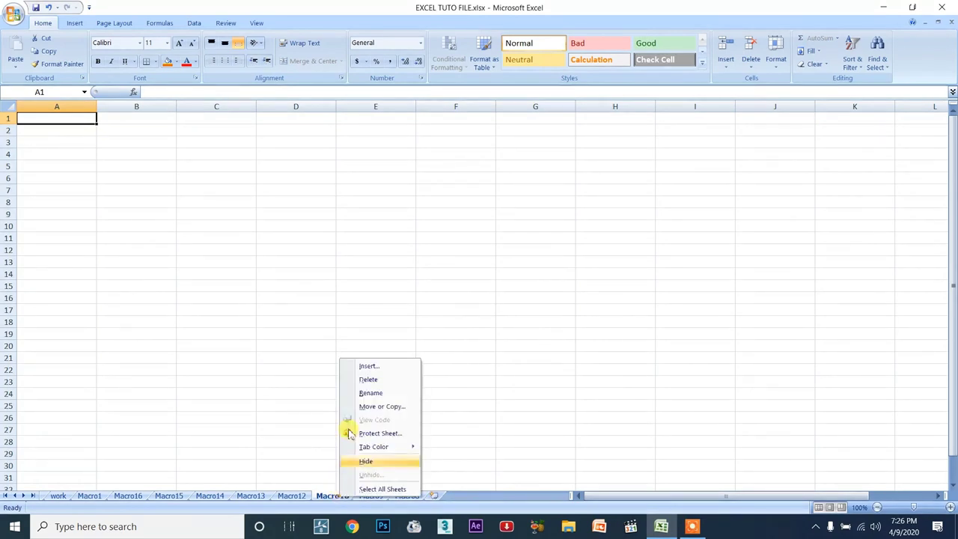
pyautogui.click(365, 379)
pyautogui.rightClick(333, 493)
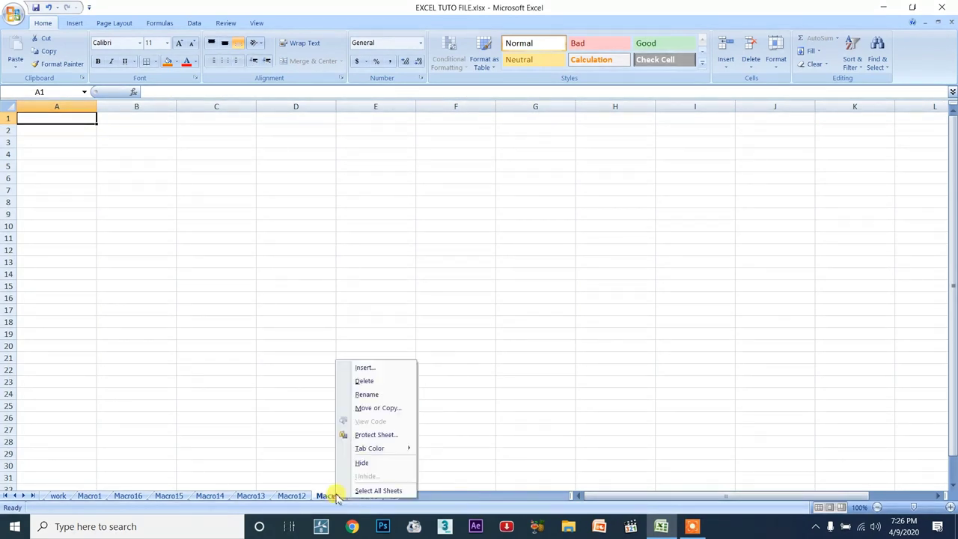
pyautogui.click(359, 382)
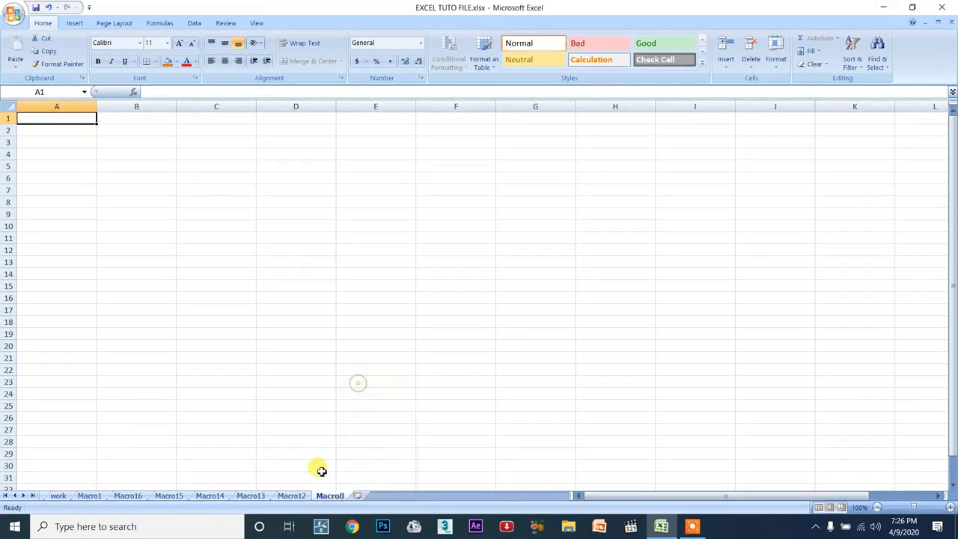
pyautogui.rightClick(209, 497)
pyautogui.click(229, 379)
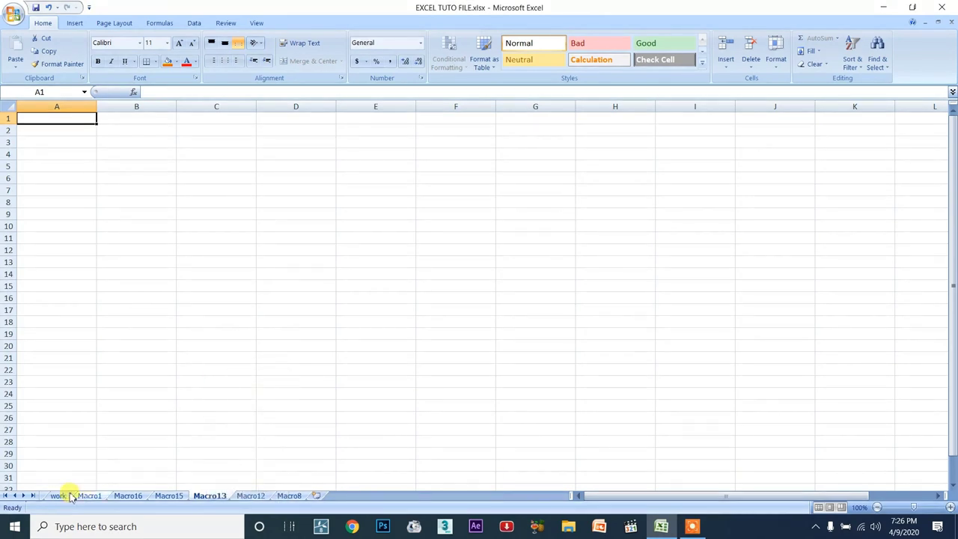
# Step: Delete the remaining Macro1, Macro16, Macro15, Macro13, Macro12 and Macro8 sheets
pyautogui.click(15, 496)
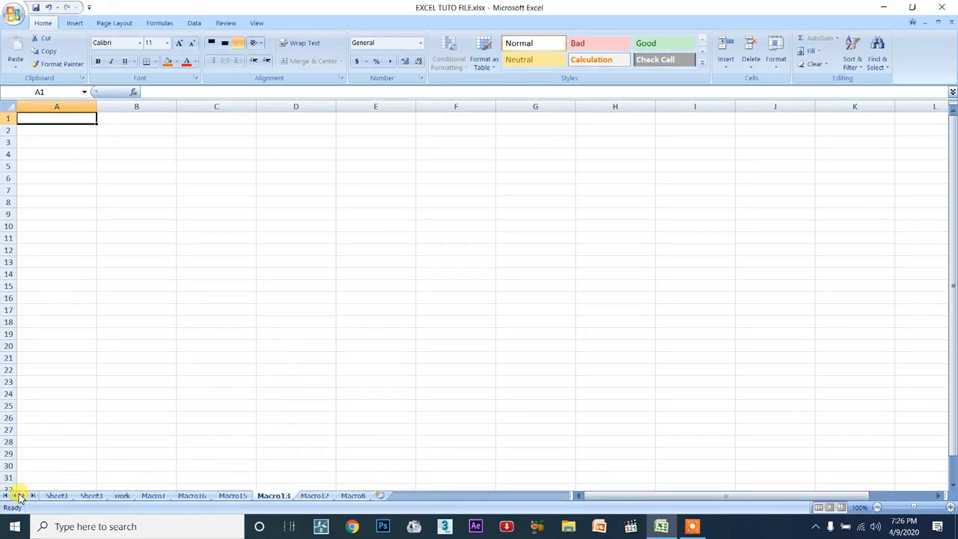
pyautogui.rightClick(157, 496)
pyautogui.click(190, 383)
pyautogui.rightClick(160, 495)
pyautogui.click(192, 382)
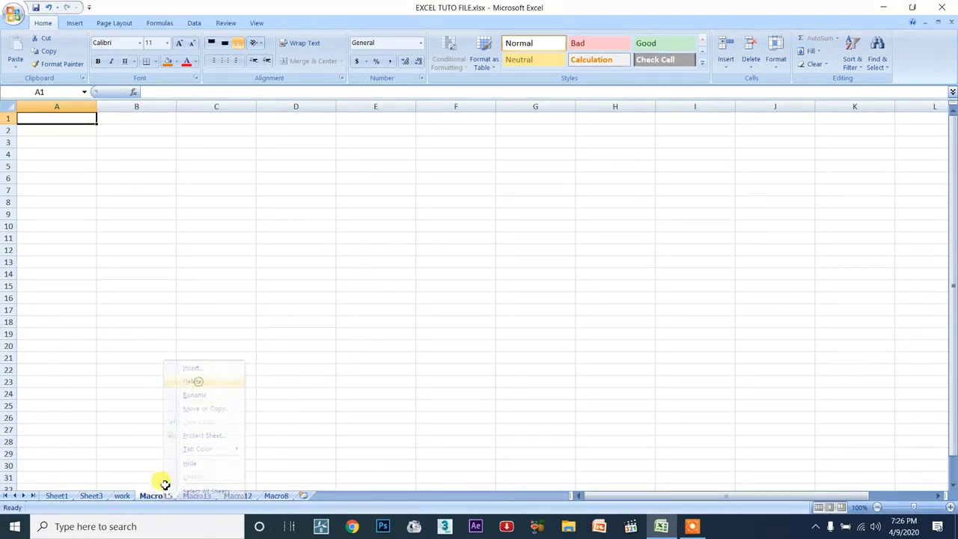
pyautogui.rightClick(159, 496)
pyautogui.click(192, 382)
pyautogui.rightClick(155, 497)
pyautogui.click(193, 378)
pyautogui.rightClick(158, 495)
pyautogui.click(191, 384)
pyautogui.rightClick(160, 496)
pyautogui.click(192, 379)
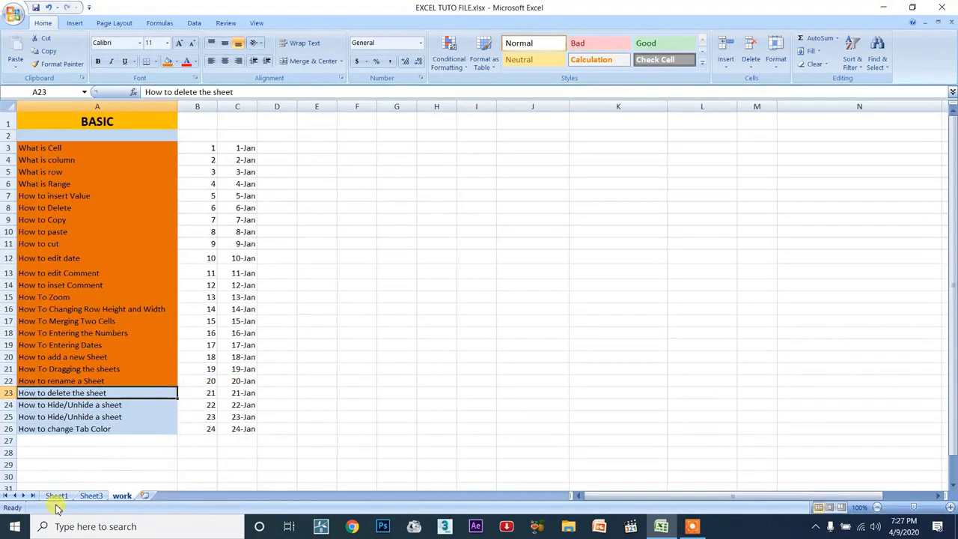
# Step: Move Sheet3 after the work sheet and fill A23 'How to delete the sheet' orange
pyautogui.click(57, 497)
pyautogui.click(90, 496)
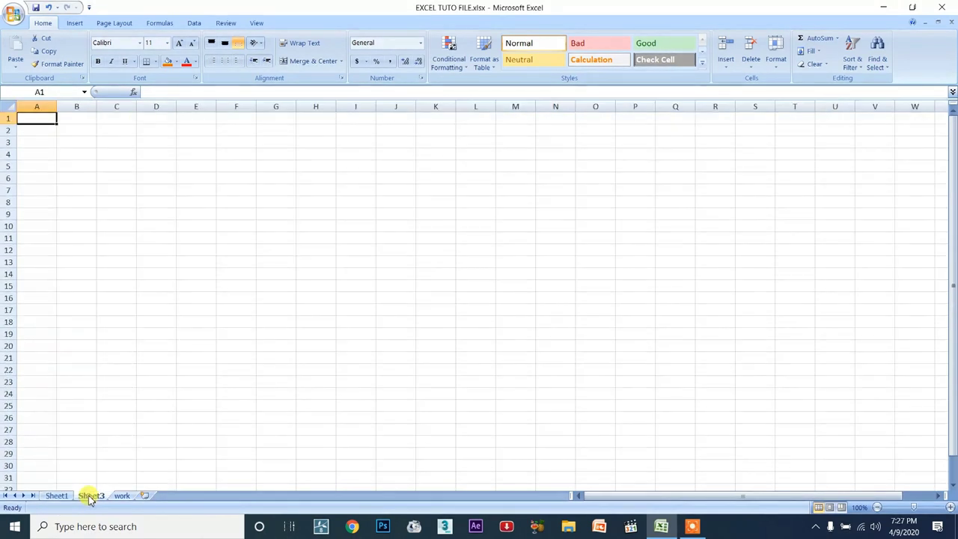
pyautogui.click(120, 496)
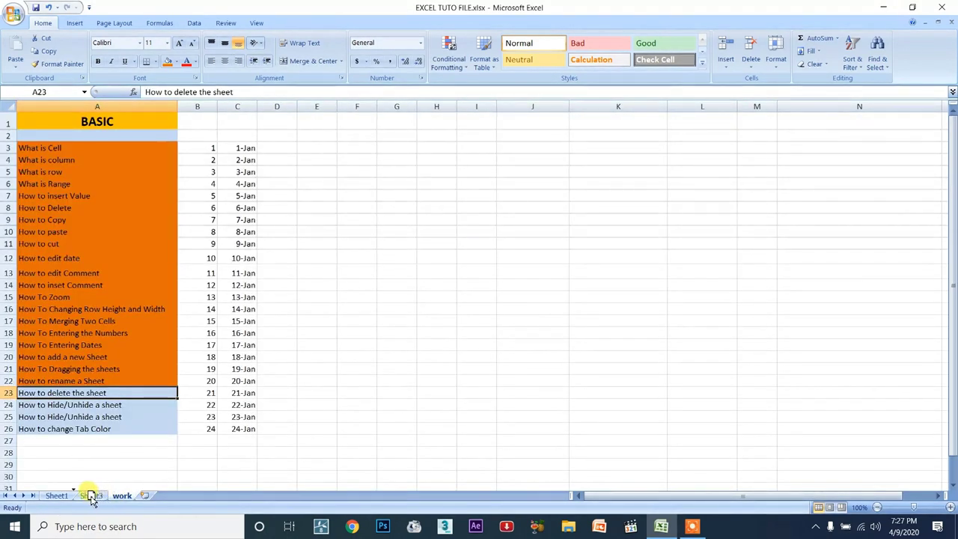
pyautogui.click(107, 497)
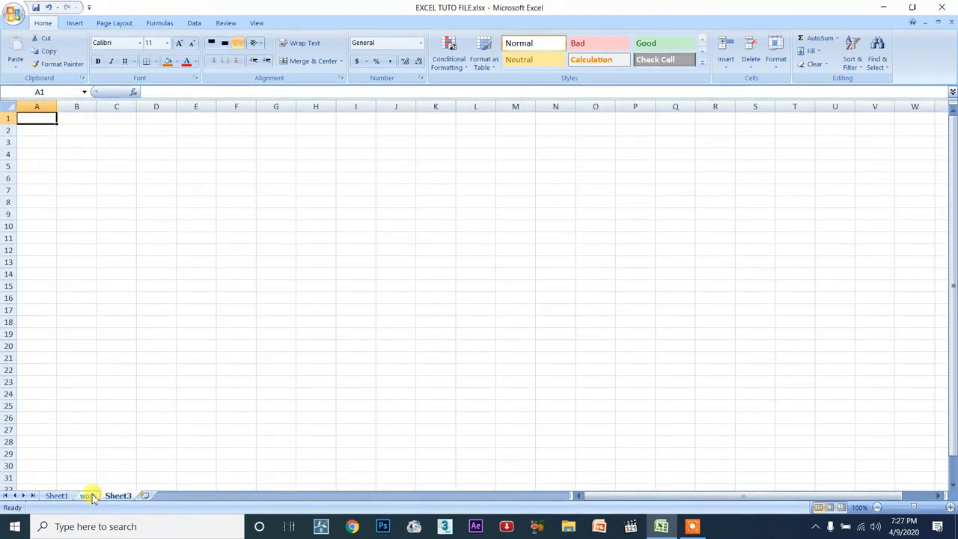
pyautogui.click(90, 496)
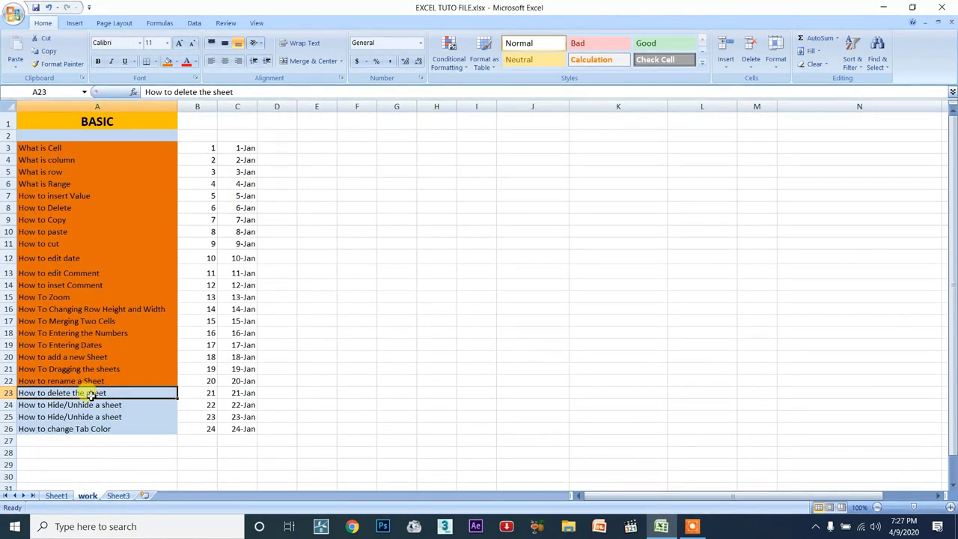
pyautogui.click(167, 61)
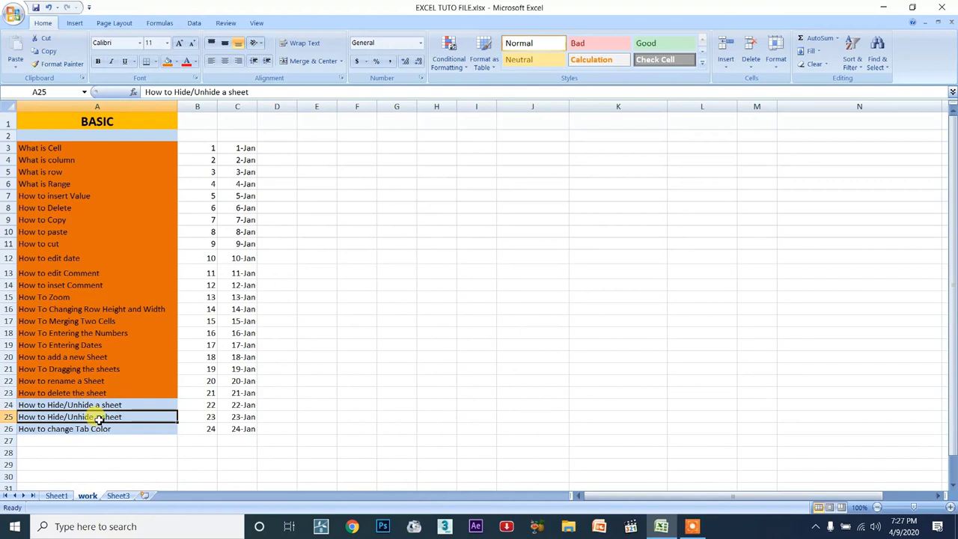
# Step: Replace 'sheet' with 'cell' so A24 reads 'How to Hide/Unhide a cell'
pyautogui.moveTo(127, 404); pyautogui.dragTo(101, 395)
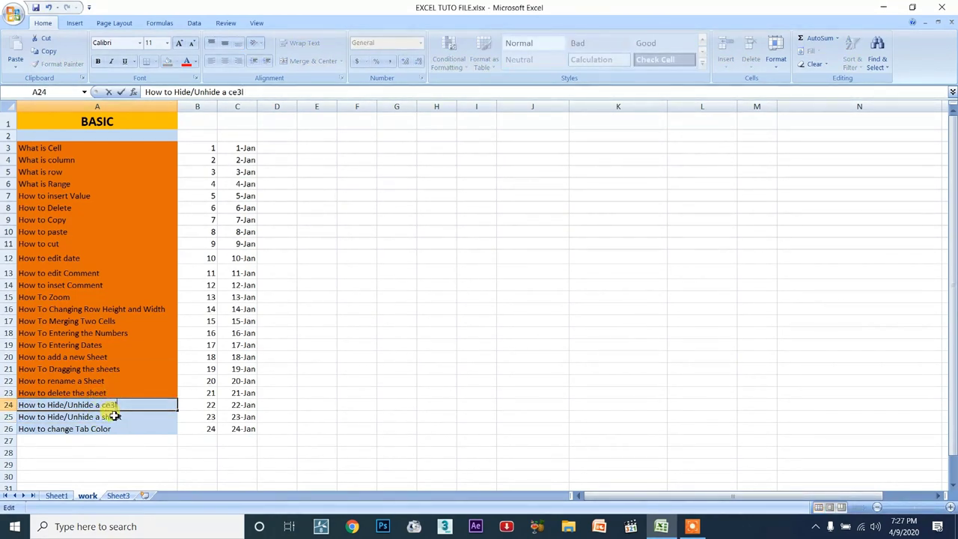
pyautogui.press('BackSpace')
pyautogui.click(113, 417)
pyautogui.click(137, 404)
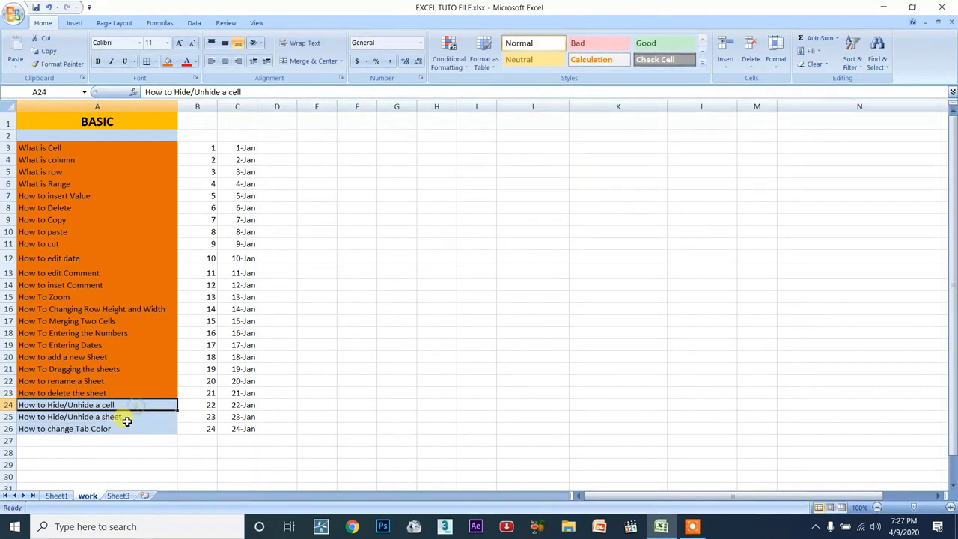
# Step: Review A25 and A26 without changes, then select cells I5 to J18
pyautogui.click(132, 416)
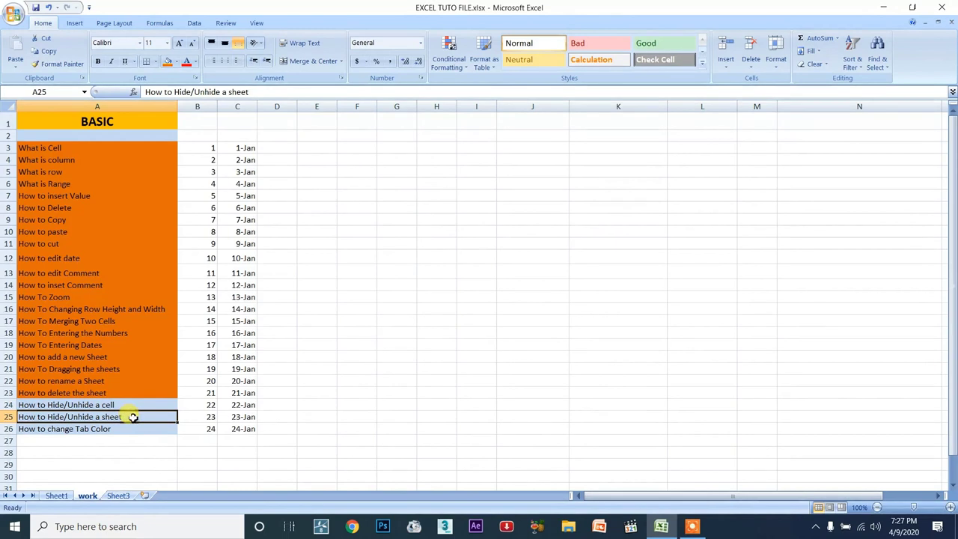
pyautogui.moveTo(138, 416); pyautogui.dragTo(97, 416)
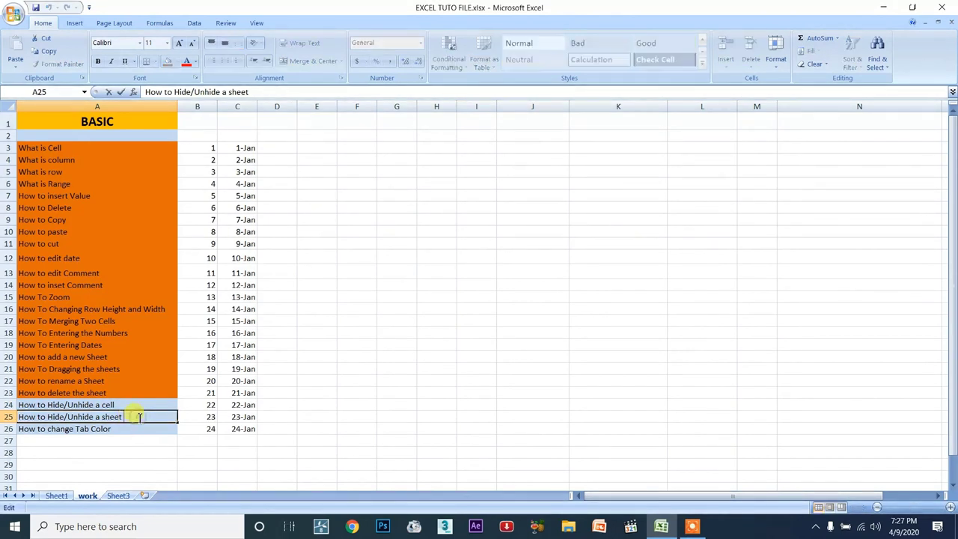
pyautogui.click(67, 440)
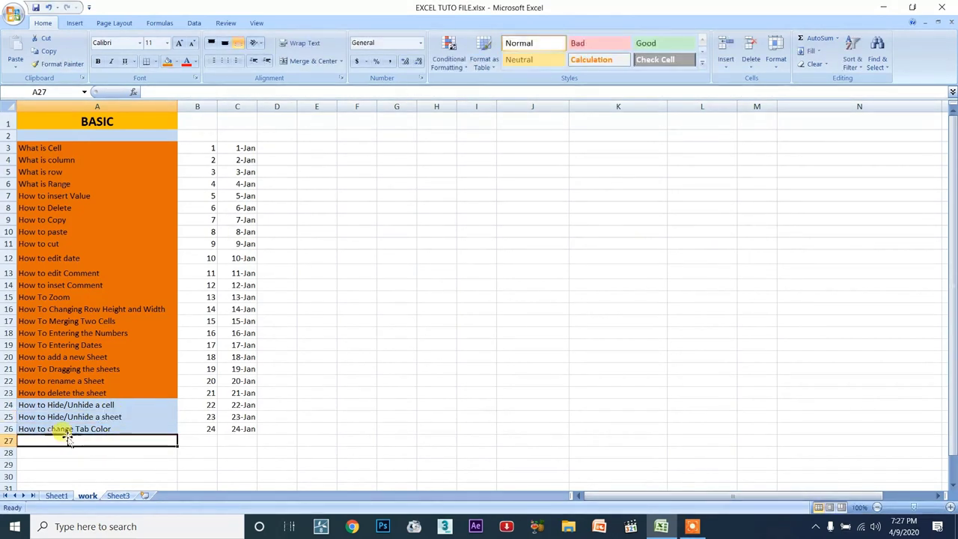
pyautogui.click(108, 429)
pyautogui.click(148, 406)
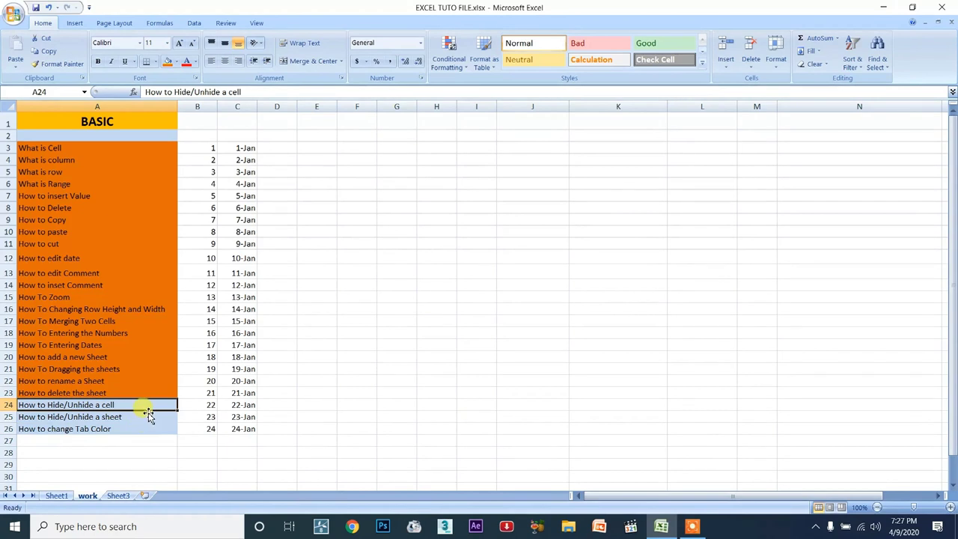
pyautogui.moveTo(490, 172); pyautogui.dragTo(523, 333)
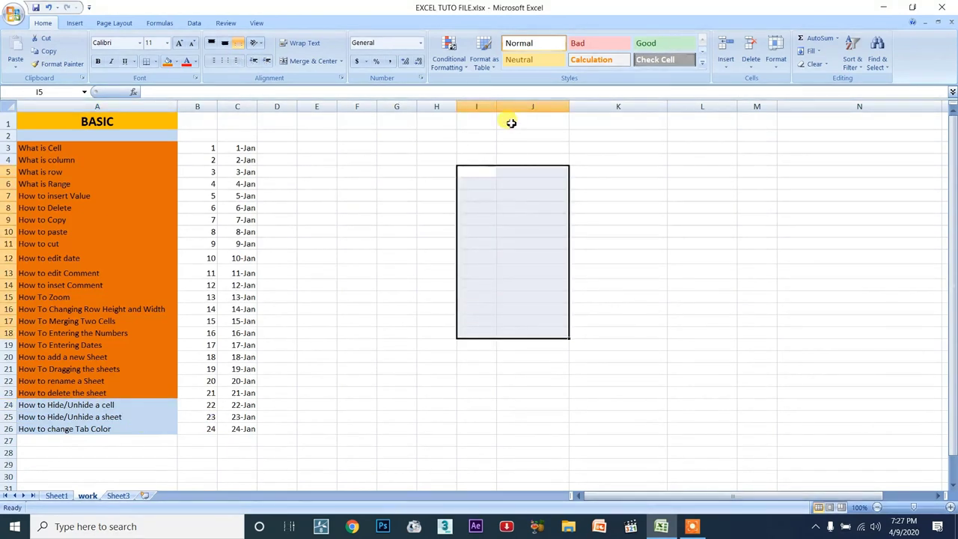
pyautogui.click(483, 106)
pyautogui.click(581, 107)
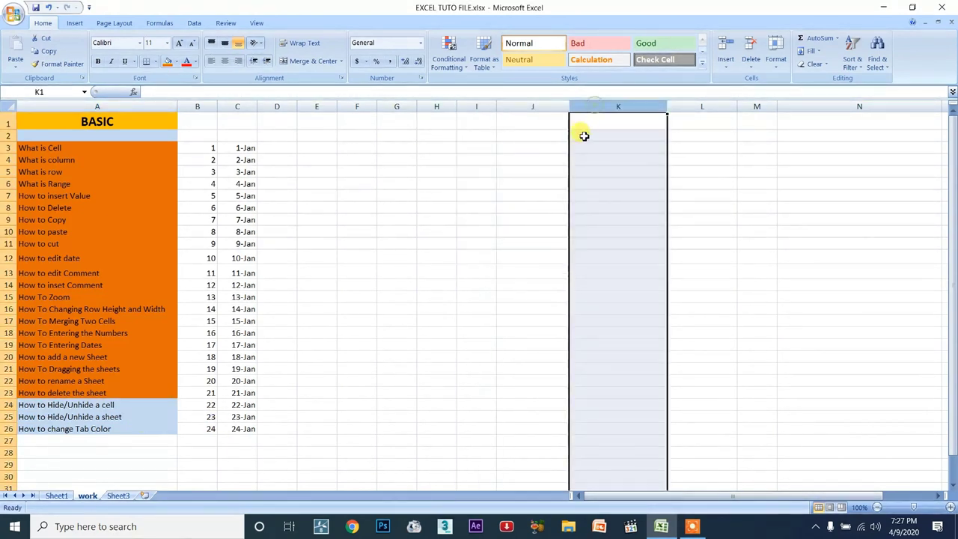
pyautogui.click(204, 107)
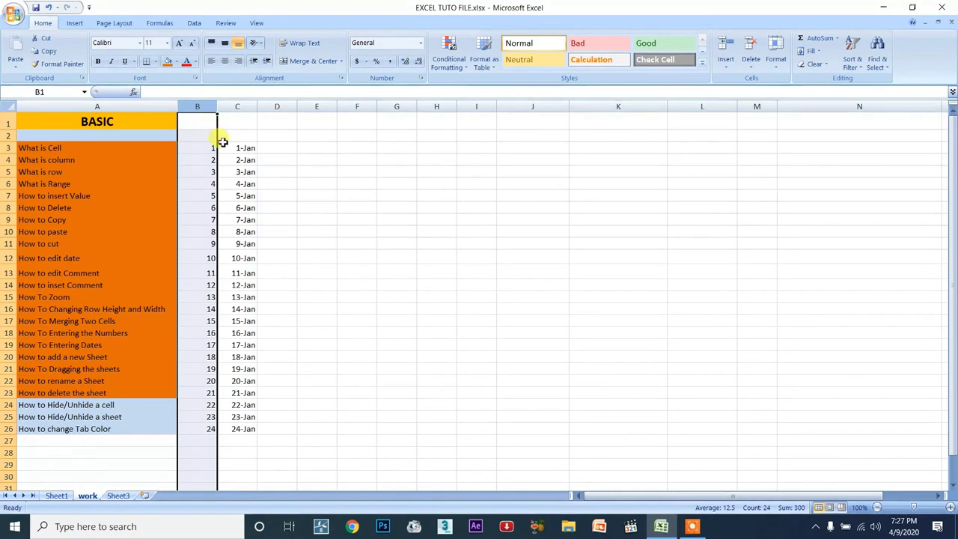
pyautogui.rightClick(207, 109)
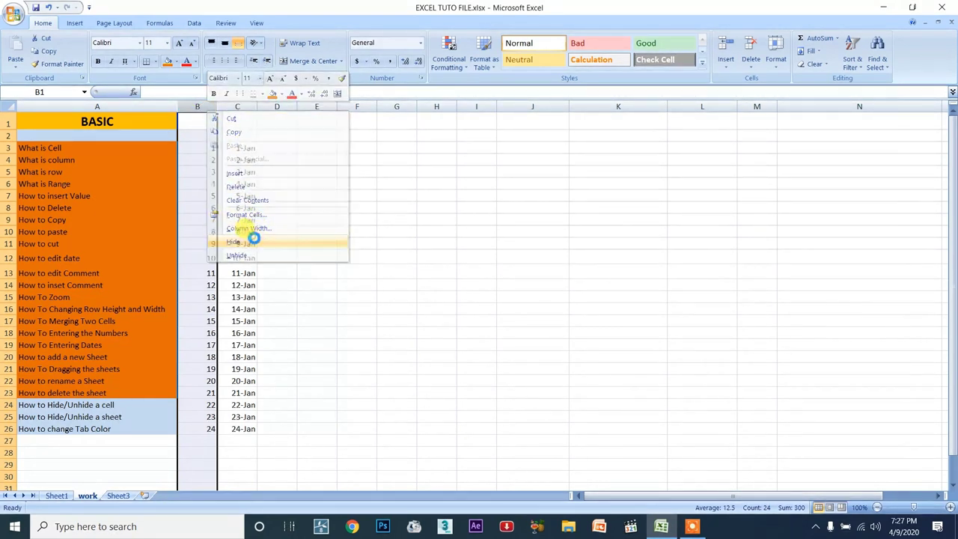
pyautogui.click(254, 238)
pyautogui.rightClick(189, 109)
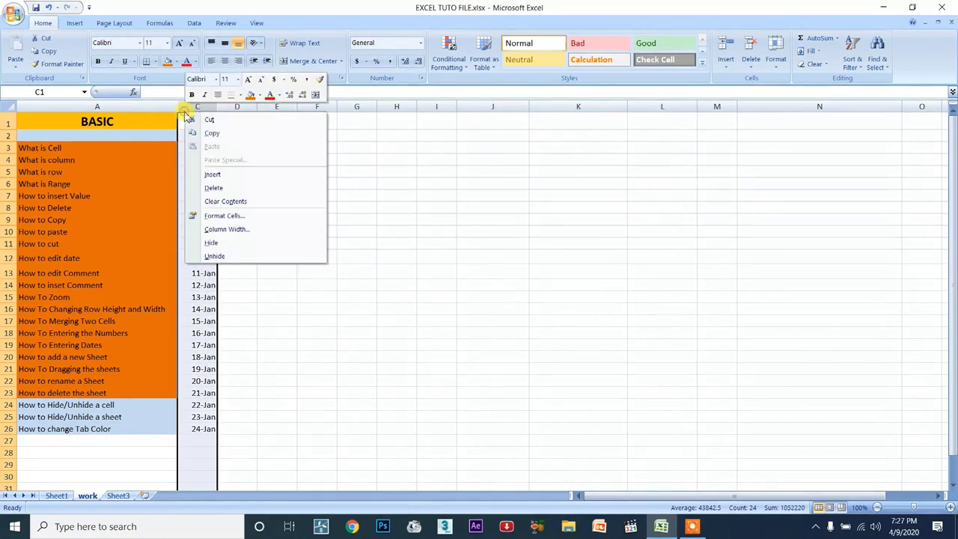
pyautogui.click(241, 254)
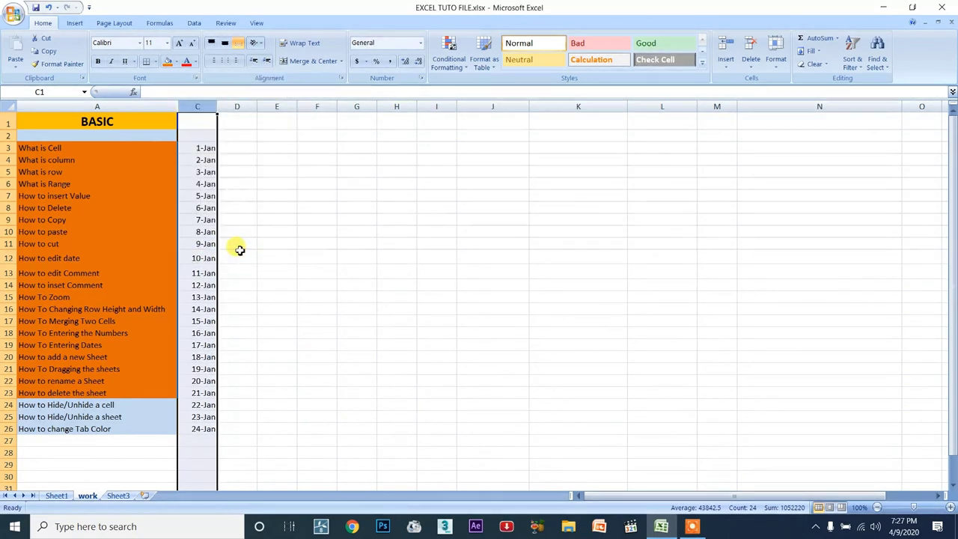
pyautogui.moveTo(155, 106); pyautogui.dragTo(261, 105)
pyautogui.rightClick(197, 109)
pyautogui.click(228, 253)
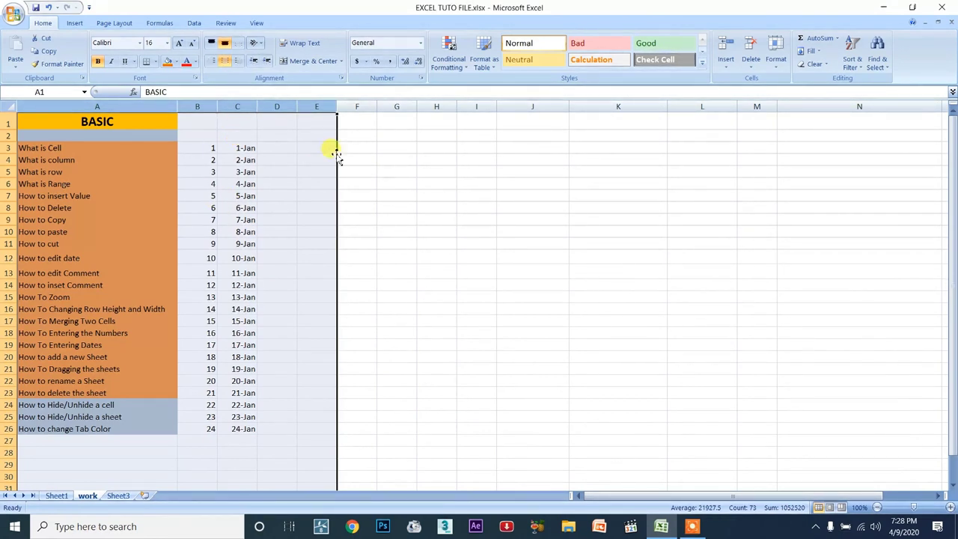
pyautogui.click(396, 171)
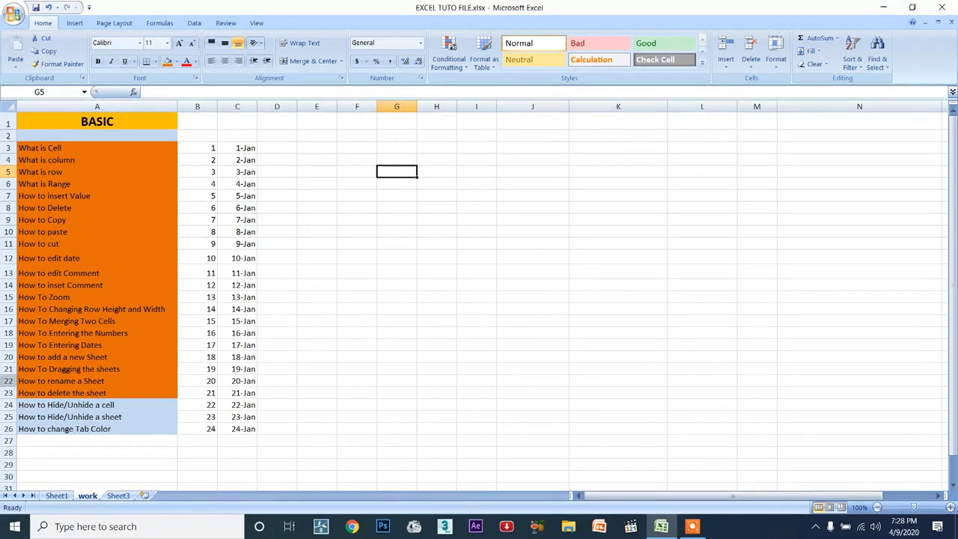
pyautogui.click(8, 381)
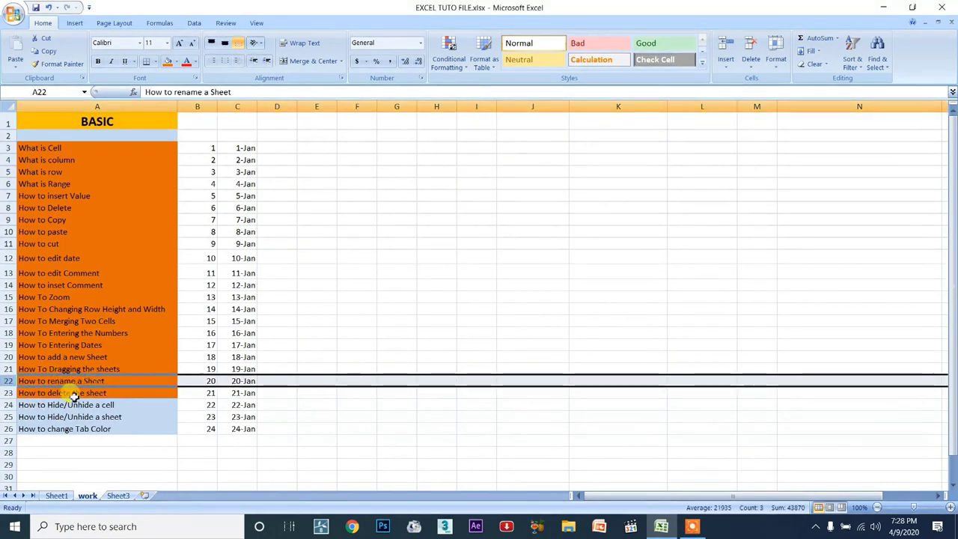
# Step: Hide row 24, make row 19 taller, then unhide row 24
pyautogui.click(9, 405)
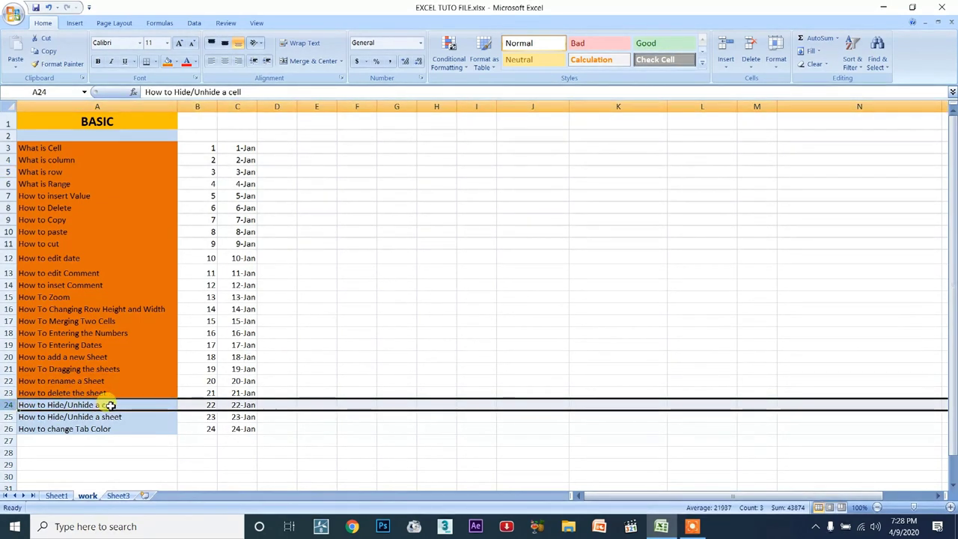
pyautogui.rightClick(11, 407)
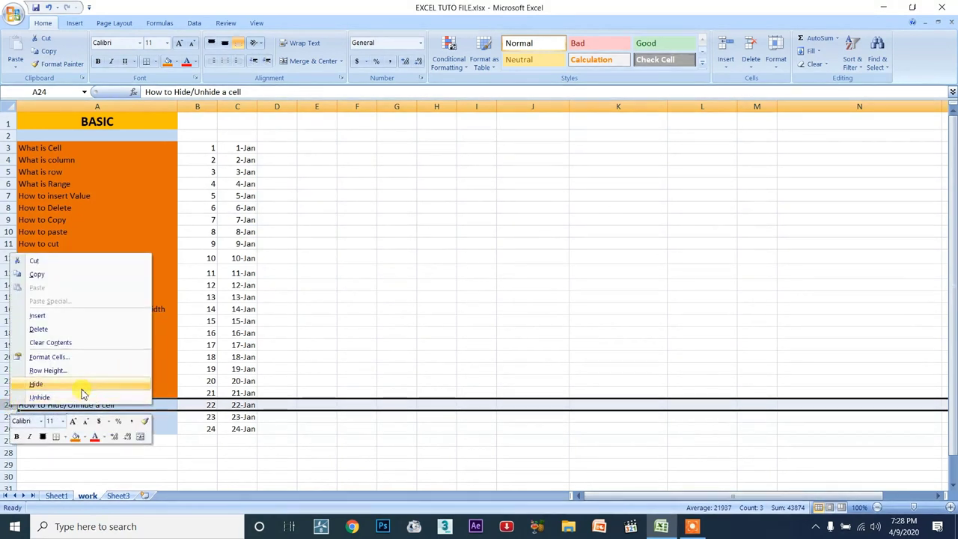
pyautogui.click(82, 388)
pyautogui.moveTo(6, 380); pyautogui.dragTo(7, 428)
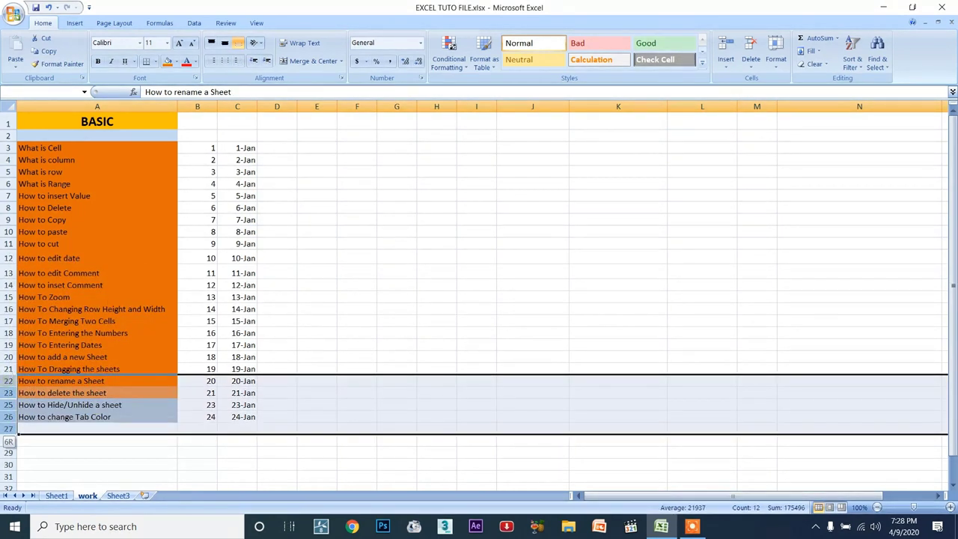
pyautogui.moveTo(10, 349); pyautogui.dragTo(11, 360)
pyautogui.moveTo(8, 321); pyautogui.dragTo(8, 427)
pyautogui.rightClick(5, 381)
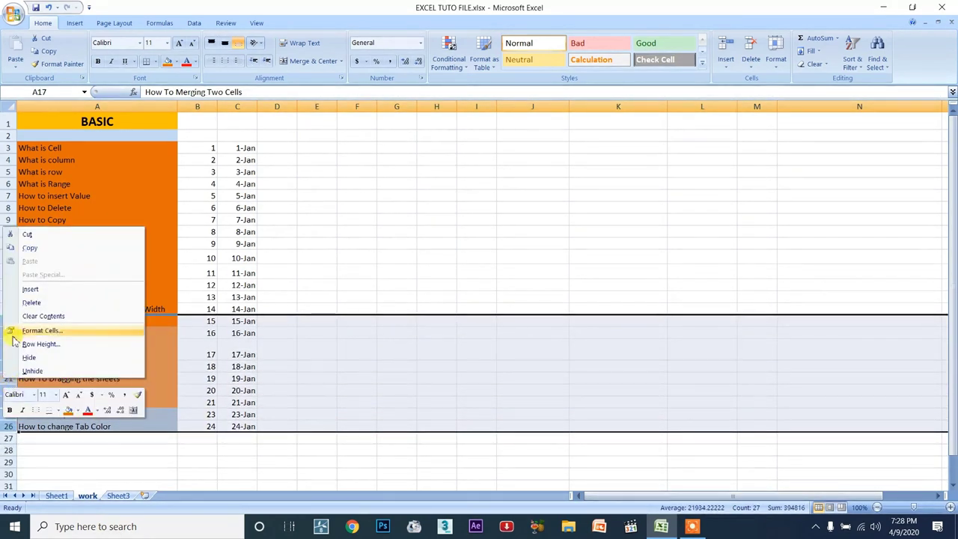
pyautogui.click(34, 369)
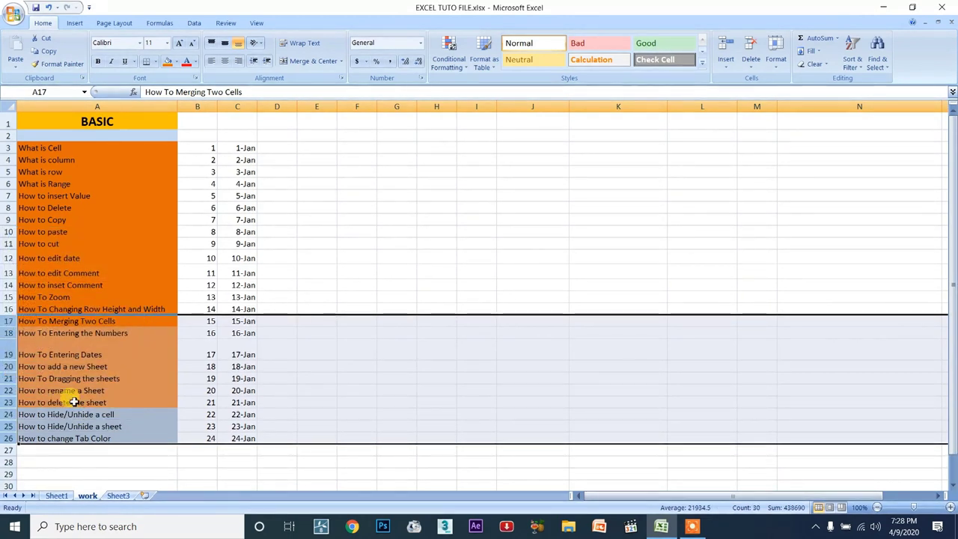
# Step: Check cell F12's options and select all of column F
pyautogui.click(111, 417)
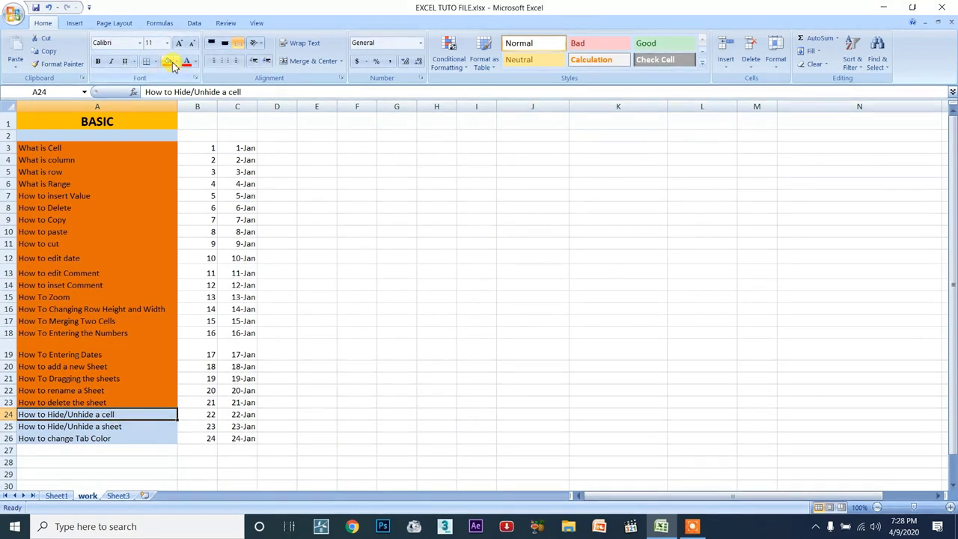
pyautogui.click(369, 257)
pyautogui.rightClick(371, 259)
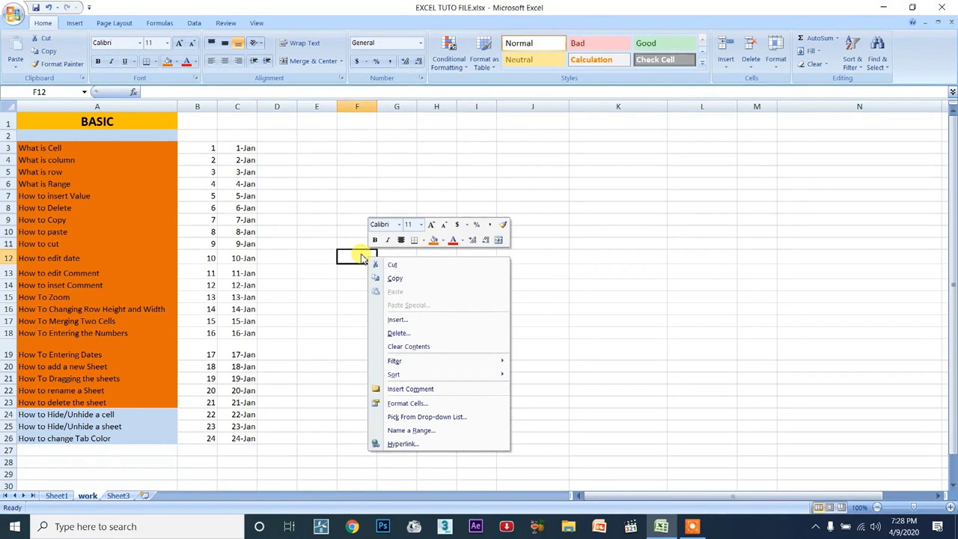
pyautogui.click(342, 107)
pyautogui.click(351, 106)
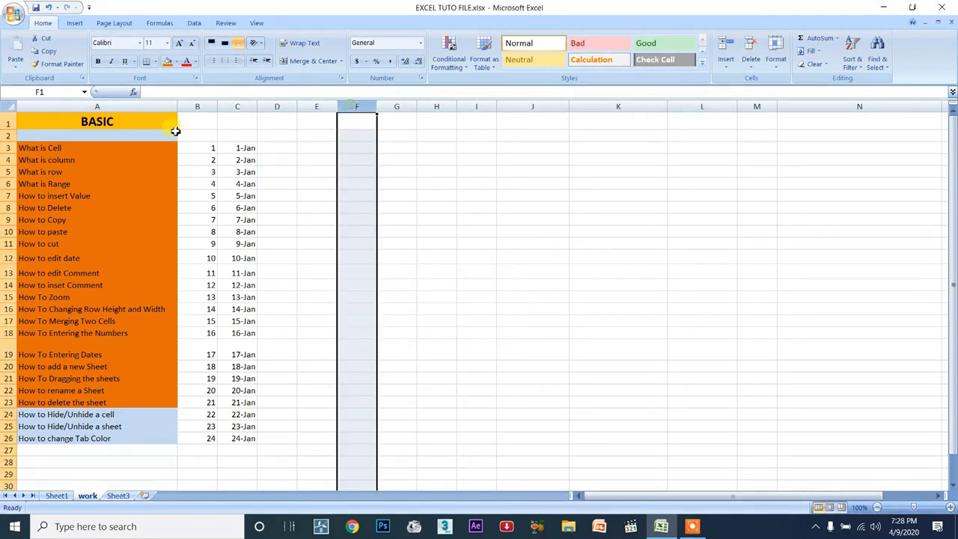
# Step: Fill the 'How to Hide/Unhide a cell' topic orange
pyautogui.click(83, 414)
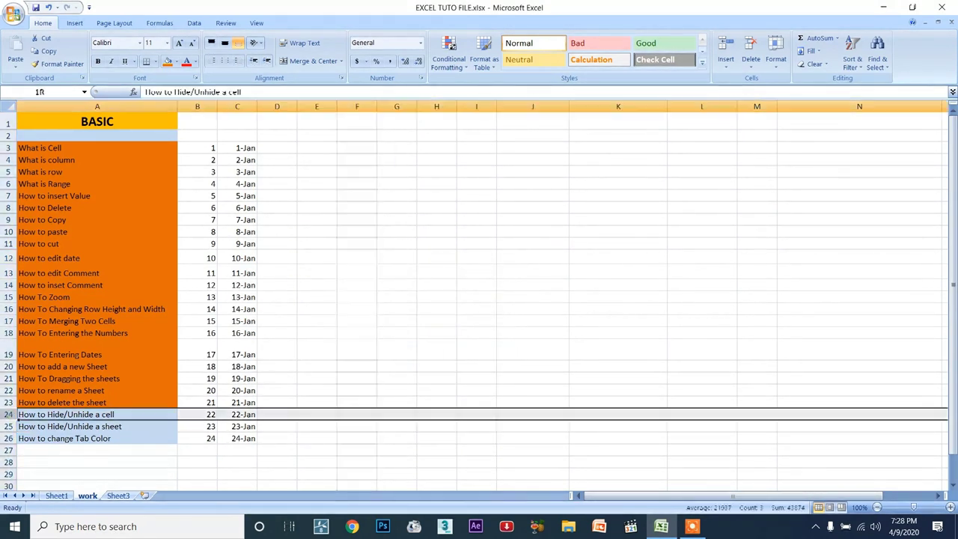
pyautogui.click(90, 426)
pyautogui.click(94, 415)
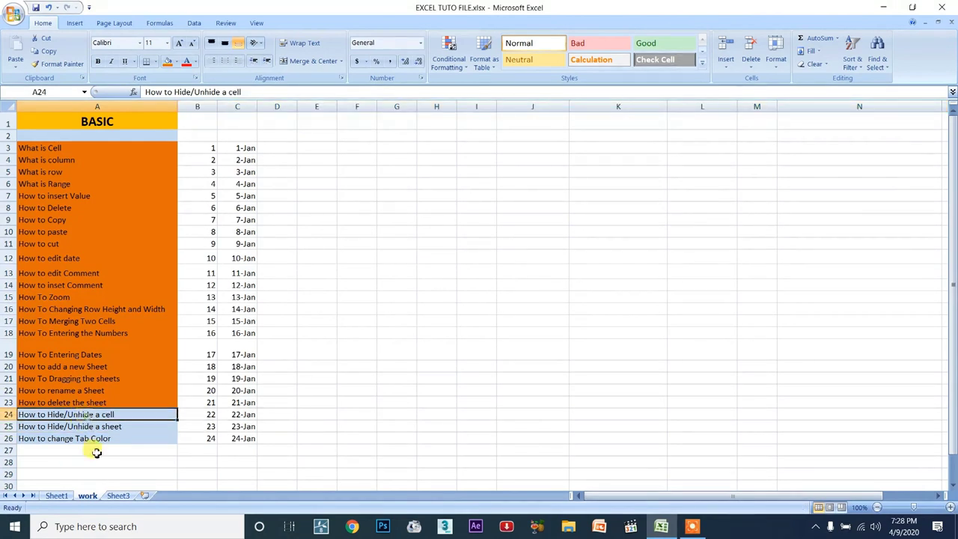
pyautogui.click(163, 68)
pyautogui.click(77, 425)
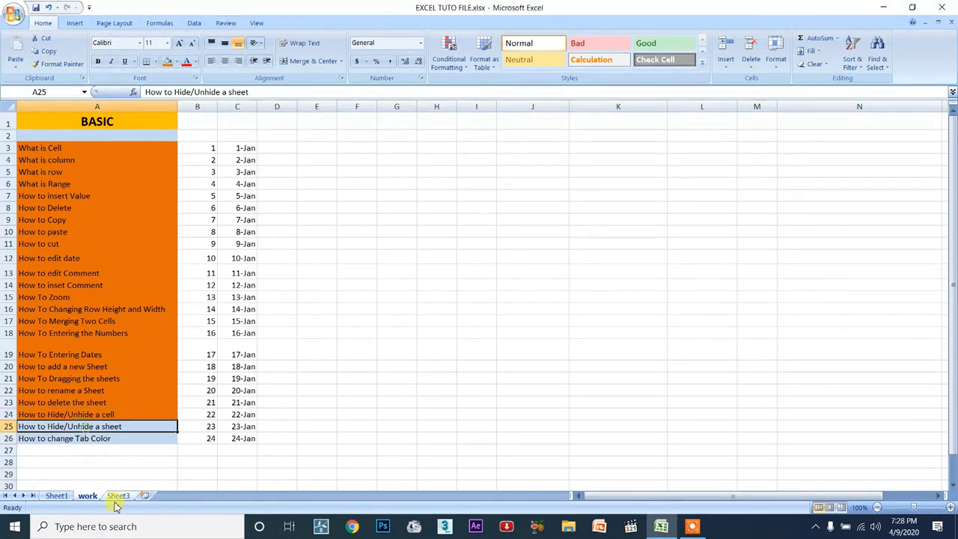
# Step: Hide the work sheet and then Sheet1
pyautogui.rightClick(86, 497)
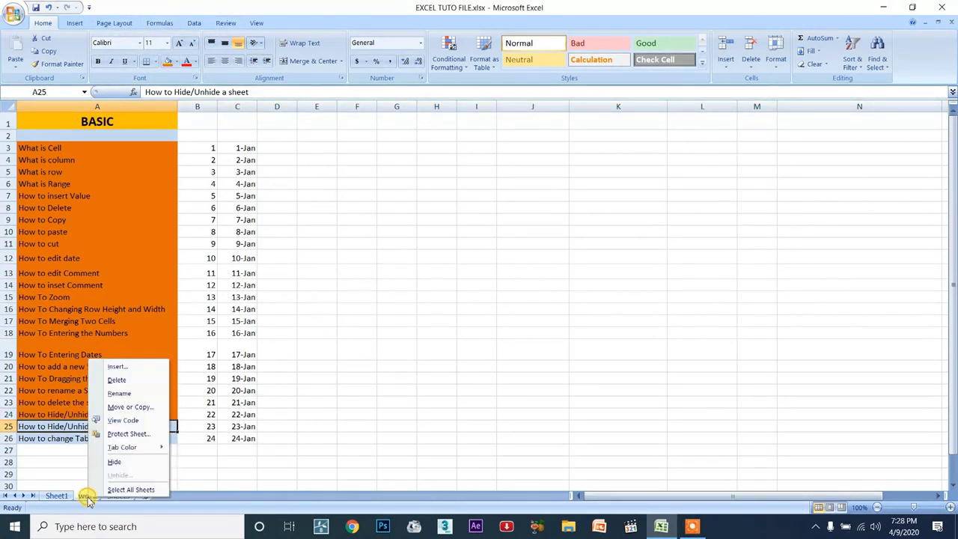
pyautogui.click(116, 461)
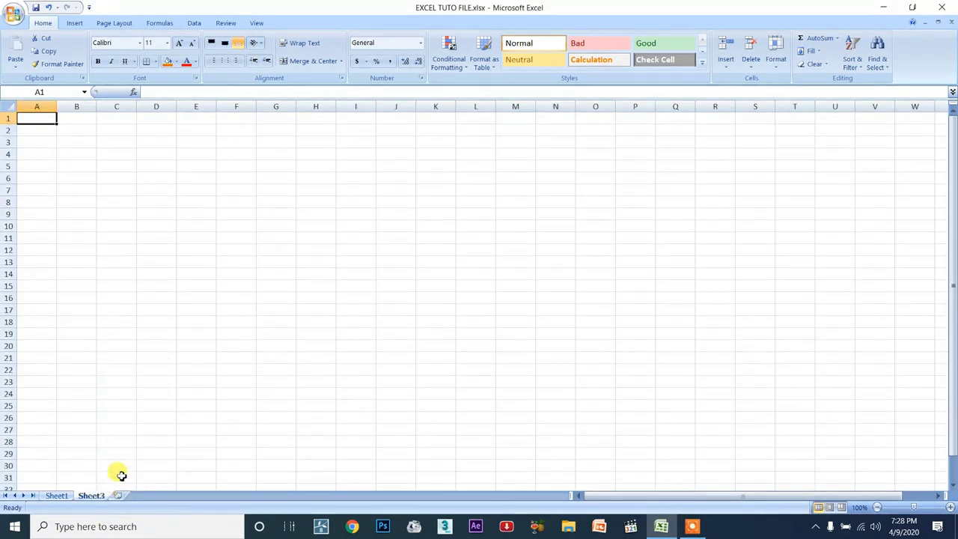
pyautogui.click(58, 496)
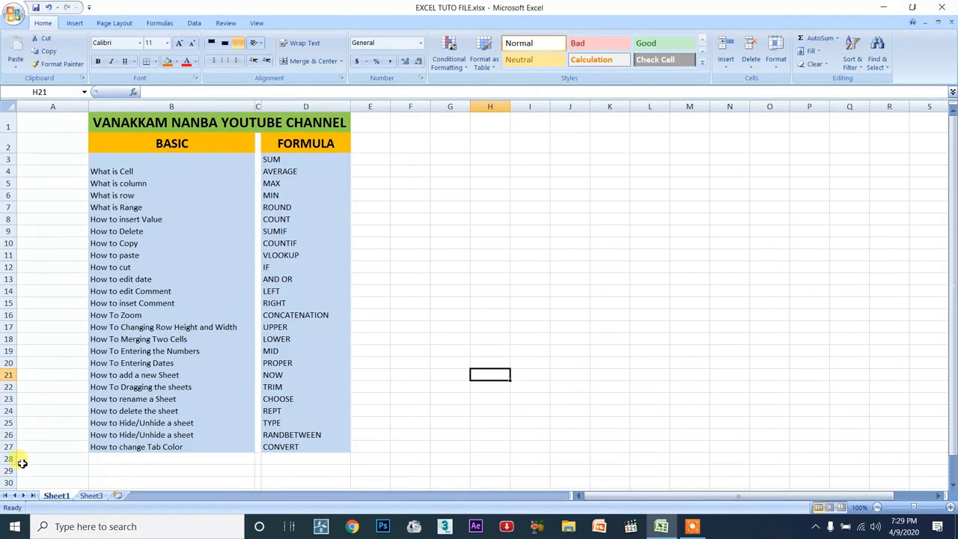
pyautogui.rightClick(57, 495)
pyautogui.click(85, 459)
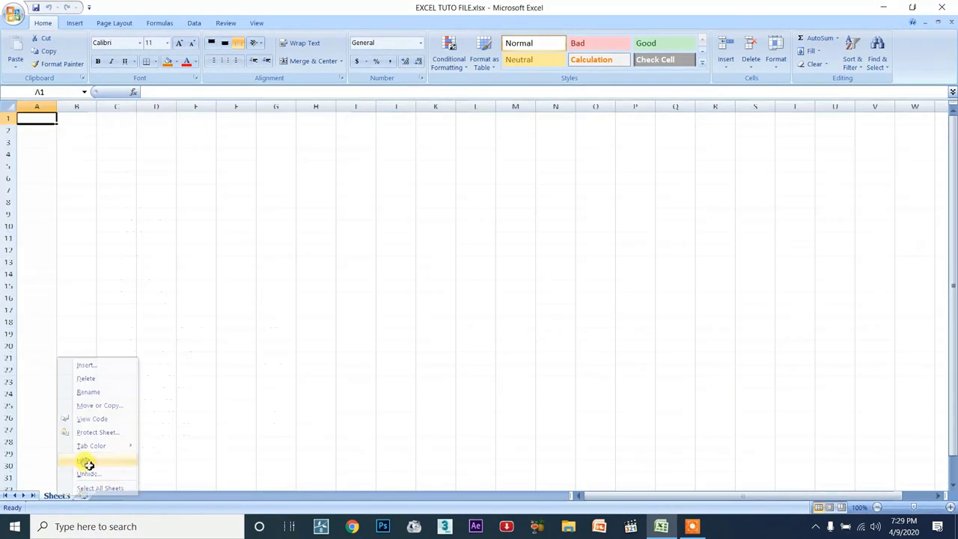
# Step: Unhide Sheet1 and then the work sheet
pyautogui.rightClick(63, 496)
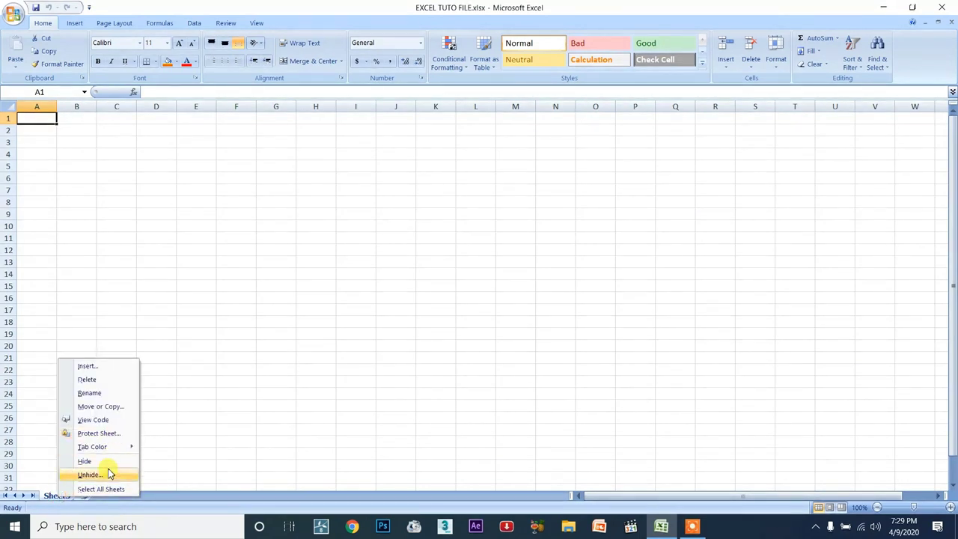
pyautogui.click(90, 475)
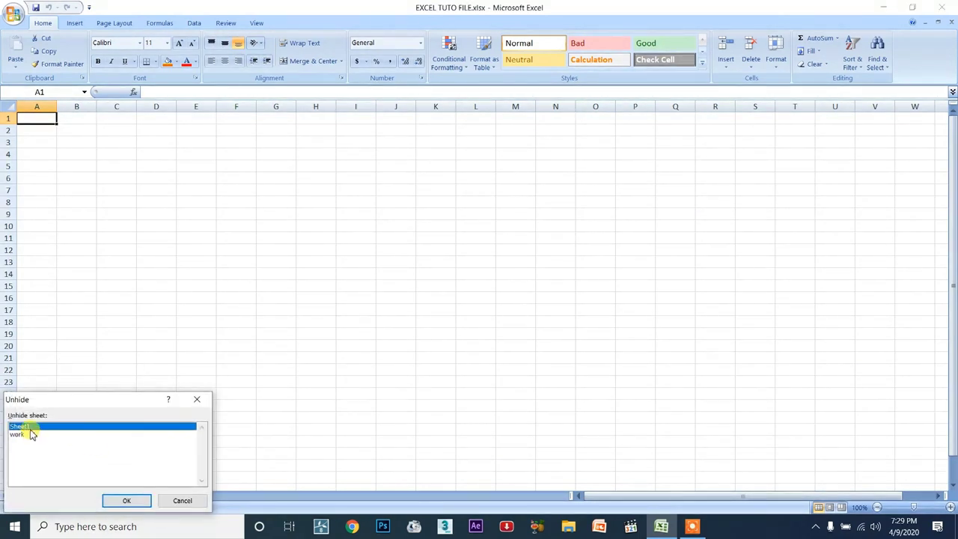
pyautogui.click(112, 501)
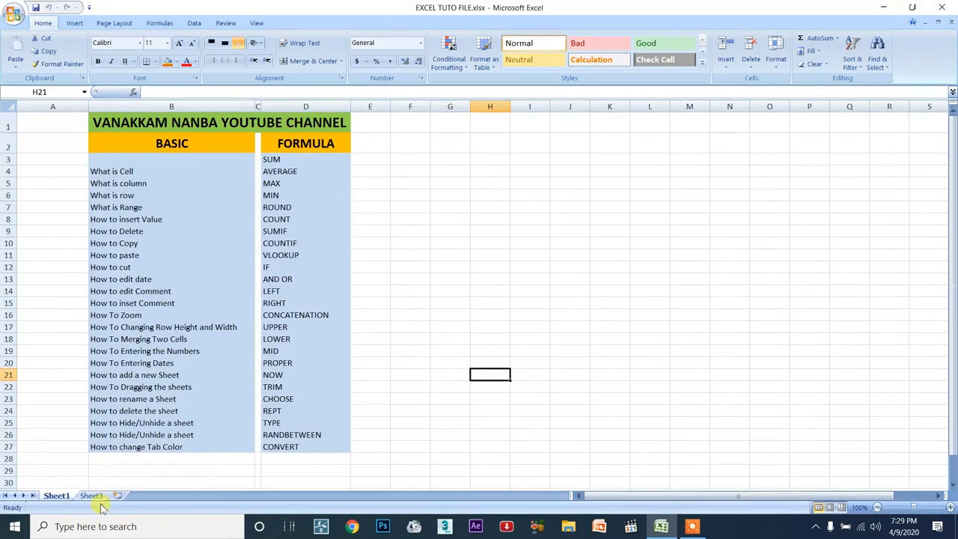
pyautogui.rightClick(92, 499)
pyautogui.click(120, 473)
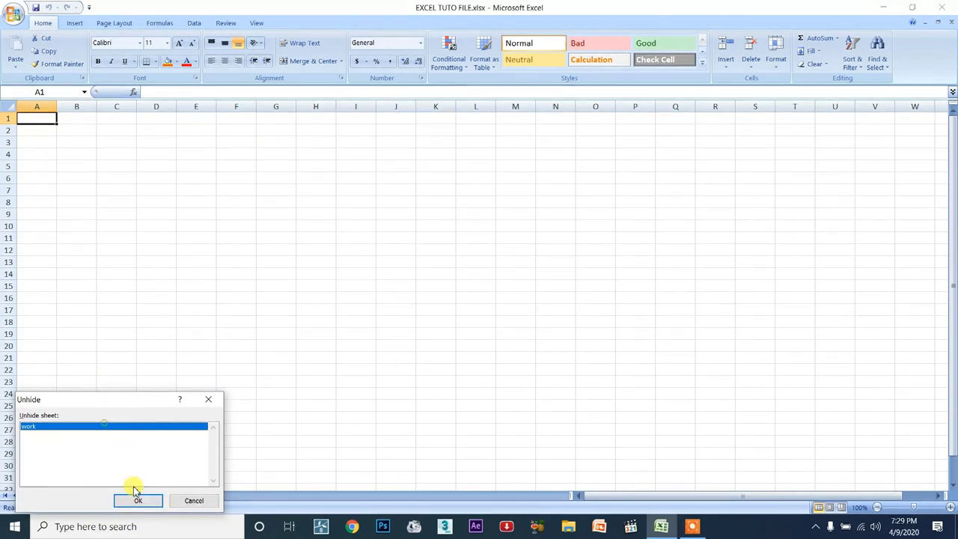
pyautogui.click(161, 501)
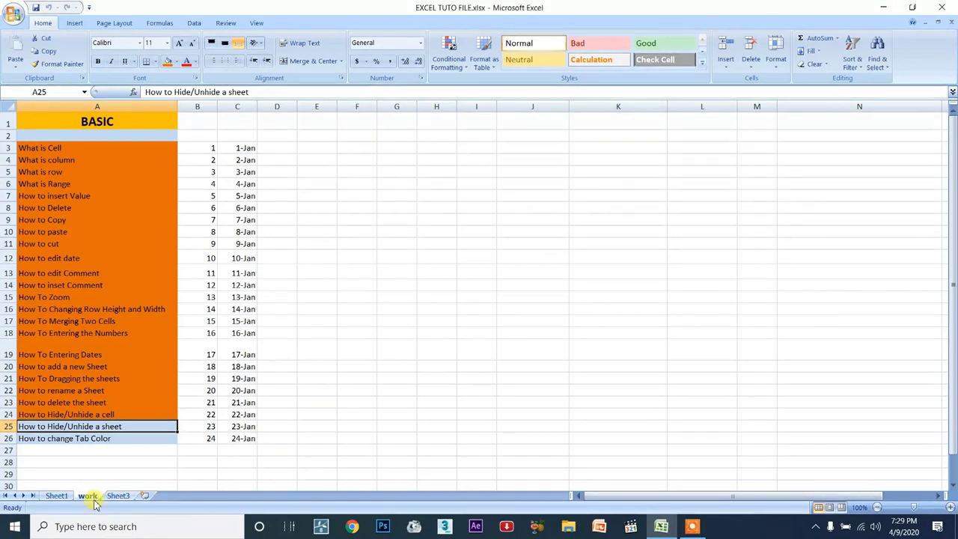
# Step: Fill the 'How to Hide/Unhide a sheet' topic orange
pyautogui.click(167, 61)
pyautogui.click(66, 438)
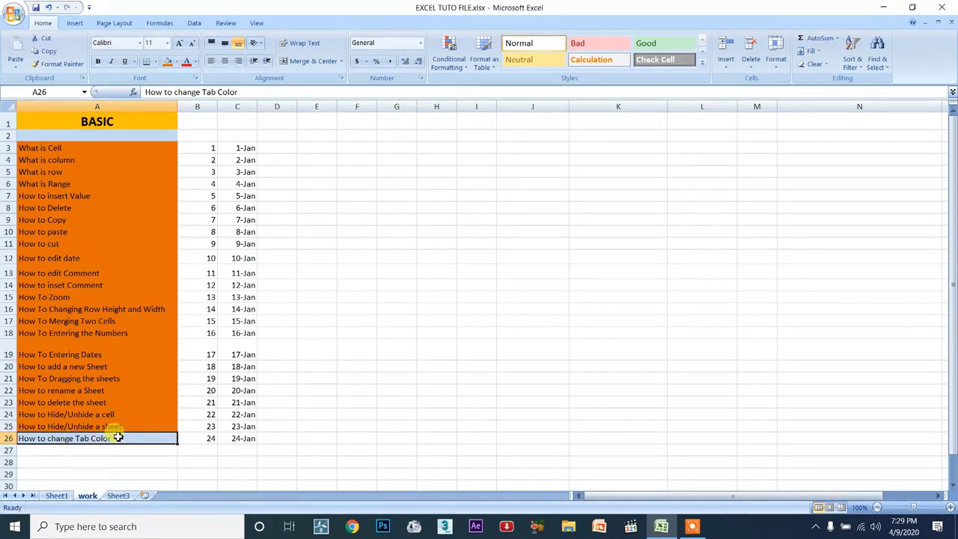
pyautogui.click(57, 496)
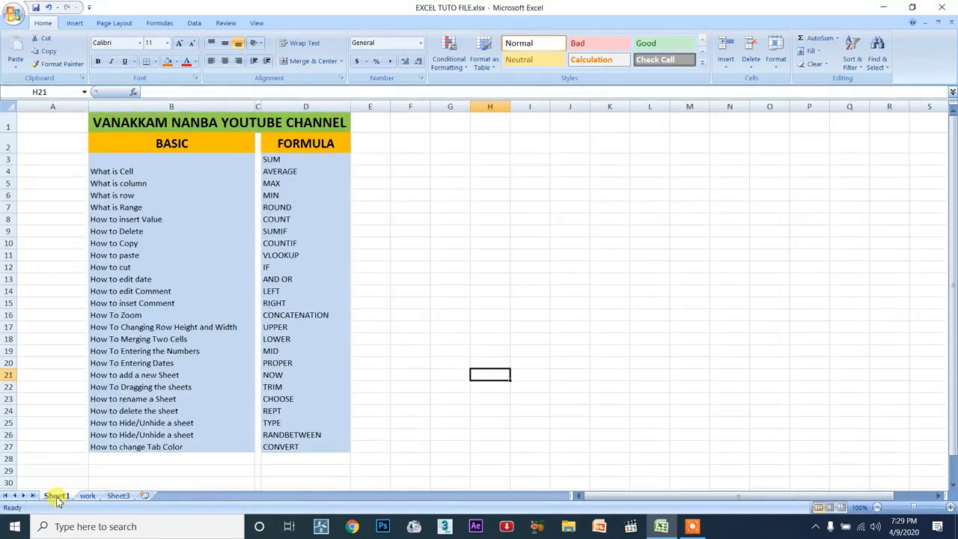
# Step: Make the Sheet1 tab green and the work tab red
pyautogui.moveTo(64, 499); pyautogui.dragTo(61, 496)
pyautogui.click(62, 496)
pyautogui.click(57, 496)
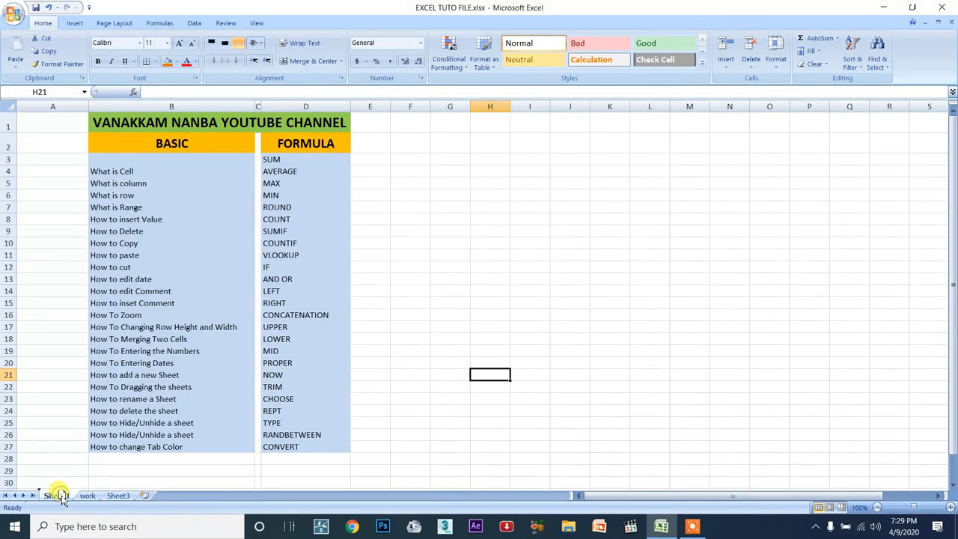
pyautogui.rightClick(55, 497)
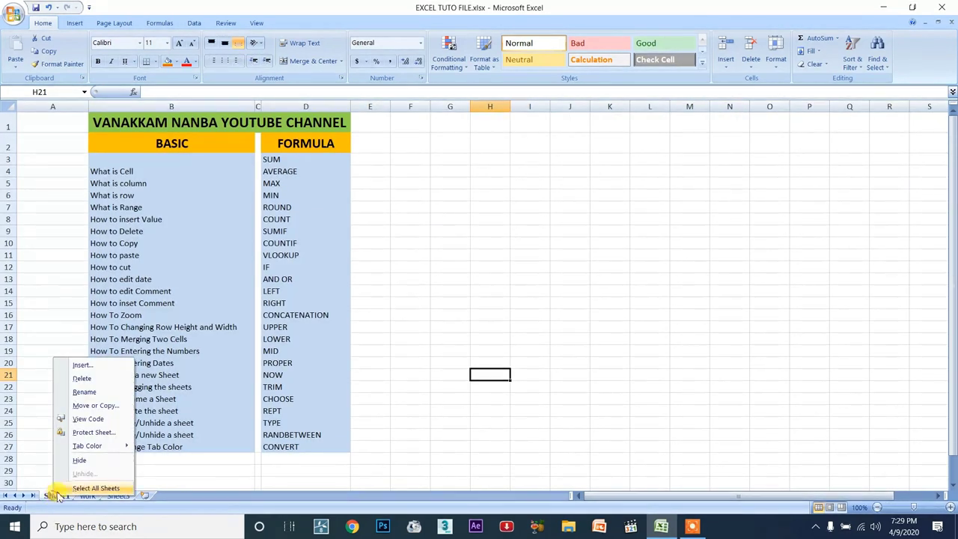
pyautogui.moveTo(102, 447)
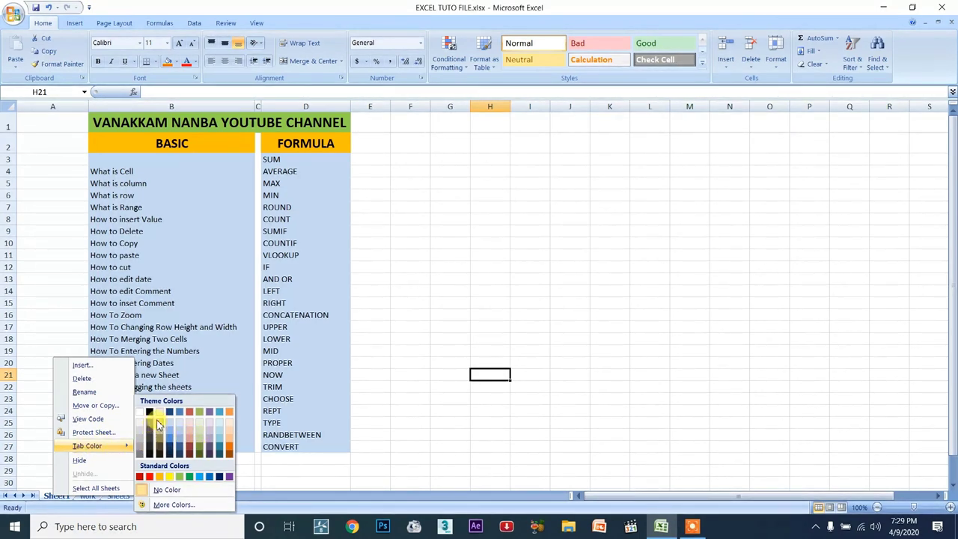
pyautogui.click(203, 417)
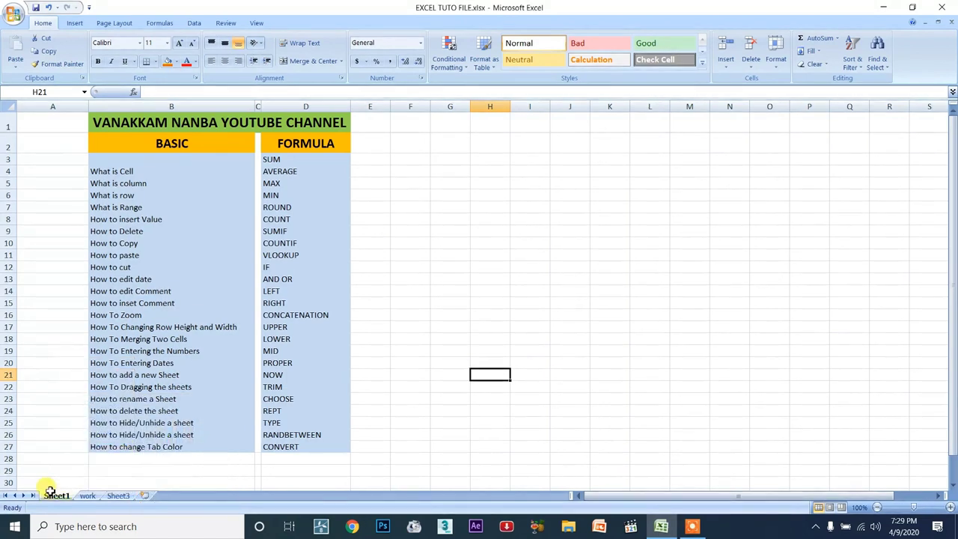
pyautogui.click(83, 495)
pyautogui.rightClick(84, 495)
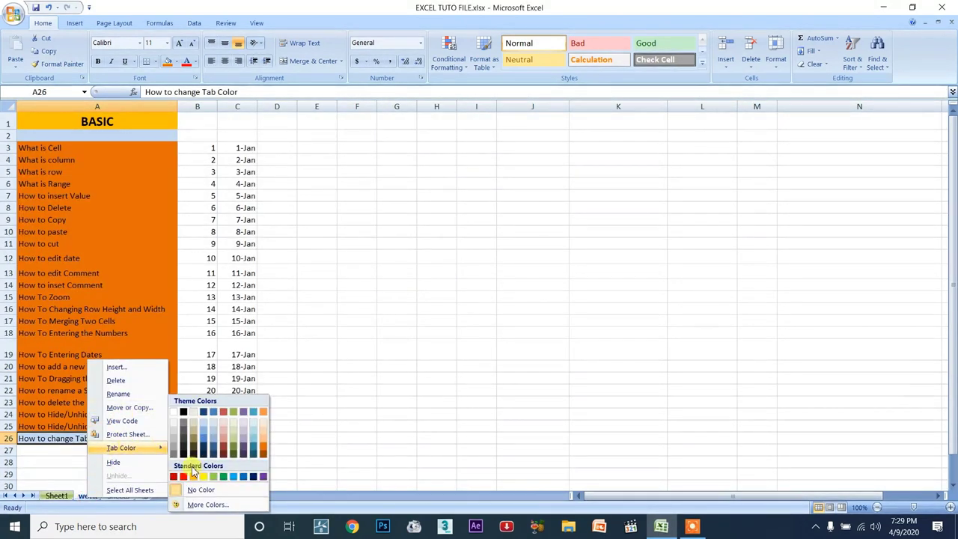
pyautogui.click(184, 477)
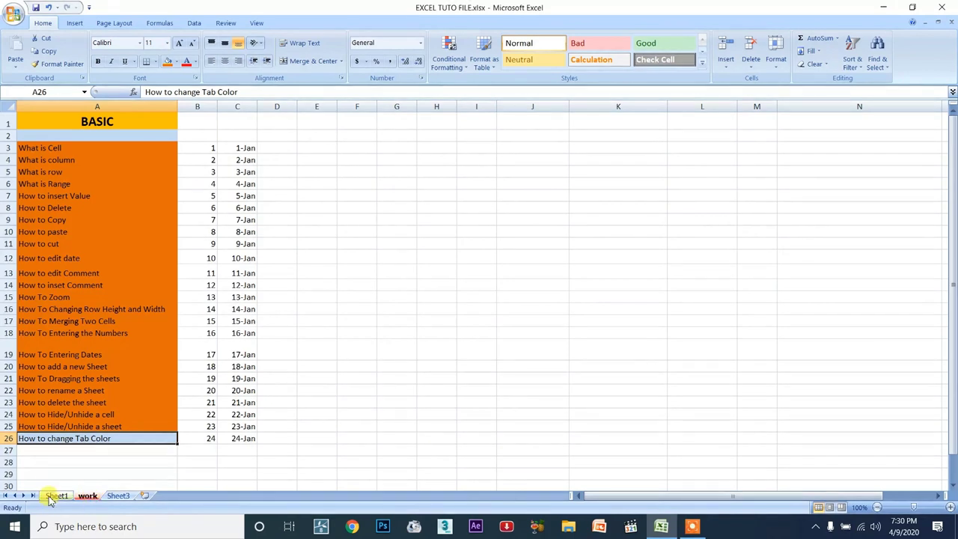
# Step: Give the Sheet3 tab a colour and return to the work sheet
pyautogui.click(114, 496)
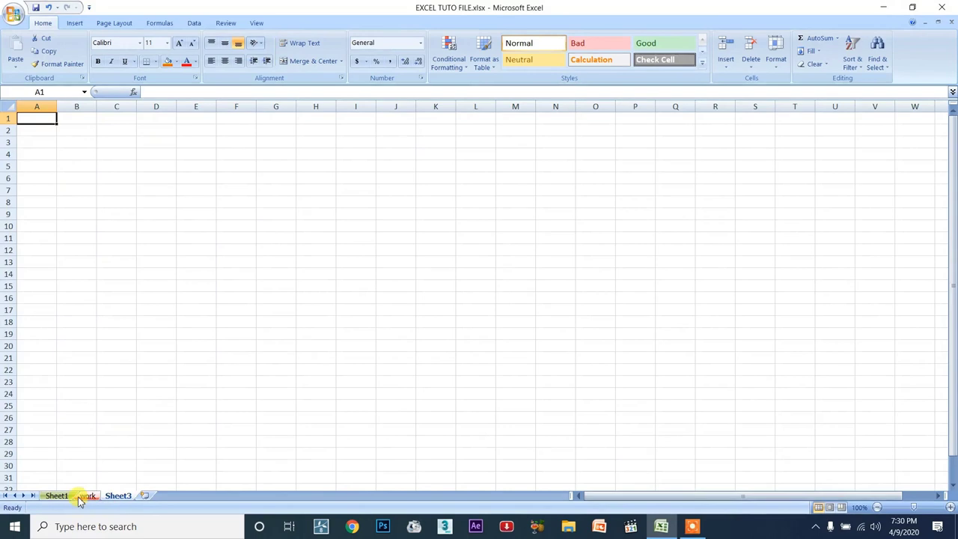
pyautogui.click(89, 496)
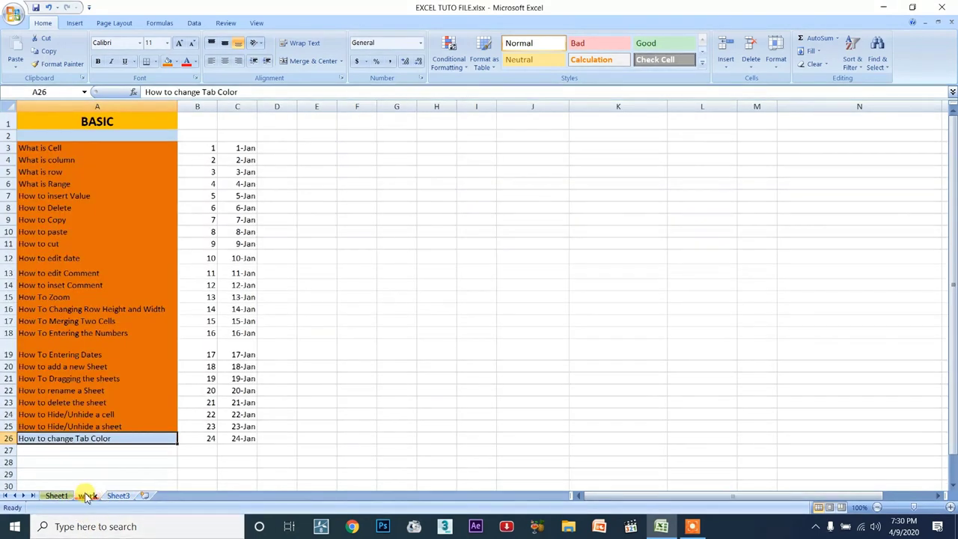
pyautogui.click(119, 496)
pyautogui.rightClick(124, 496)
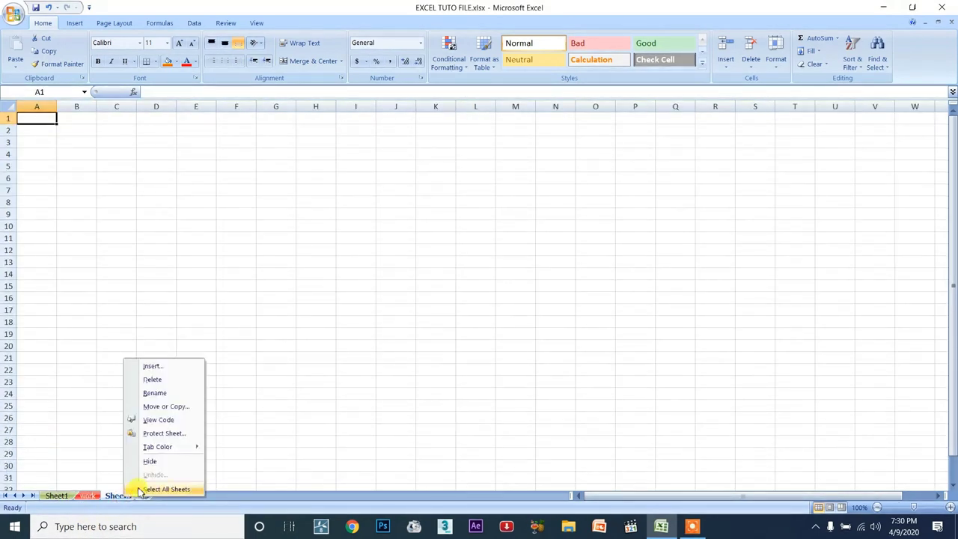
pyautogui.moveTo(193, 446)
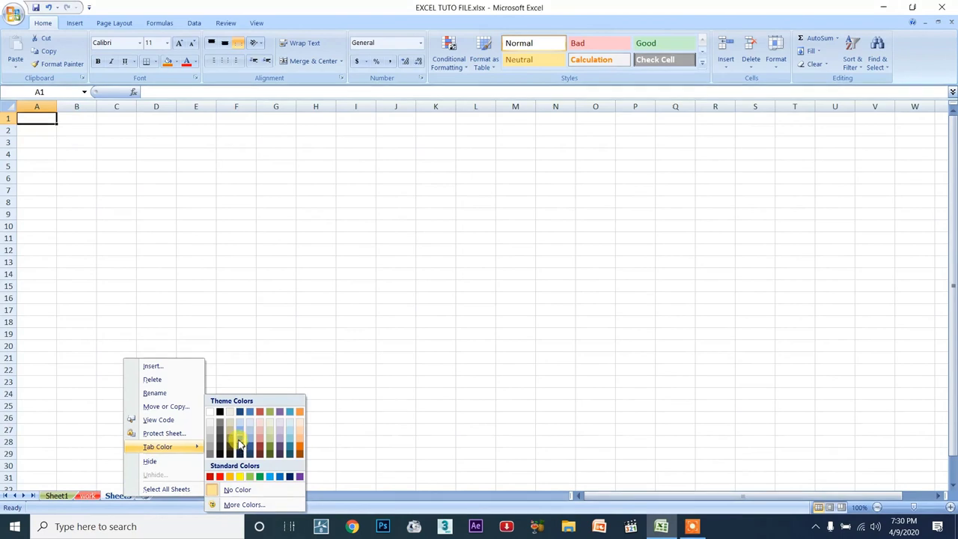
pyautogui.click(240, 441)
pyautogui.click(87, 496)
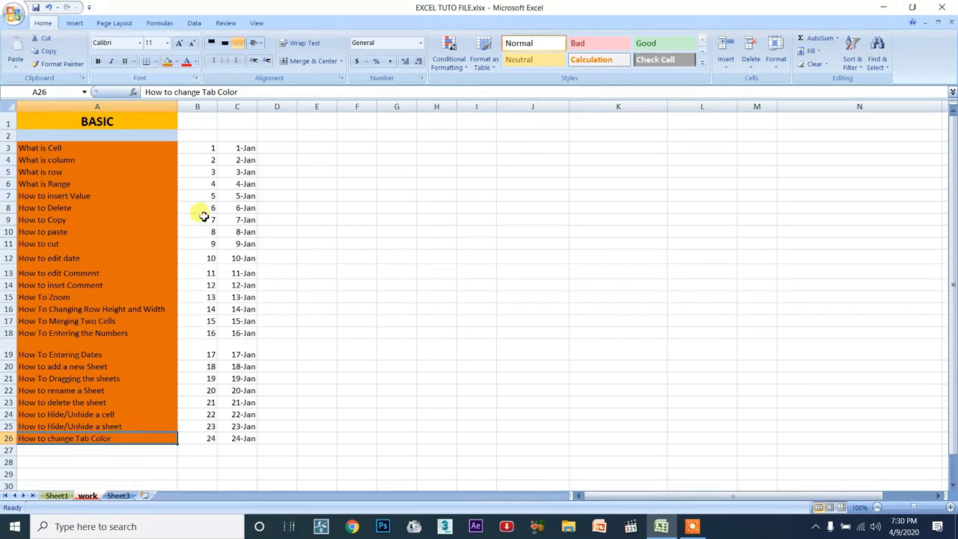
# Step: On Sheet1, select the BASIC list B2:B27 and the FORMULA list D2:D27
pyautogui.click(59, 497)
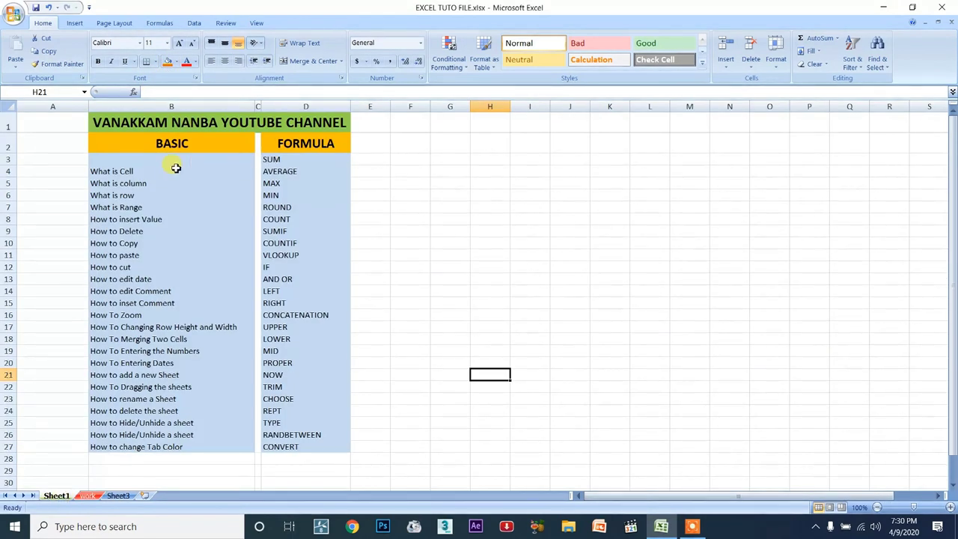
pyautogui.moveTo(179, 144); pyautogui.dragTo(186, 445)
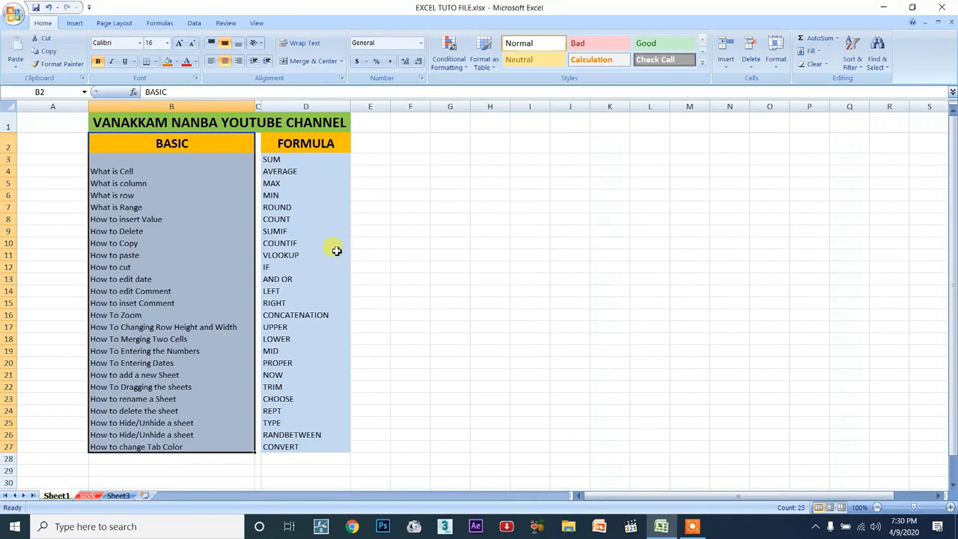
pyautogui.moveTo(323, 142); pyautogui.dragTo(328, 445)
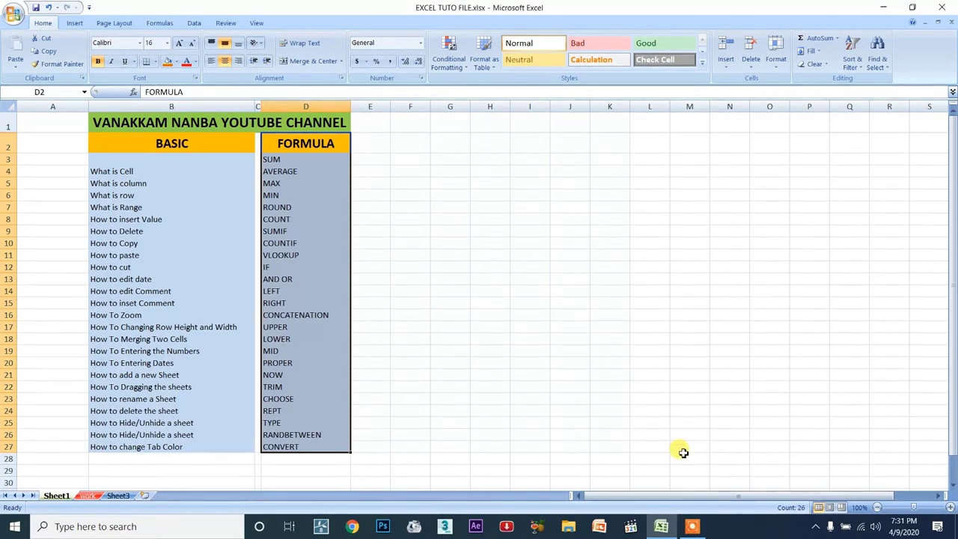
pyautogui.click(691, 525)
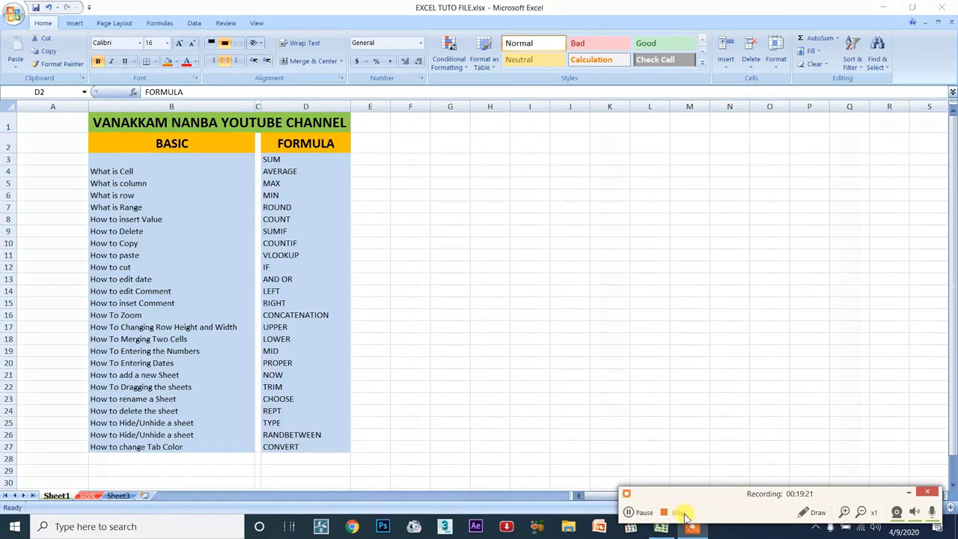